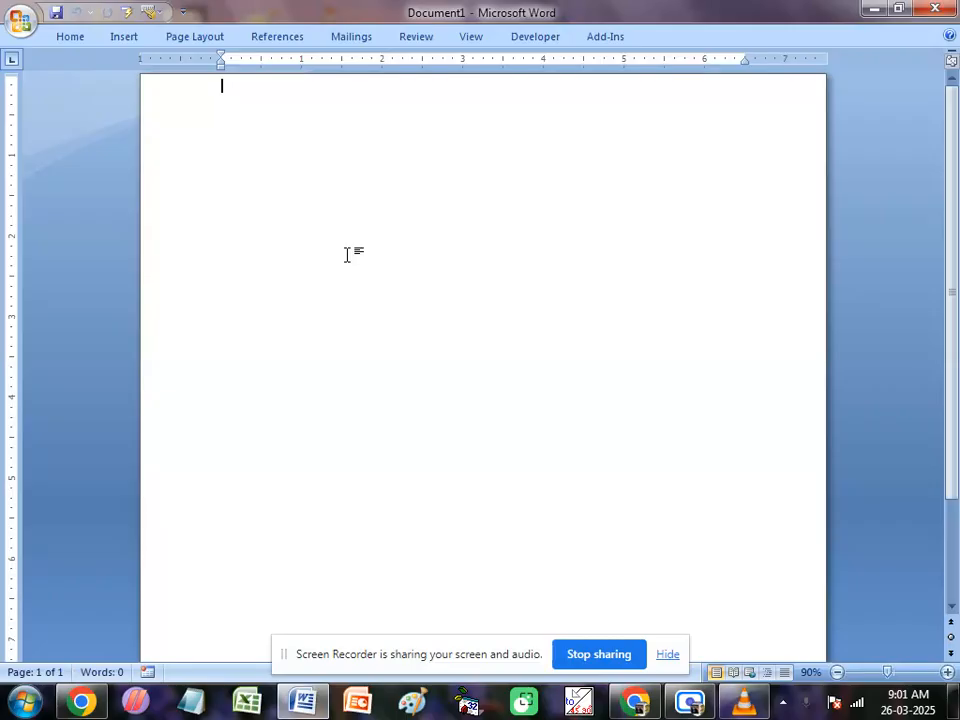
Step: Open the recent document Class of CITA.docx and allow its Office Address List data query to run
left_click(20, 21)
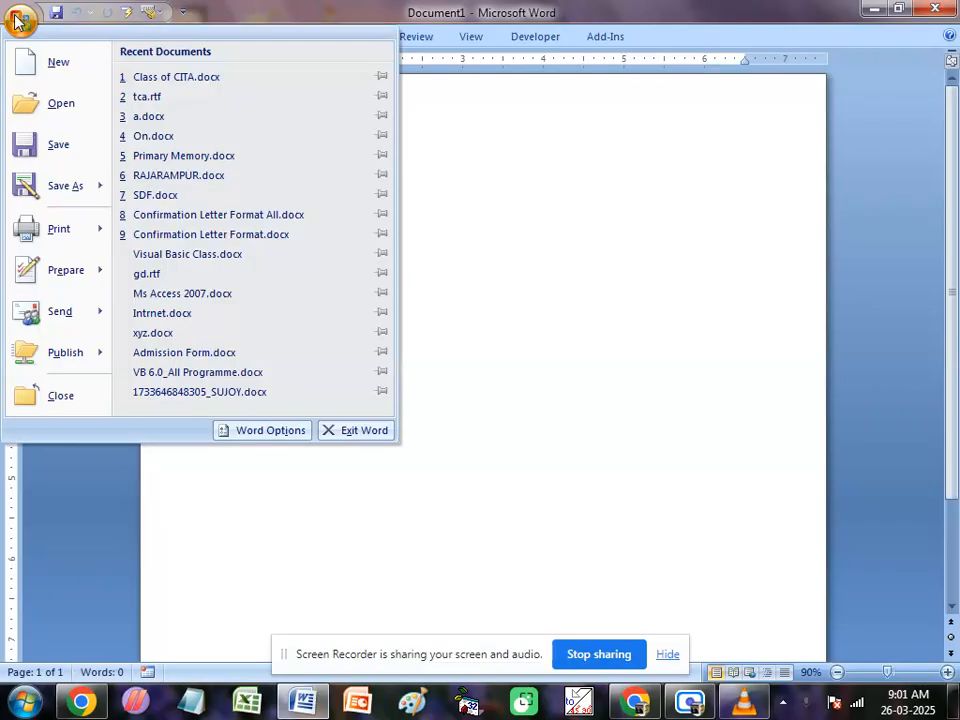
left_click(167, 87)
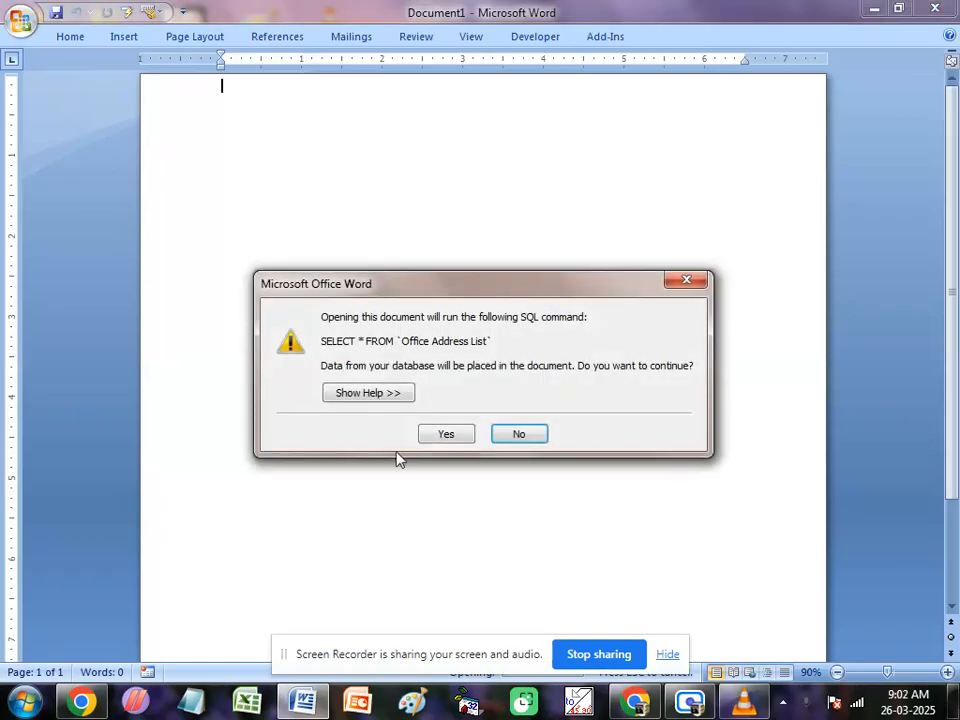
left_click(446, 434)
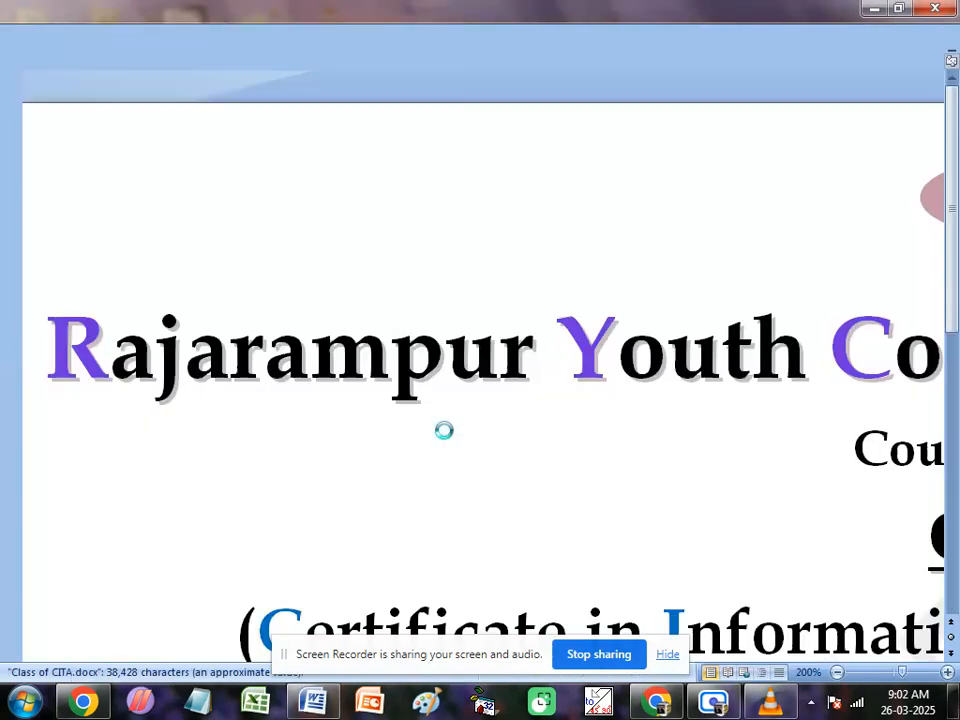
scroll(446, 431, "down", 11)
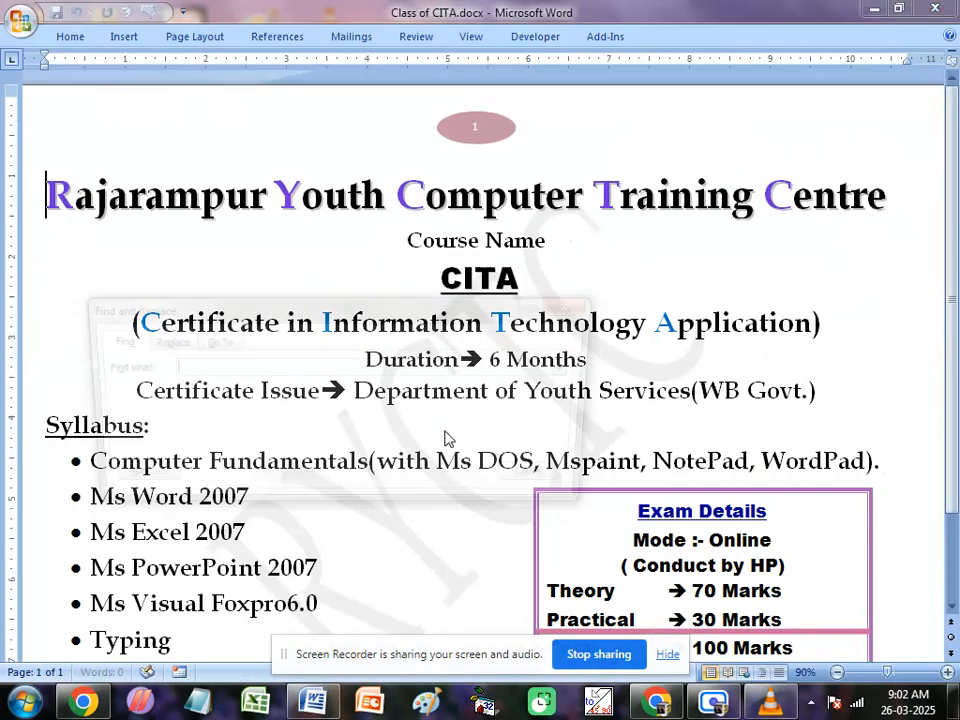
Step: Find the word "mspaint" in the document and go to the Mspaint section heading
key("ctrl+f")
type("mspaint")
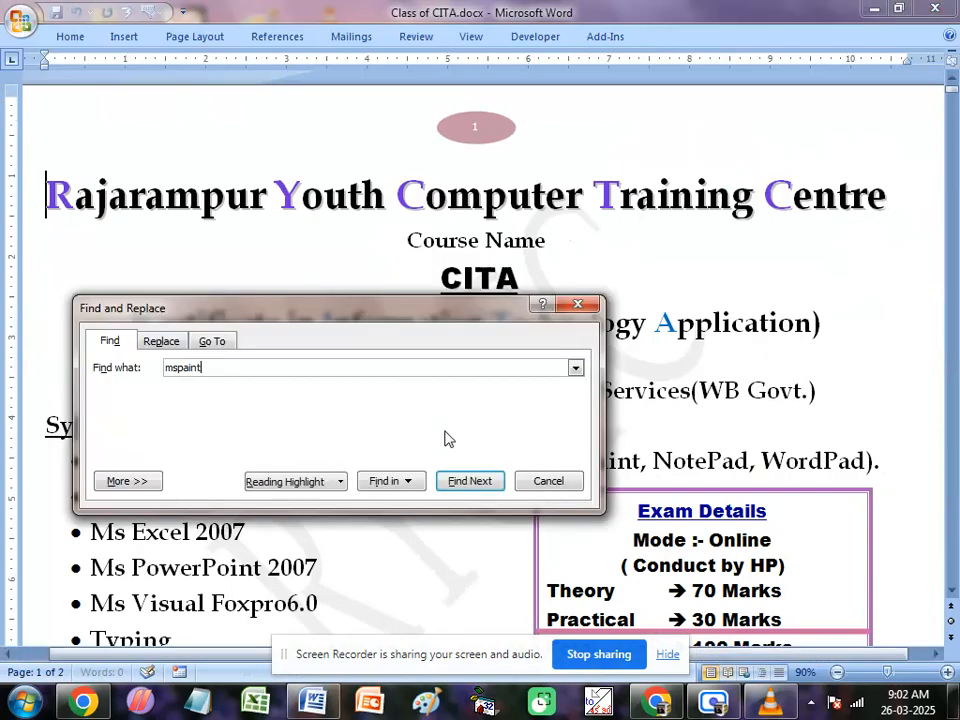
key("Return")
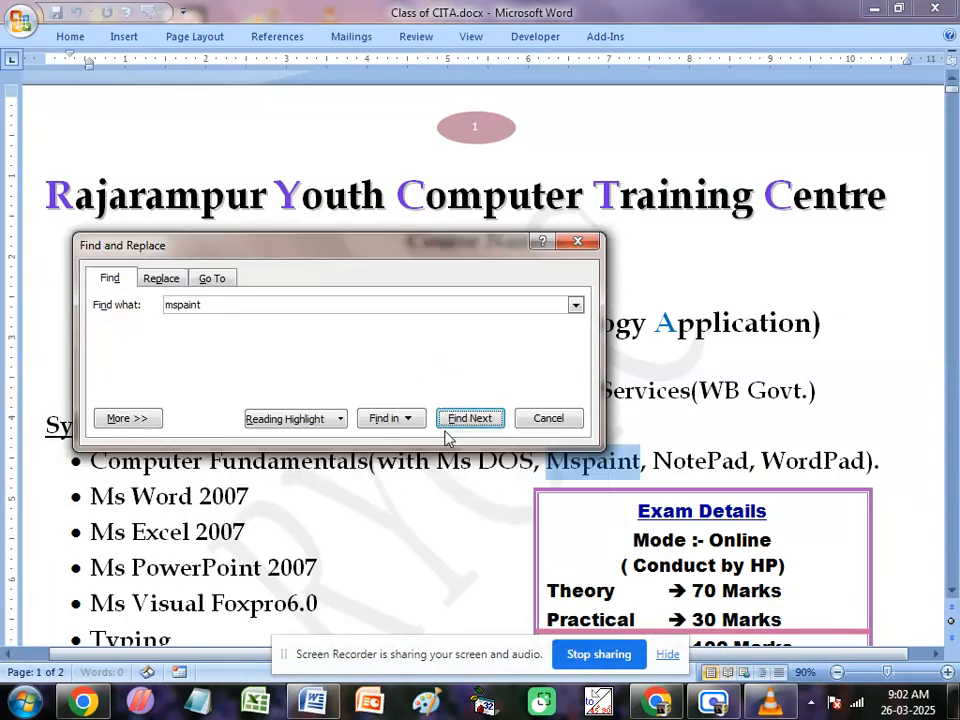
left_click(448, 425)
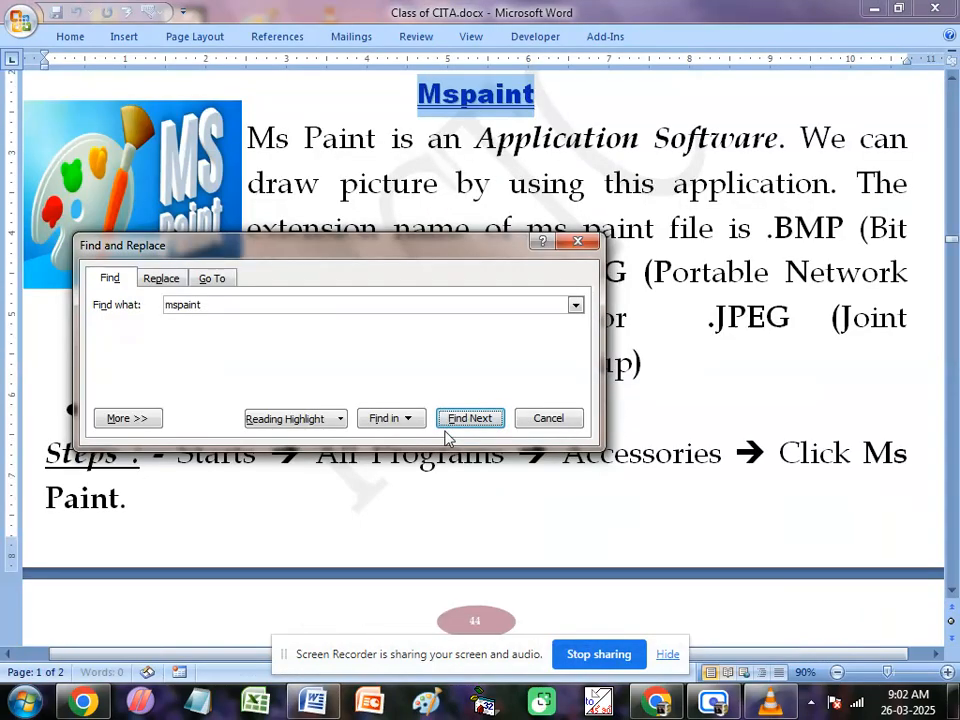
left_click(555, 420)
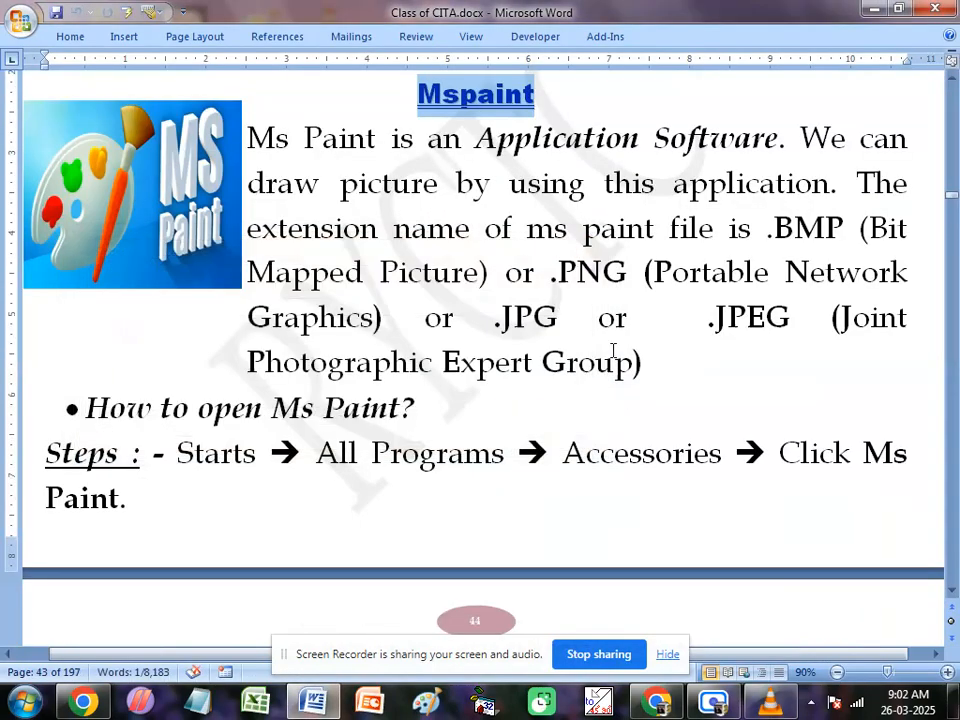
left_click(613, 349)
Step: Examine the Mspaint notes on how to open Ms Paint and on the file commands from New to Page Setup
scroll(694, 337, "down", 2)
scroll(692, 337, "down", 7)
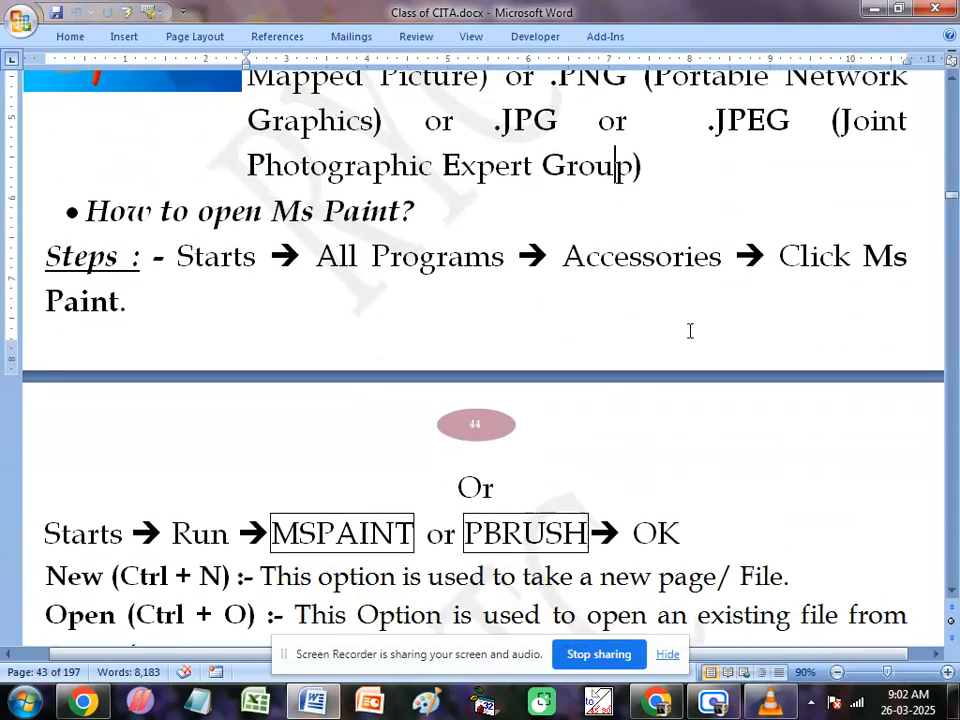
scroll(650, 326, "down", 1)
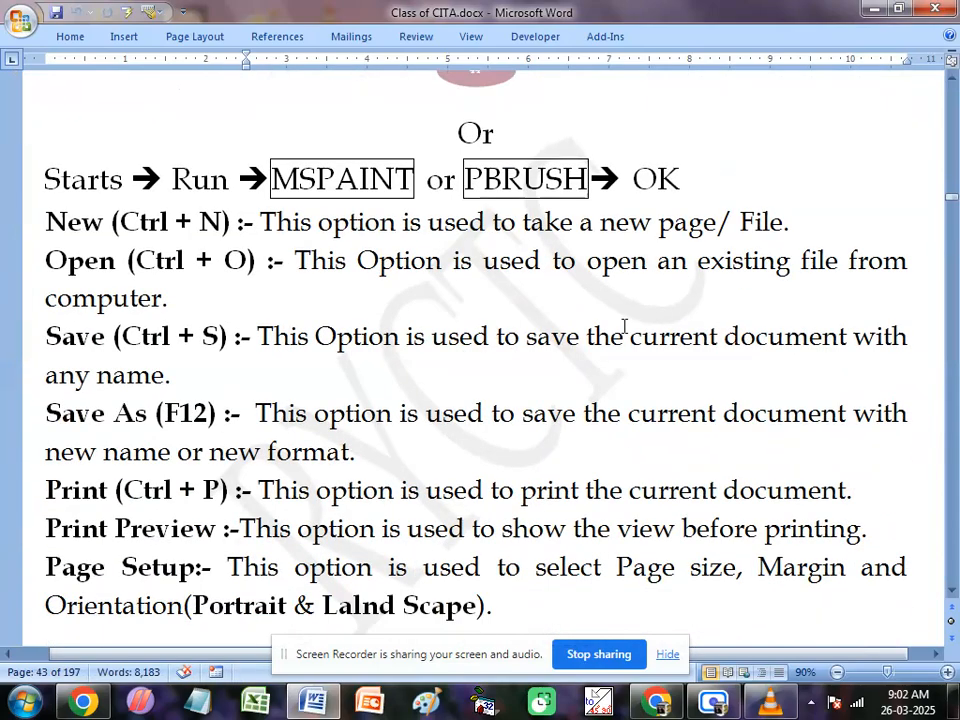
scroll(564, 336, "up", 7)
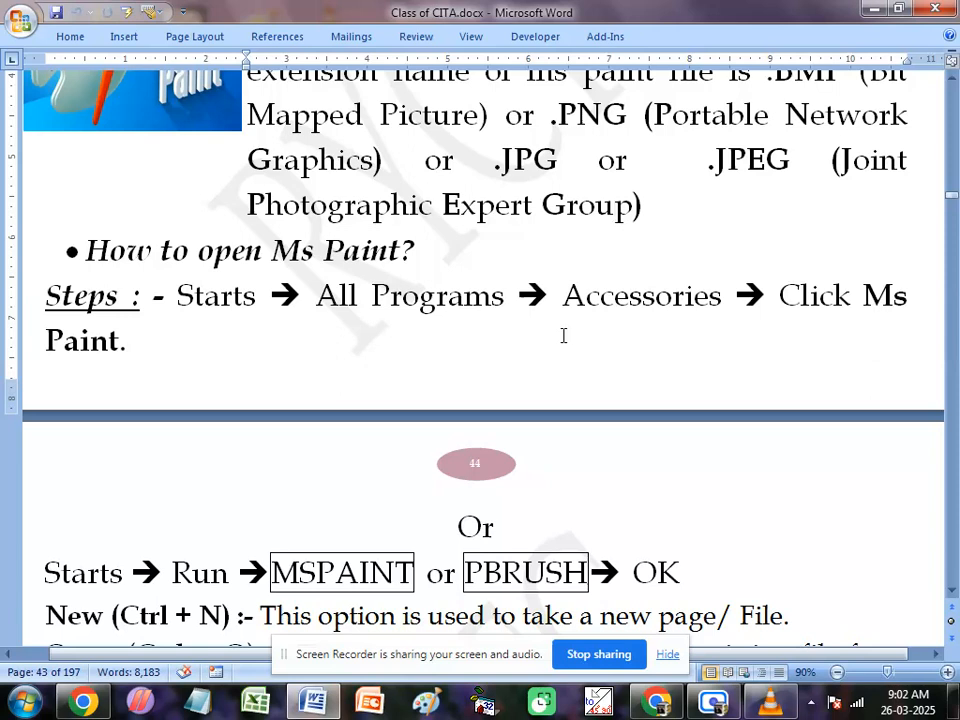
scroll(619, 281, "down", 1)
scroll(619, 283, "down", 1)
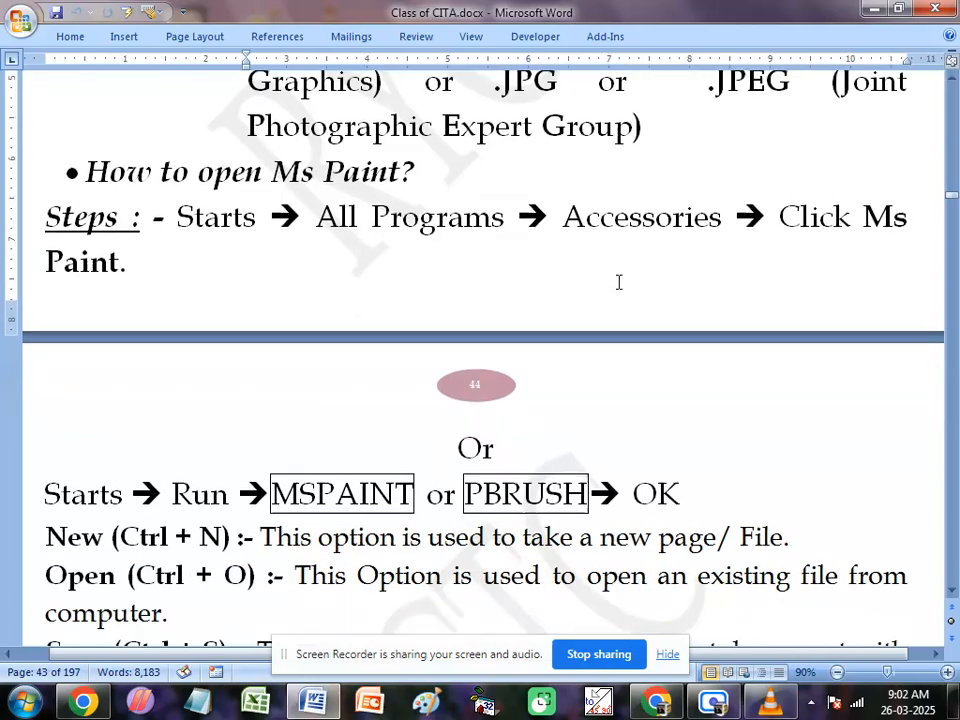
scroll(510, 480, "down", 6)
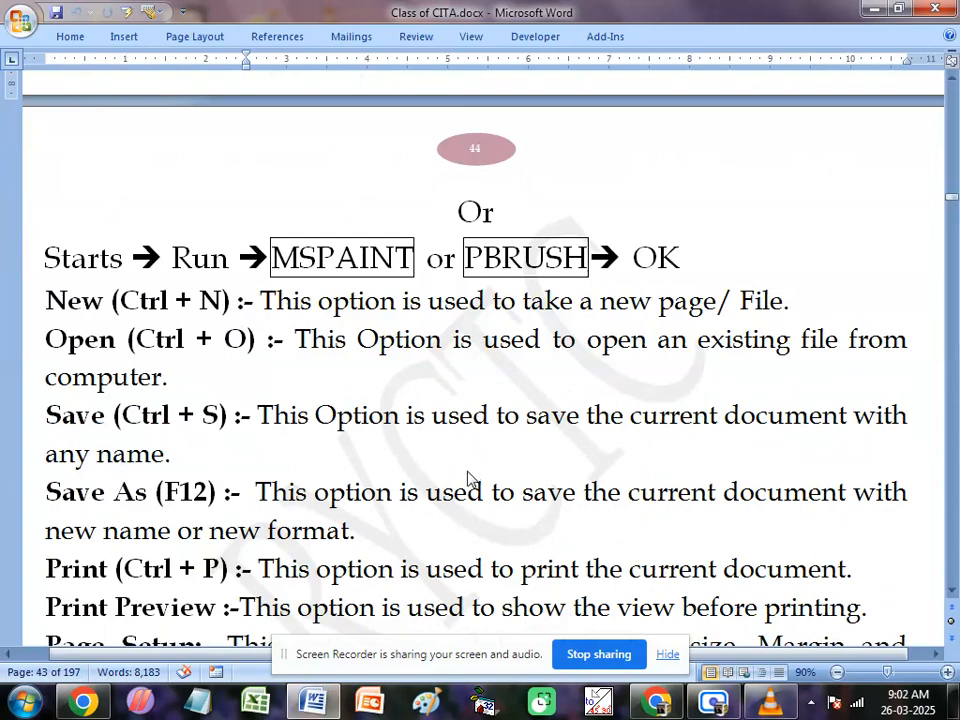
scroll(475, 460, "down", 1)
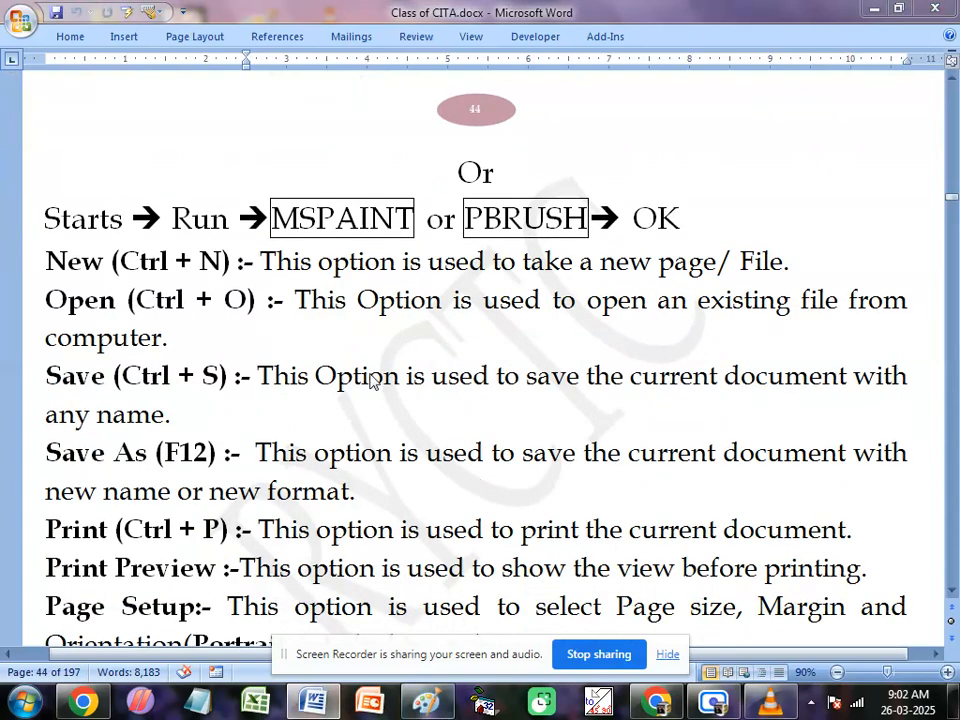
Step: Switch to Paint, extend the canvas downward and draw an ellipse about 231 × 286 px
key("alt+Tab")
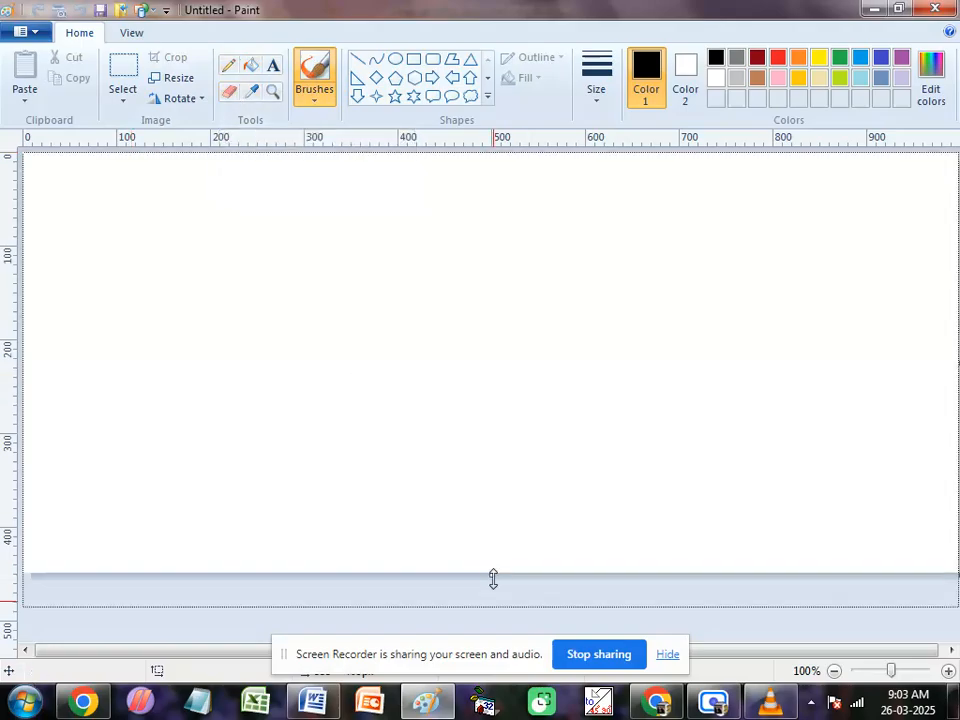
left_click_drag(497, 710, 497, 710)
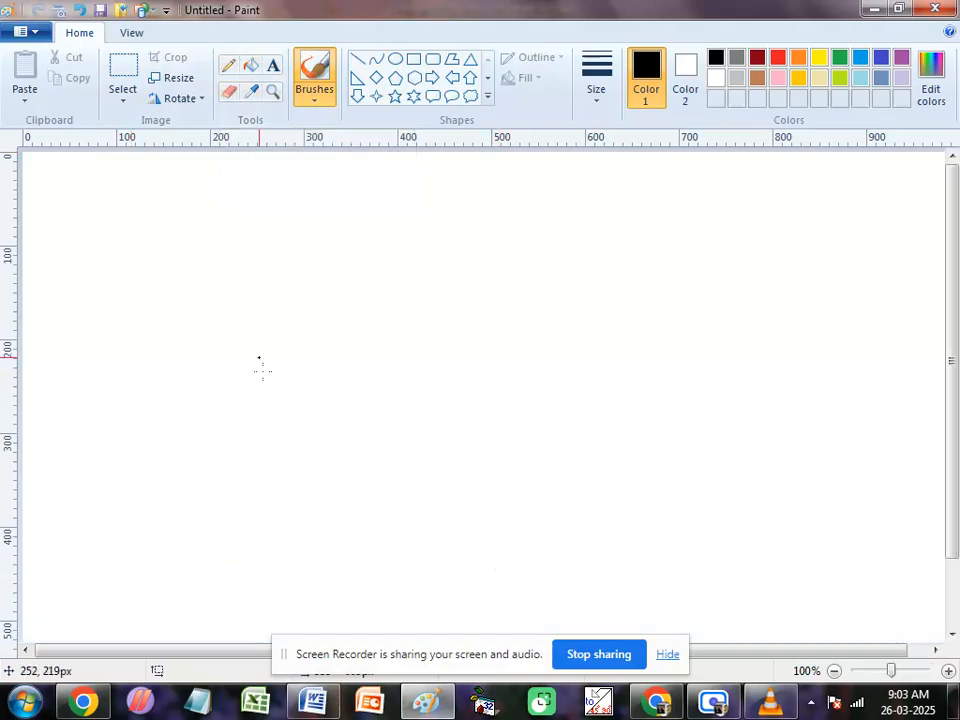
left_click(396, 60)
left_click_drag(257, 231, 470, 500)
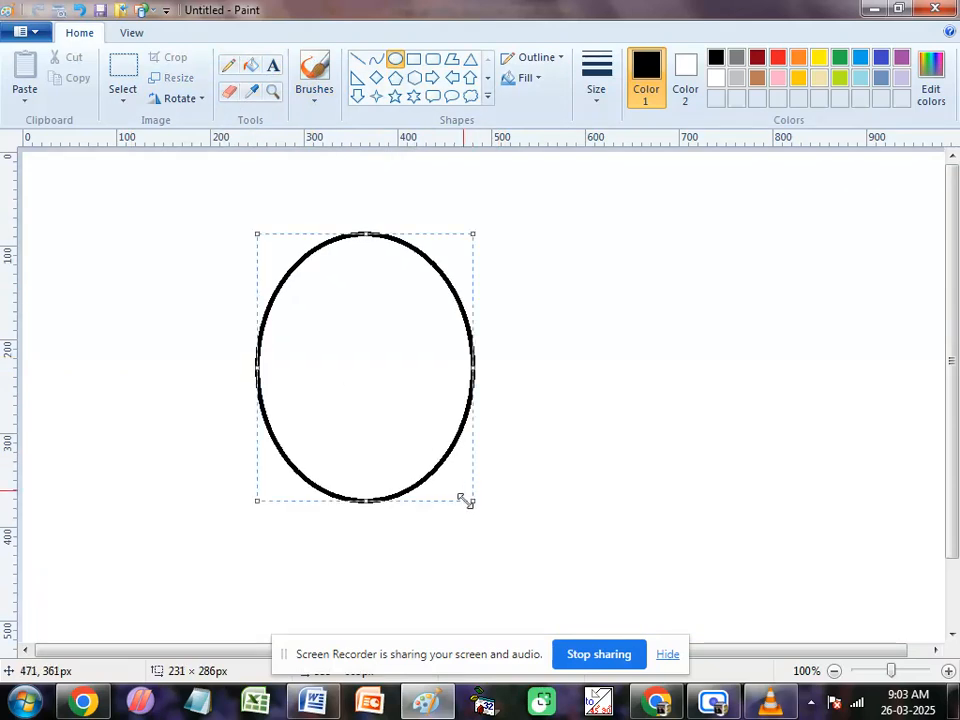
Step: Draw a rectangle about 298 × 342 px around the ellipse and a pentagon about 128 × 161 px inside it
left_click(414, 60)
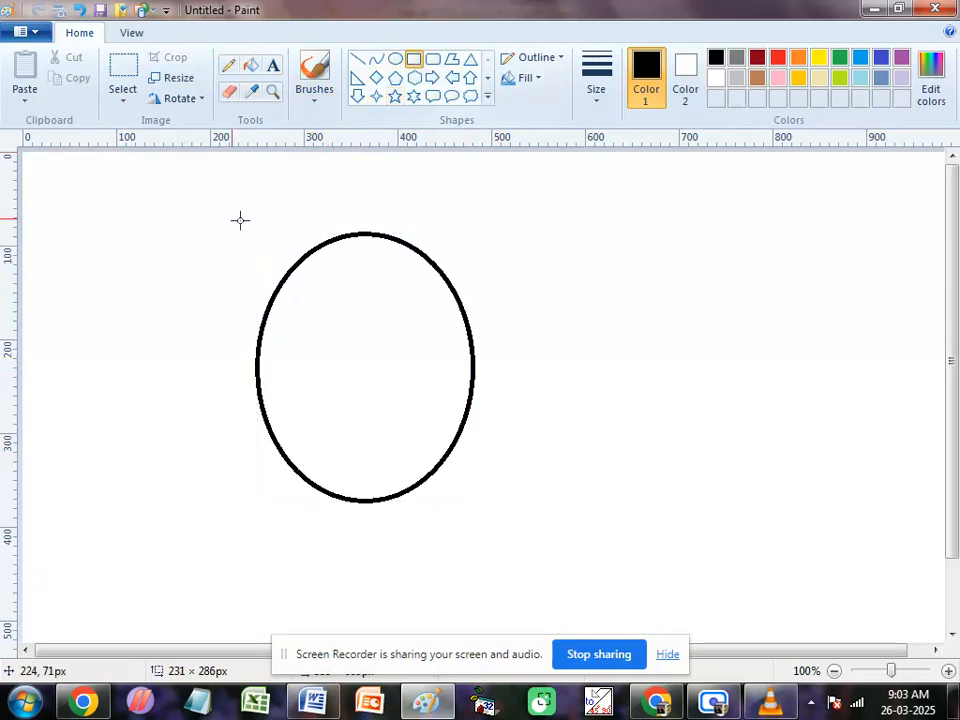
left_click_drag(228, 213, 506, 533)
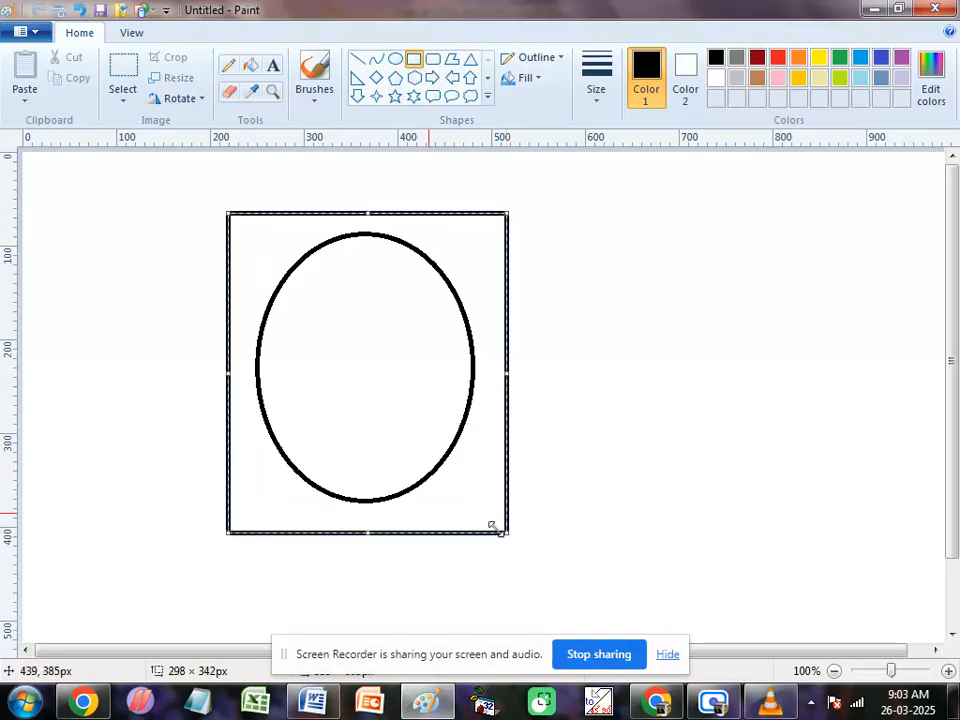
left_click(394, 80)
left_click_drag(306, 293, 426, 445)
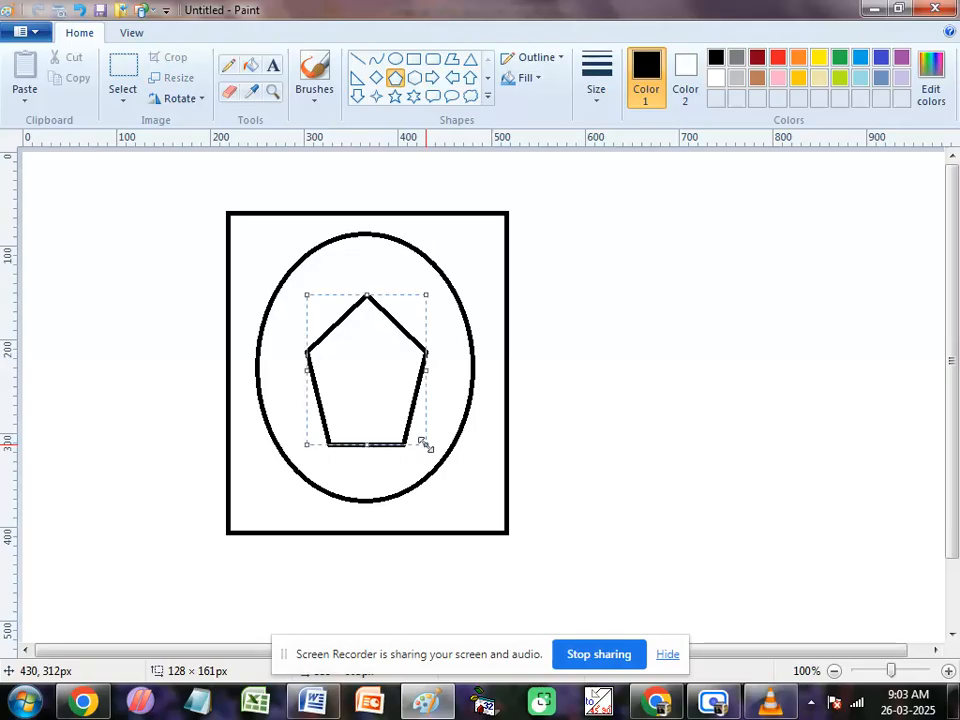
Step: Fill the pentagon with orange, the area between rectangle and ellipse with dark red, and the area between ellipse and pentagon with green
left_click(251, 67)
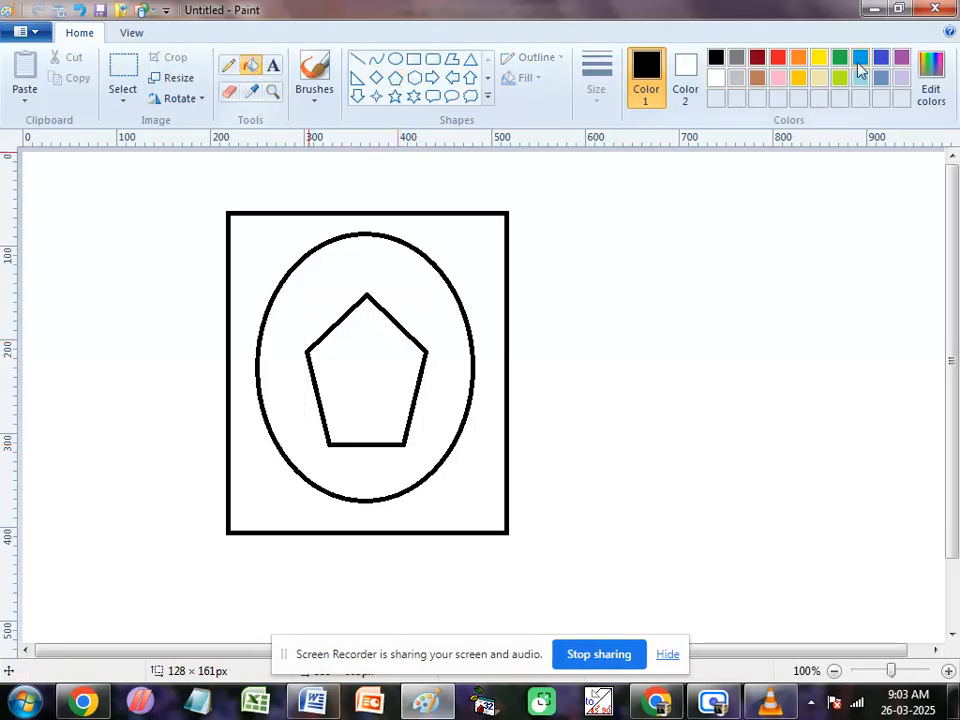
left_click(798, 58)
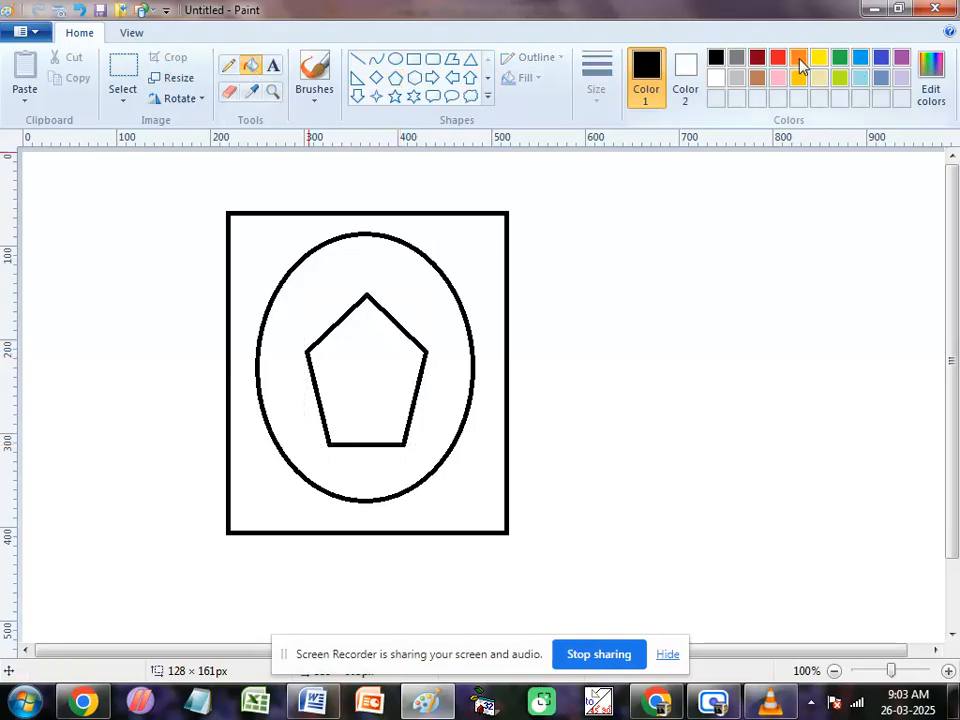
left_click(386, 356)
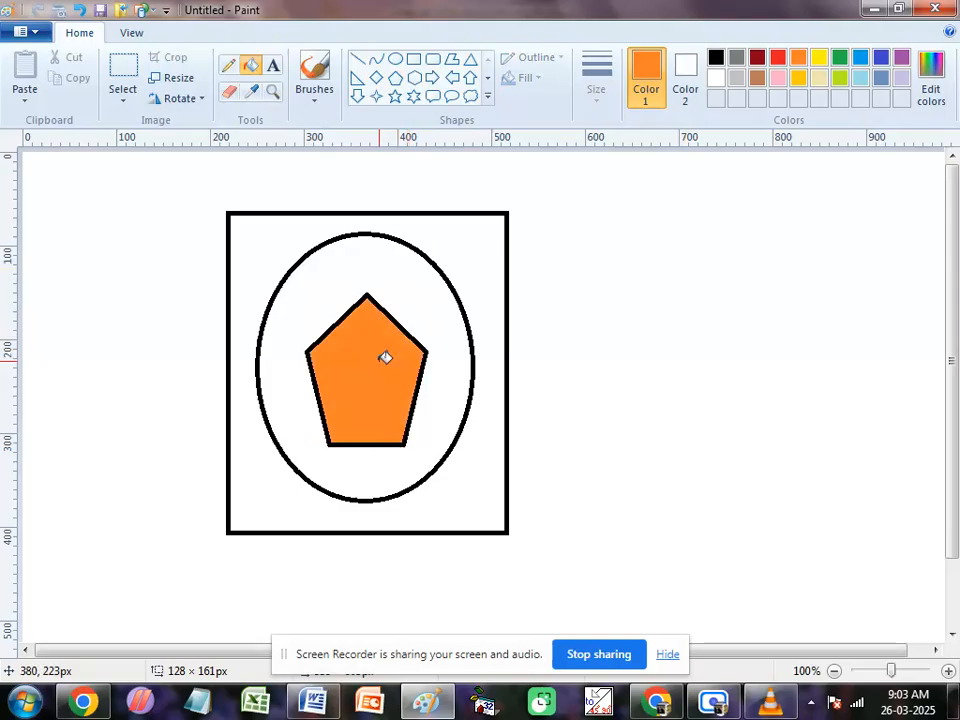
left_click(757, 57)
left_click(452, 274)
left_click(778, 57)
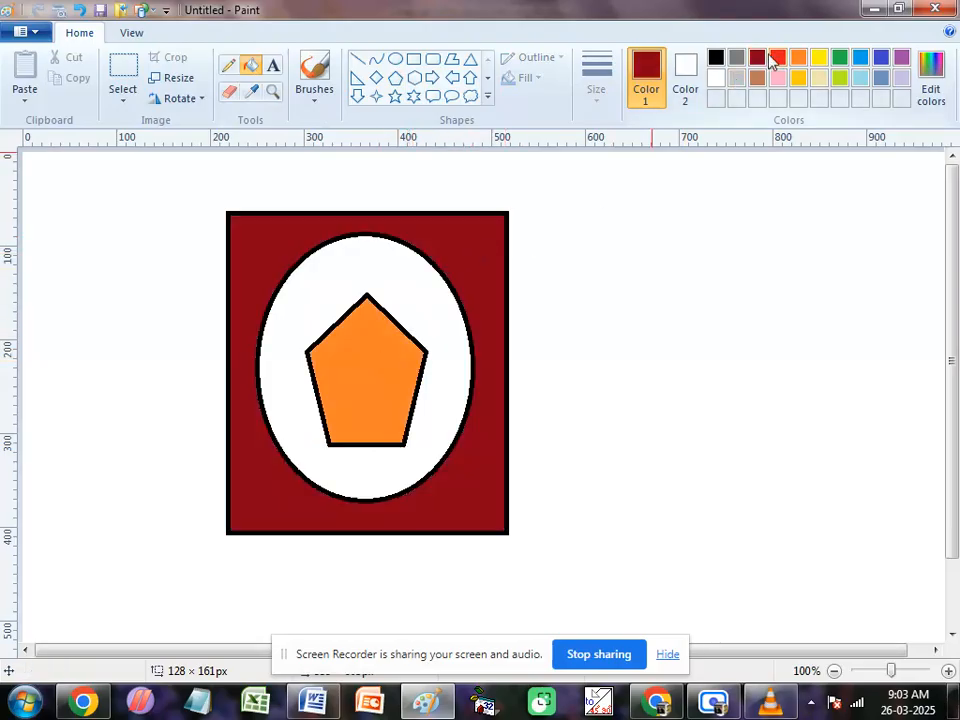
left_click(840, 57)
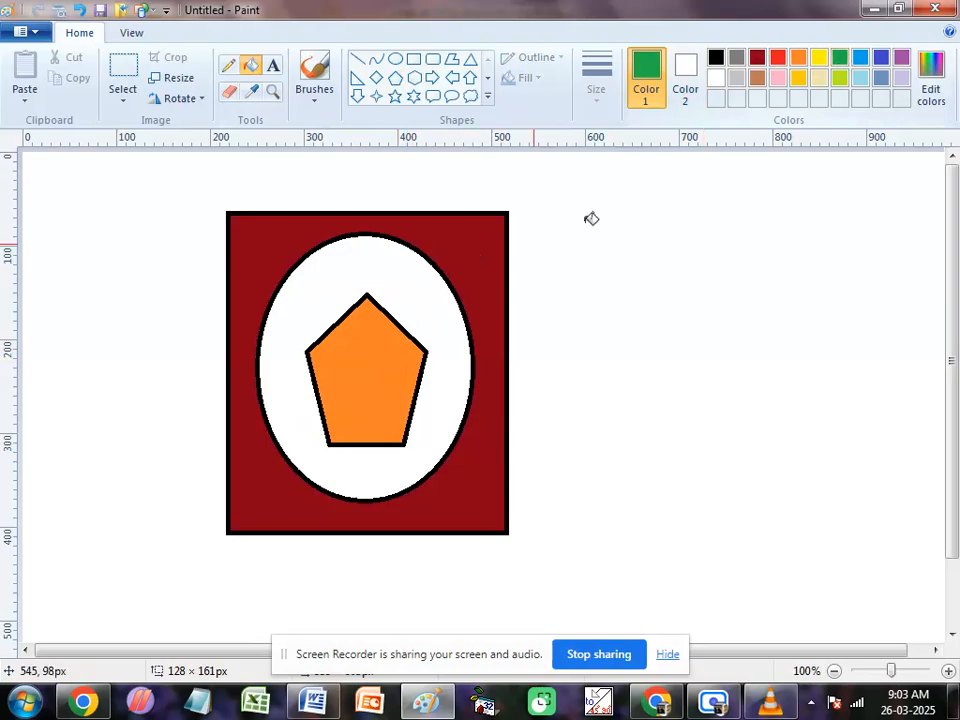
left_click(384, 289)
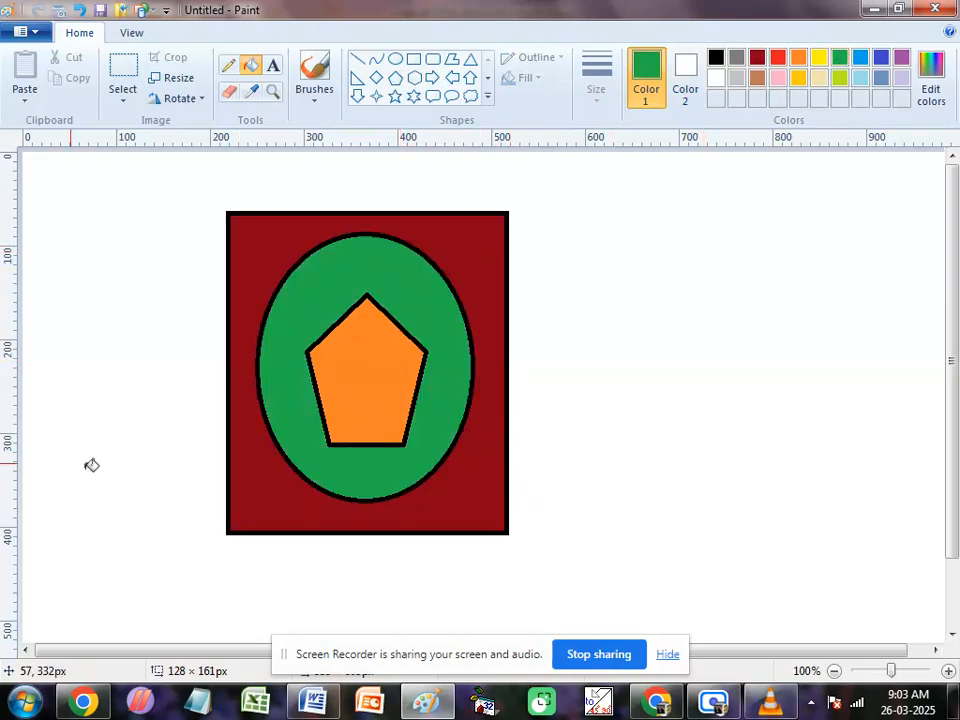
Step: Enlarge the eraser and erase only the green fill between the ellipse and the pentagon, keeping the black outlines
left_click(228, 91)
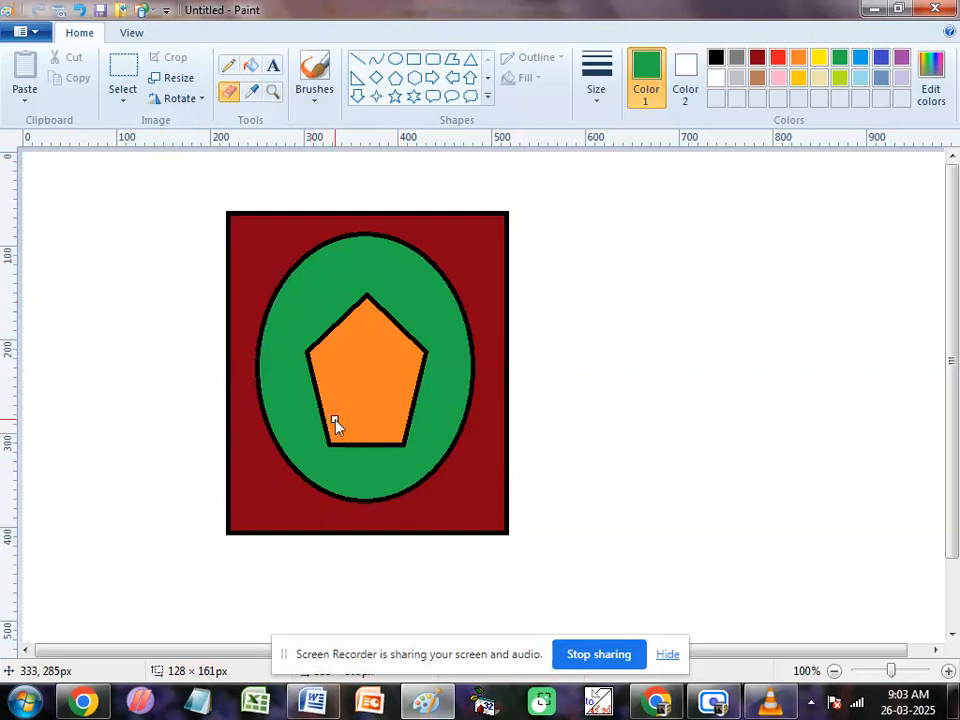
key("ctrl+plus")
key("ctrl+plus")
key("ctrl+plus")
key("ctrl+plus")
key("ctrl+plus")
key("ctrl+plus")
key("ctrl+plus")
key("ctrl+plus")
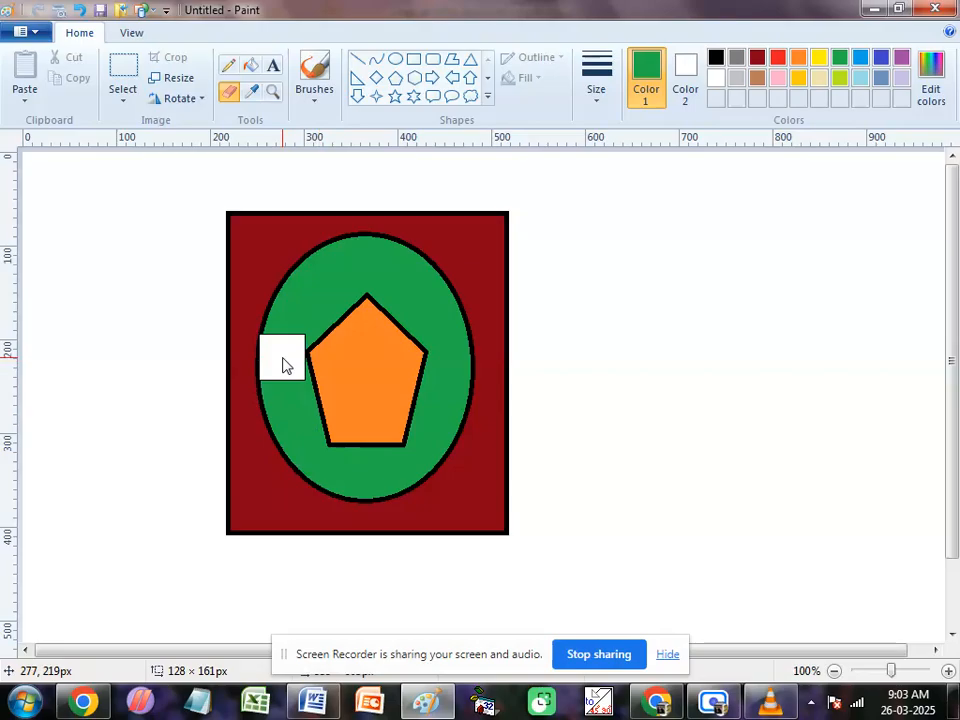
mouse_move(282, 365)
left_mouse_down()
mouse_move(311, 297)
mouse_move(413, 253)
mouse_move(435, 308)
mouse_move(453, 418)
mouse_move(396, 486)
mouse_move(320, 488)
mouse_move(294, 458)
mouse_move(287, 422)
mouse_move(286, 447)
mouse_move(289, 329)
mouse_move(251, 411)
mouse_move(264, 314)
mouse_move(298, 339)
mouse_move(314, 285)
mouse_move(333, 334)
mouse_move(314, 250)
mouse_move(329, 277)
mouse_move(389, 272)
mouse_move(346, 260)
mouse_move(394, 263)
left_mouse_up()
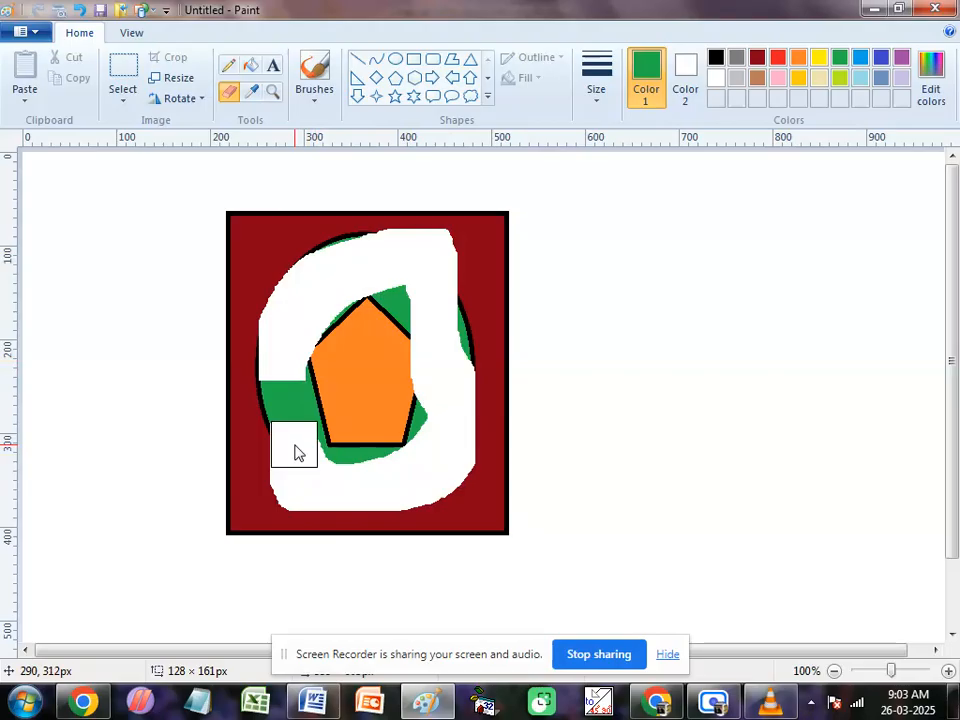
key("ctrl+z")
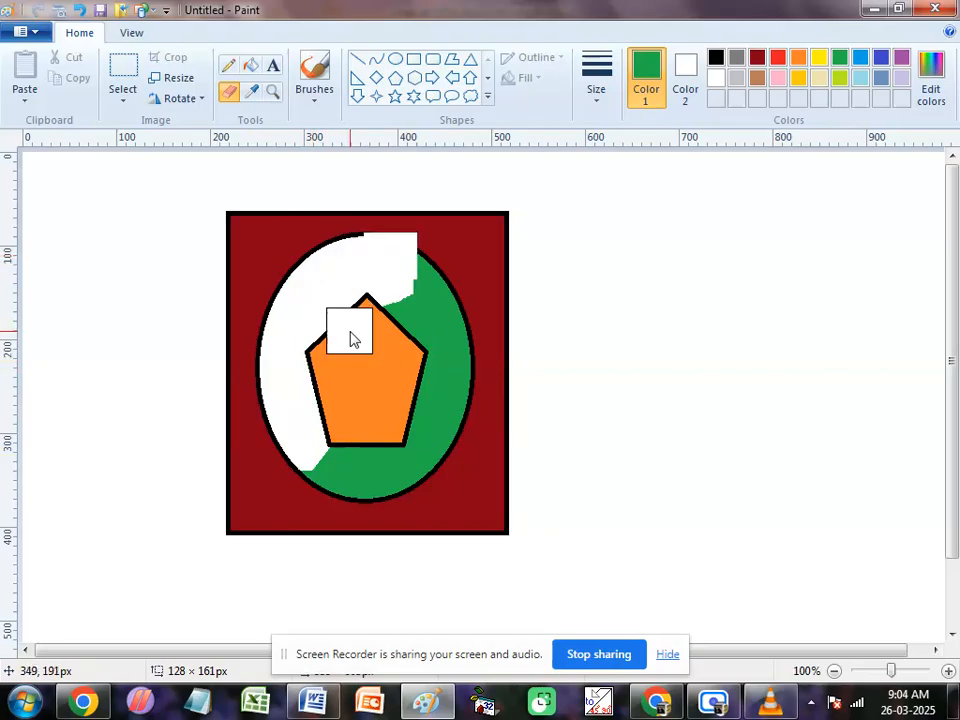
mouse_move(390, 272)
left_mouse_down()
mouse_move(457, 394)
mouse_move(436, 462)
mouse_move(367, 475)
mouse_move(337, 475)
mouse_move(334, 464)
mouse_move(413, 405)
mouse_move(389, 454)
mouse_move(402, 307)
mouse_move(362, 321)
mouse_move(347, 412)
mouse_move(308, 478)
mouse_move(485, 487)
left_mouse_up()
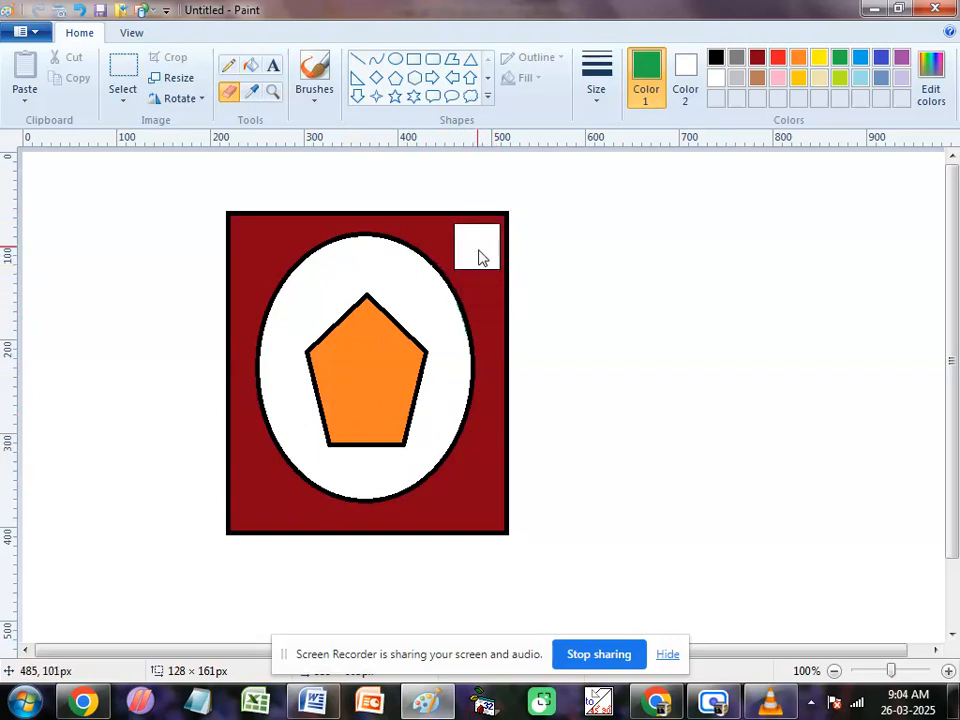
Step: Set Color 1 to dark red and erase only the dark red fill between the rectangle and the ellipse, keeping the outlines
mouse_move(480, 255)
left_mouse_down()
mouse_move(482, 405)
mouse_move(511, 243)
mouse_move(488, 435)
mouse_move(495, 480)
mouse_move(412, 447)
mouse_move(490, 499)
mouse_move(442, 493)
mouse_move(482, 471)
mouse_move(481, 521)
left_mouse_up()
key("ctrl+z")
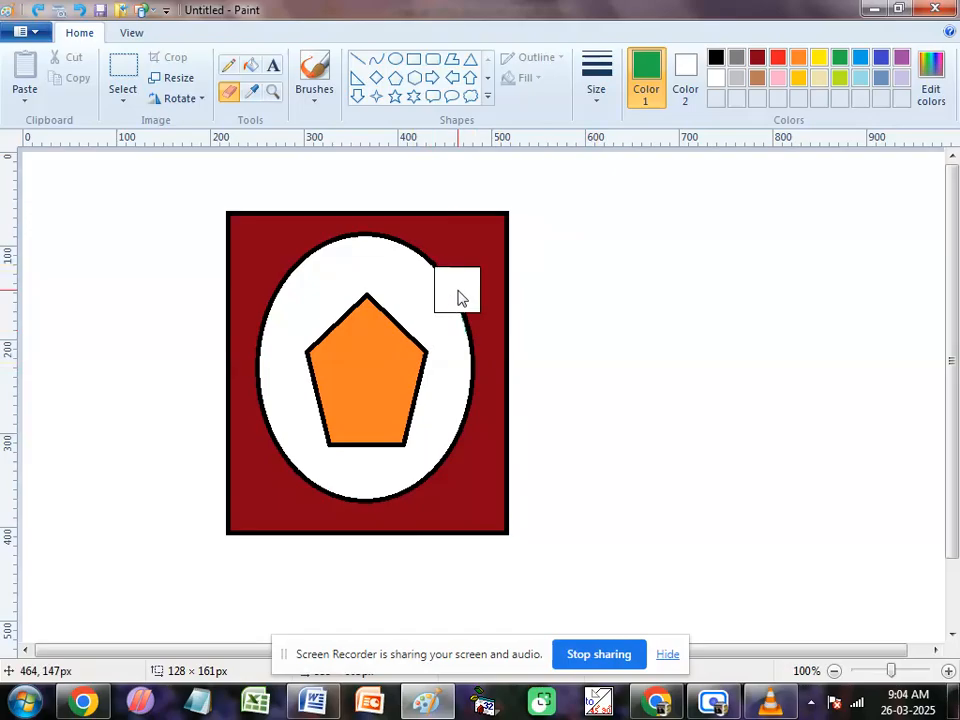
left_click(757, 60)
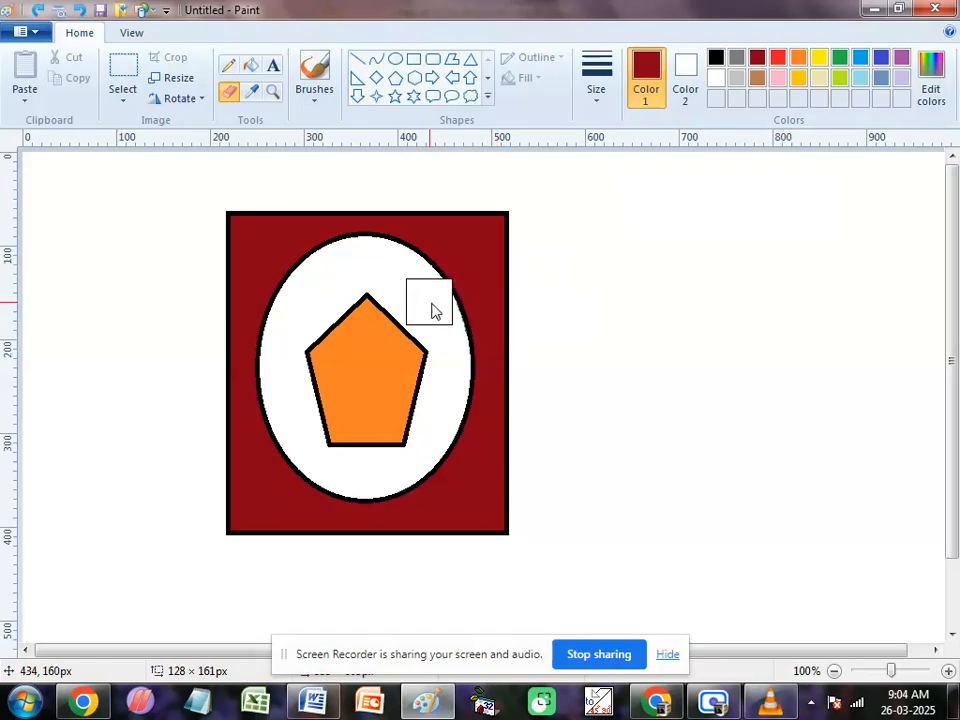
mouse_move(538, 210)
left_mouse_down()
mouse_move(484, 266)
mouse_move(486, 400)
mouse_move(485, 300)
mouse_move(518, 288)
left_mouse_up()
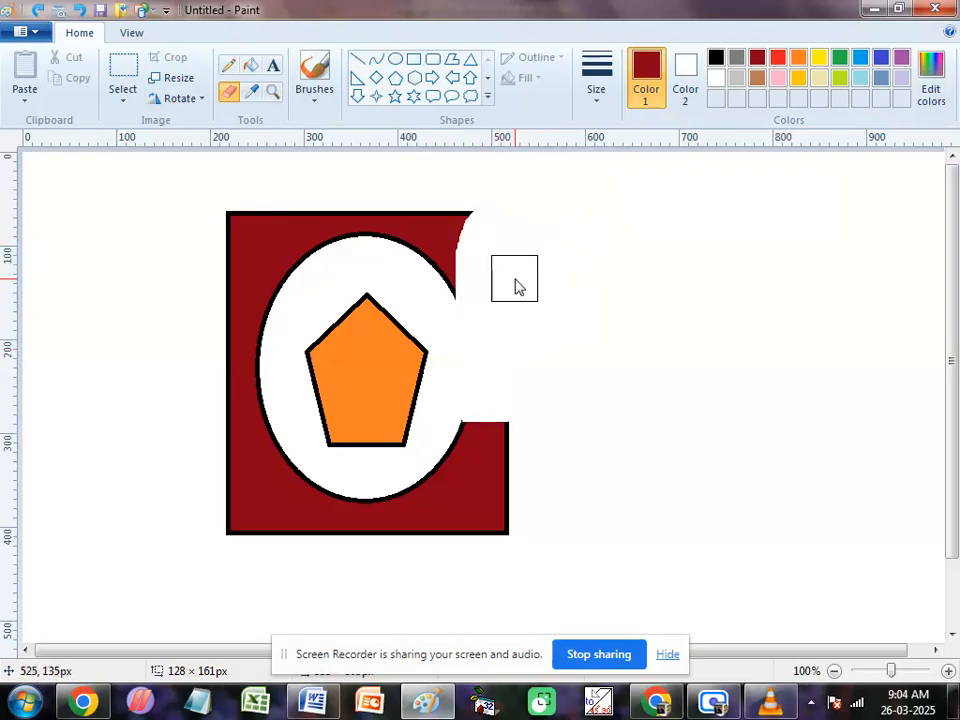
key("ctrl+z")
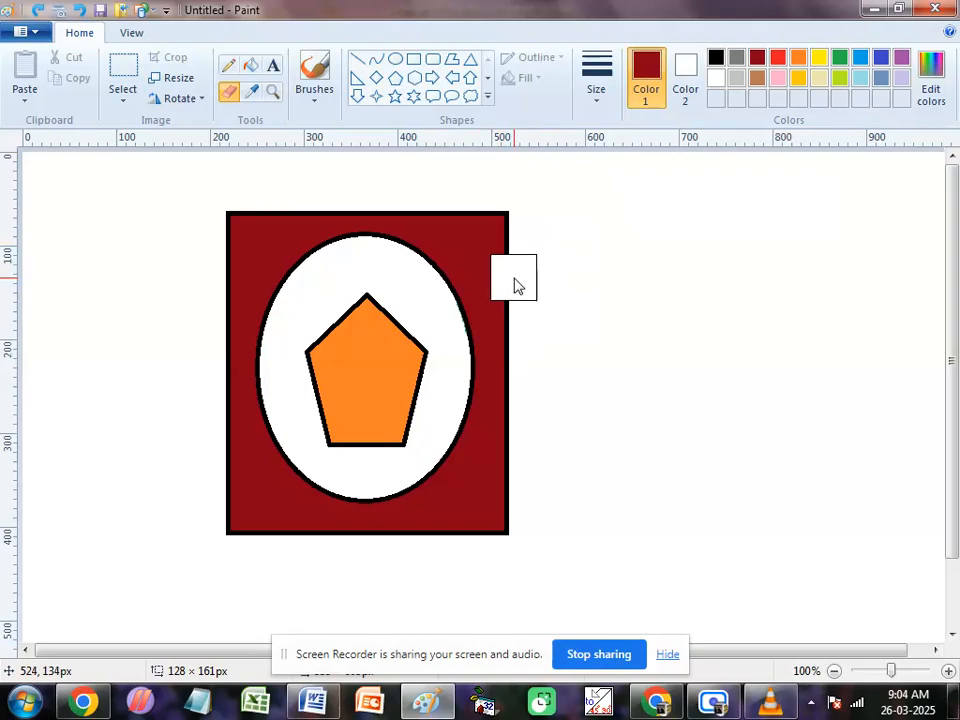
mouse_move(514, 285)
left_mouse_down()
mouse_move(500, 434)
mouse_move(366, 543)
mouse_move(526, 459)
mouse_move(253, 527)
mouse_move(361, 485)
mouse_move(209, 492)
mouse_move(298, 461)
mouse_move(241, 366)
mouse_move(241, 446)
mouse_move(255, 281)
mouse_move(233, 387)
mouse_move(237, 325)
mouse_move(311, 246)
mouse_move(280, 309)
mouse_move(333, 229)
mouse_move(507, 229)
mouse_move(426, 310)
mouse_move(463, 297)
mouse_move(480, 422)
mouse_move(455, 548)
left_mouse_up()
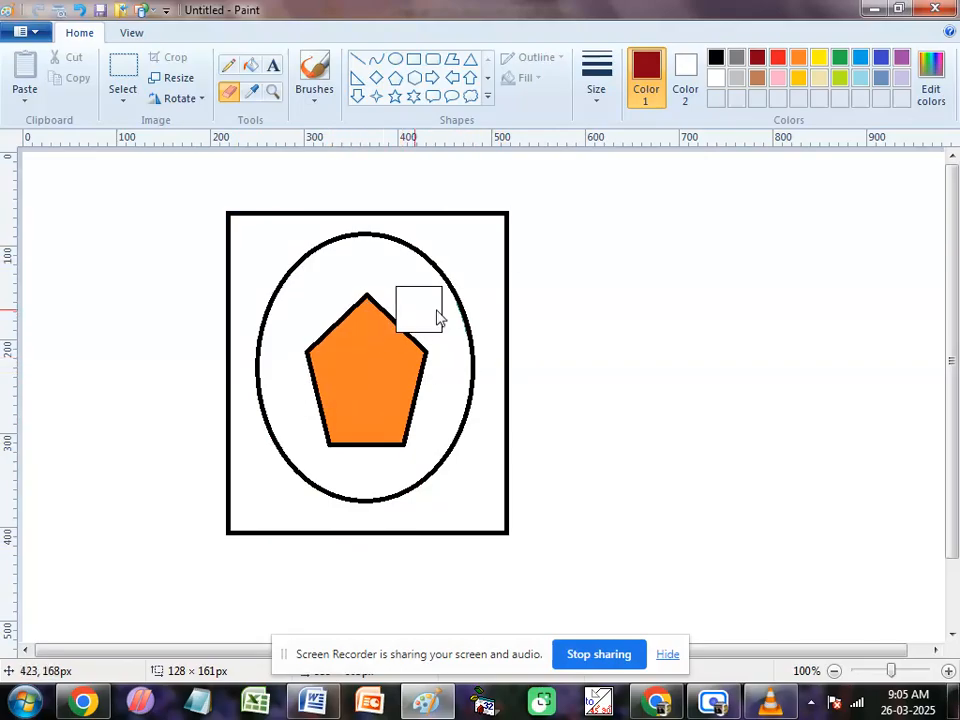
Step: Set Color 1 to black and erase only the black outline around the pentagon's upper part, keeping its orange fill
left_click(720, 58)
mouse_move(407, 311)
left_mouse_down()
mouse_move(377, 356)
mouse_move(369, 296)
mouse_move(321, 372)
mouse_move(333, 332)
mouse_move(388, 324)
mouse_move(414, 357)
left_mouse_up()
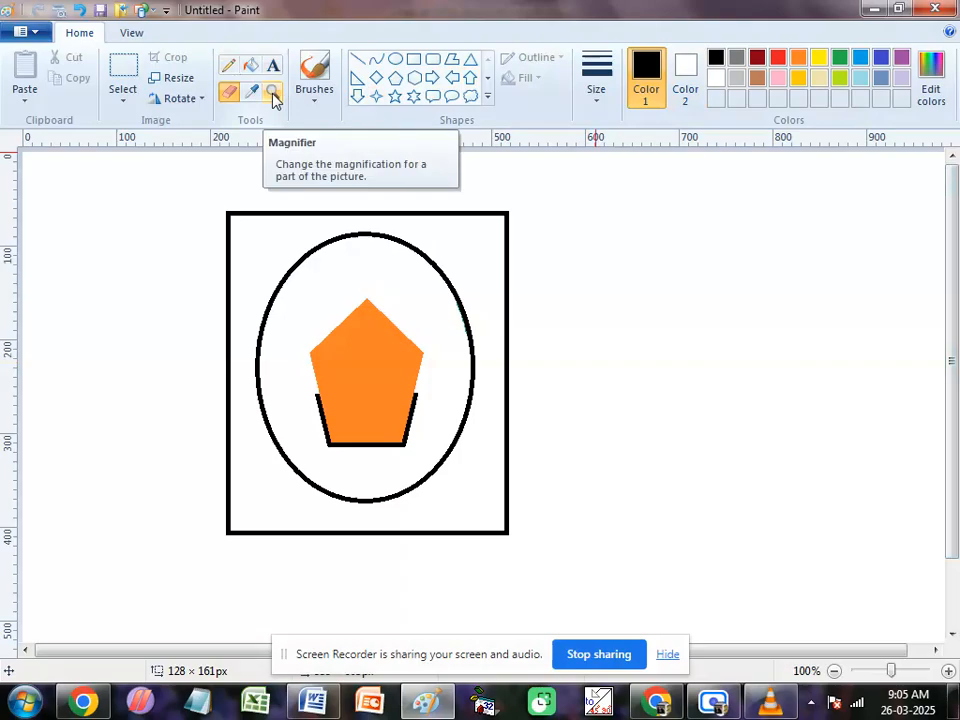
Step: Scribble thin black freehand Pencil lines beside the rectangle and across the nested shapes
left_click(228, 66)
mouse_move(589, 243)
left_mouse_down()
mouse_move(601, 274)
mouse_move(686, 332)
mouse_move(752, 240)
mouse_move(742, 236)
mouse_move(676, 458)
mouse_move(680, 349)
mouse_move(639, 474)
mouse_move(712, 469)
mouse_move(669, 514)
mouse_move(750, 479)
mouse_move(766, 409)
mouse_move(729, 319)
mouse_move(628, 365)
mouse_move(578, 494)
left_mouse_up()
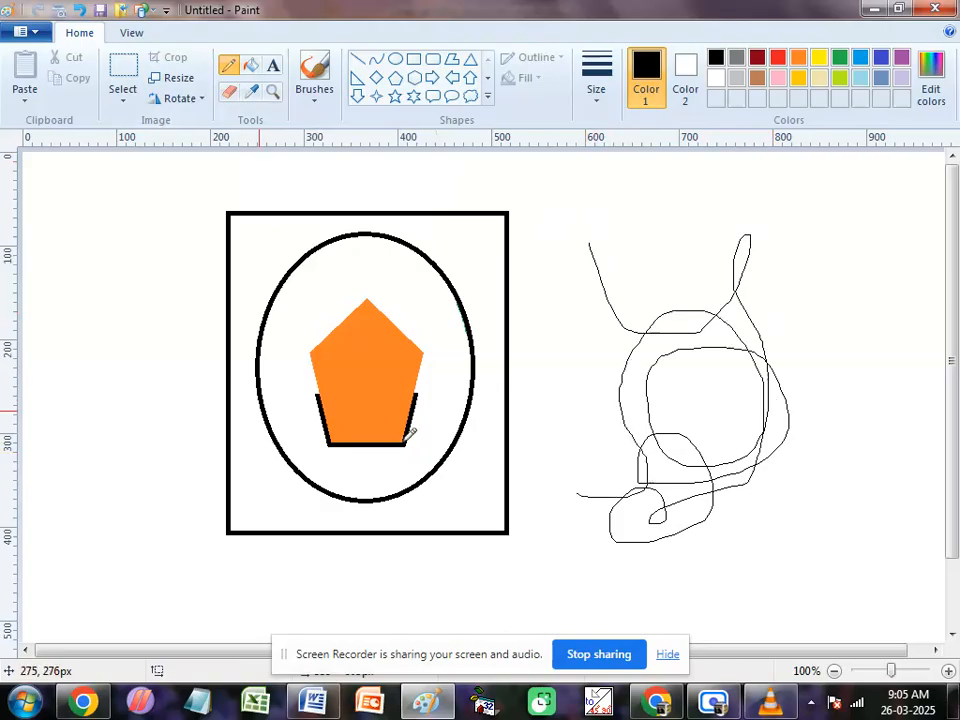
mouse_move(113, 305)
left_mouse_down()
mouse_move(146, 366)
mouse_move(430, 328)
mouse_move(720, 316)
left_mouse_up()
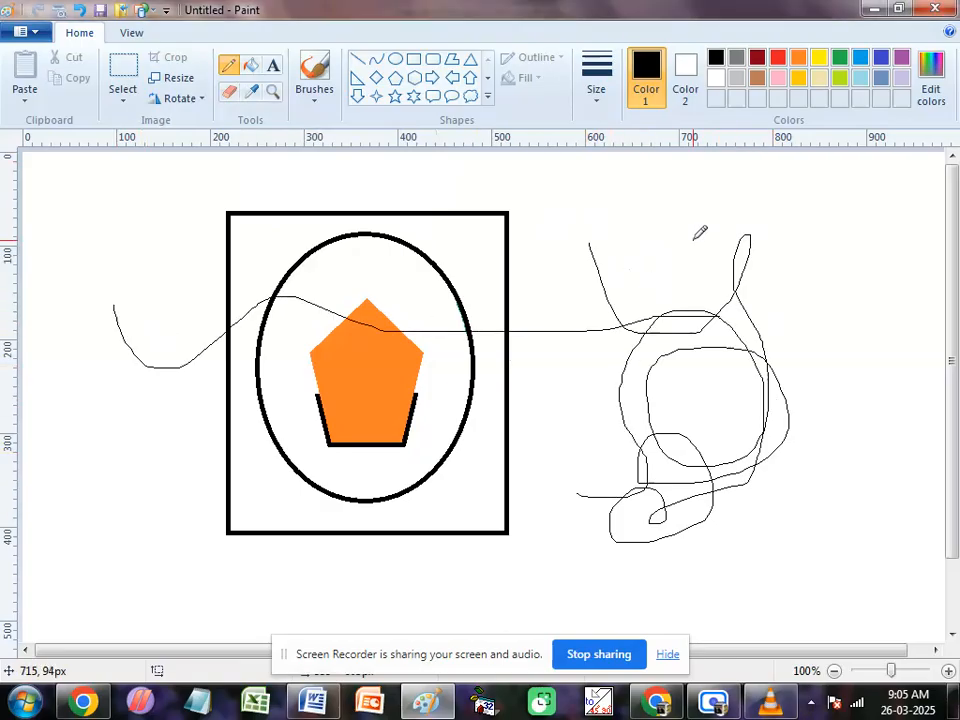
mouse_move(692, 238)
left_mouse_down()
mouse_move(660, 305)
mouse_move(577, 403)
mouse_move(320, 505)
mouse_move(193, 491)
mouse_move(113, 440)
mouse_move(483, 423)
mouse_move(645, 393)
mouse_move(313, 401)
mouse_move(96, 381)
mouse_move(94, 316)
left_mouse_up()
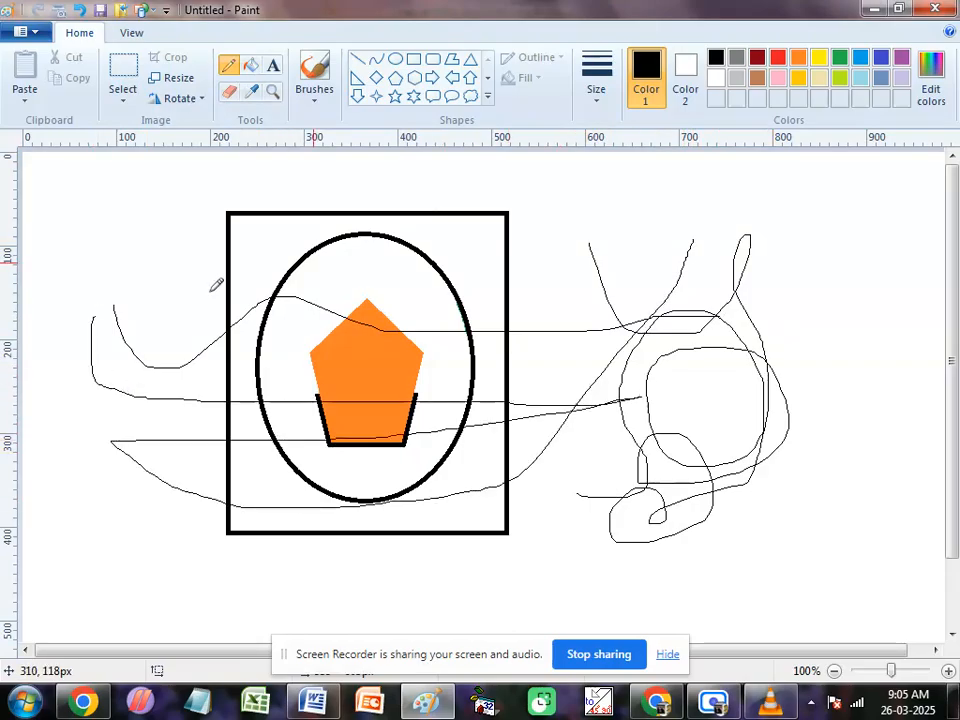
Step: Set the Pencil to the thickest preset line size and draw two long black curves beside the rectangle
left_click(598, 107)
left_click(628, 249)
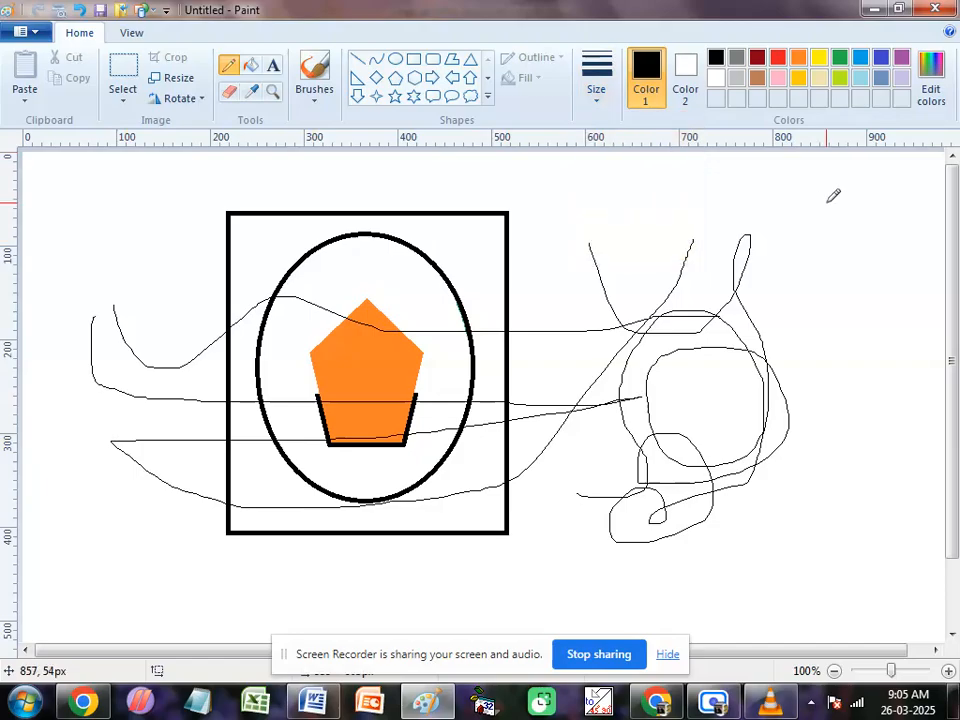
mouse_move(827, 202)
left_mouse_down()
mouse_move(621, 305)
mouse_move(578, 310)
left_mouse_up()
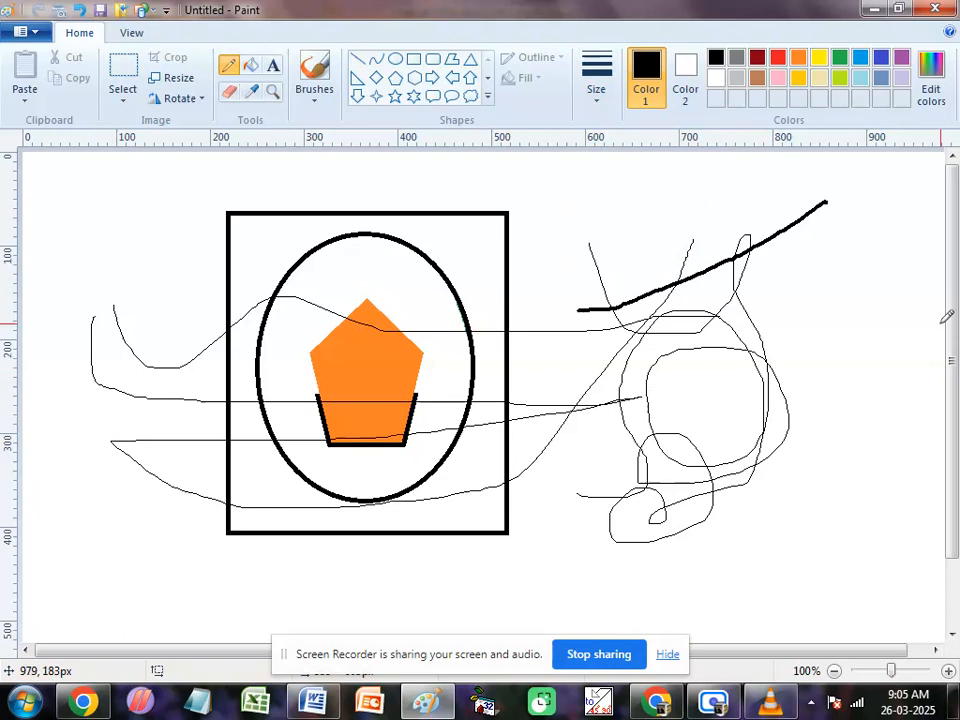
mouse_move(898, 300)
left_mouse_down()
mouse_move(652, 530)
mouse_move(592, 544)
left_mouse_up()
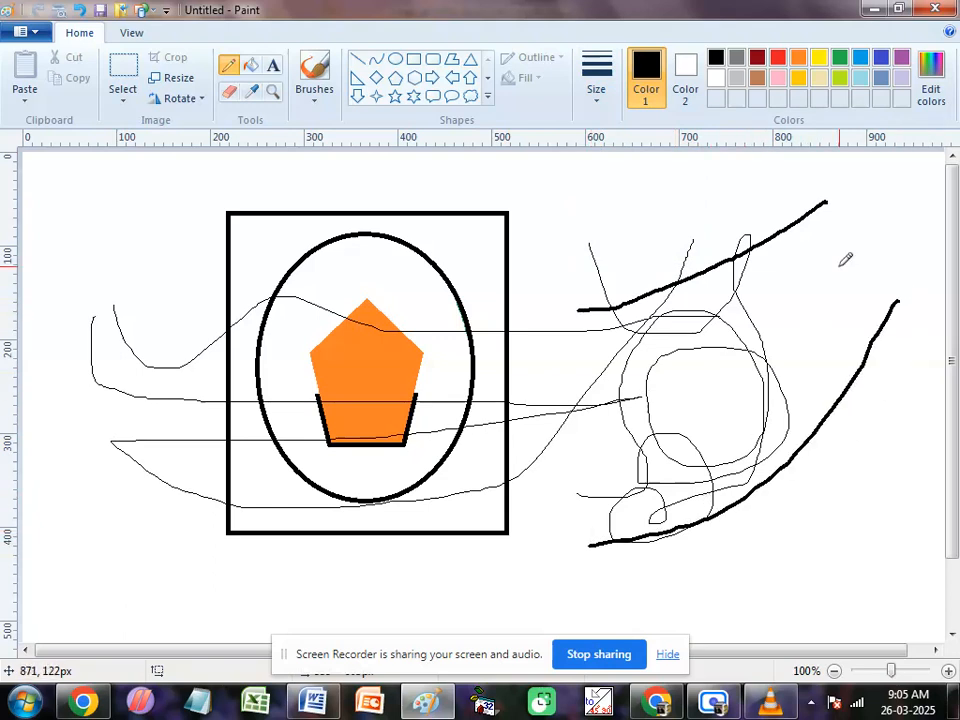
Step: Enlarge the Pencil tip beyond the presets, draw two very thick black curves across the shapes and place three large black dots
mouse_move(940, 168)
left_mouse_down()
mouse_move(768, 408)
mouse_move(392, 546)
mouse_move(100, 268)
left_mouse_up()
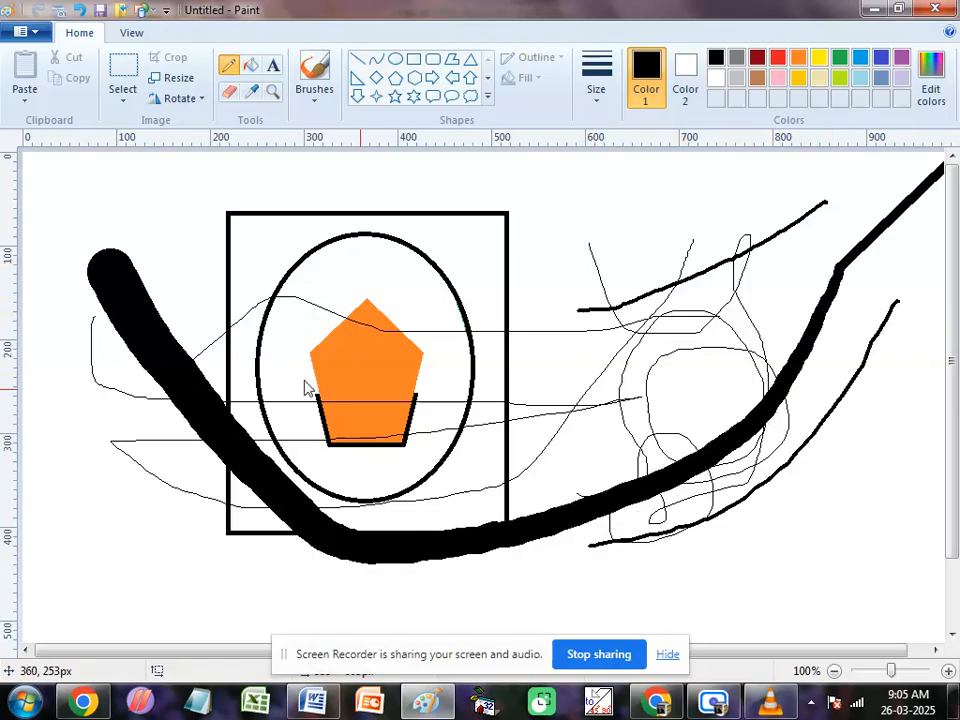
mouse_move(650, 235)
left_mouse_down()
mouse_move(606, 325)
mouse_move(461, 406)
mouse_move(370, 388)
left_mouse_up()
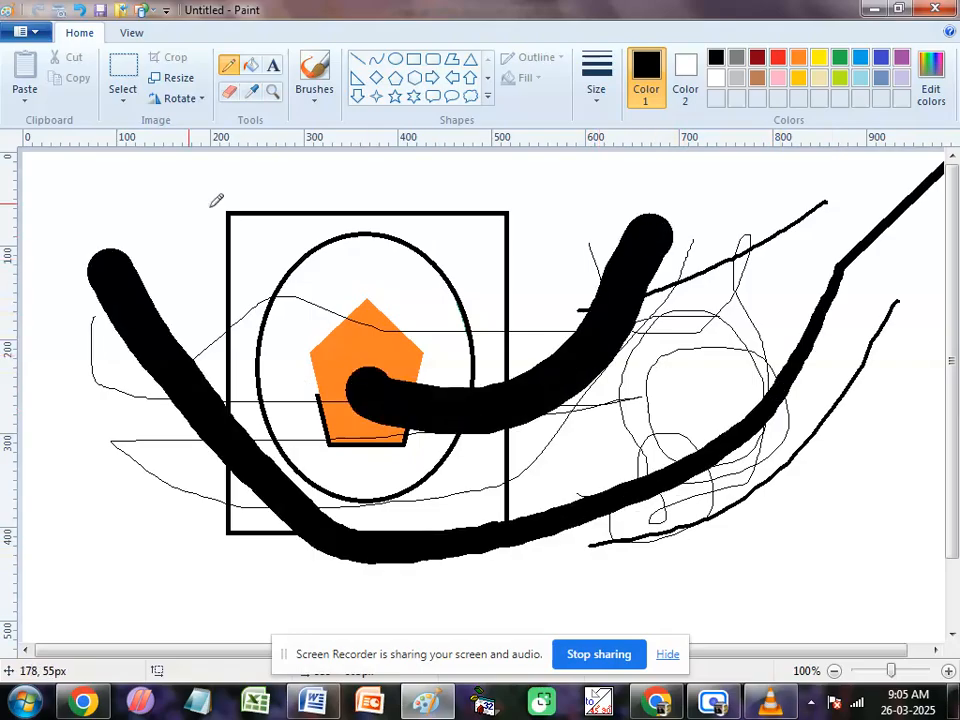
left_click(155, 197)
left_click(566, 194)
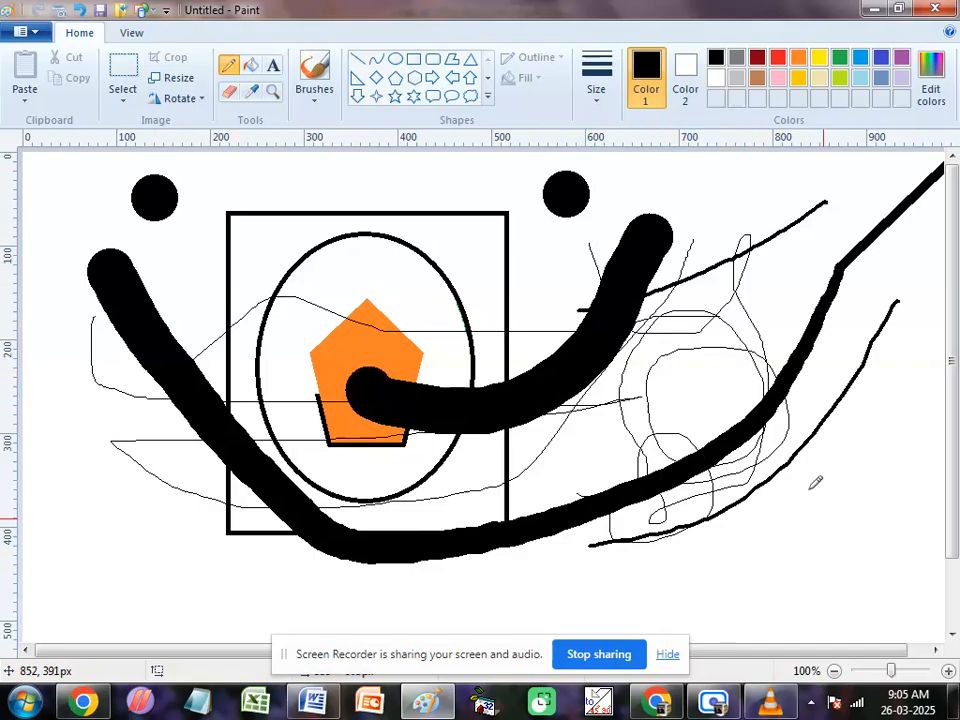
left_click(822, 537)
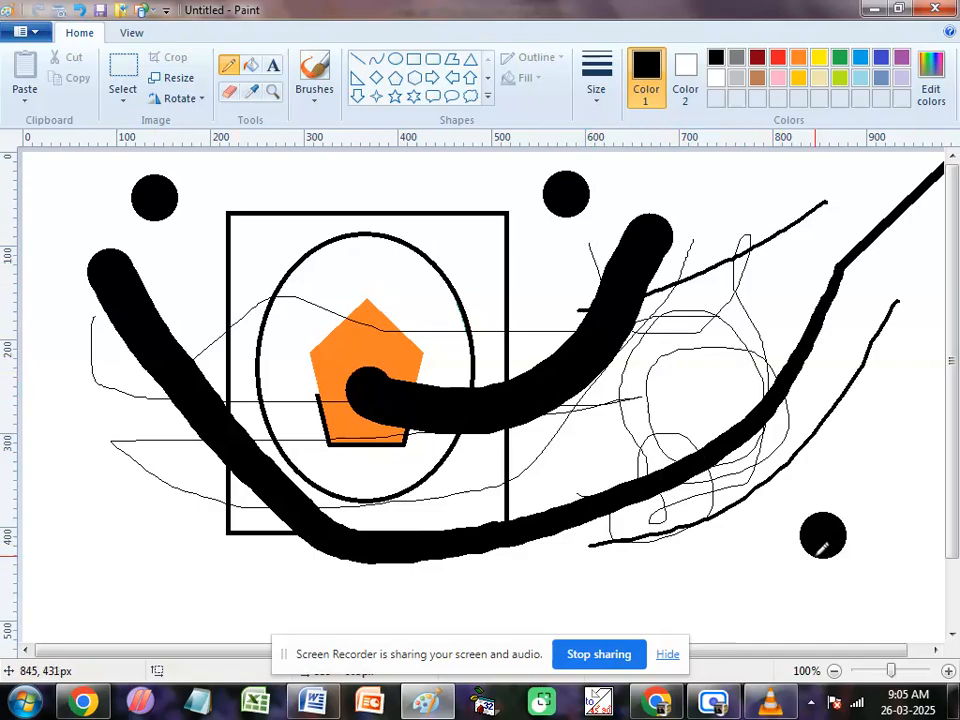
Step: Draw a line with the thinnest Pencil size, and scribble very thick black loops over the whole drawing with an enlarged tip
left_click(597, 97)
left_click(617, 133)
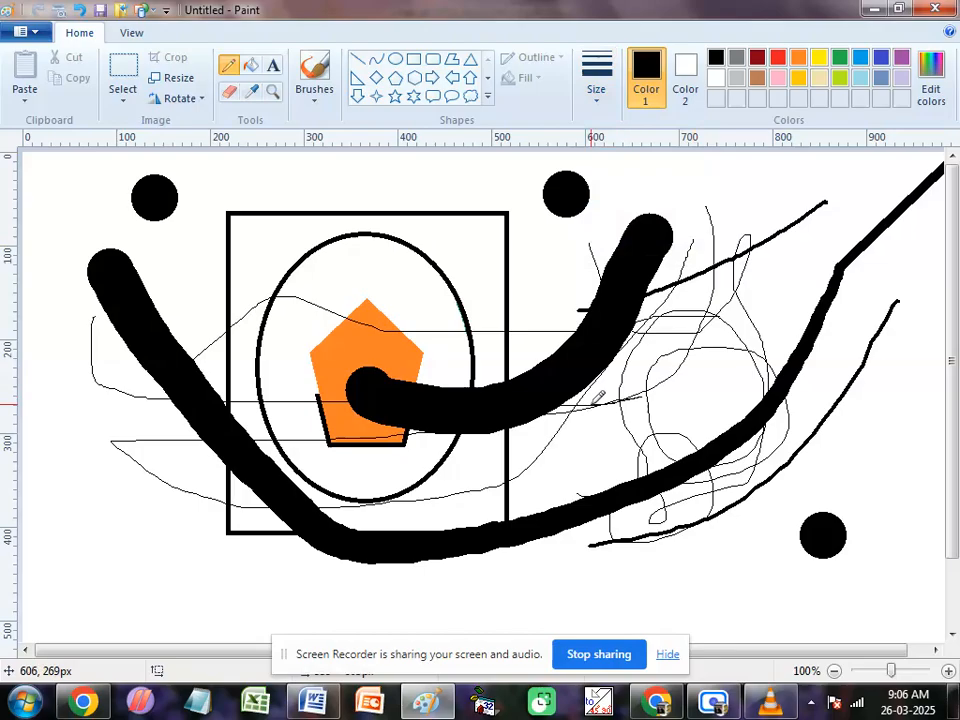
left_click(597, 97)
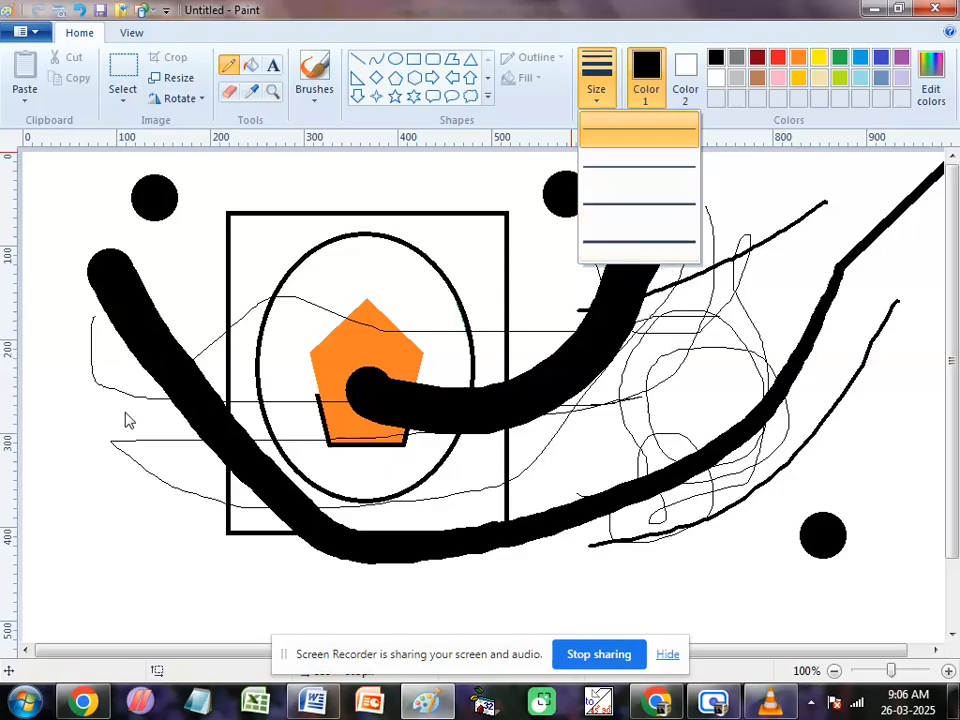
left_click(86, 460)
mouse_move(90, 462)
left_mouse_down()
mouse_move(148, 531)
mouse_move(236, 581)
mouse_move(599, 589)
mouse_move(834, 469)
mouse_move(785, 342)
mouse_move(135, 545)
mouse_move(265, 590)
mouse_move(390, 595)
mouse_move(202, 349)
mouse_move(340, 325)
mouse_move(420, 285)
mouse_move(621, 472)
mouse_move(733, 325)
mouse_move(790, 222)
mouse_move(550, 396)
mouse_move(90, 465)
mouse_move(132, 492)
left_mouse_up()
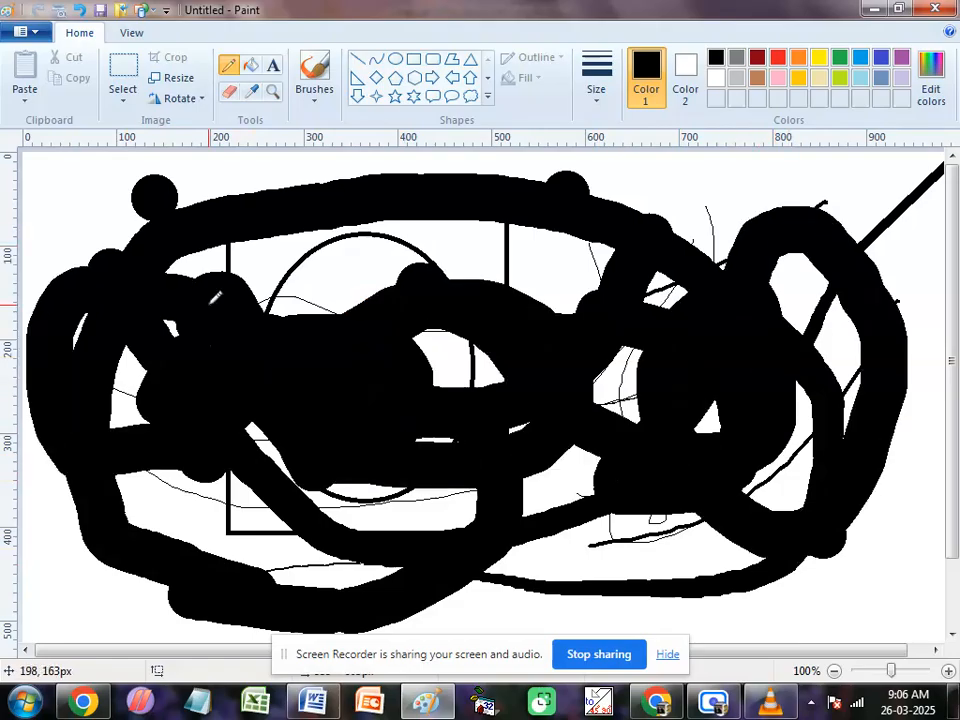
Step: Set Color 1 to orange, scribble a thick orange stroke over the black loops, and clear the entire canvas
left_click(797, 58)
mouse_move(782, 232)
left_mouse_down()
mouse_move(667, 348)
mouse_move(335, 330)
left_mouse_up()
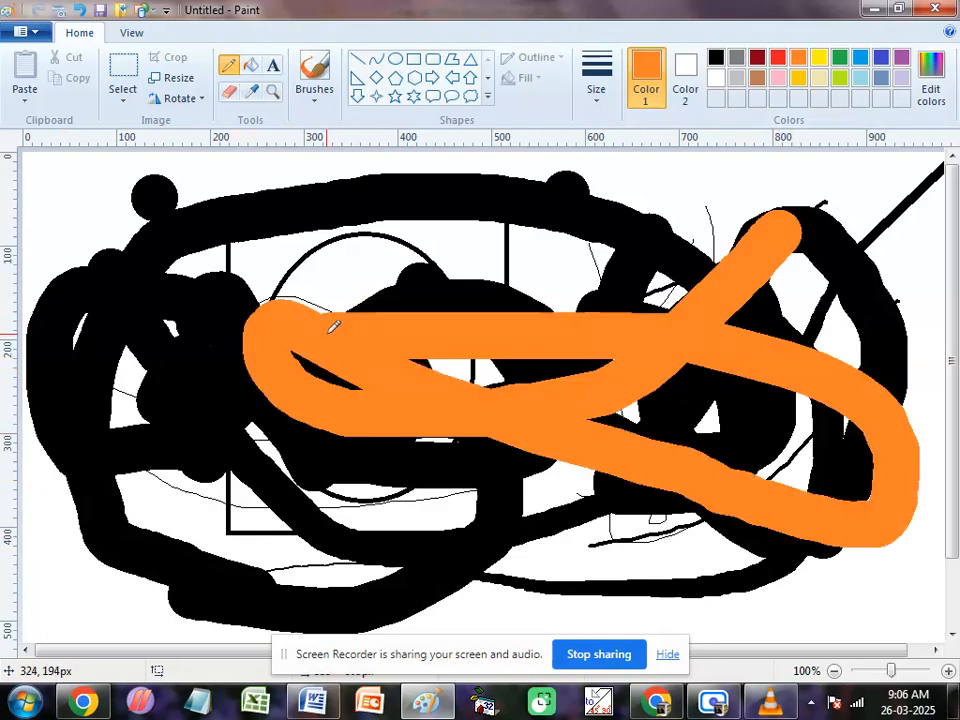
key("ctrl+a")
key("Delete")
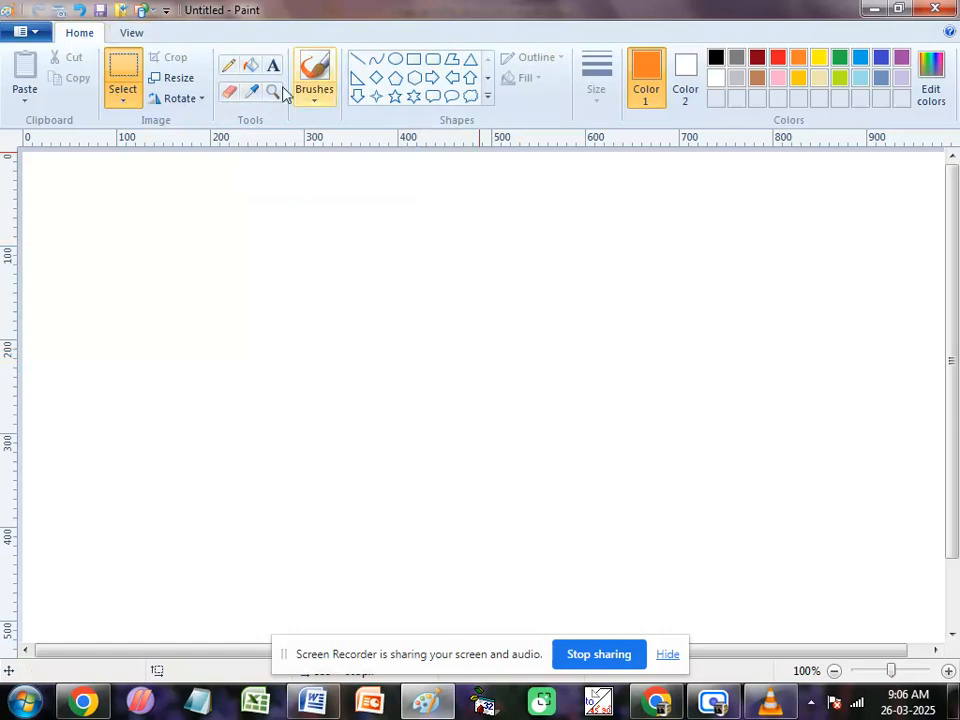
Step: Draw five separate orange-outlined ellipses on the canvas's right half, from about 73 × 75 px to about 119 × 105 px
left_click(396, 58)
mouse_move(560, 182)
left_mouse_down()
mouse_move(597, 231)
mouse_move(630, 251)
left_mouse_up()
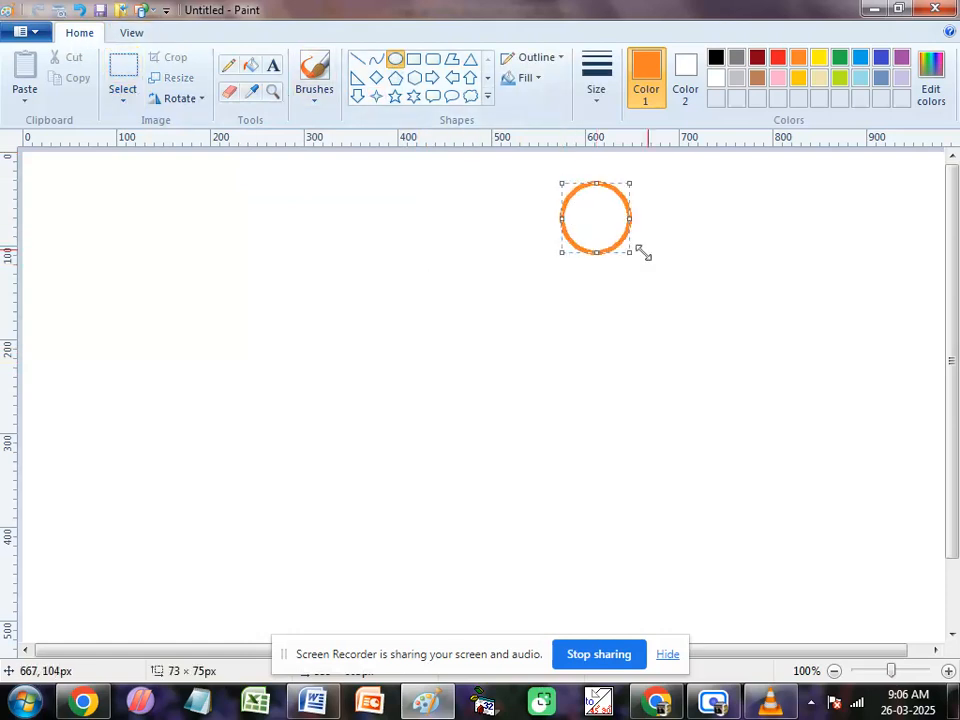
mouse_move(688, 182)
left_mouse_down()
mouse_move(735, 249)
mouse_move(776, 257)
left_mouse_up()
left_click_drag(580, 300, 677, 412)
left_click_drag(731, 299, 799, 394)
left_click_drag(669, 460, 780, 557)
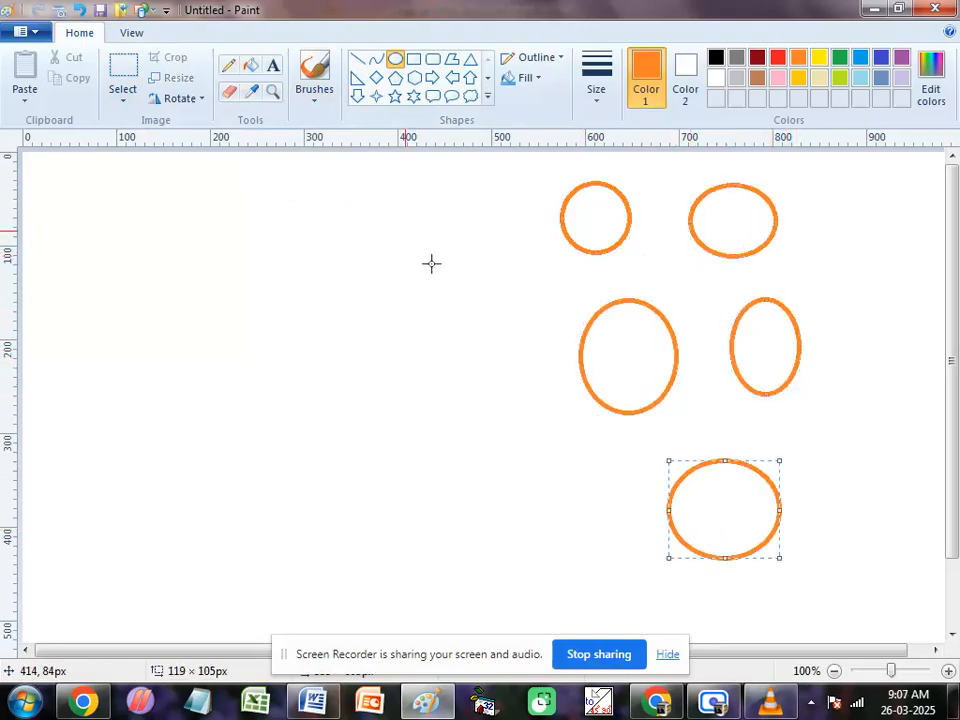
Step: Fill the two uppermost ellipses with black and the larger ellipse of the middle row with yellow
left_click(252, 67)
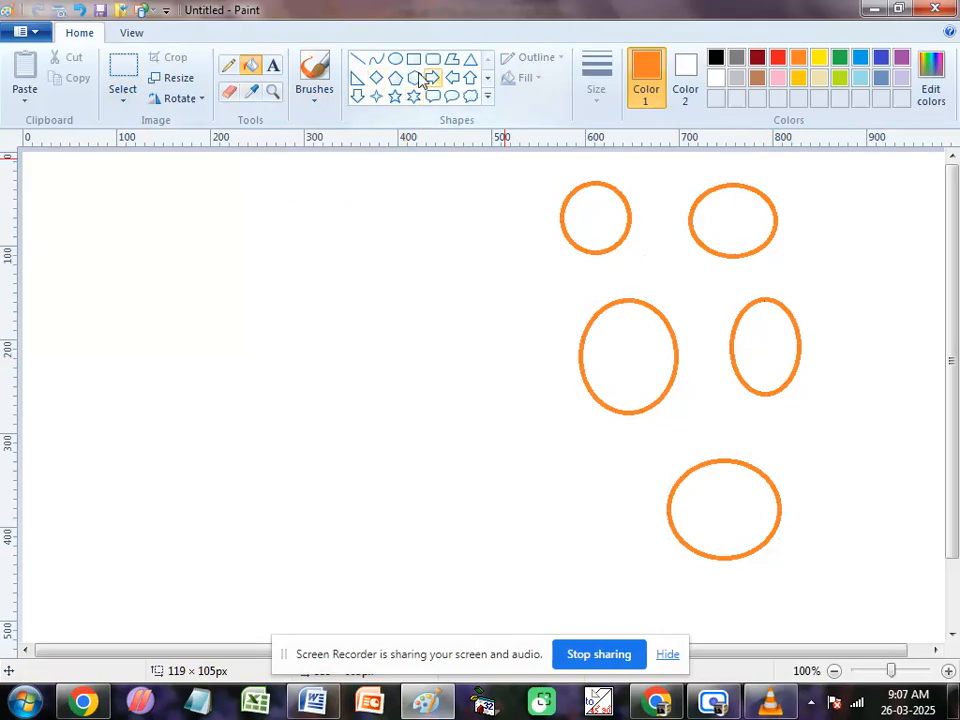
left_click(712, 60)
left_click(600, 212)
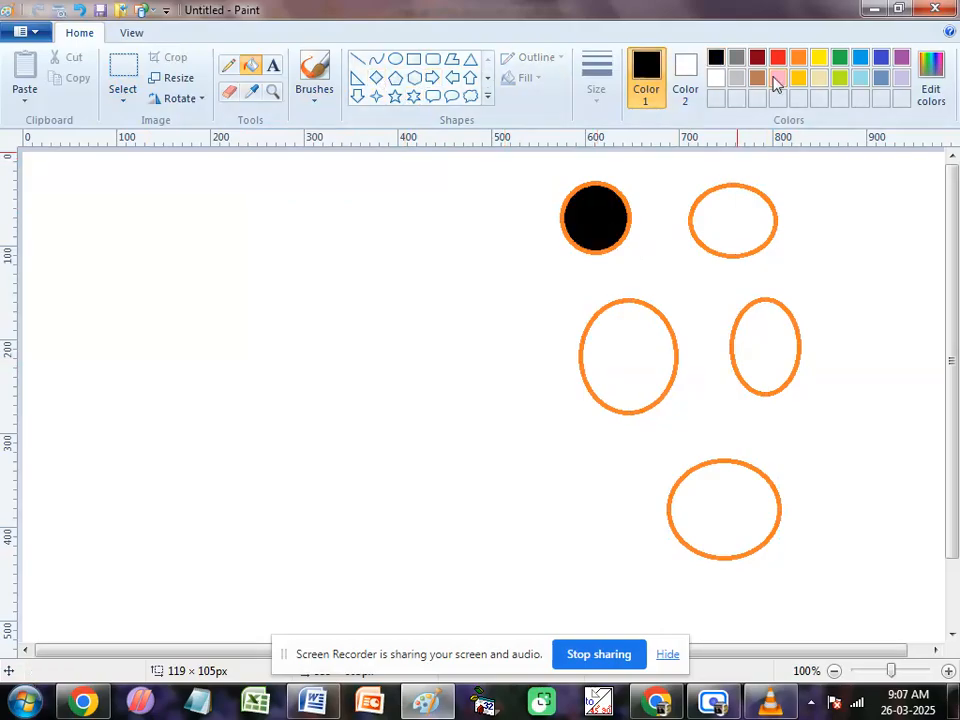
left_click(745, 210)
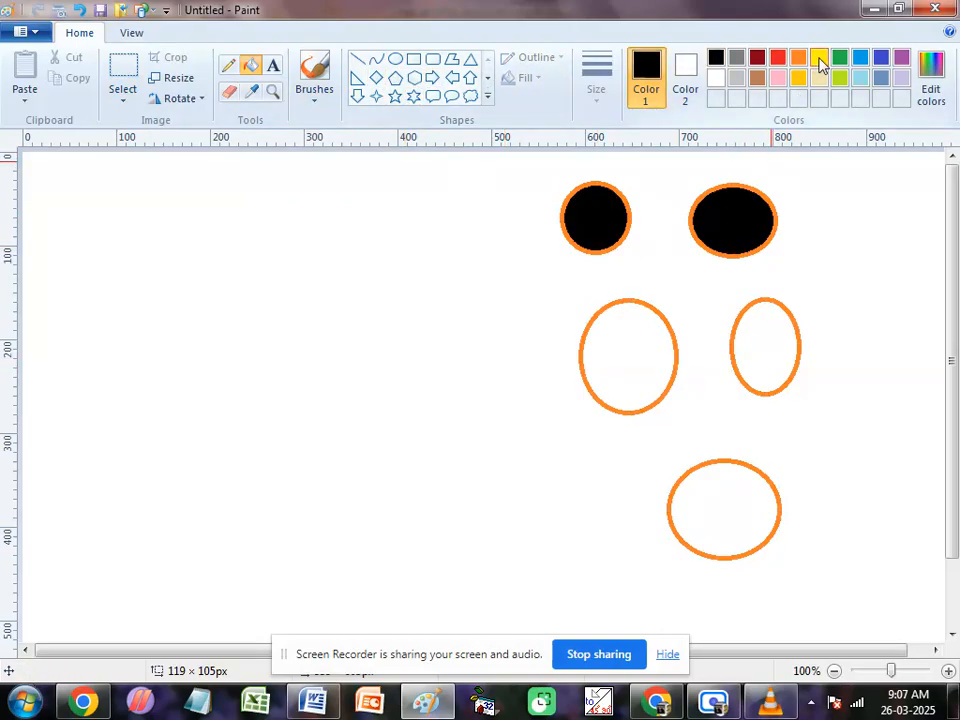
left_click(820, 58)
left_click(634, 358)
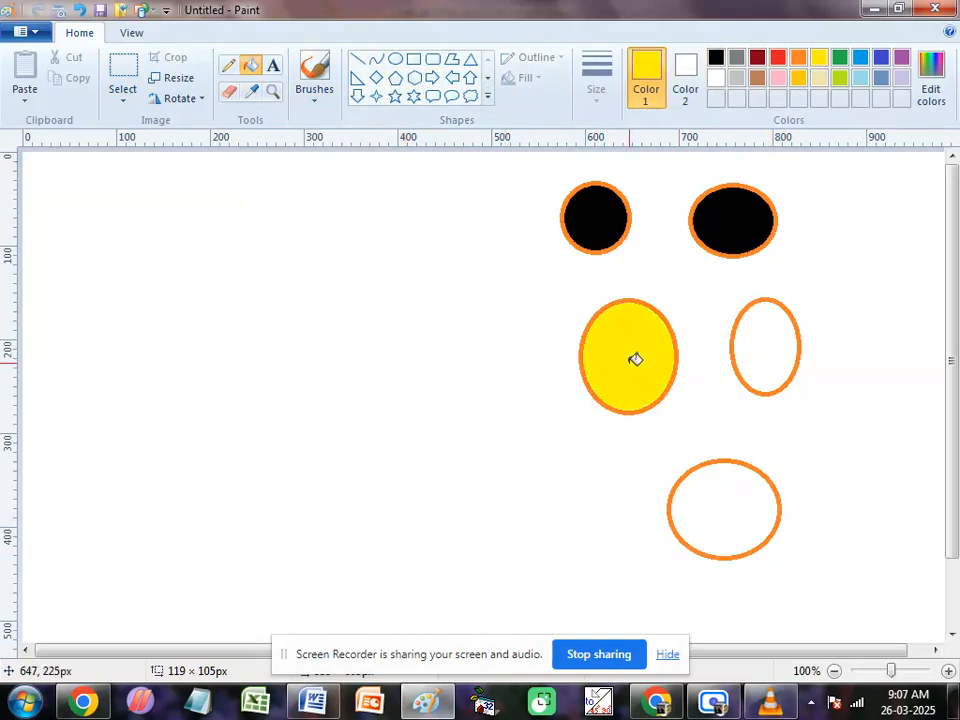
Step: Refill the wider uppermost ellipse with green, and fill the narrow middle-row ellipse with indigo blue and the lowest one with purple
left_click(838, 60)
left_click(735, 208)
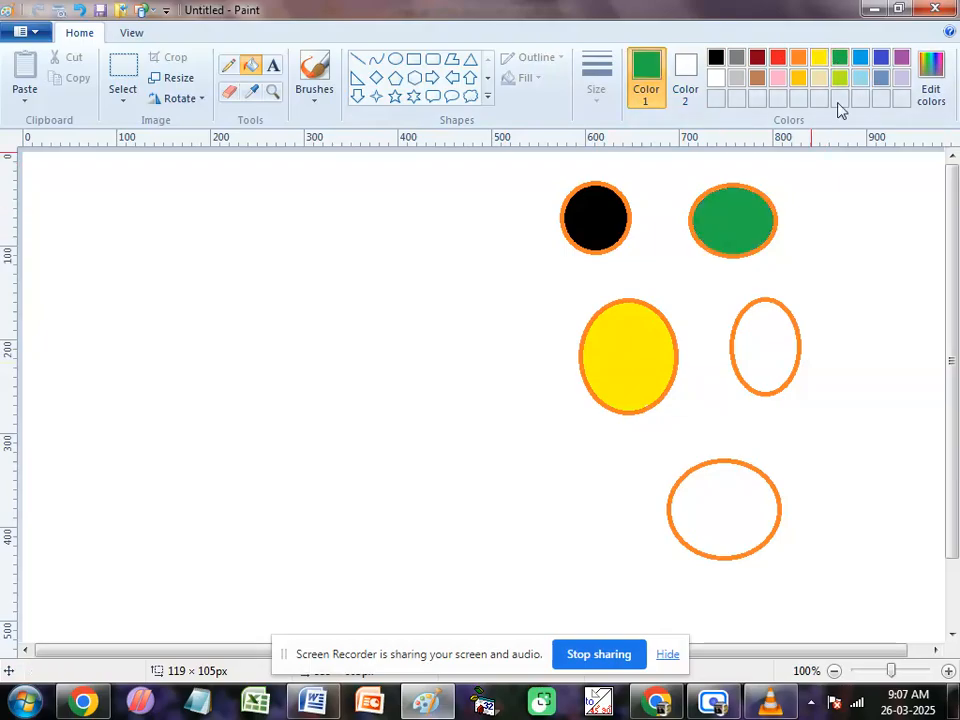
left_click(881, 59)
left_click(773, 358)
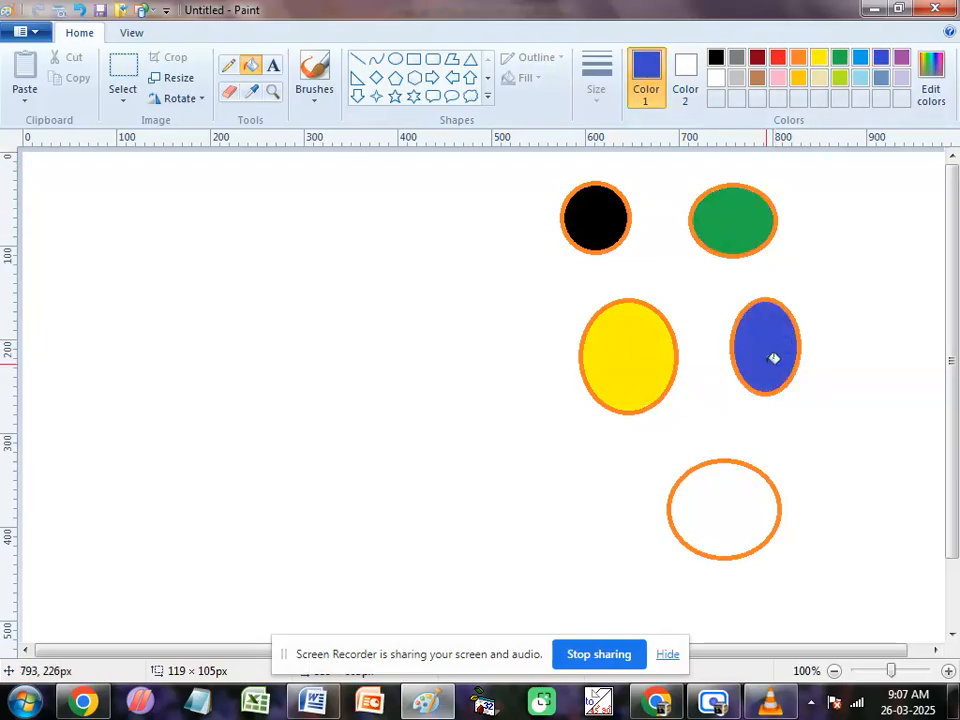
left_click(900, 62)
left_click(724, 508)
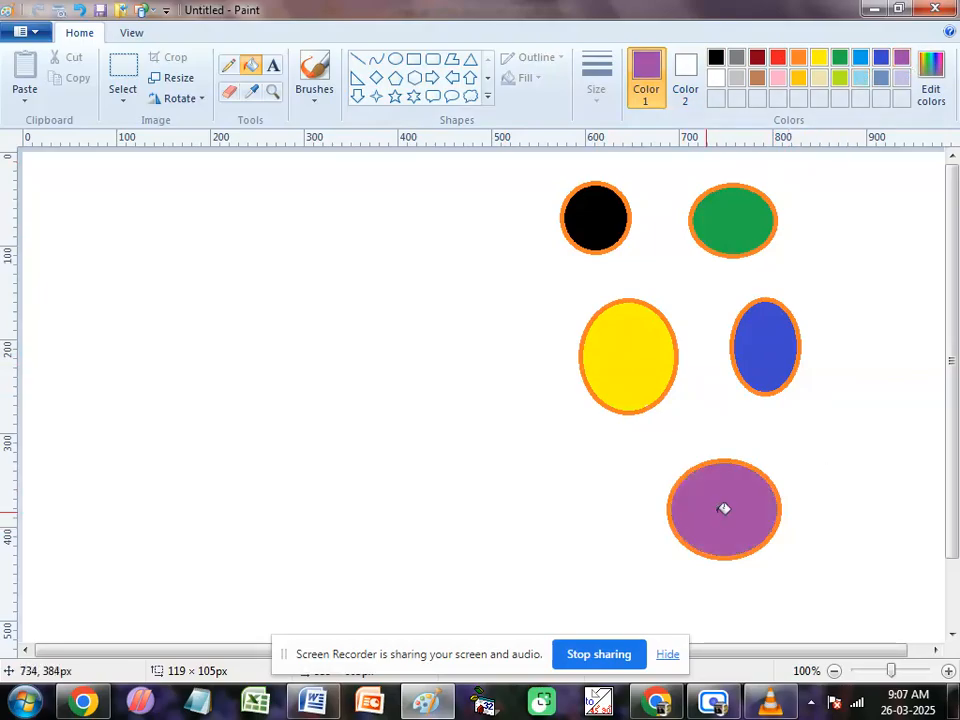
Step: Draw three nested black six-point stars on the canvas's empty left half, from about 177 × 199 px to about 303 × 334 px
left_click(413, 96)
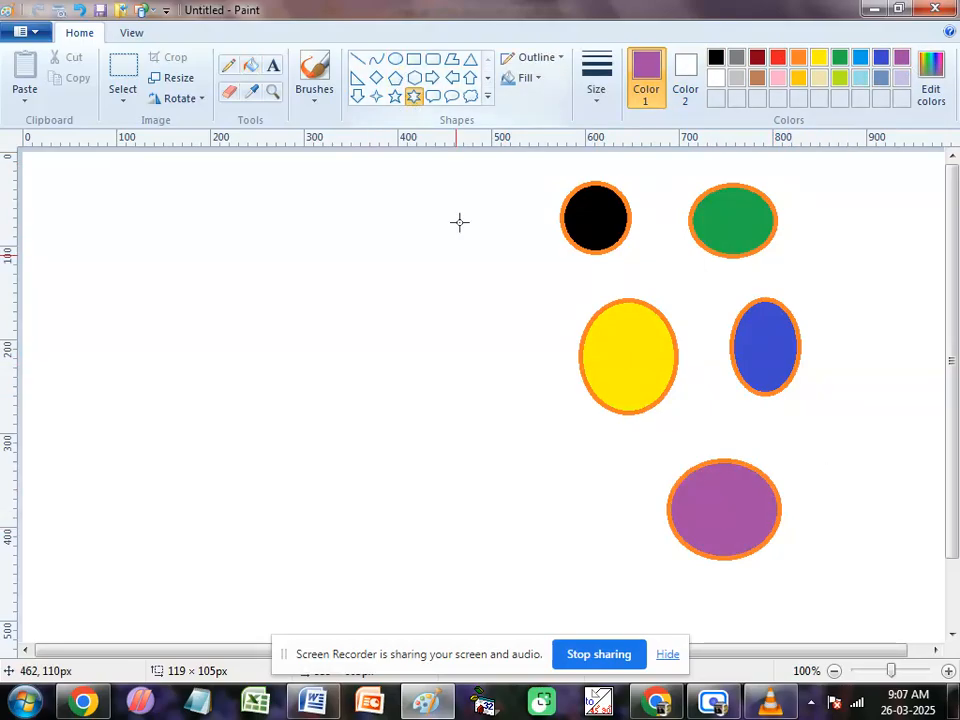
left_click(716, 57)
mouse_move(198, 270)
left_mouse_down()
mouse_move(220, 308)
mouse_move(364, 460)
left_mouse_up()
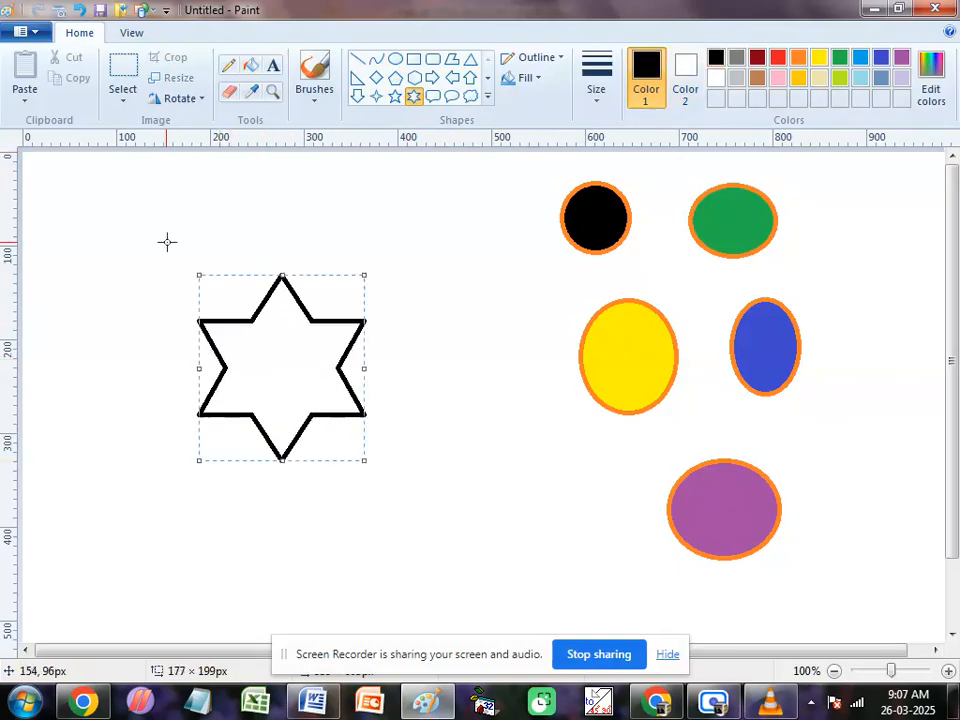
left_click_drag(165, 242, 400, 498)
left_click_drag(141, 231, 422, 527)
left_click_drag(285, 229, 288, 215)
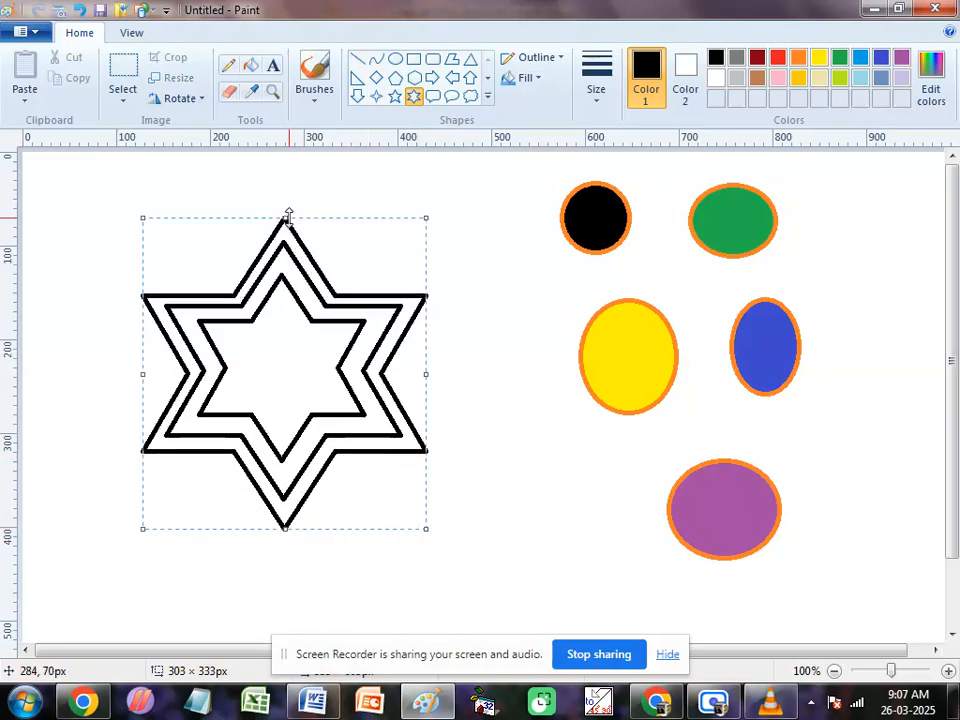
left_click_drag(288, 214, 288, 213)
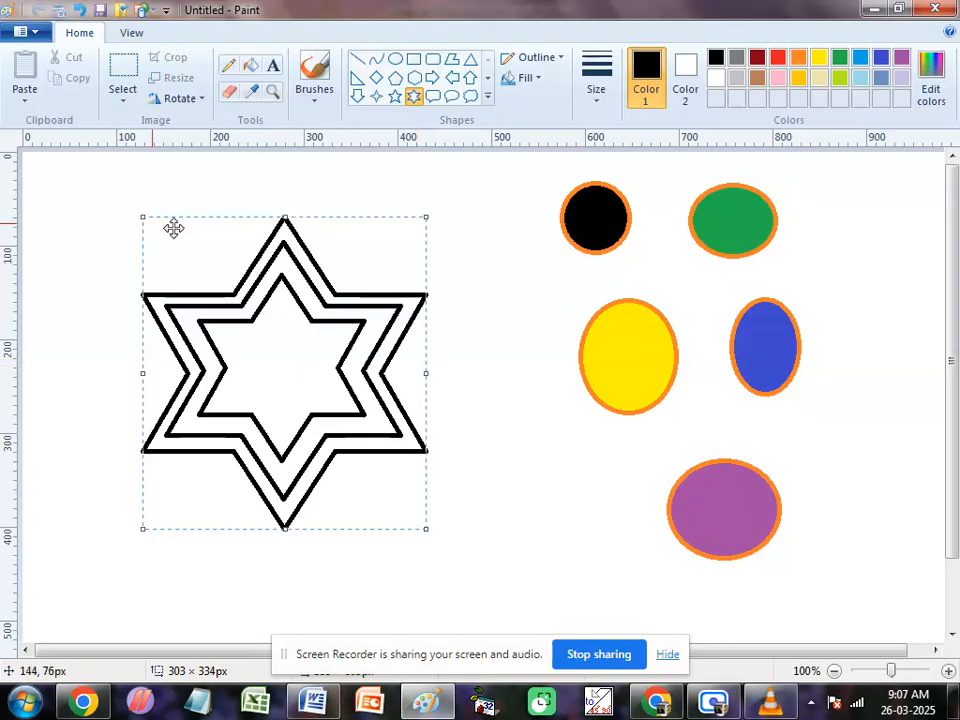
Step: Draw a fourth six-point star around the others and resize it to about 368 × 404 px so it encloses them evenly
left_click_drag(126, 200, 457, 558)
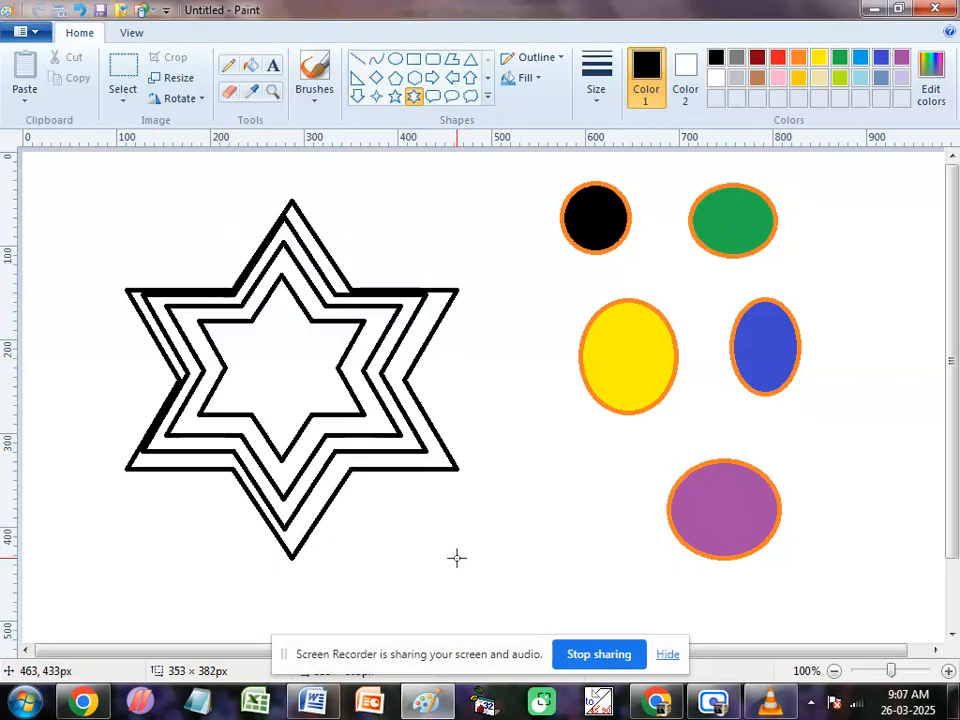
left_click_drag(457, 558, 455, 558)
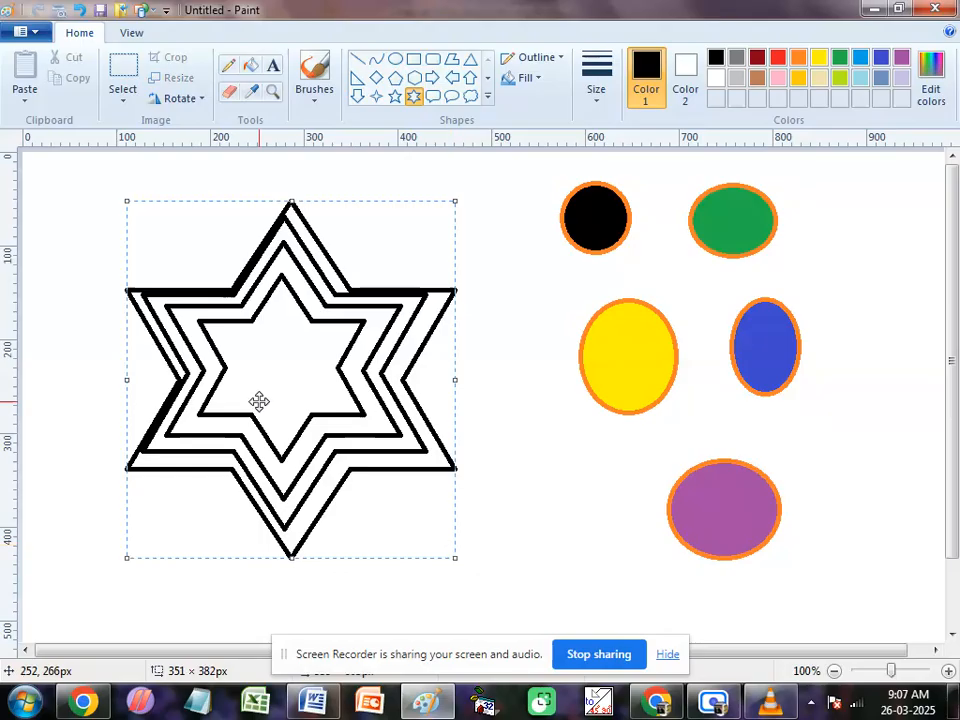
mouse_move(294, 193)
left_mouse_down()
mouse_move(293, 173)
mouse_move(292, 183)
left_mouse_up()
left_click_drag(128, 369, 111, 371)
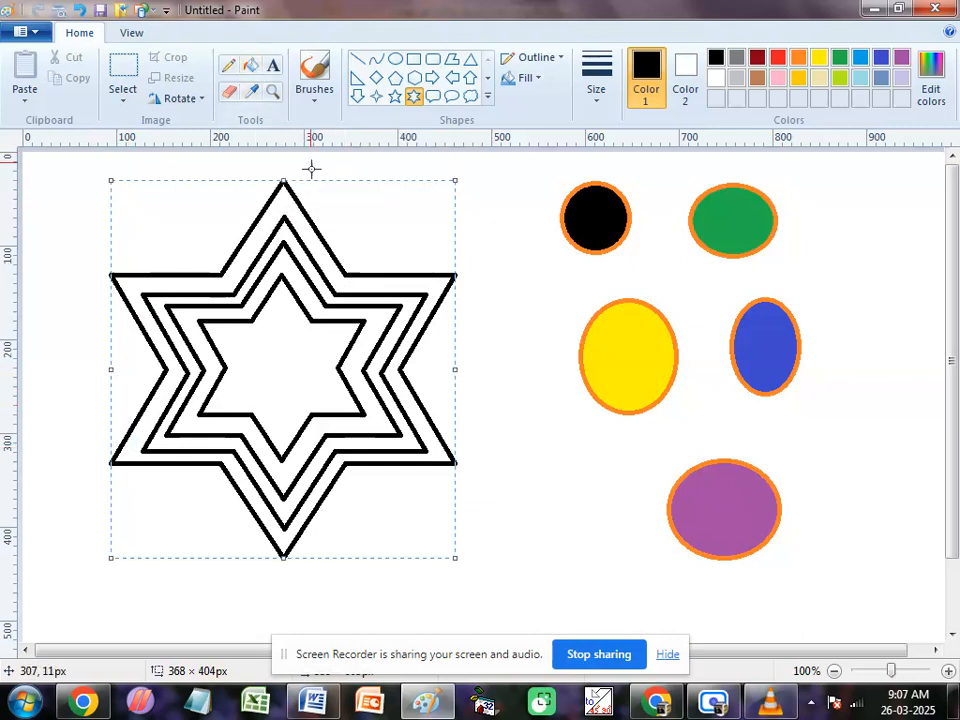
Step: Sample the indigo blue from the narrow ellipse with the Color picker and fill the innermost star with it
left_click(253, 70)
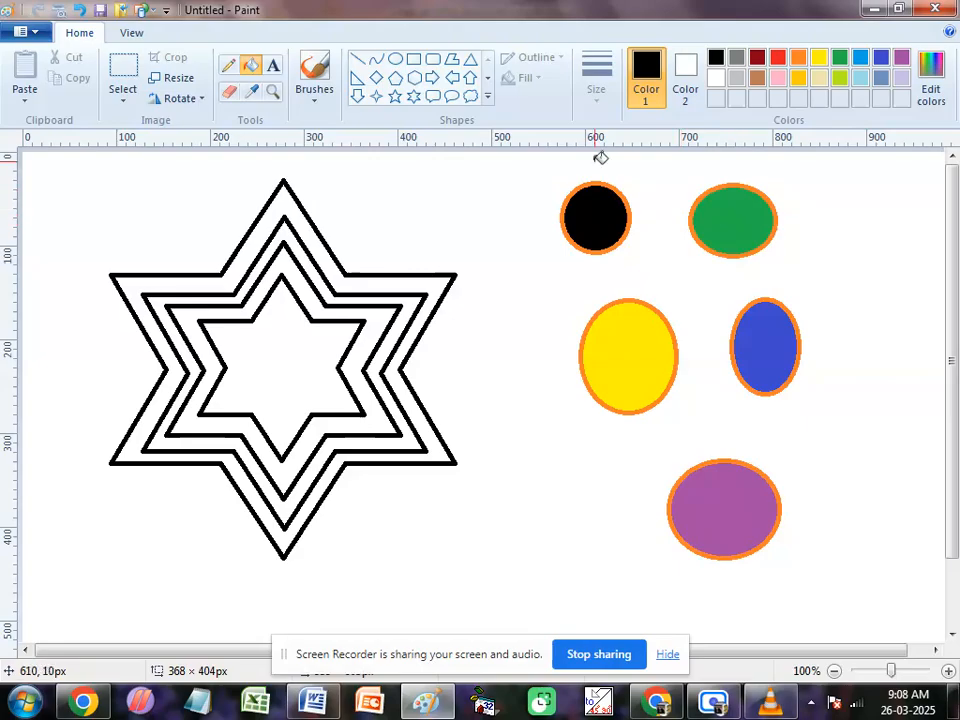
left_click(252, 95)
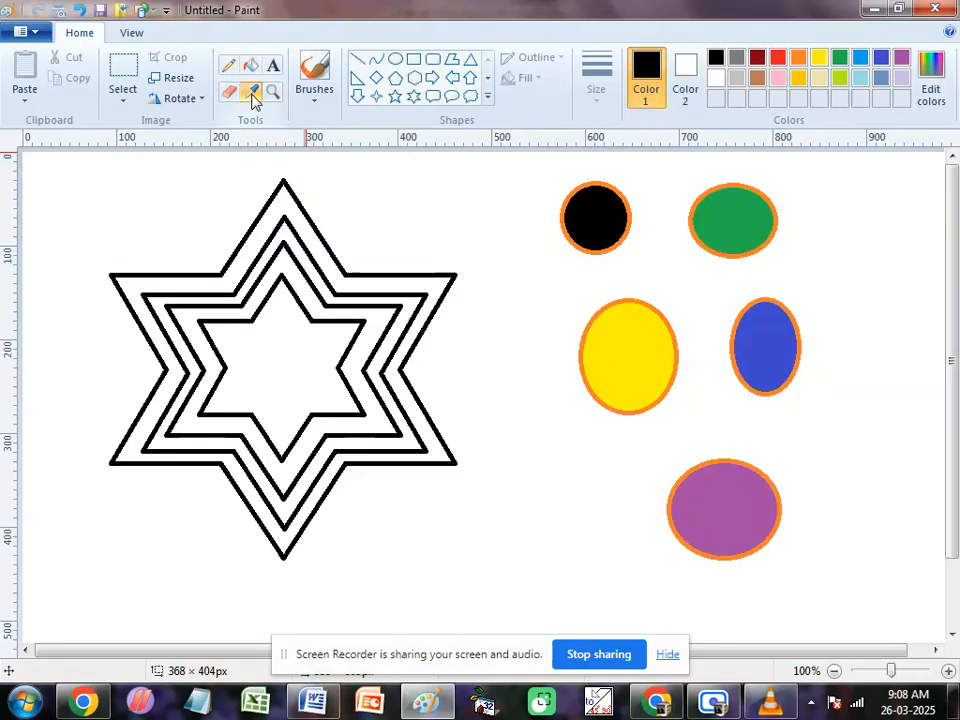
left_click(252, 95)
left_click(252, 95)
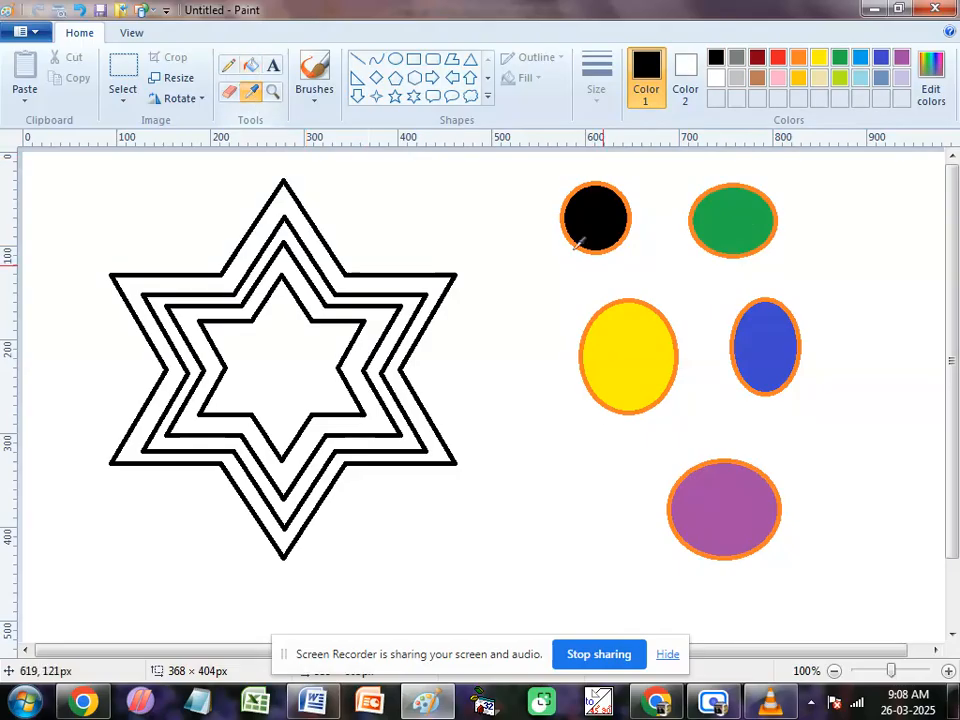
left_click(766, 329)
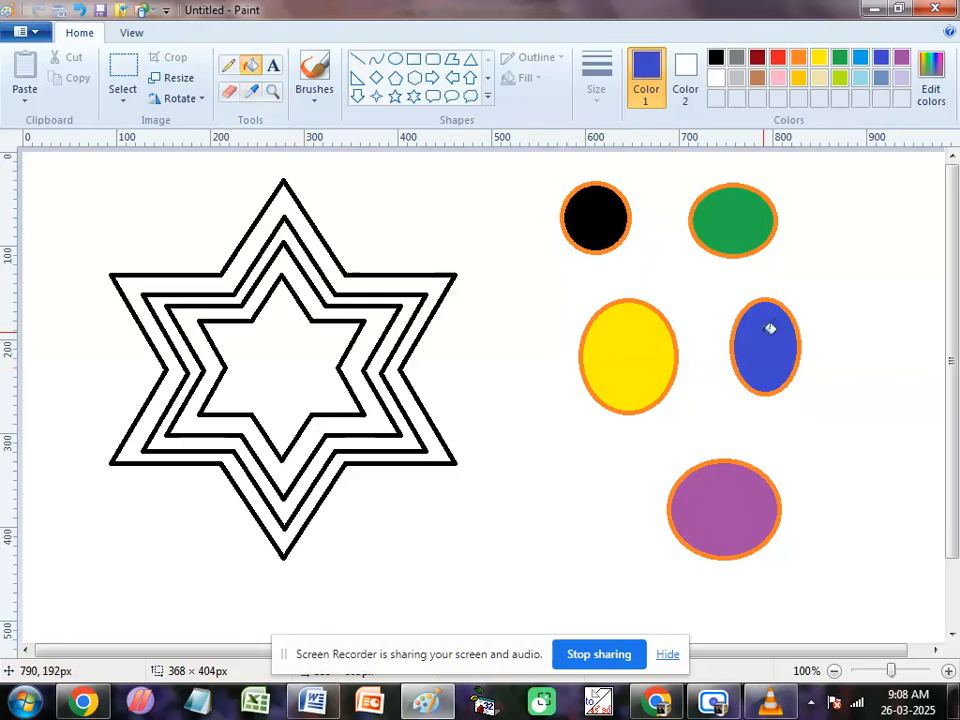
left_click(300, 363)
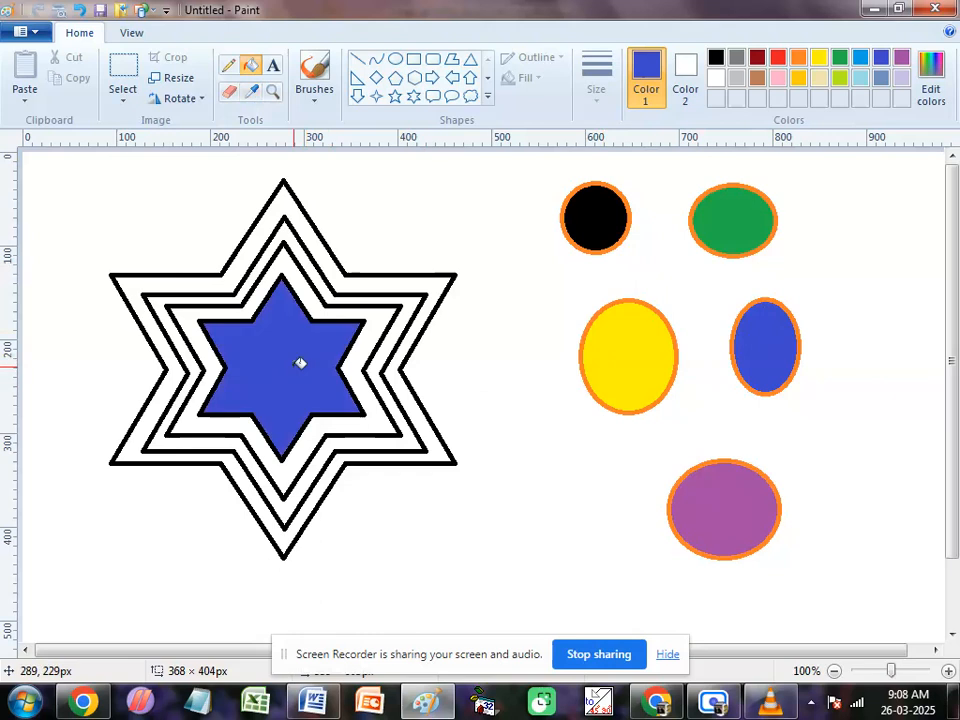
Step: Fill the band around the innermost star with yellow and the next band outward with green, sampling each colour from its ellipse
left_click(251, 91)
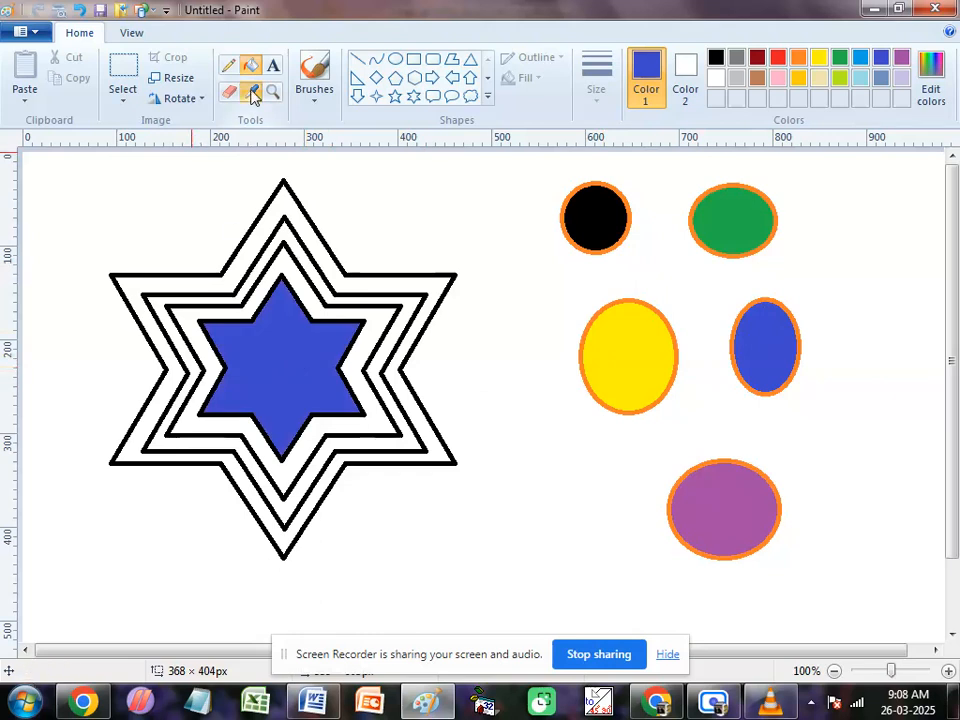
left_click(634, 361)
left_click(368, 336)
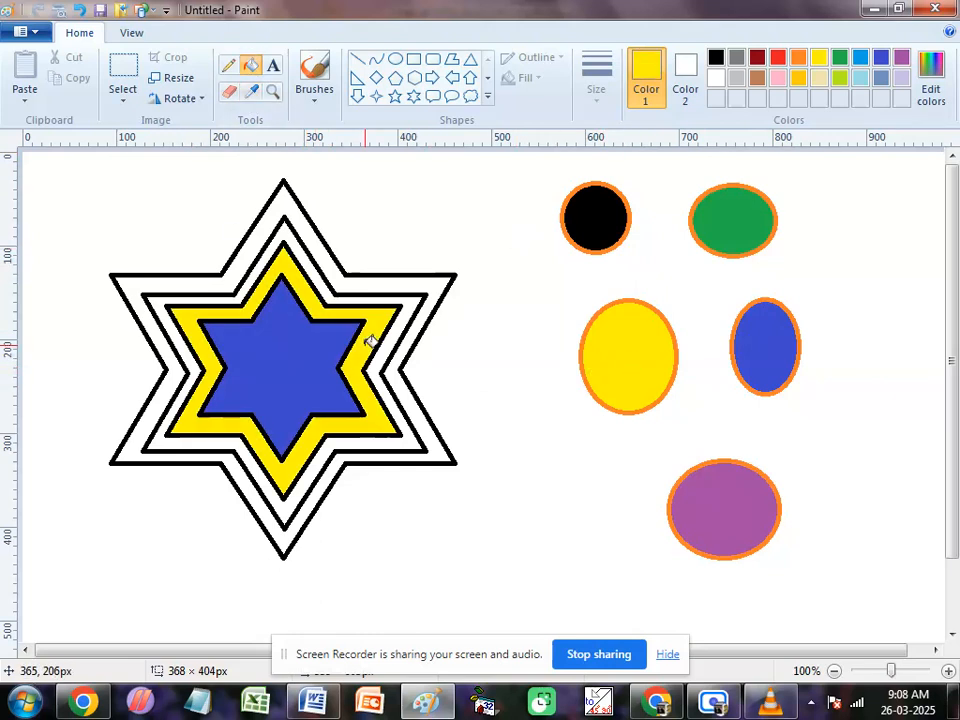
left_click(251, 91)
left_click(752, 206)
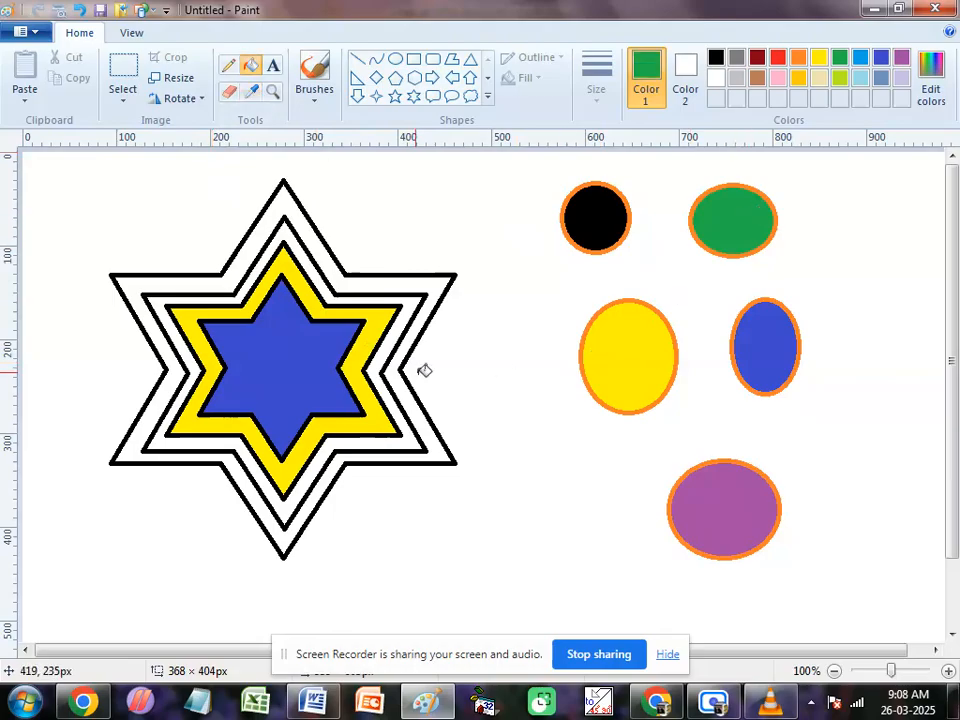
left_click(396, 386)
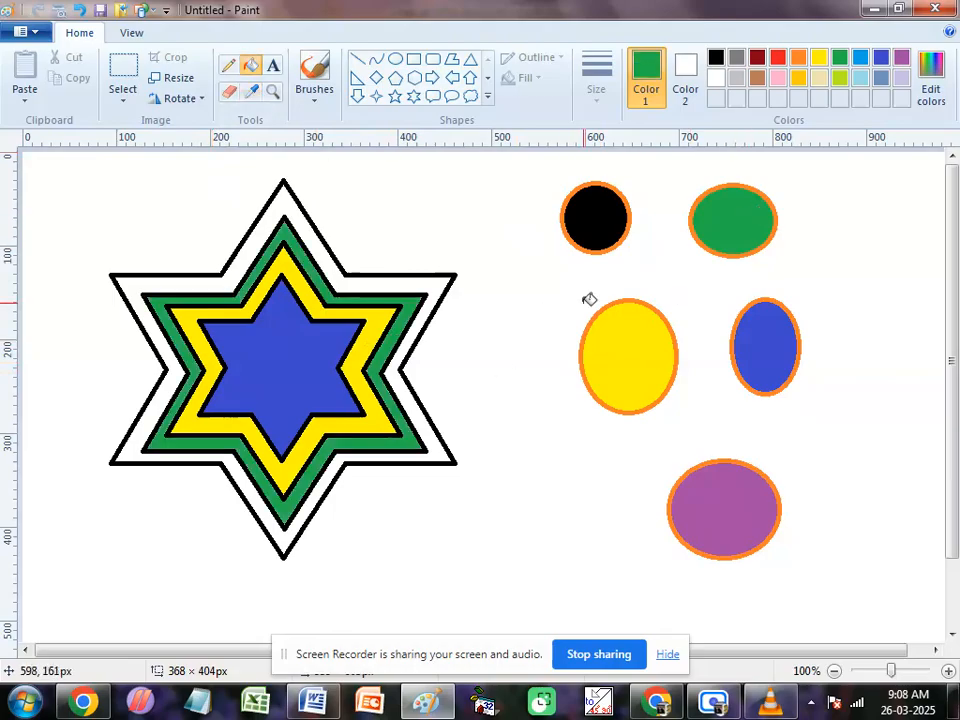
Step: Fill the outermost star band with the purple sampled from the lowest ellipse
left_click(253, 93)
left_click(723, 517)
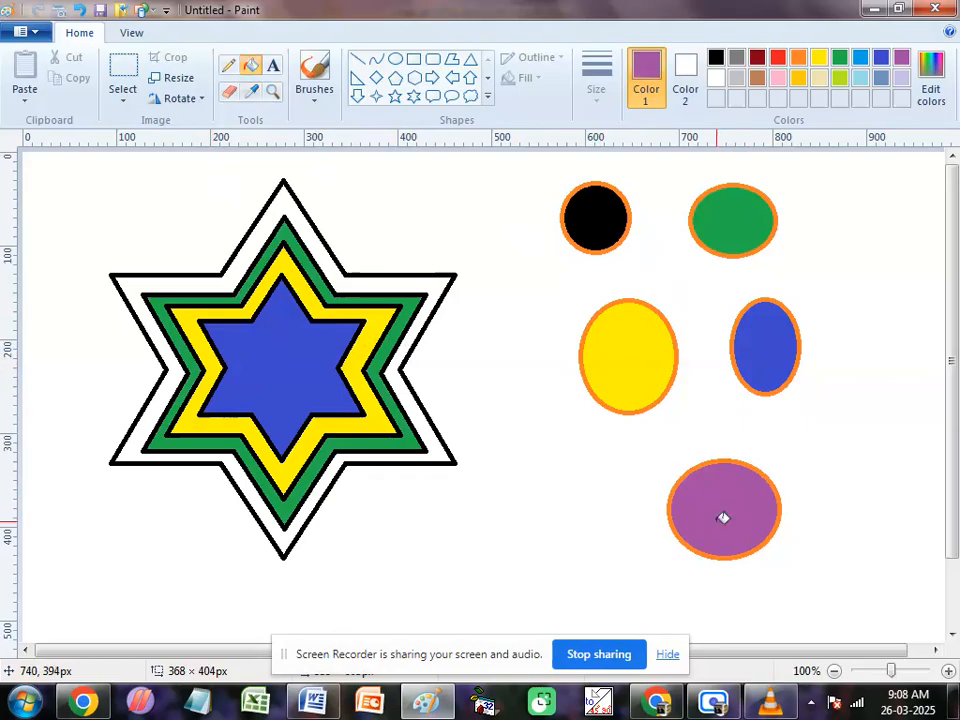
left_click(320, 490)
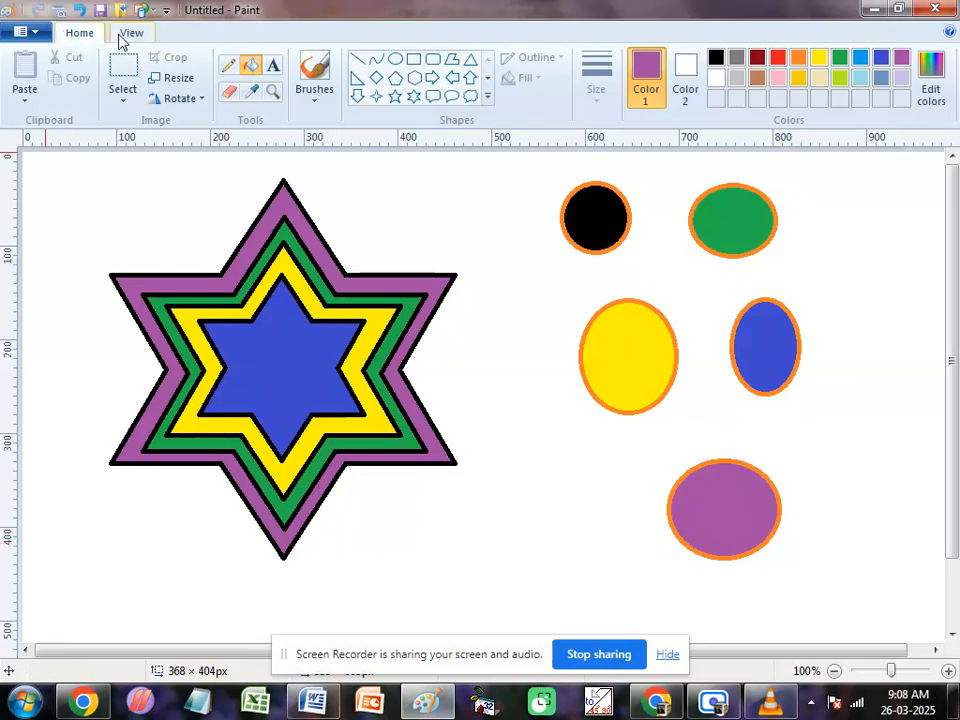
Step: Open the recent picture my pic.jpg without saving the current drawing, and extend its canvas to leave blank space beside and below the image
left_click(30, 31)
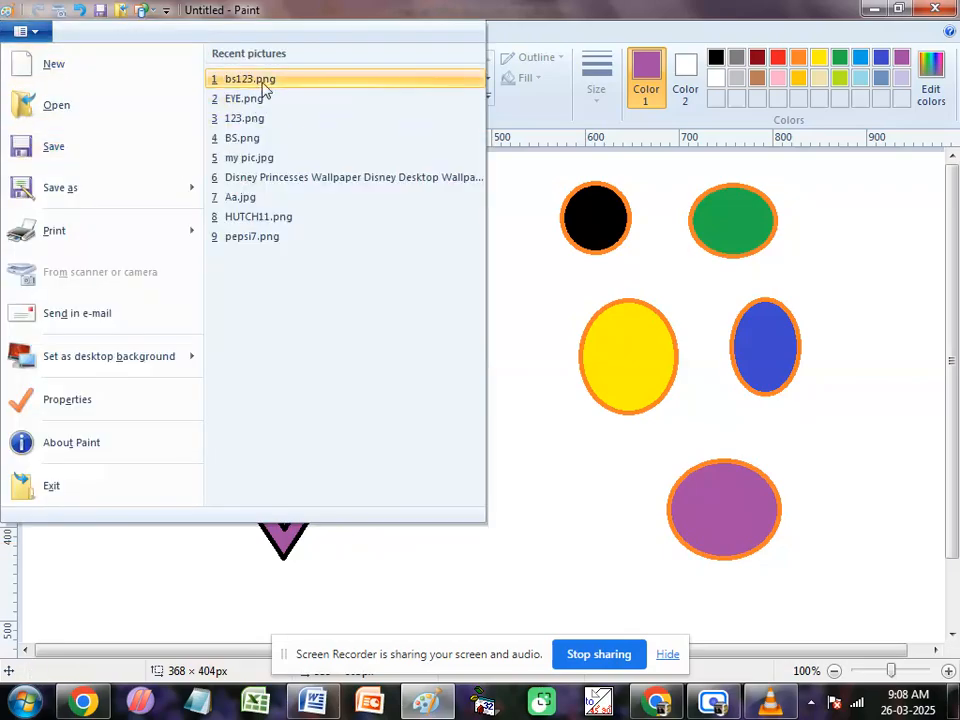
left_click(252, 160)
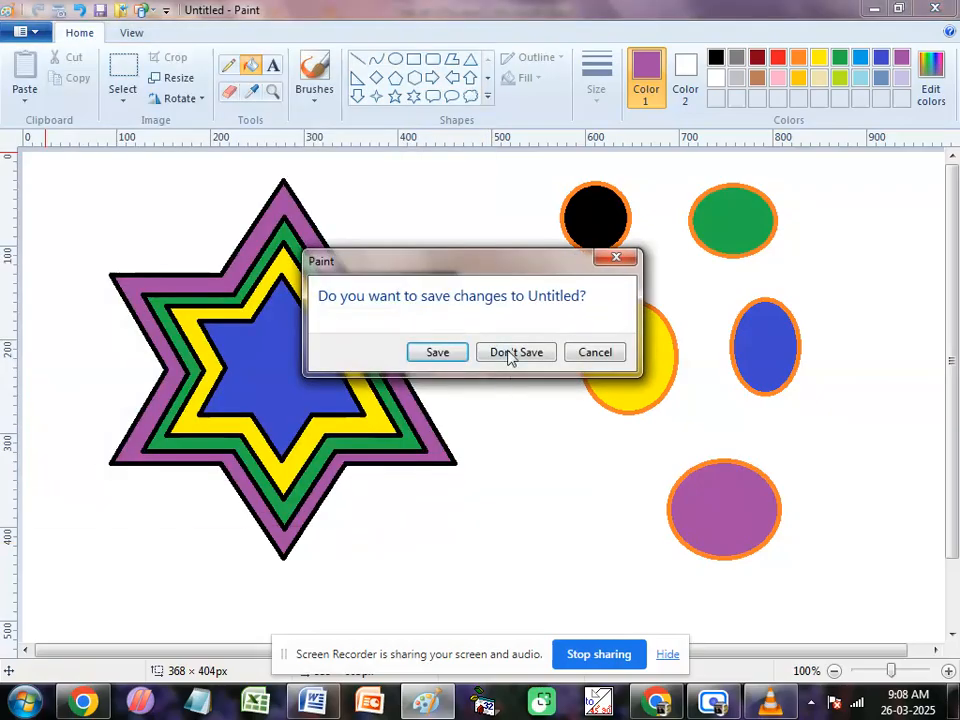
left_click(510, 352)
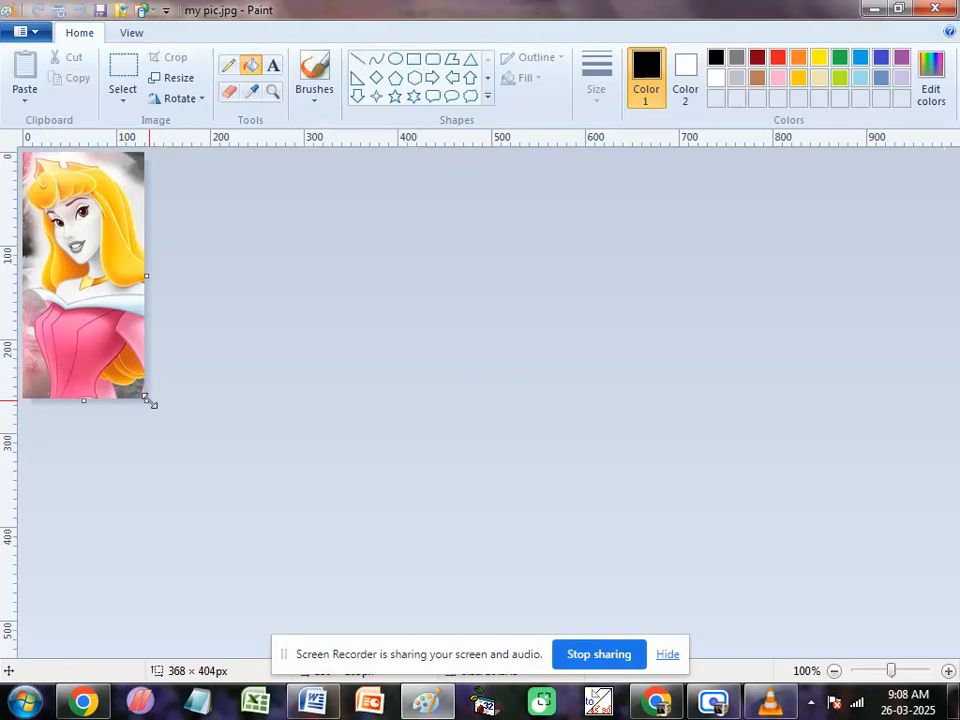
left_click_drag(146, 398, 601, 589)
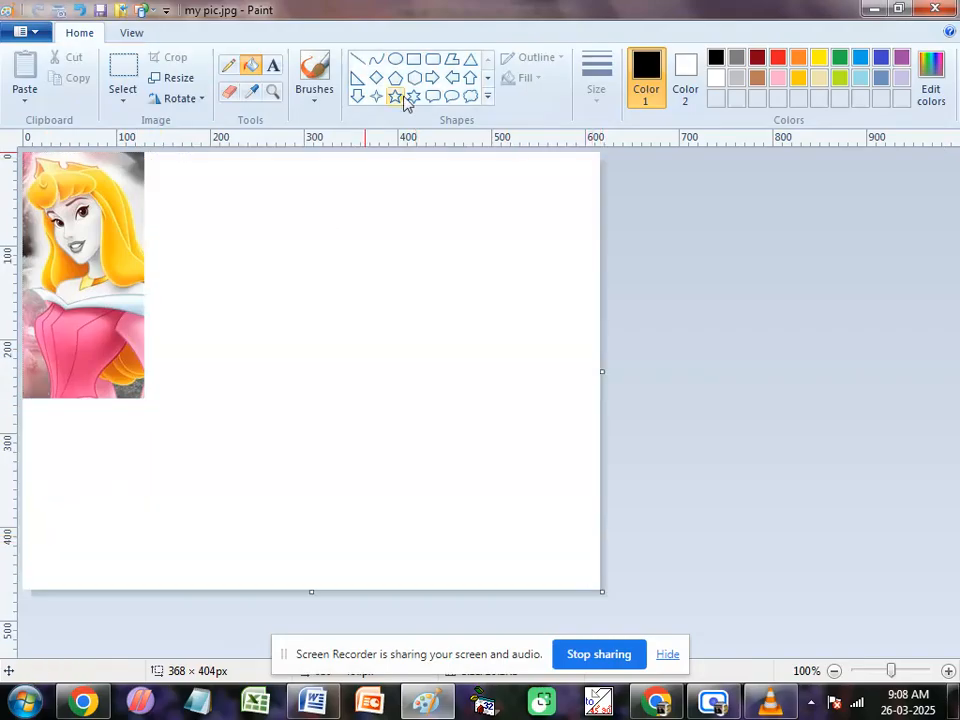
Step: Draw two nested black six-point stars beside the picture, the inner about 204 × 261 px and the outer about 271 × 325 px
left_click(413, 96)
left_click_drag(277, 197, 466, 441)
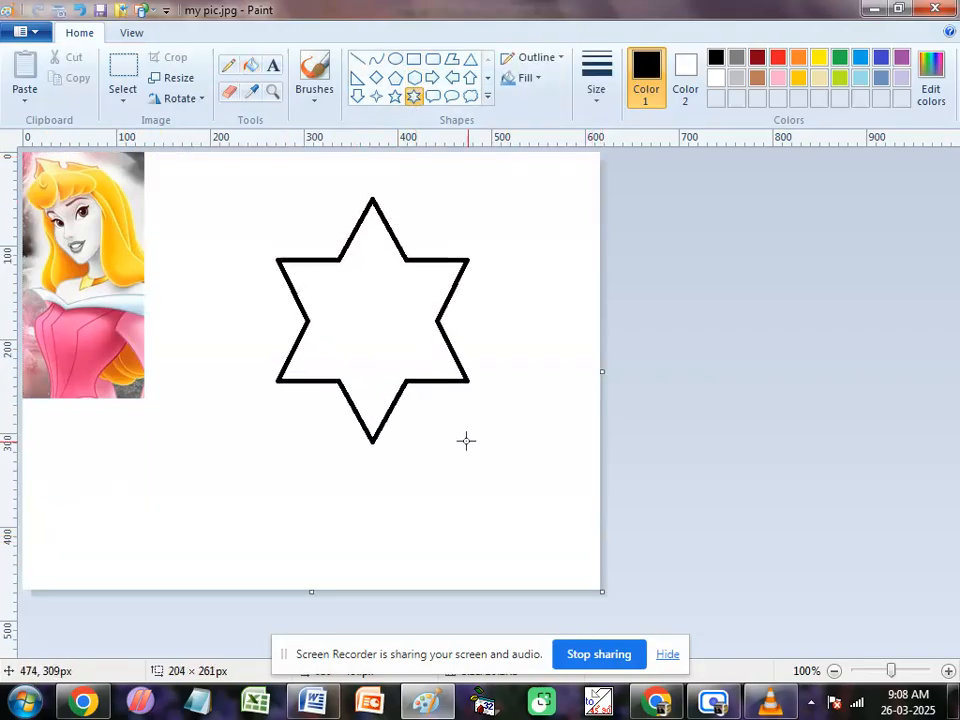
left_click_drag(247, 183, 500, 474)
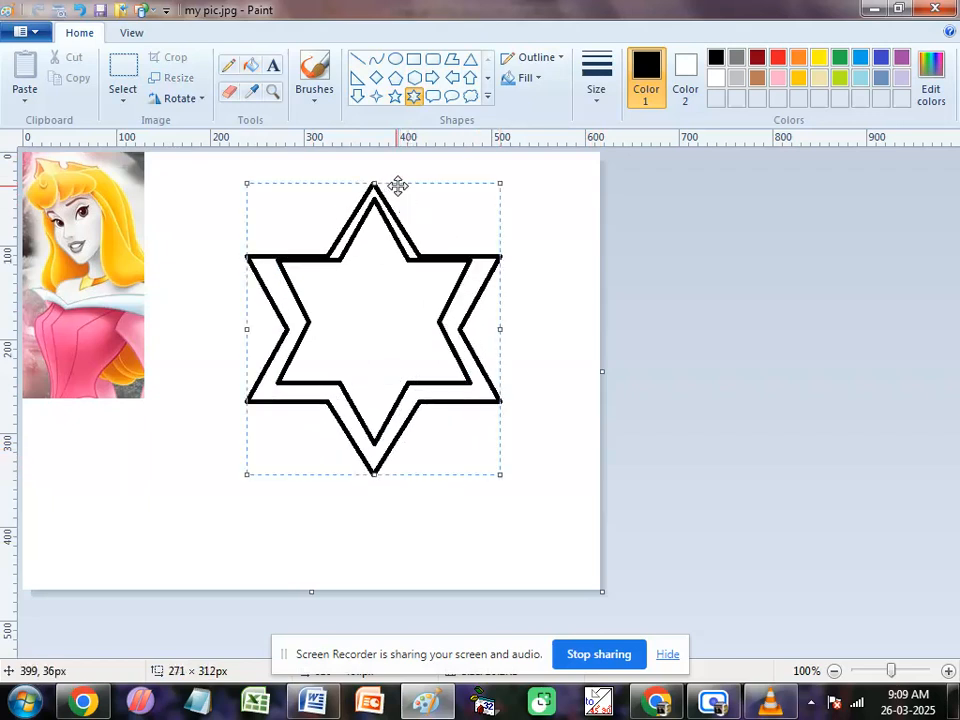
left_click_drag(398, 186, 382, 172)
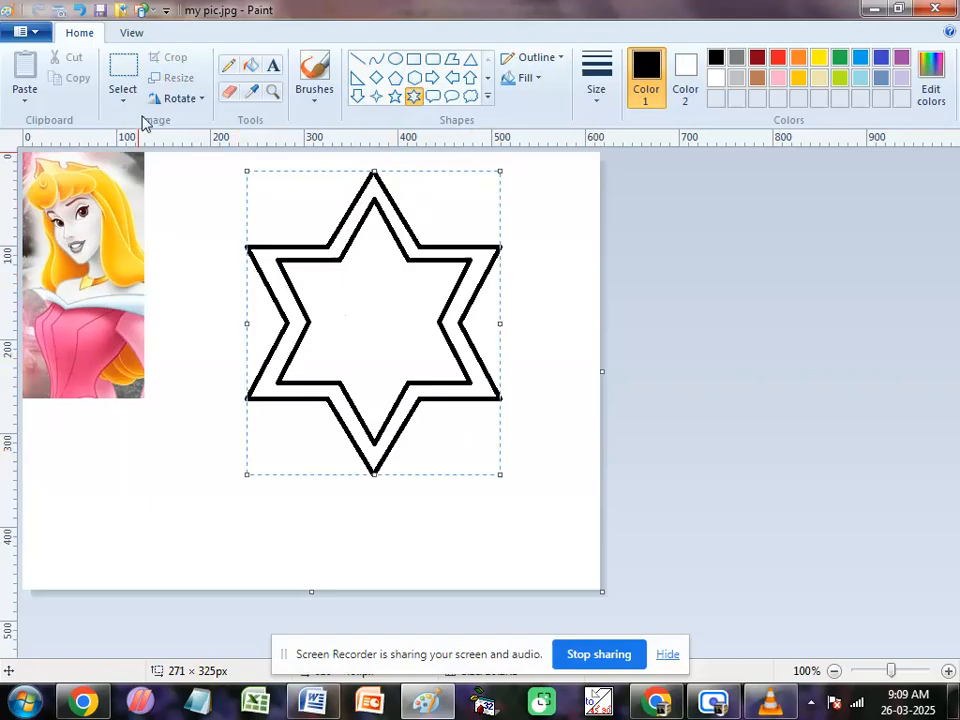
Step: Fill the inner star with the light grey sampled from the princess's face
left_click(250, 92)
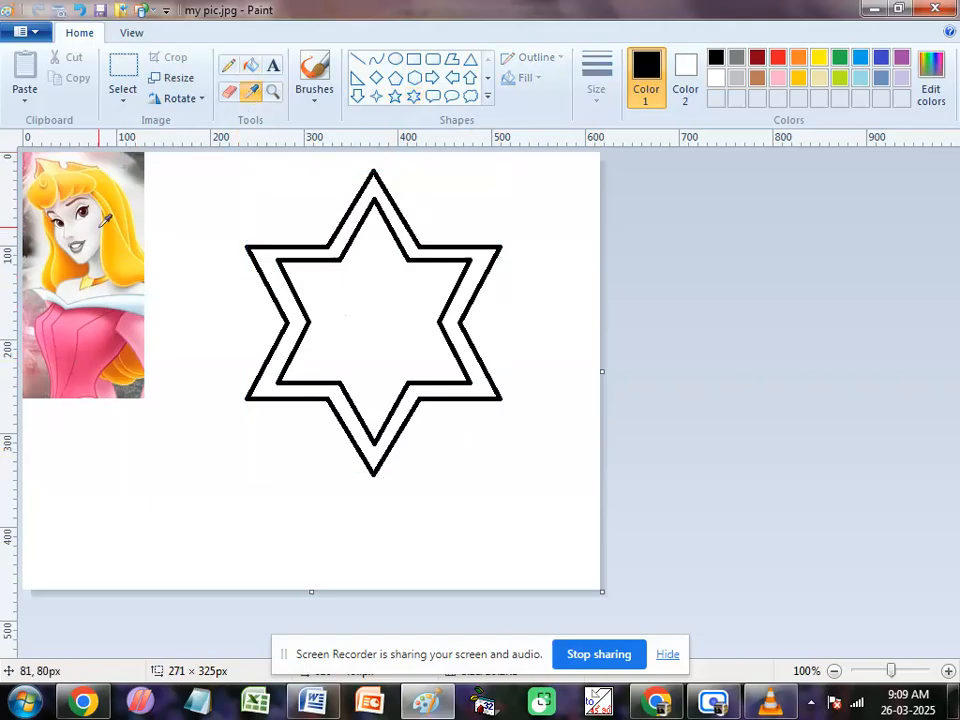
left_click(95, 224)
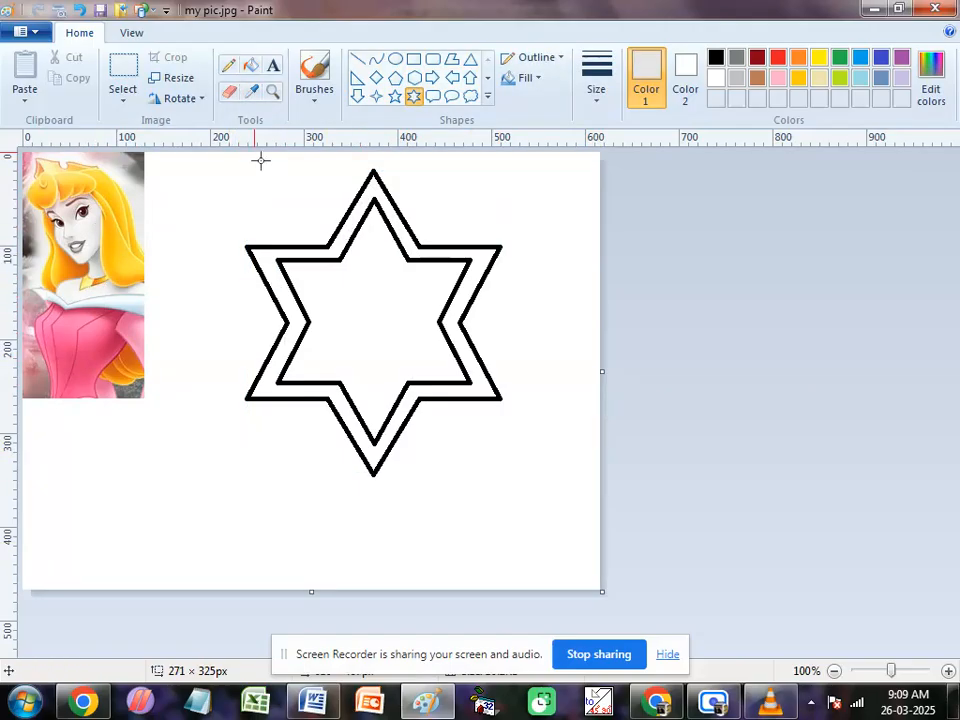
left_click(252, 66)
left_click(358, 317)
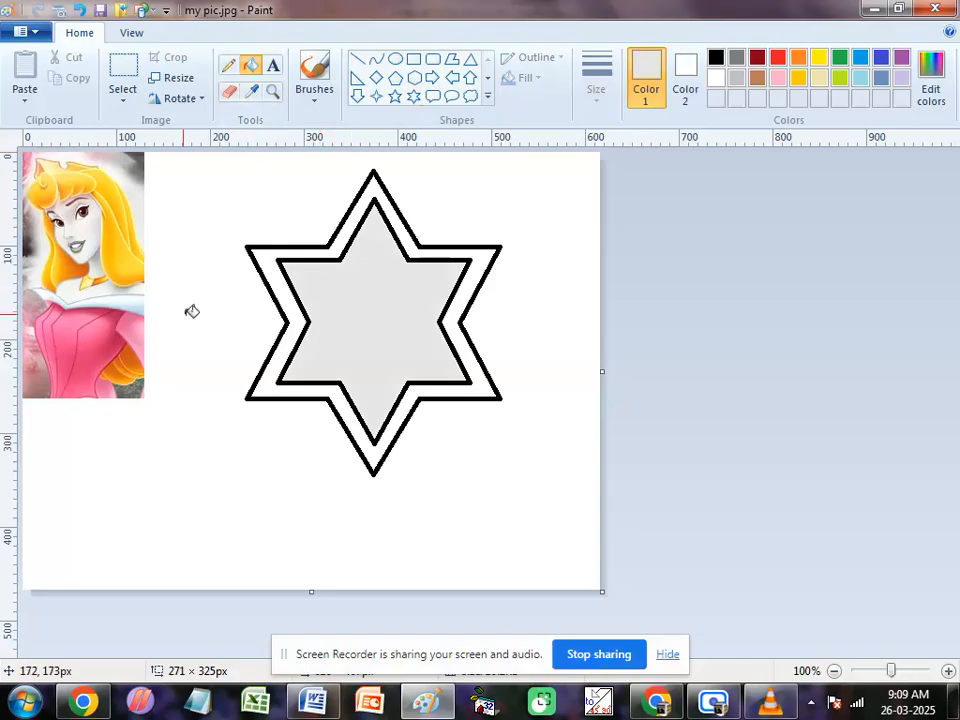
Step: Fill the outer star band with yellow sampled from the princess's hair and the inner star with pink sampled from her dress
left_click(250, 92)
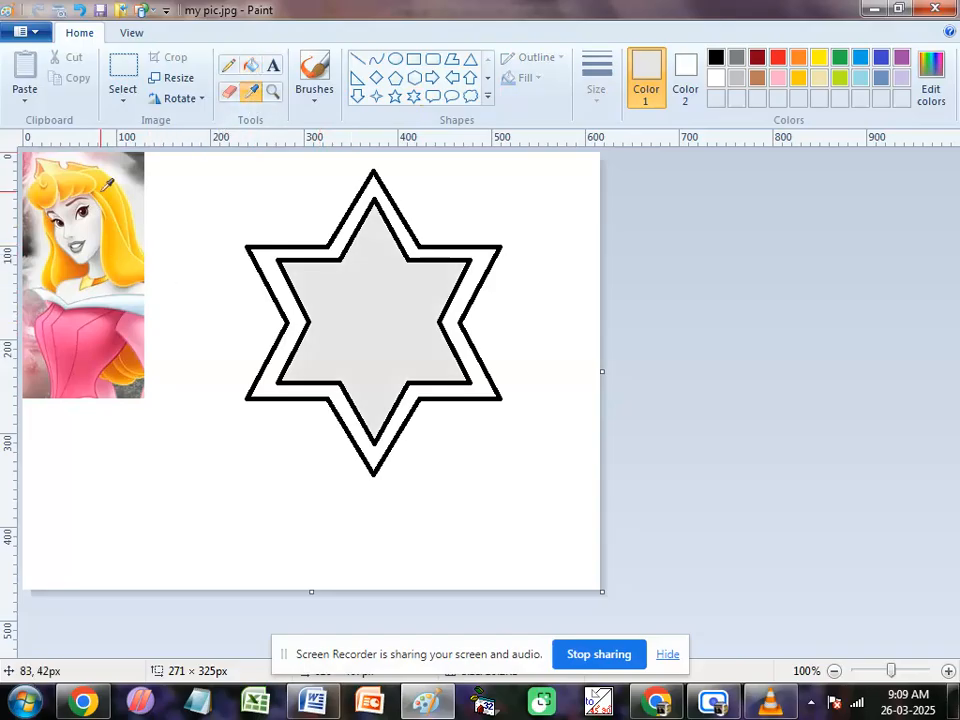
left_click(113, 177)
left_click(283, 360)
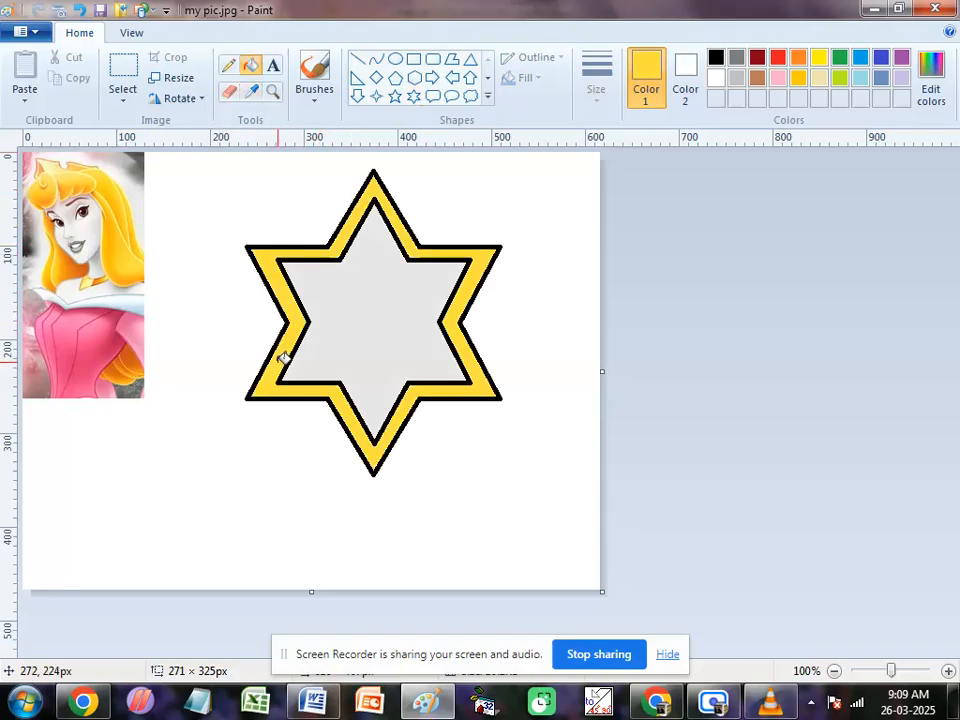
left_click(250, 92)
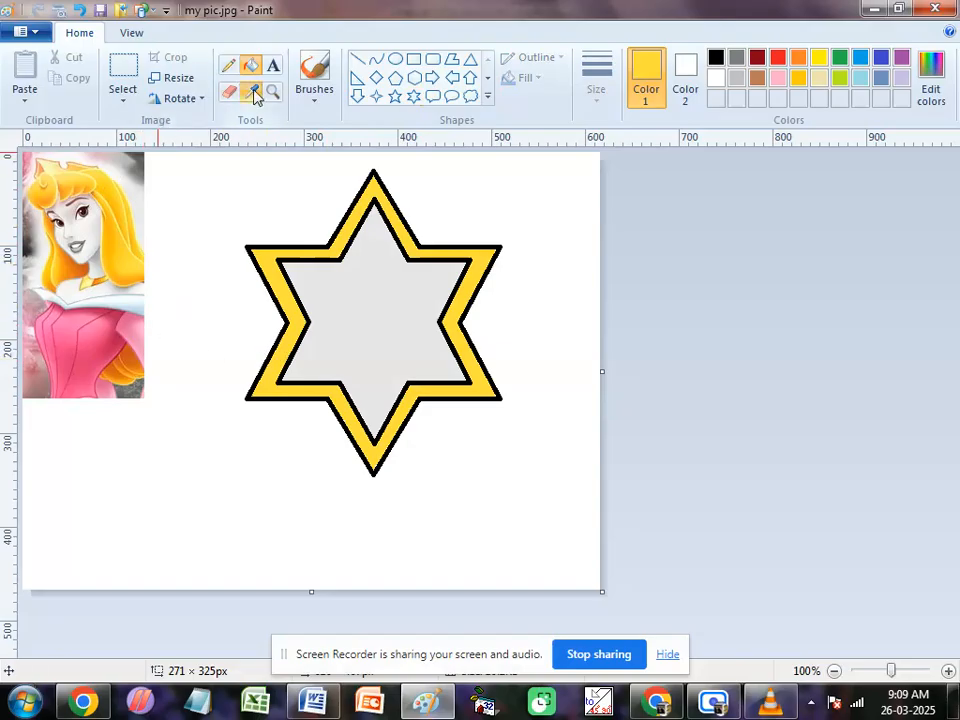
left_click(86, 380)
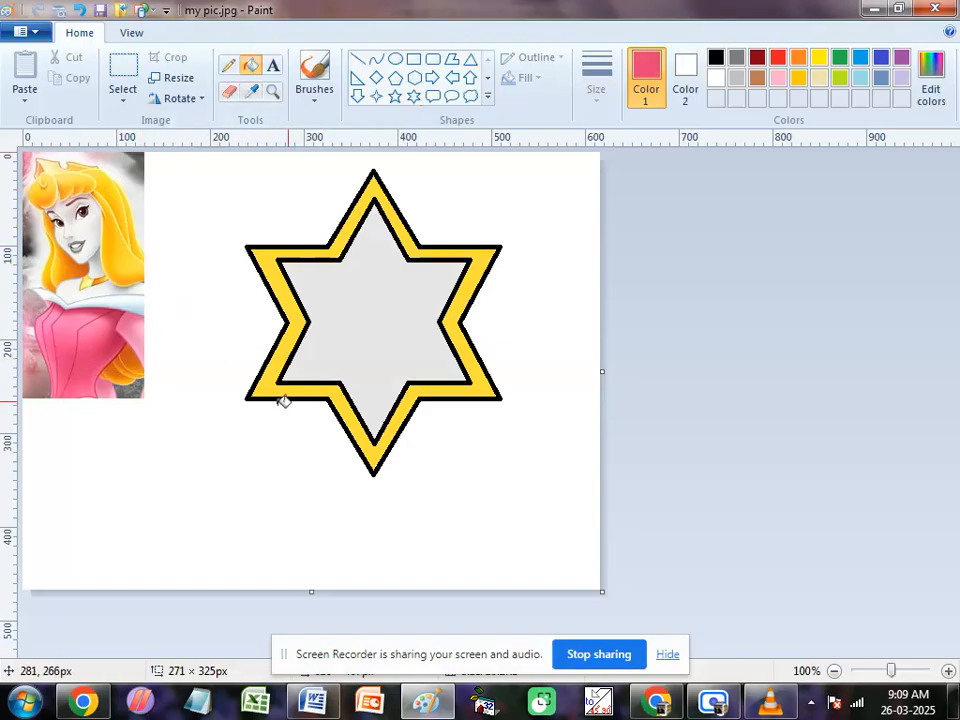
left_click(376, 292)
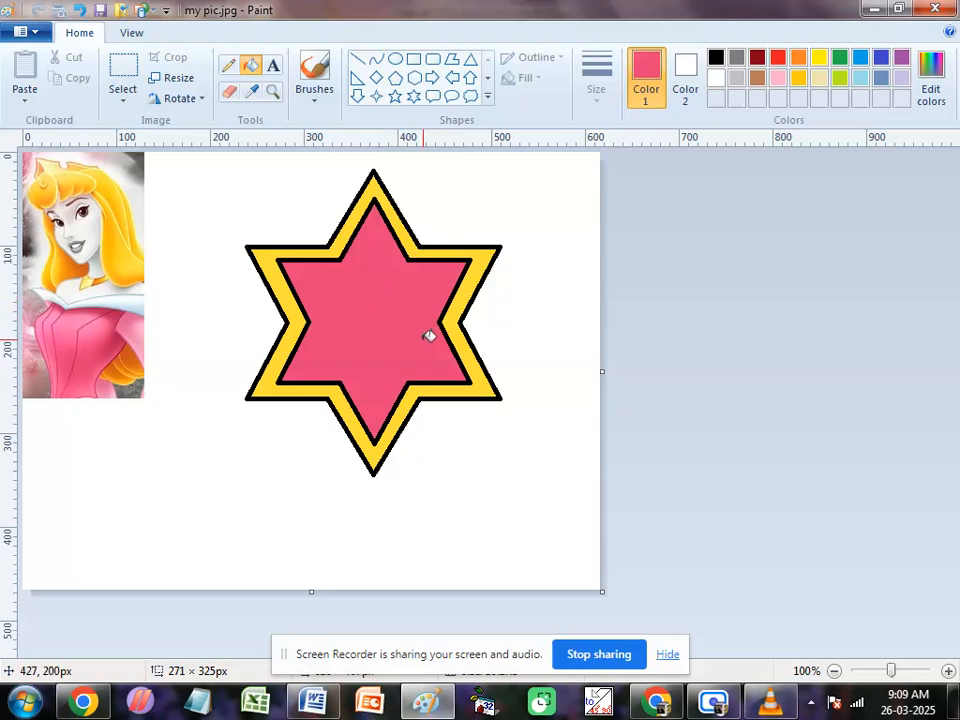
Step: Paint one thin and one thick pink freehand stroke below the picture and stars with the basic brush
left_click(314, 106)
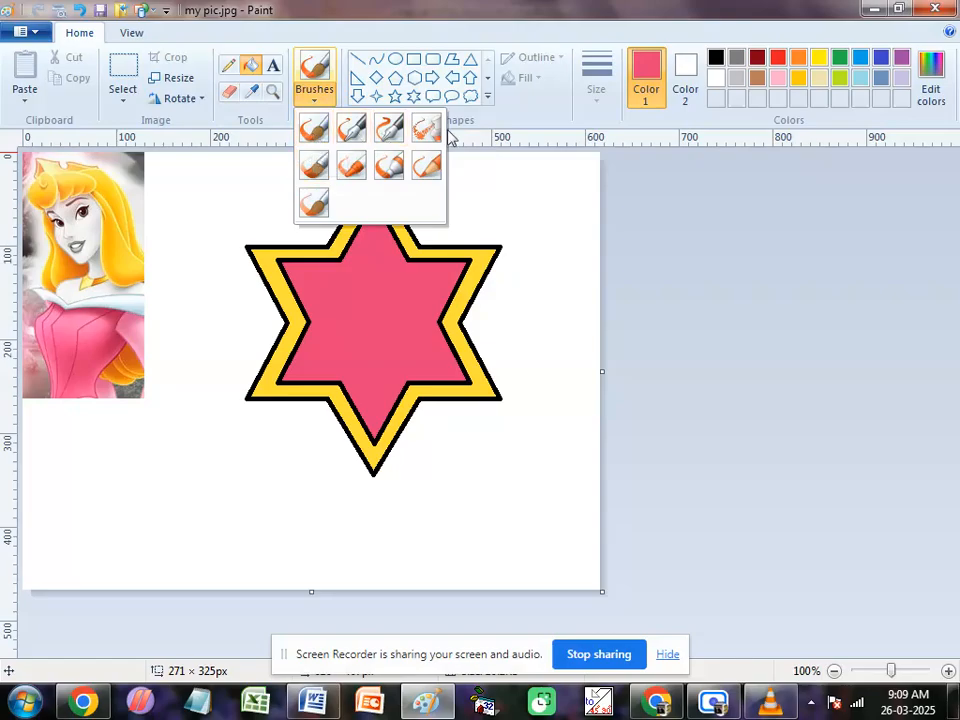
left_click(314, 134)
mouse_move(108, 519)
left_mouse_down()
mouse_move(186, 541)
mouse_move(430, 500)
left_mouse_up()
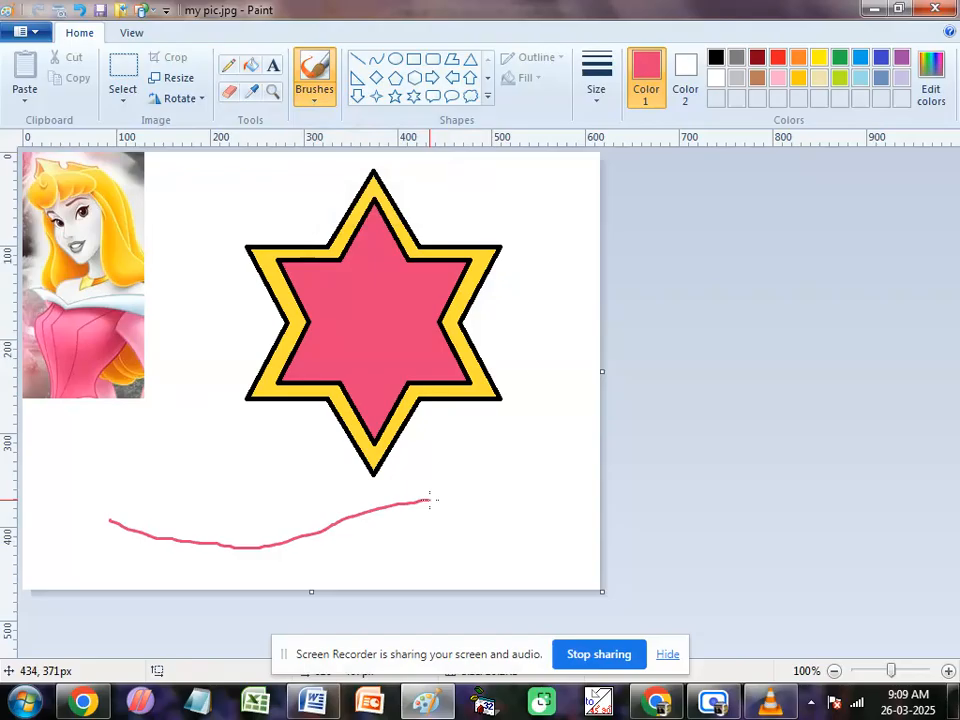
mouse_move(183, 424)
left_mouse_down()
mouse_move(196, 466)
mouse_move(277, 491)
mouse_move(405, 492)
left_mouse_up()
left_click(292, 232)
key("ctrl+z")
Step: Paint a long pink stroke across the area below the stars with Calligraphy brush 1
left_click(316, 96)
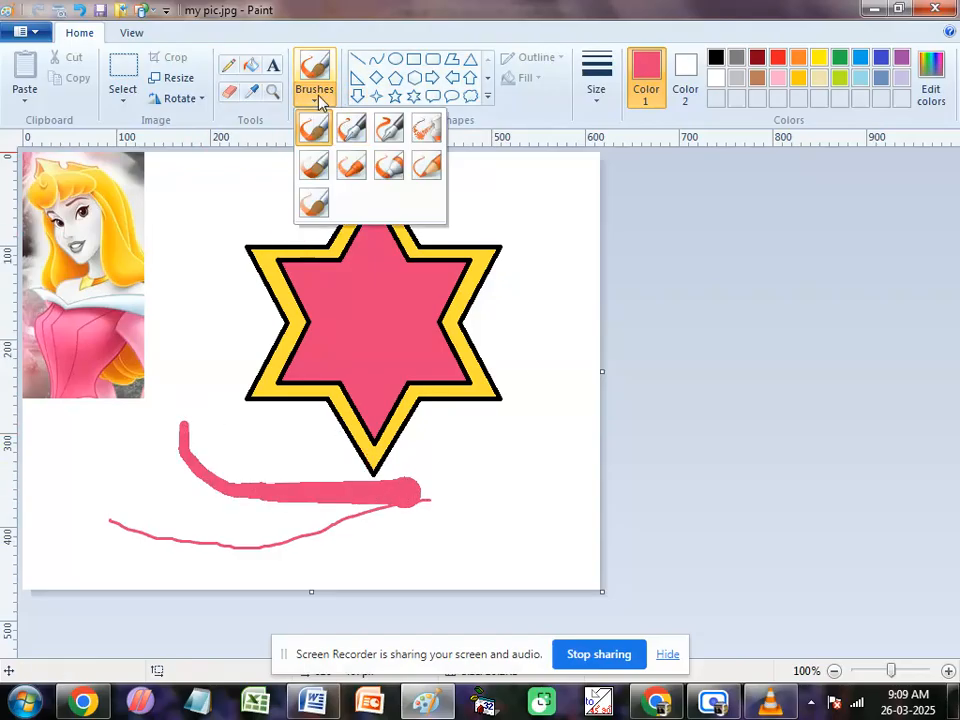
left_click(350, 128)
left_click_drag(488, 493, 167, 485)
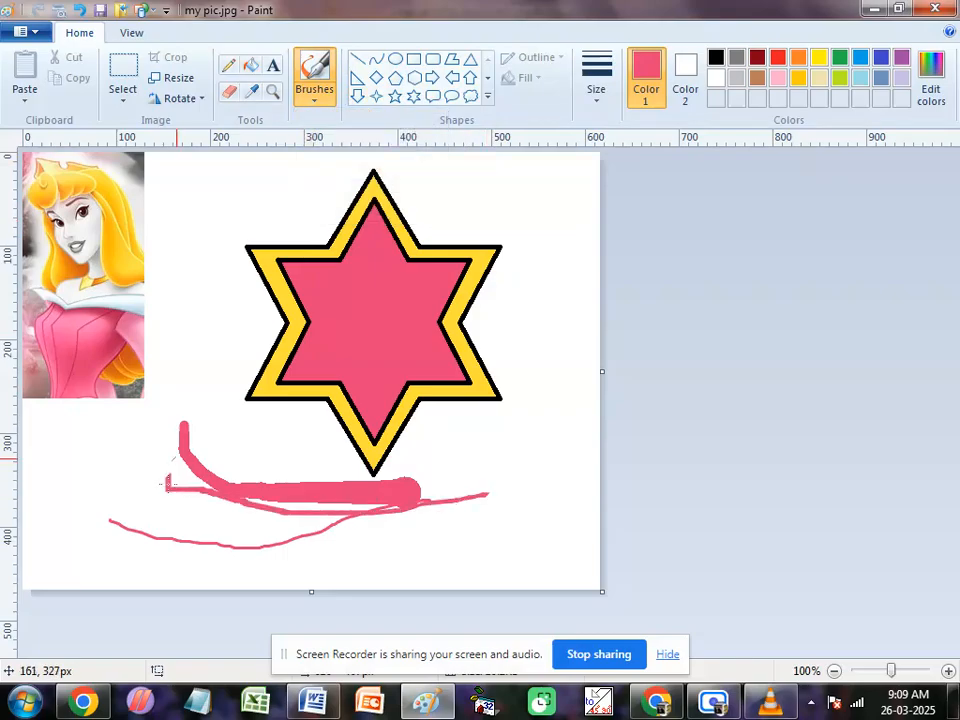
Step: Spray overlapping pink, yellow and dark red Airbrush marks around the outer star's lower-right point
left_click(316, 96)
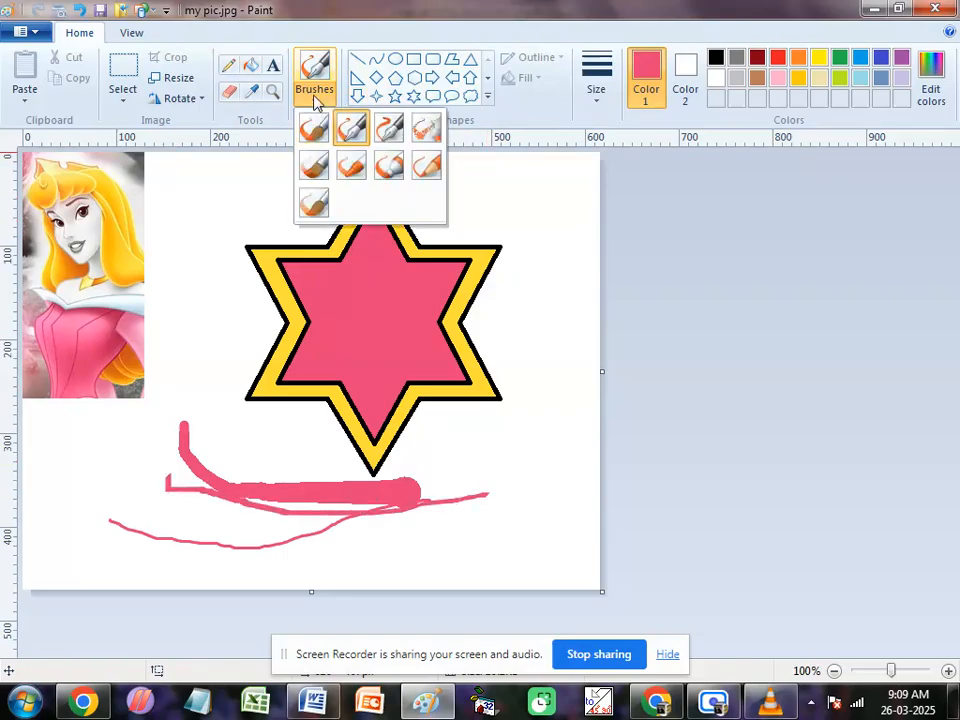
left_click(428, 130)
mouse_move(540, 412)
left_mouse_down()
mouse_move(516, 488)
mouse_move(523, 354)
left_mouse_up()
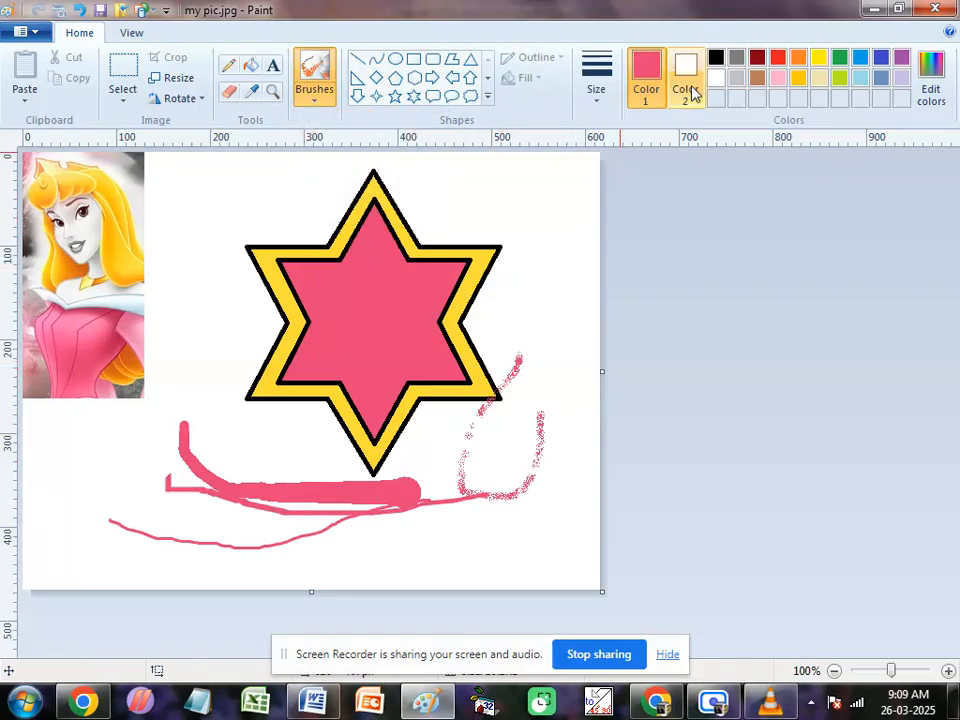
left_click(818, 58)
mouse_move(530, 412)
left_mouse_down()
mouse_move(514, 464)
mouse_move(545, 445)
mouse_move(543, 428)
mouse_move(528, 384)
mouse_move(498, 381)
mouse_move(513, 460)
mouse_move(523, 446)
left_mouse_up()
left_click(757, 57)
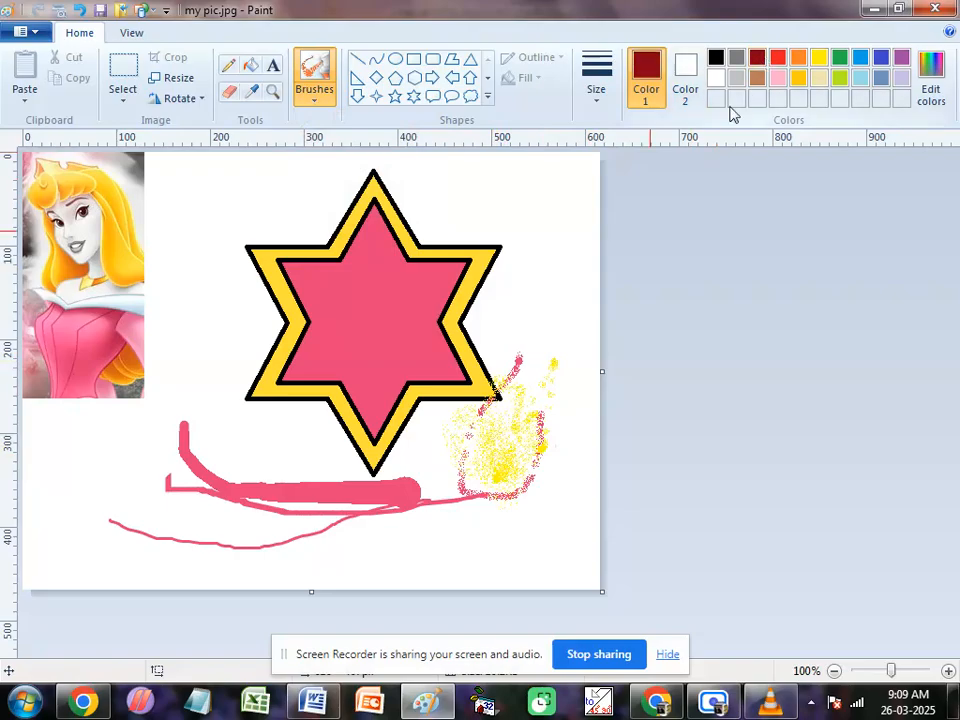
mouse_move(482, 410)
left_mouse_down()
mouse_move(529, 455)
mouse_move(526, 491)
mouse_move(502, 439)
mouse_move(499, 494)
mouse_move(530, 500)
left_mouse_up()
left_click(315, 94)
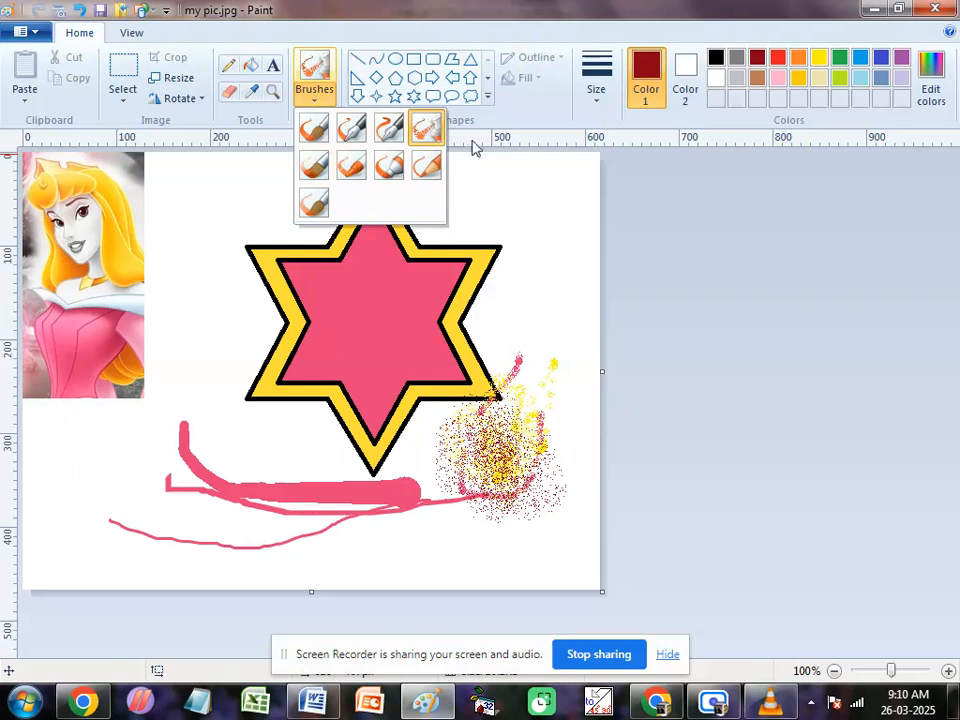
left_click(488, 98)
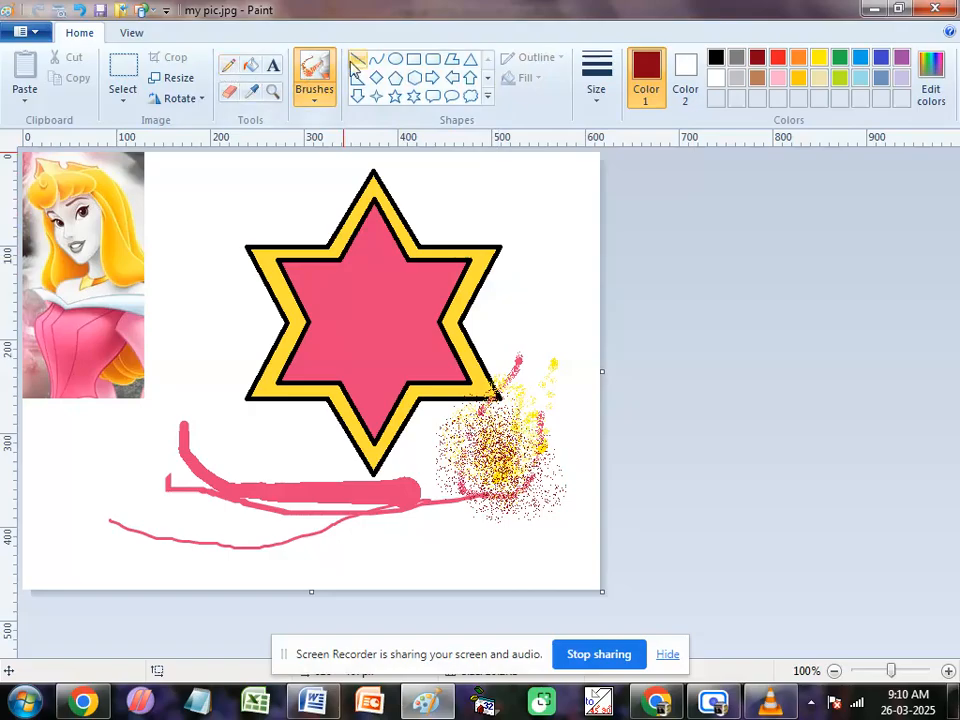
Step: Close the current drawing without saving the changes to my pic.jpg, leaving a new blank picture ready
left_click(415, 66)
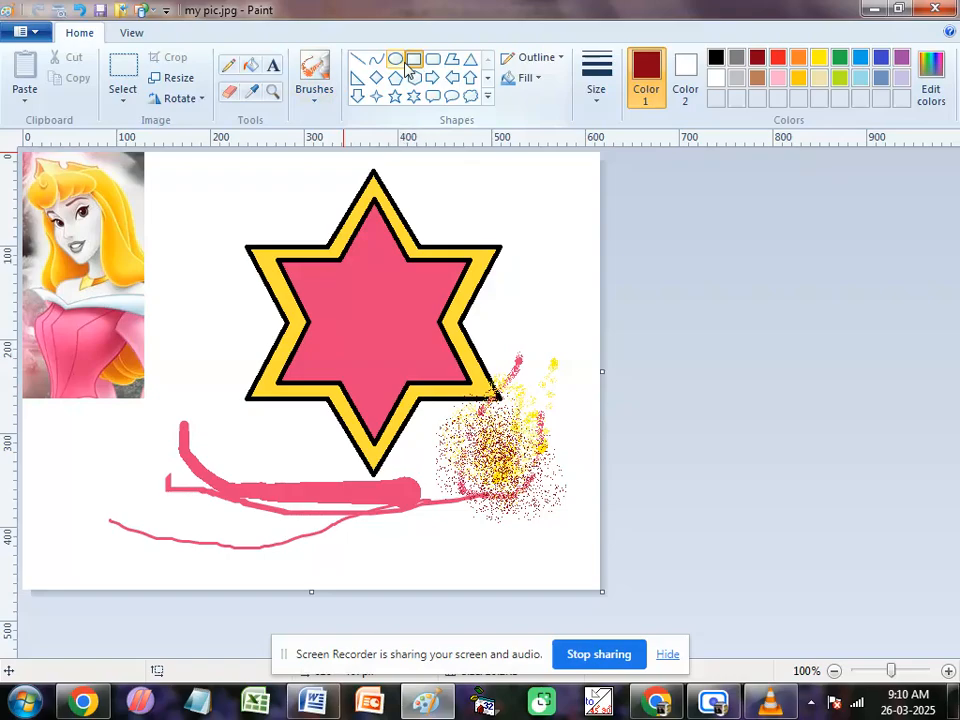
key("alt+F4")
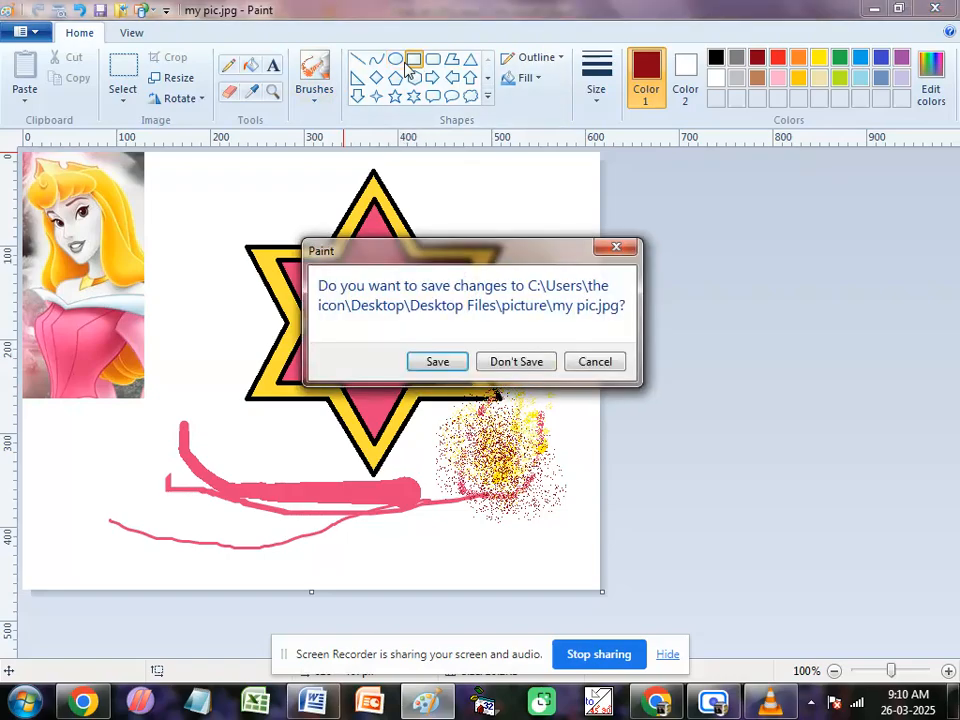
key("n")
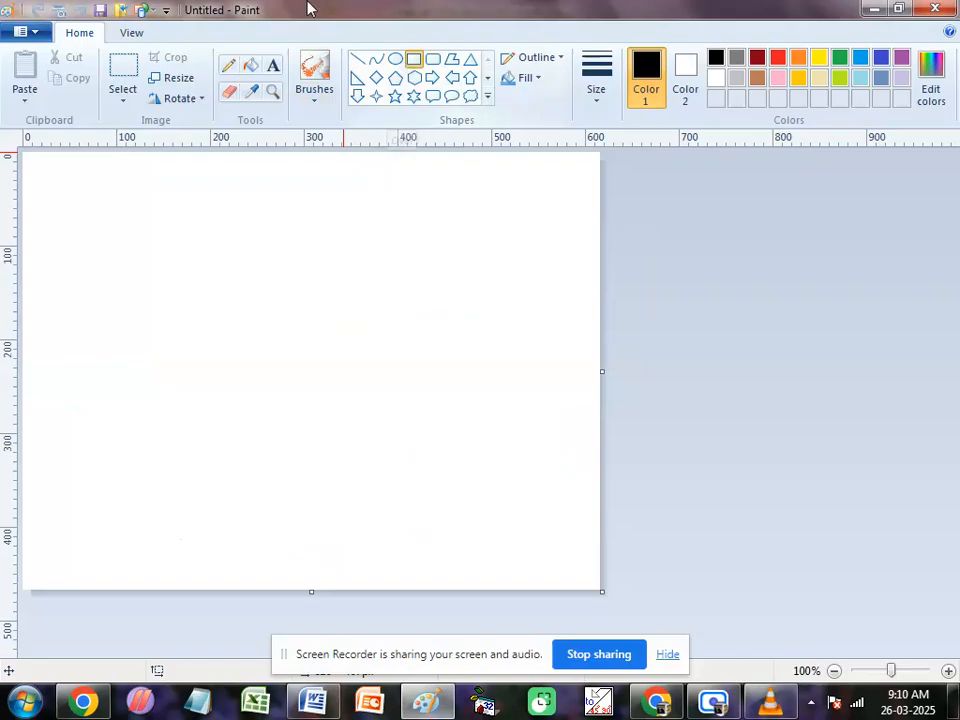
Step: Draw a black-outlined ellipse about 251 × 265 px left of the canvas centre and set its fill to Solid color
left_click(396, 60)
left_click_drag(143, 213, 379, 462)
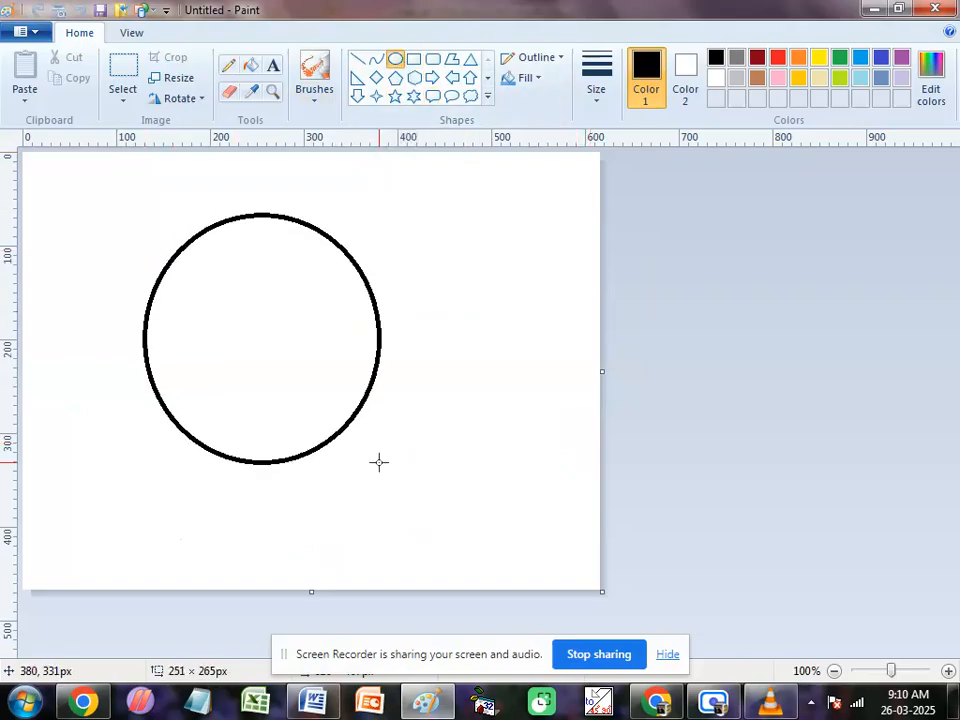
left_click(543, 82)
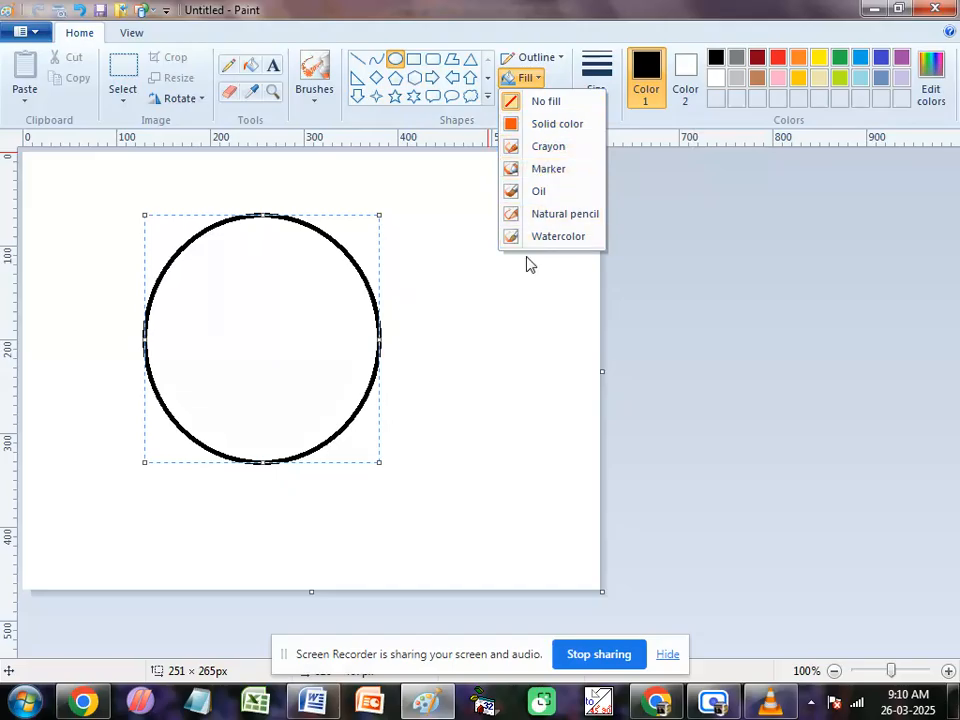
left_click(543, 130)
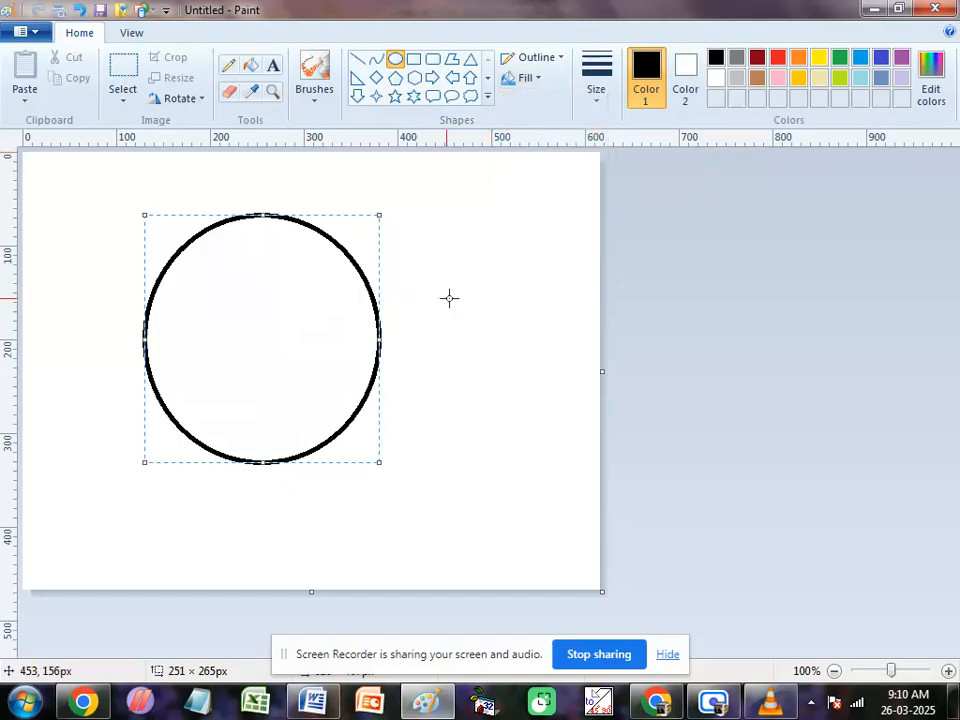
Step: Draw a second ellipse about 163 × 216 px beside the first, move it over the large one, and move it back beside it
left_click_drag(407, 223, 560, 425)
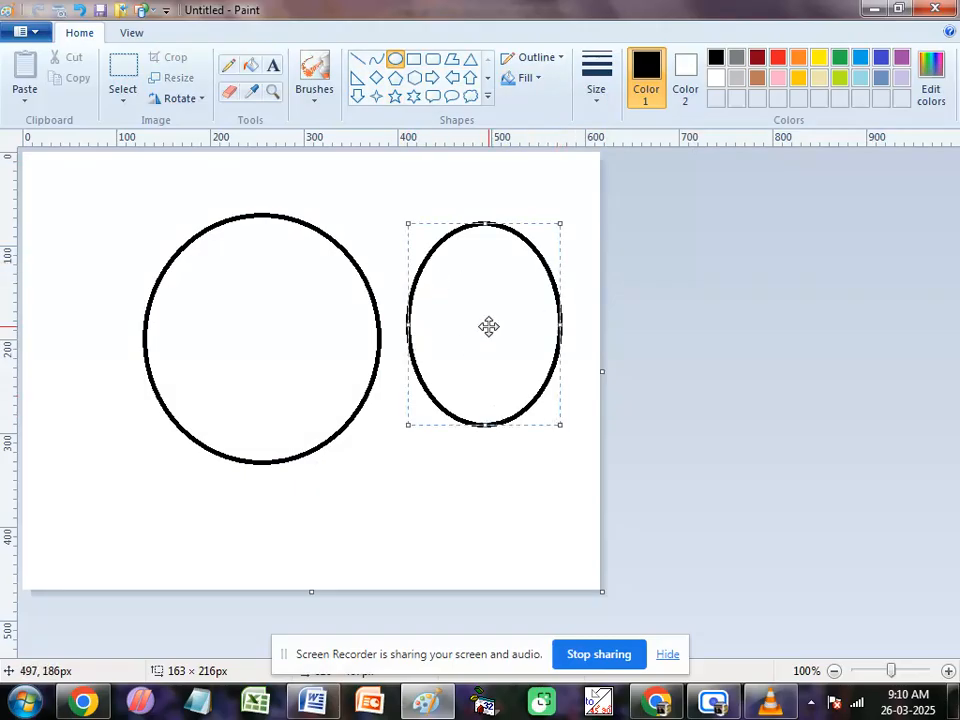
left_click_drag(489, 326, 366, 334)
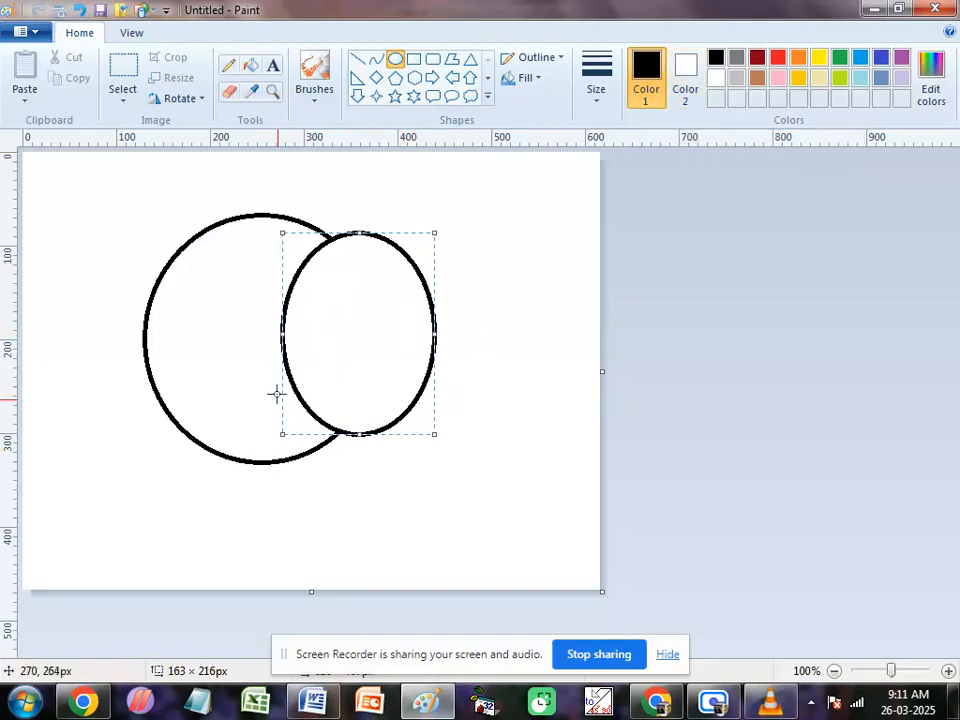
left_click_drag(352, 336, 465, 334)
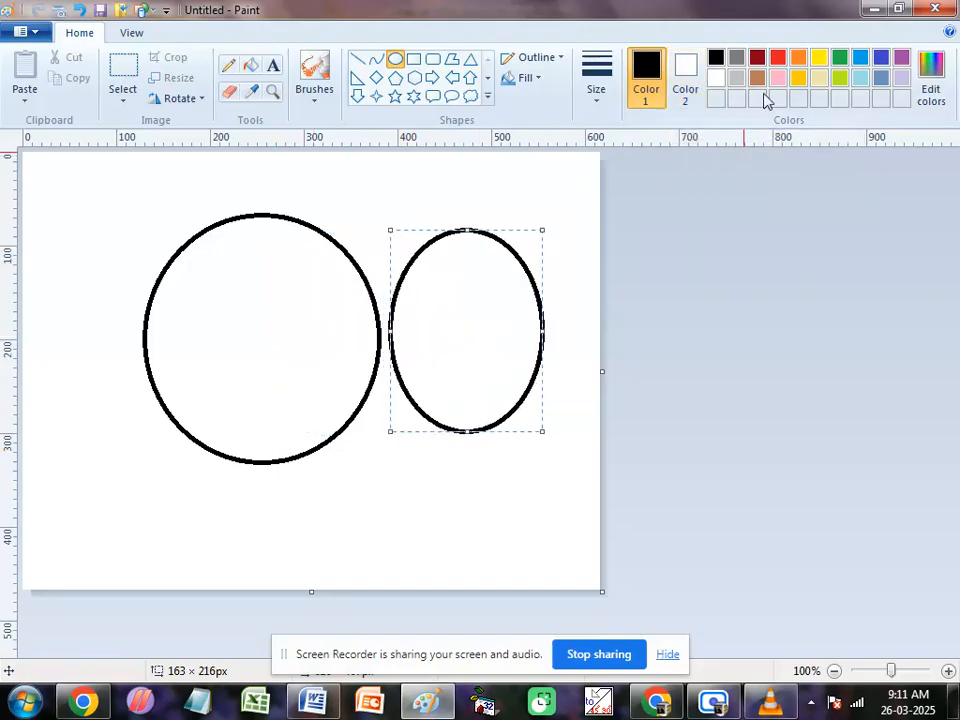
Step: Fill the smaller ellipse with turquoise blue by changing Color 2
left_click(861, 60)
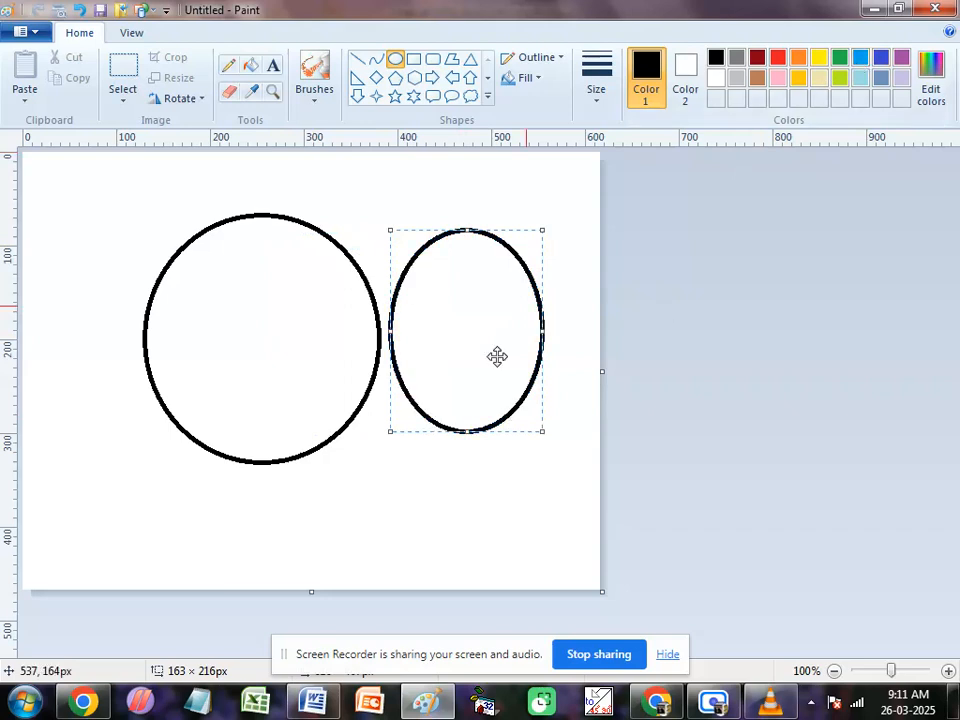
left_click(685, 72)
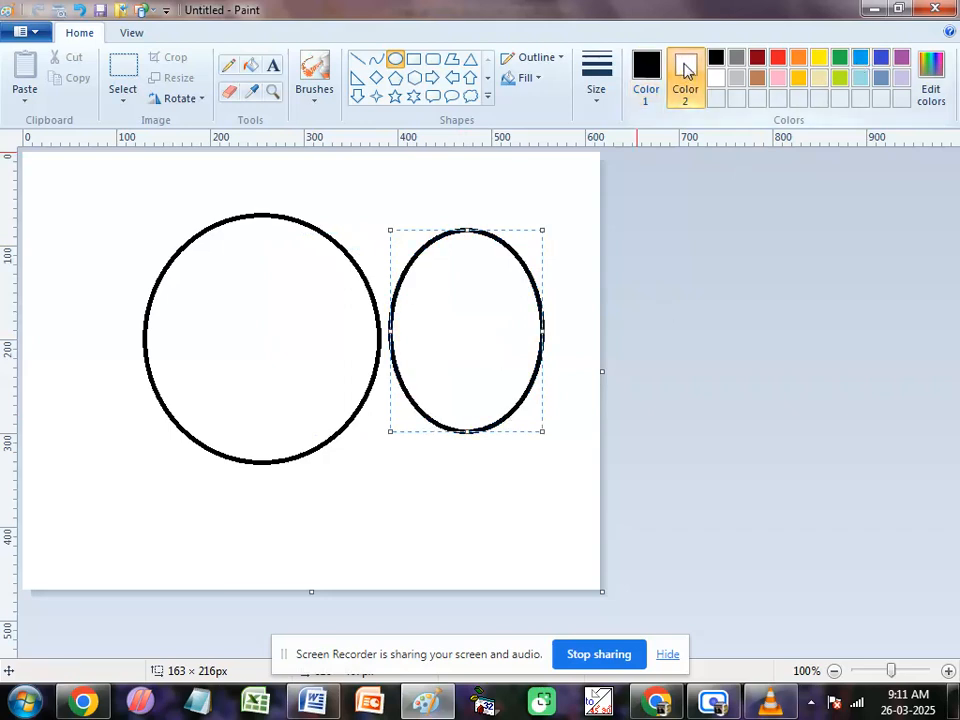
left_click(861, 62)
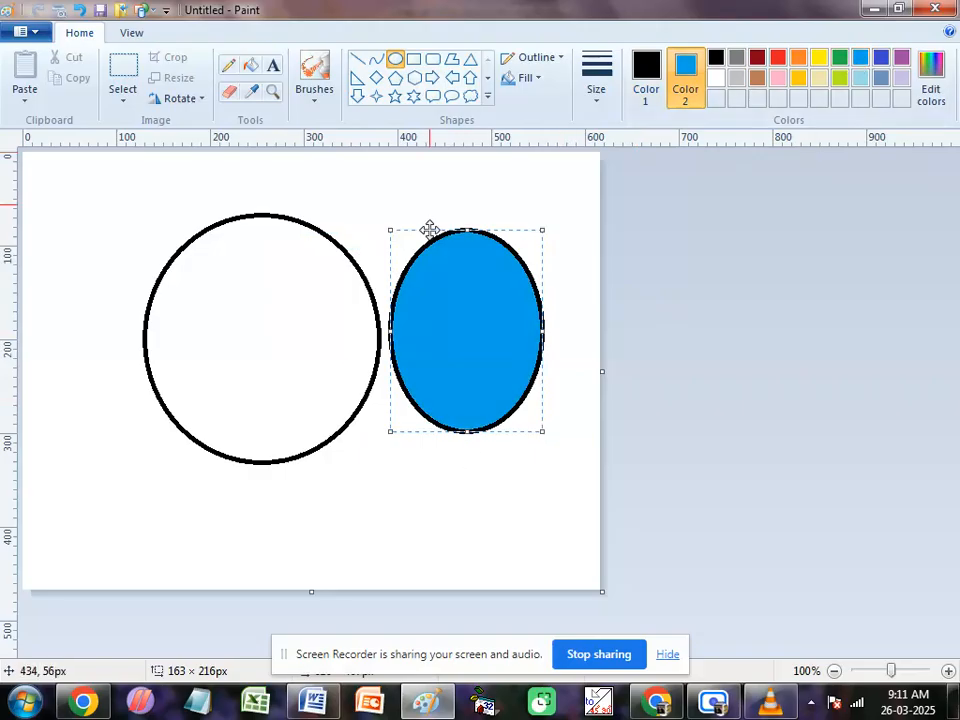
Step: Draw a pentagon about 200 × 218 px over the lower part of the large ellipse and set its fill to No fill
left_click(395, 77)
left_click_drag(163, 270, 364, 491)
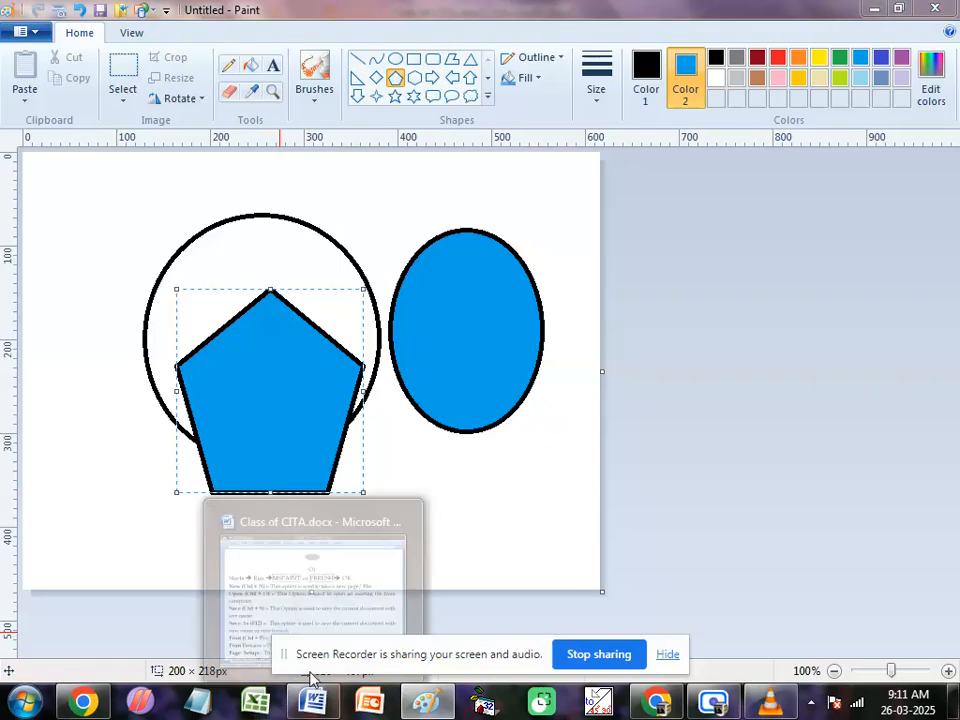
left_click(539, 82)
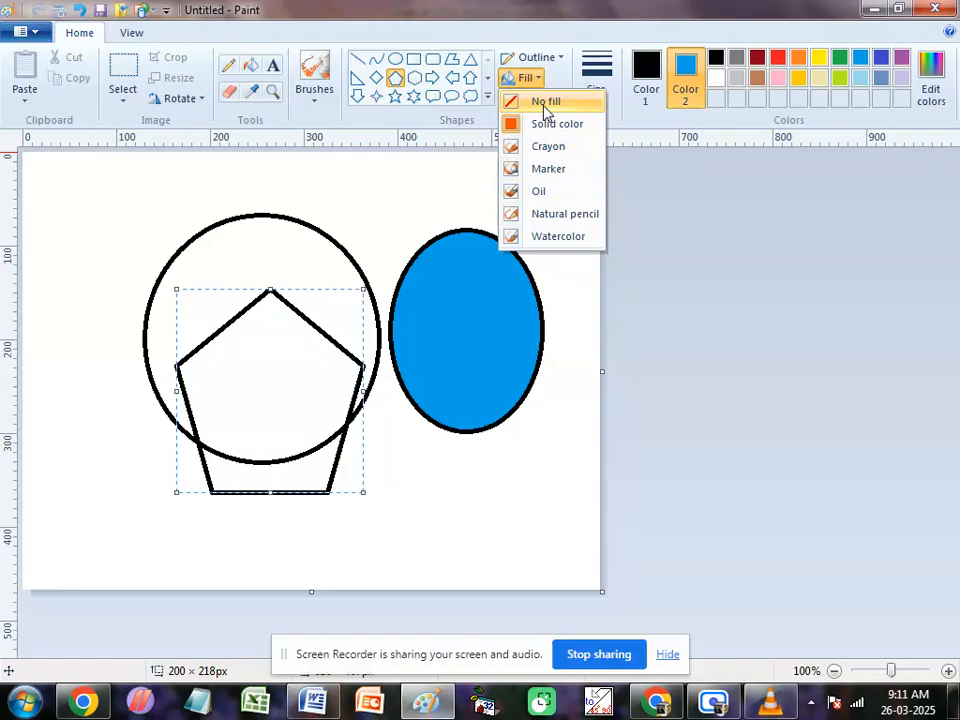
left_click(545, 104)
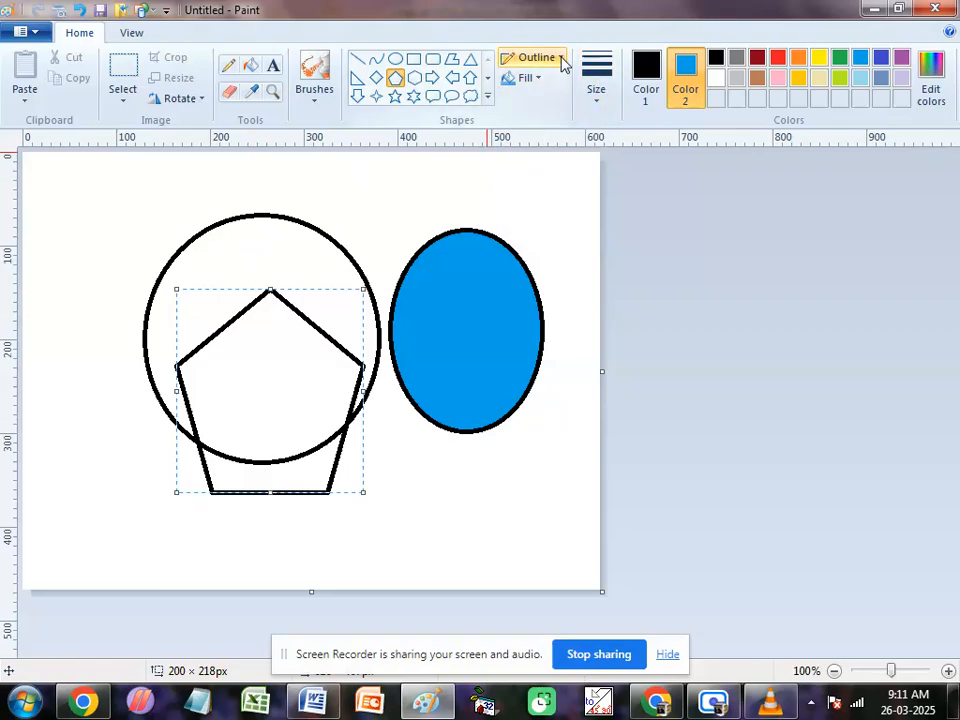
Step: Look through the outline styles and line thicknesses available for the pentagon
left_click(561, 62)
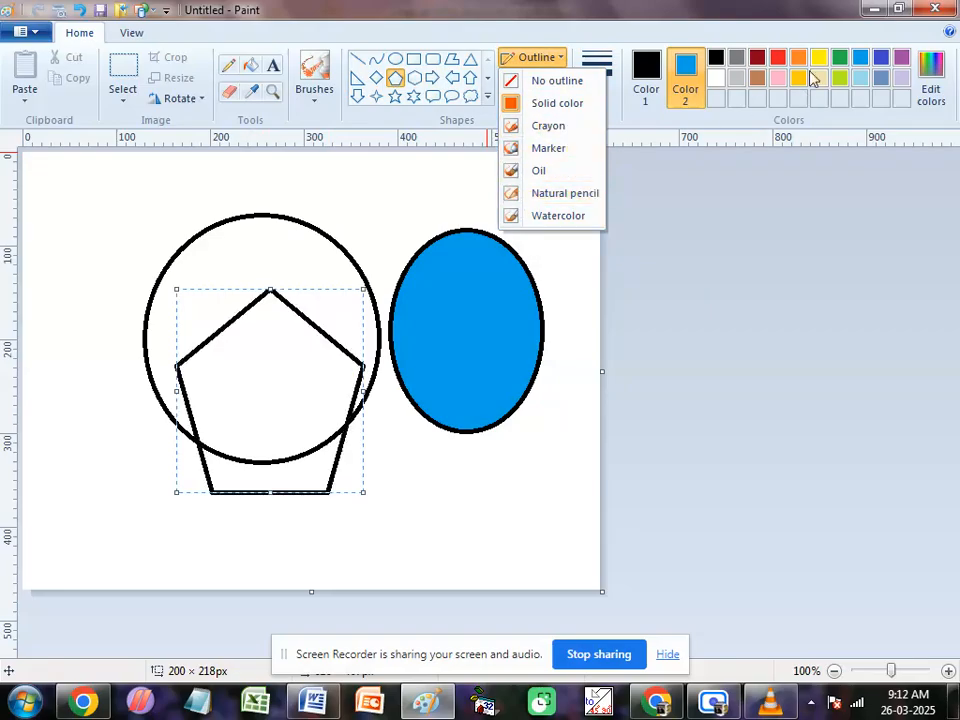
left_click(556, 60)
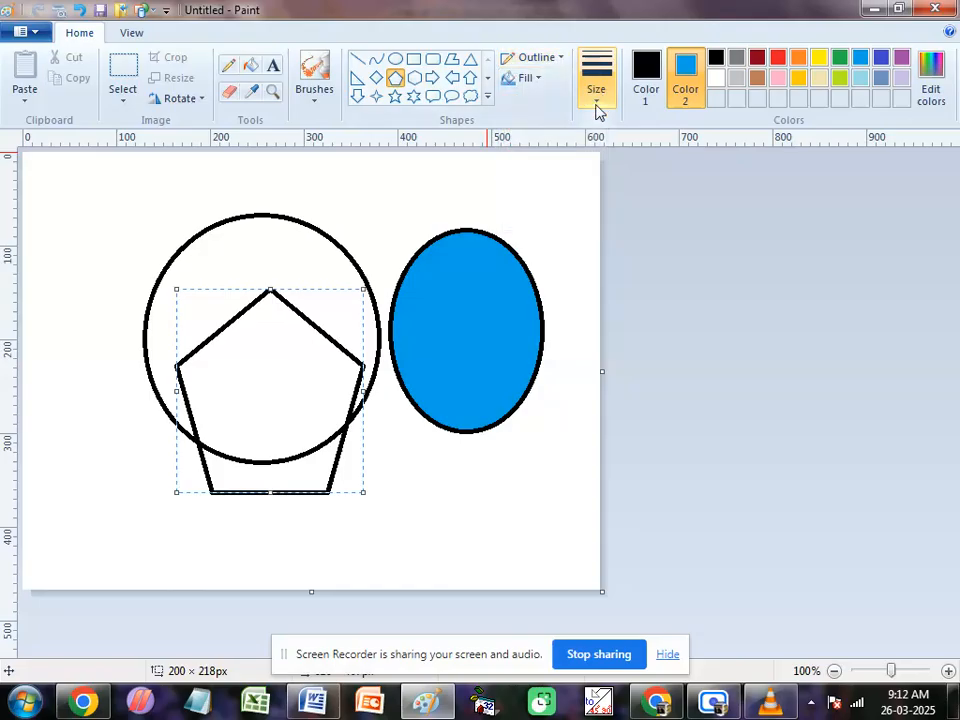
left_click(597, 100)
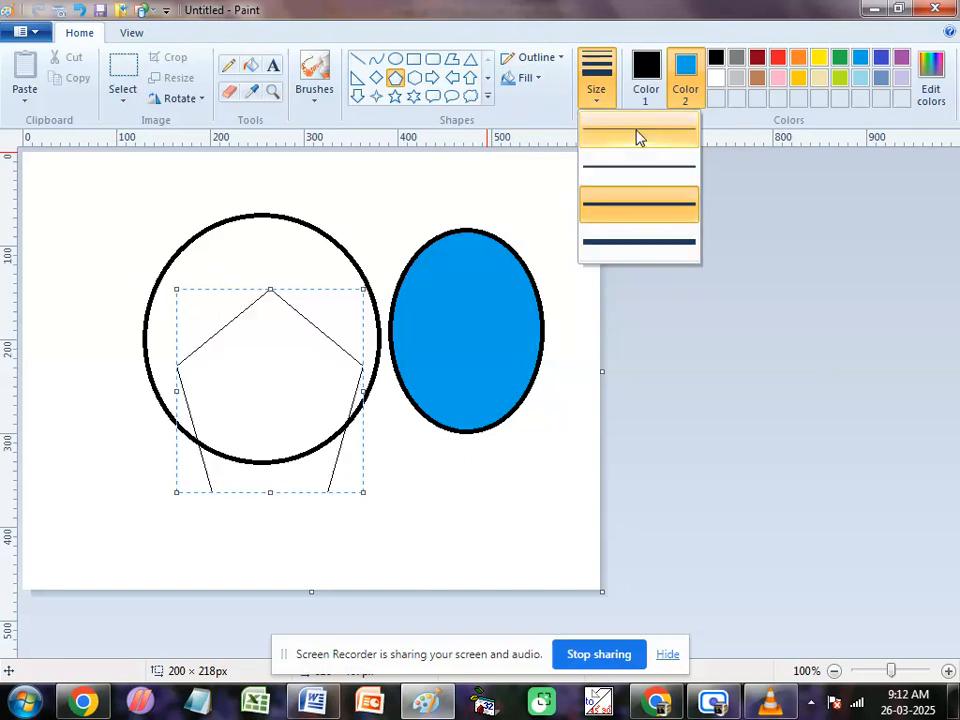
left_click(409, 480)
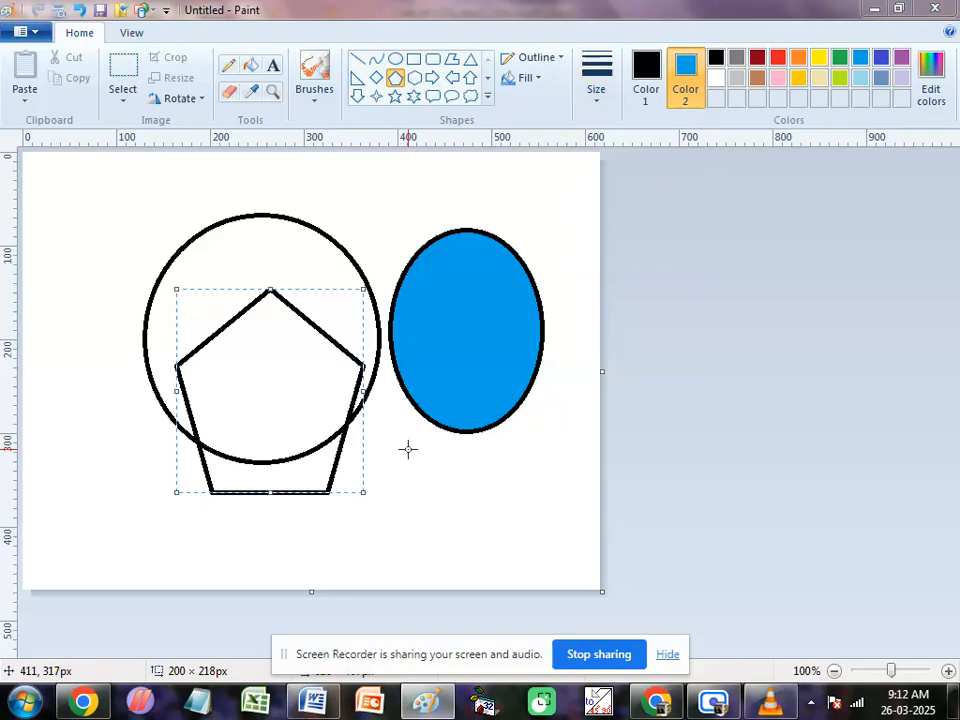
Step: Delete everything on the canvas, set Color 2 to white, and clear the canvas again for a white background
left_click(475, 462)
key("ctrl+a")
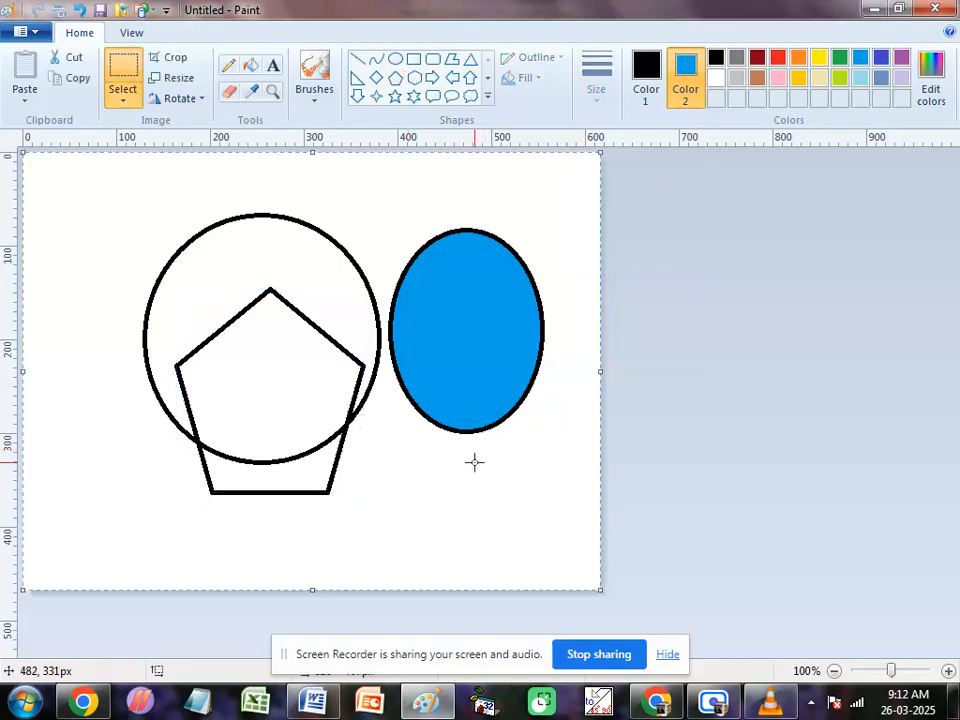
key("Delete")
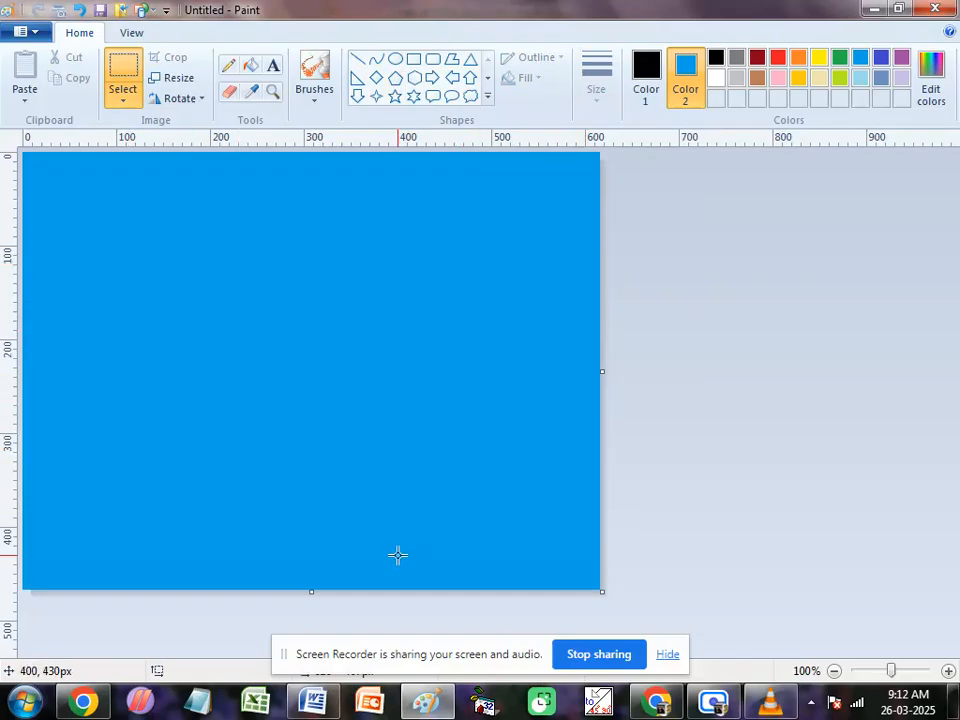
left_click(716, 78)
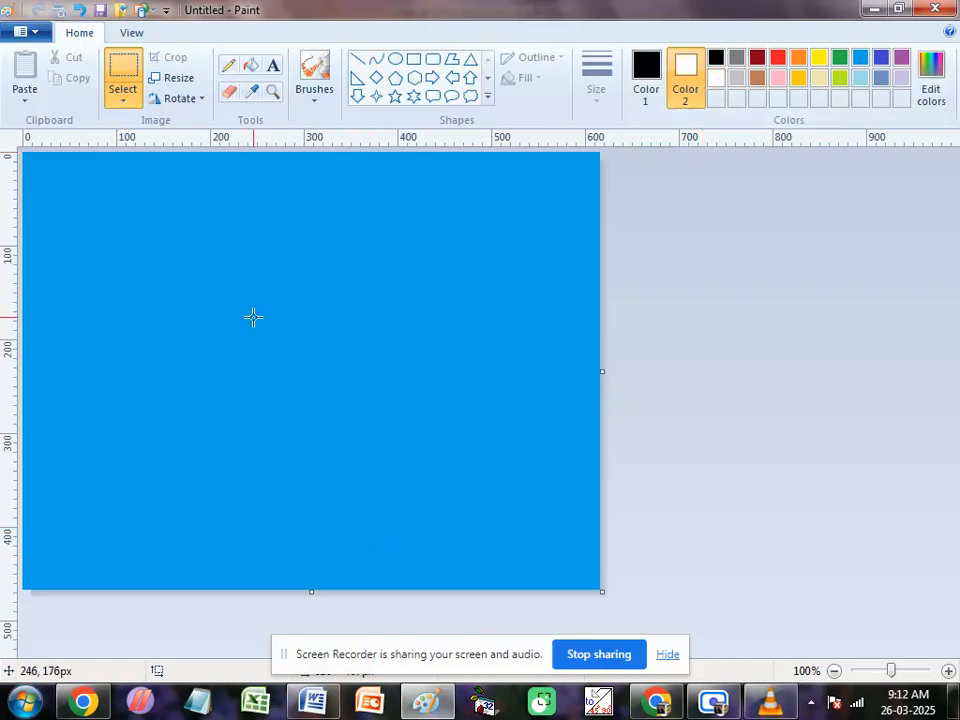
key("ctrl+a")
key("Delete")
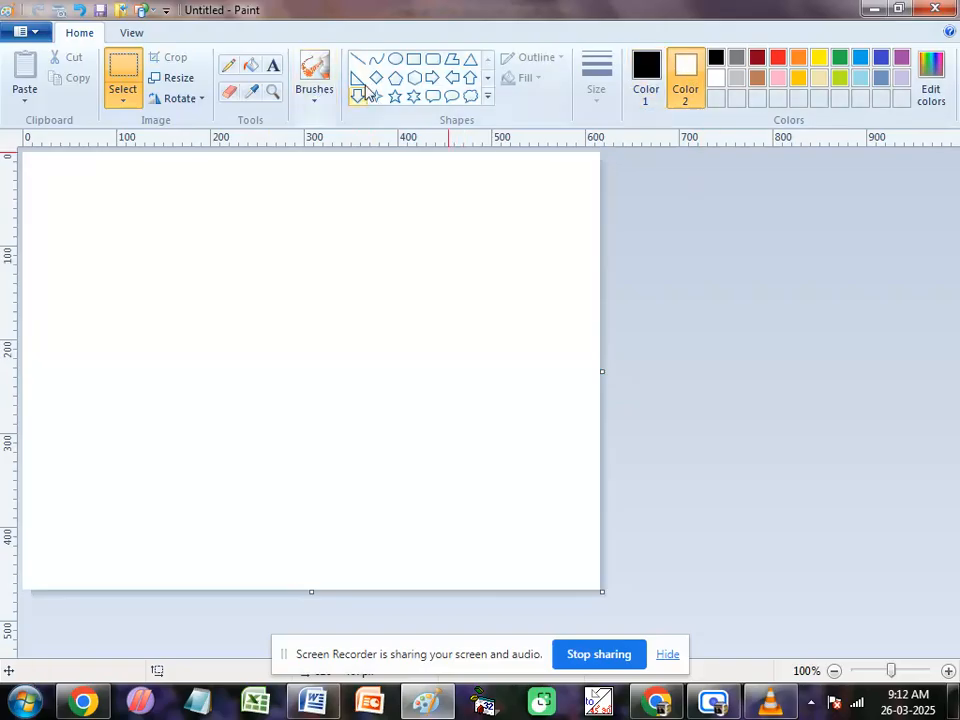
Step: Hide and show the rulers again, and turn on the gridlines
left_click(135, 35)
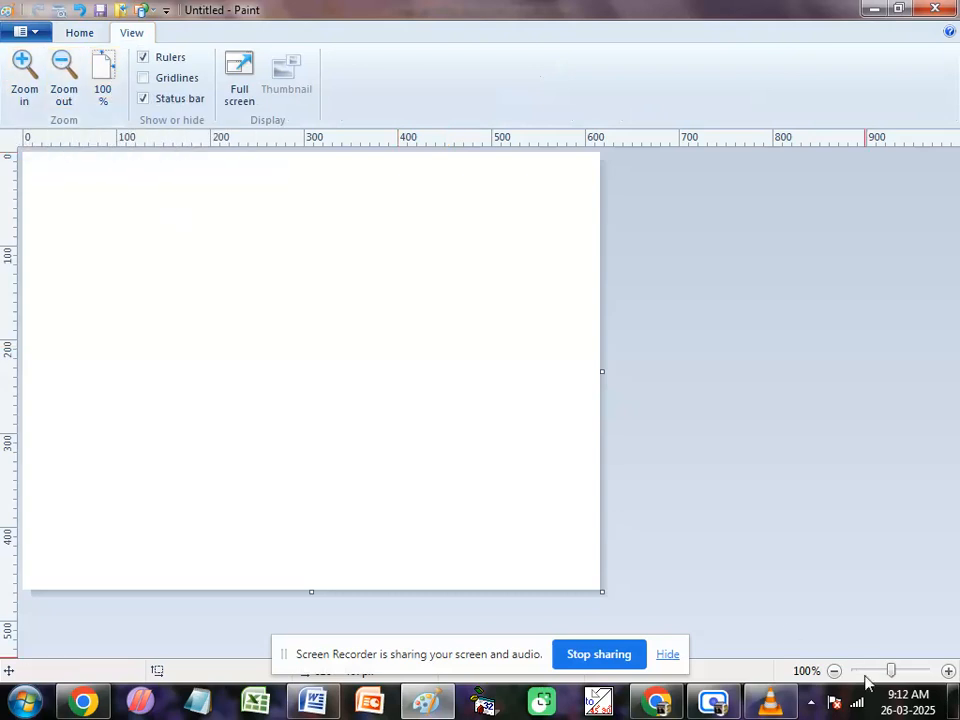
left_click(142, 60)
left_click(143, 61)
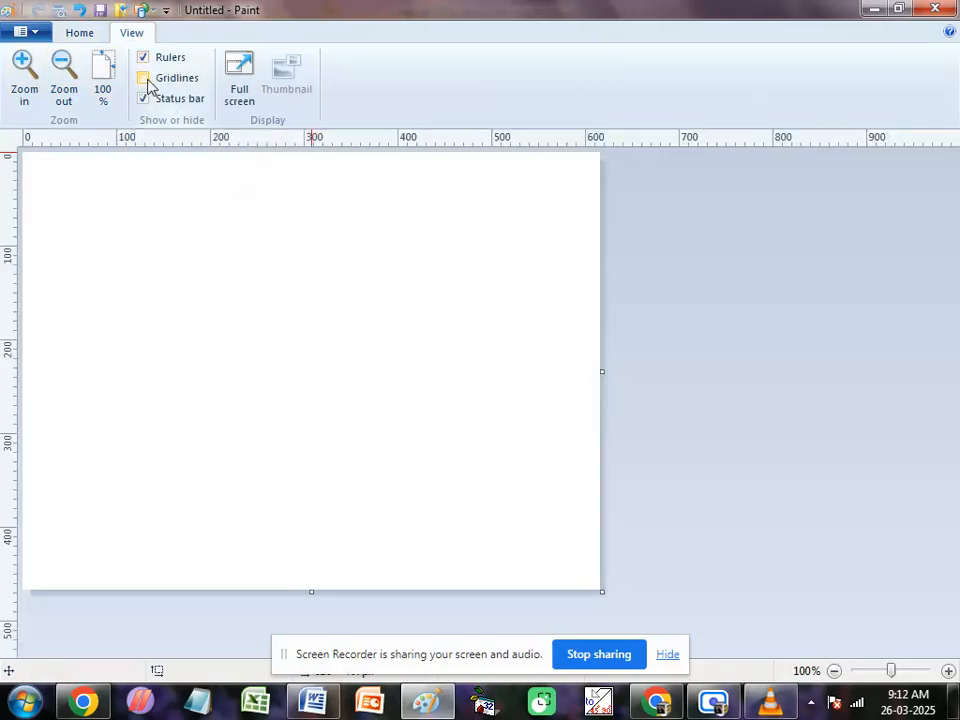
left_click(144, 79)
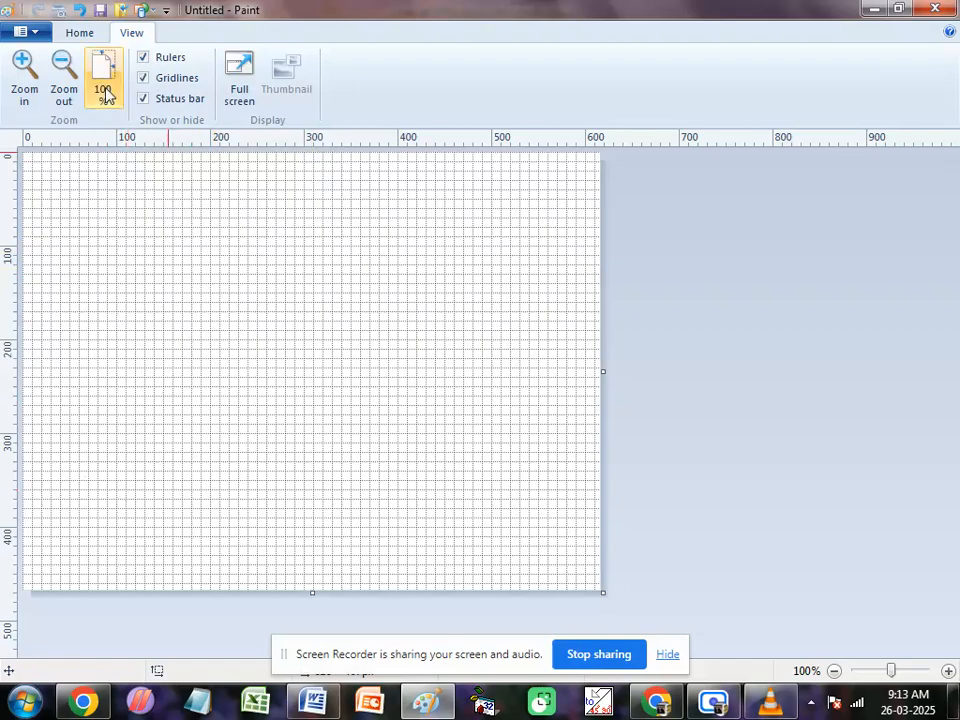
Step: Draw a straight horizontal black line about 312 px long from near the canvas's left edge, about 106 px down
left_click(78, 34)
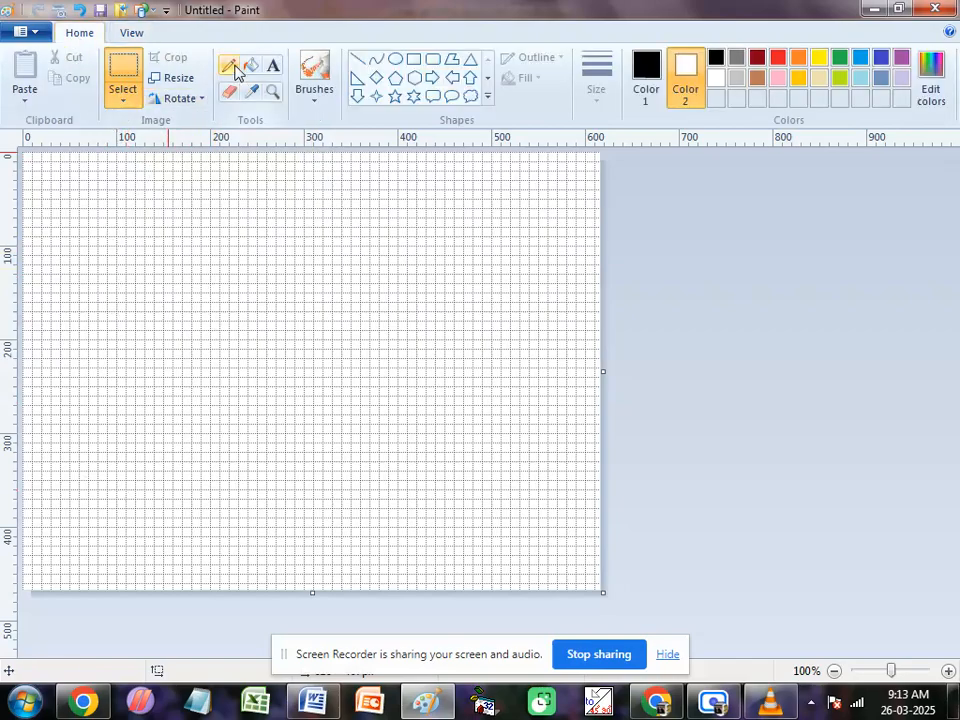
left_click(357, 58)
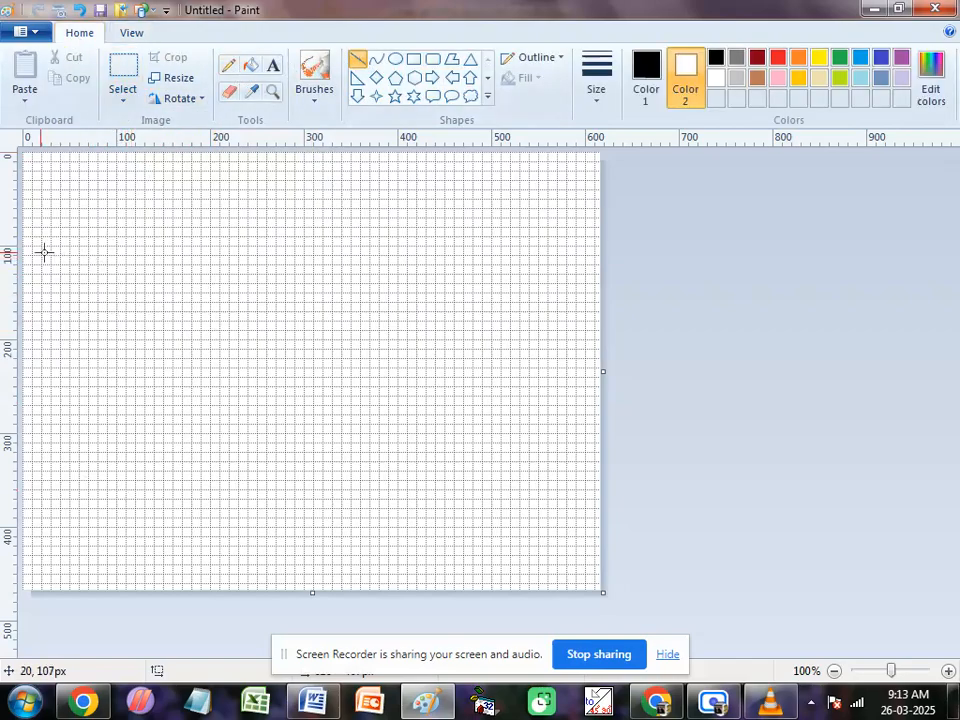
mouse_move(27, 251)
left_mouse_down()
mouse_move(171, 243)
mouse_move(319, 251)
left_mouse_up()
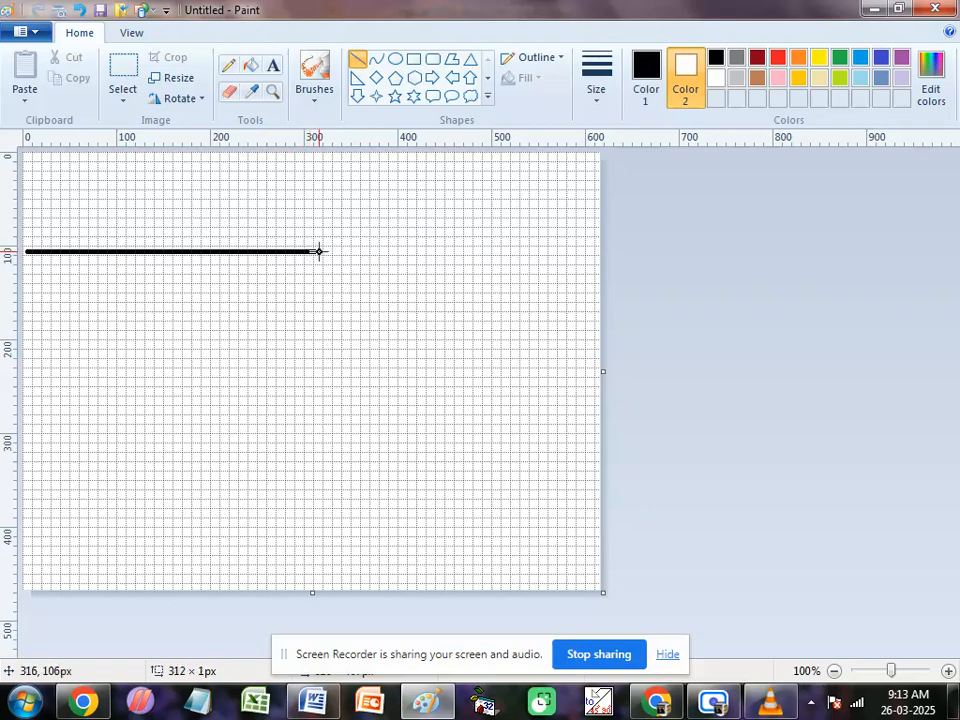
left_click_drag(319, 251, 319, 251)
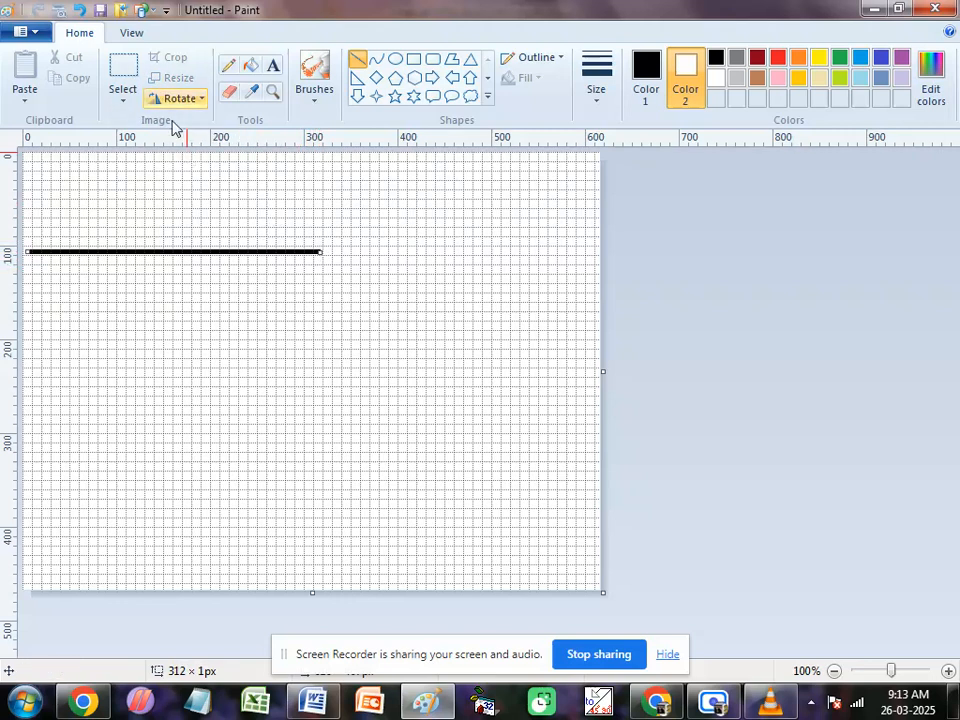
Step: Turn off the gridlines, and hide and show the status bar again
left_click(133, 35)
left_click(146, 80)
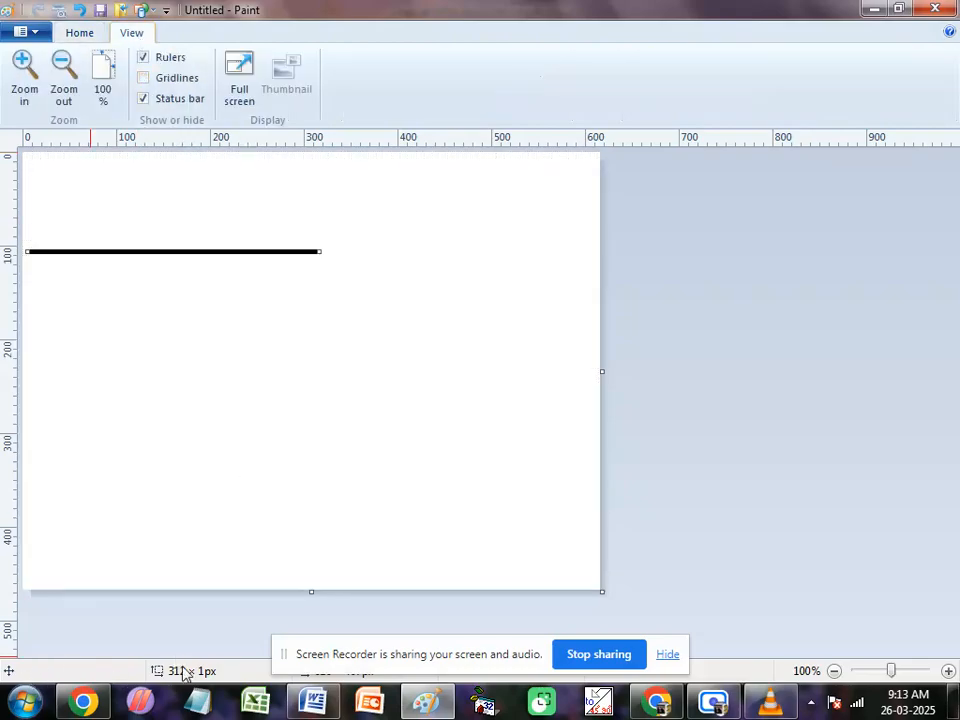
left_click(145, 99)
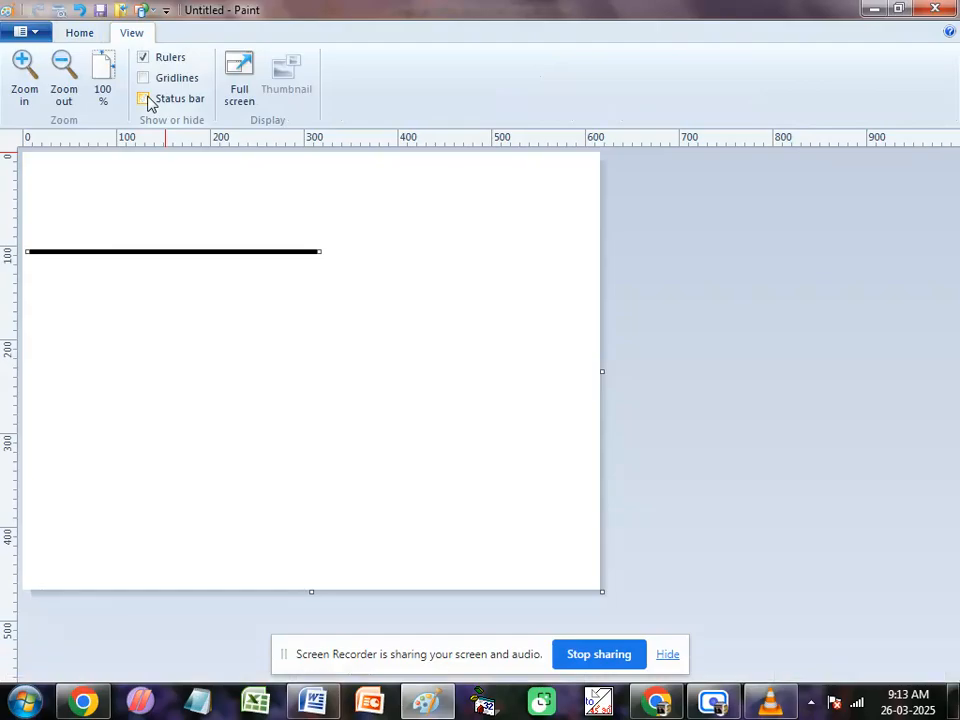
left_click(145, 99)
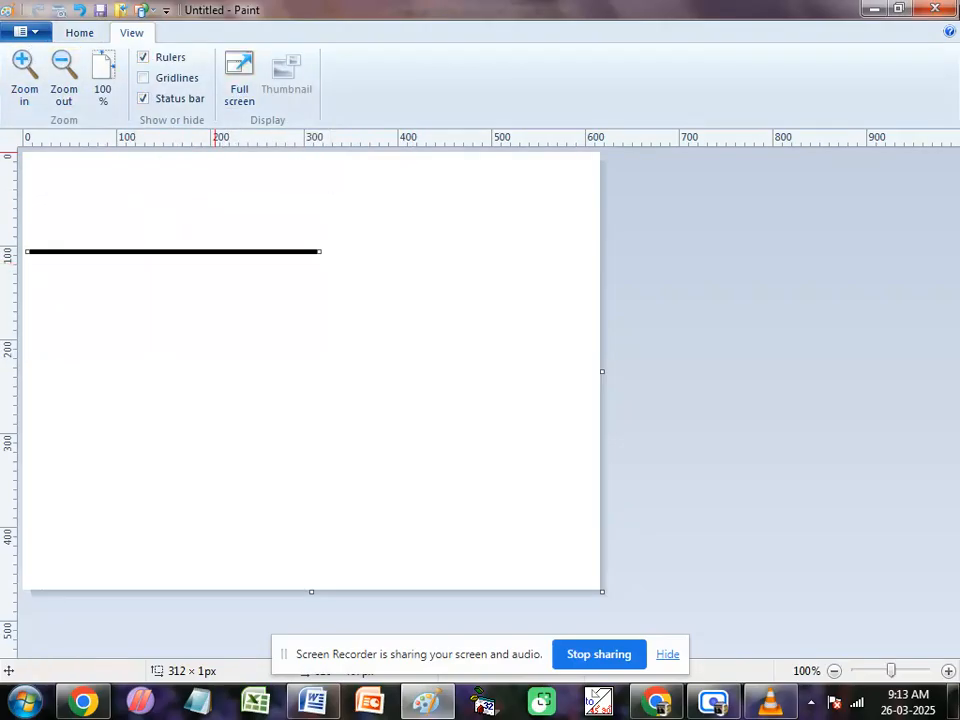
Step: View the picture in full screen and return to the drawing tools
left_click(240, 70)
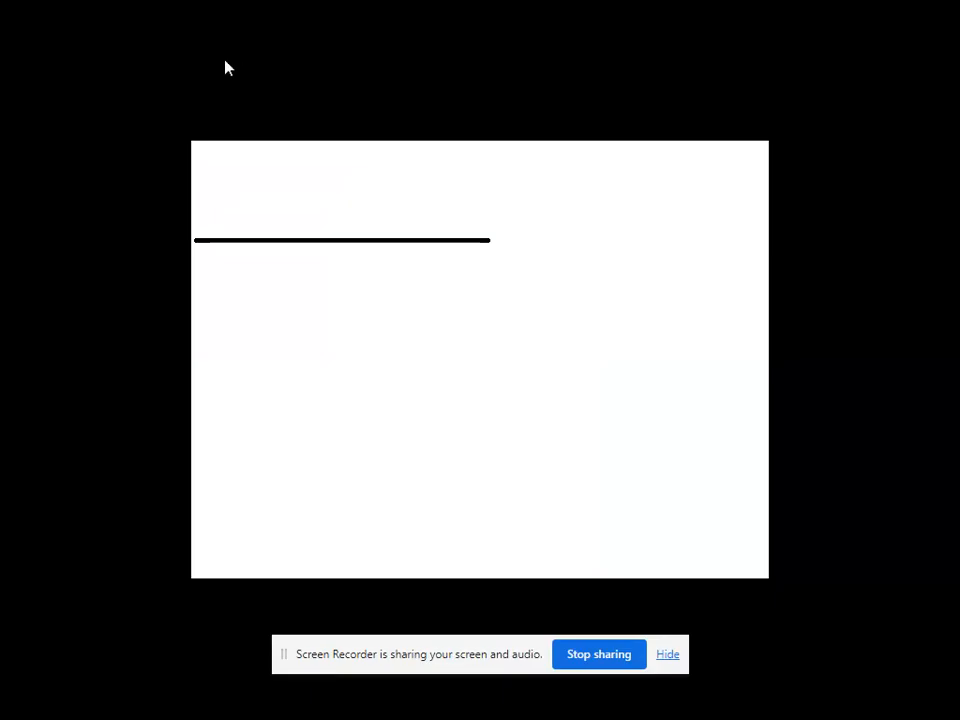
left_click(272, 230)
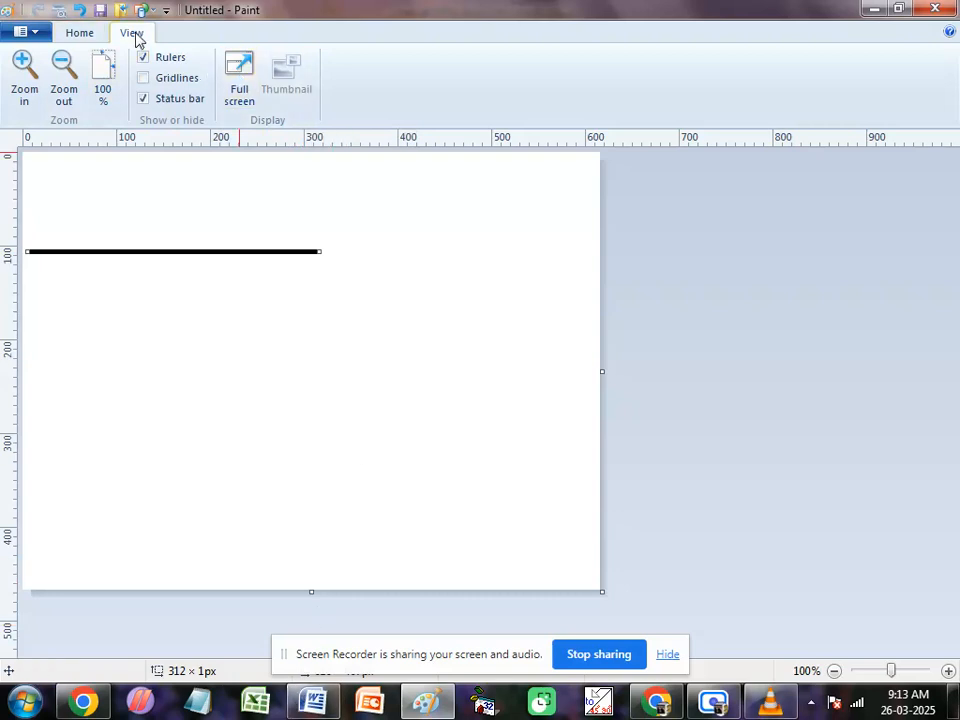
left_click(80, 38)
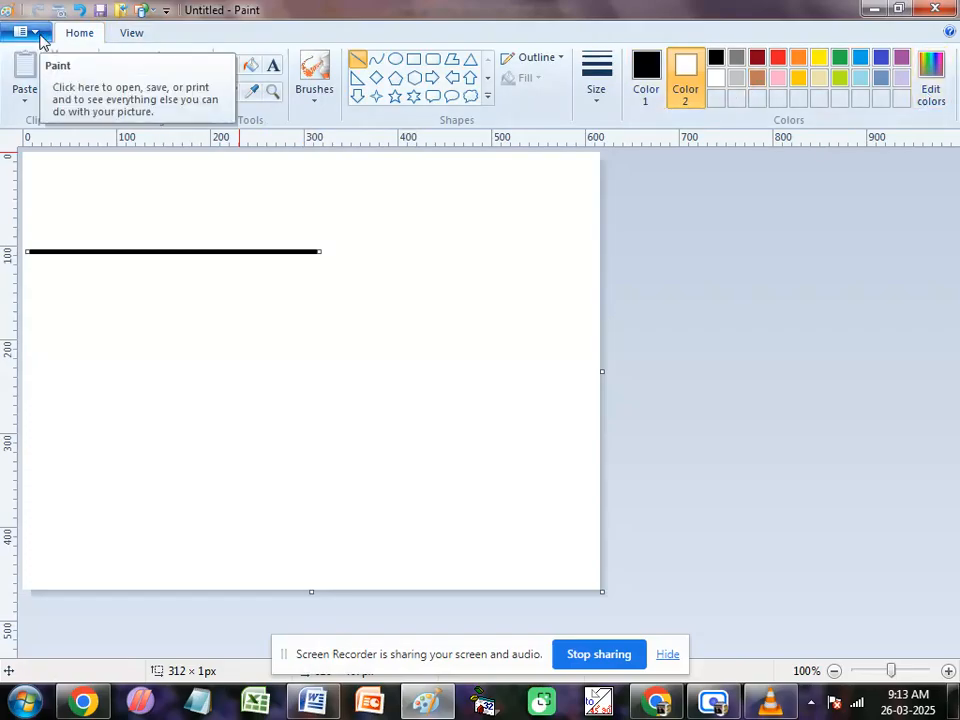
left_click(38, 34)
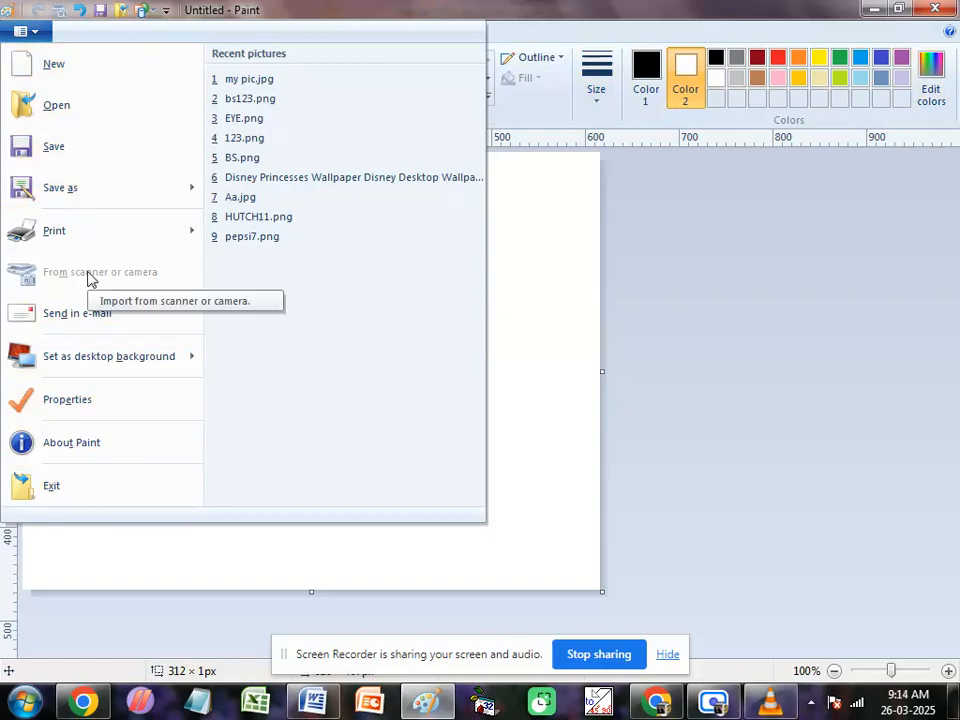
left_click(520, 305)
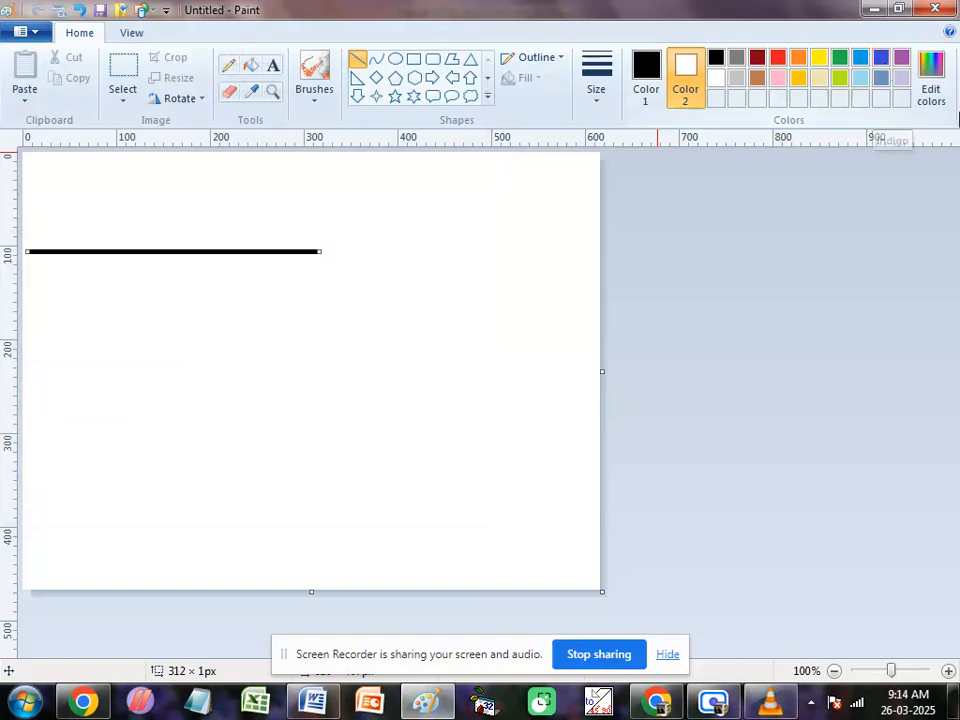
Step: Define a light green with hue 72, saturation 220 and luminosity 177, add it to the custom colours and apply it as Color 2
left_click(934, 70)
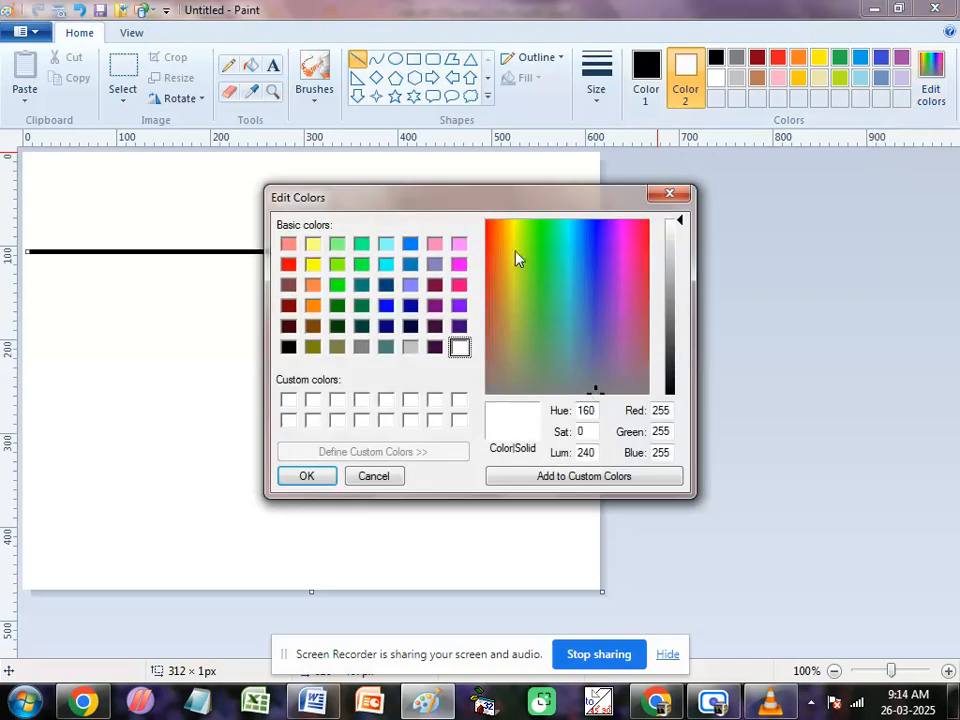
left_click_drag(503, 207, 408, 171)
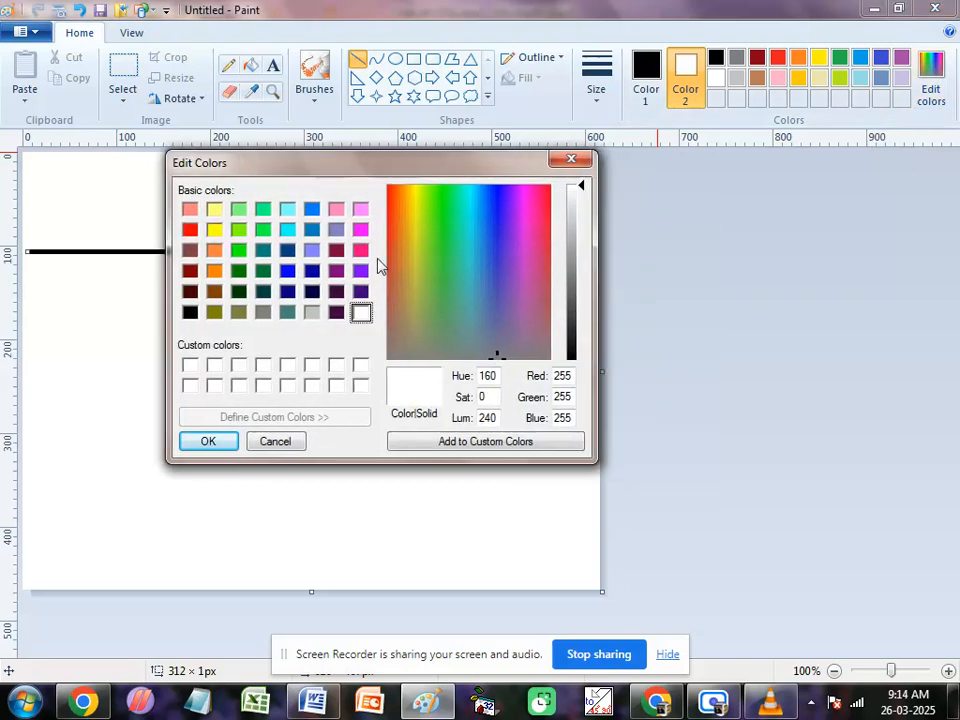
left_click(437, 201)
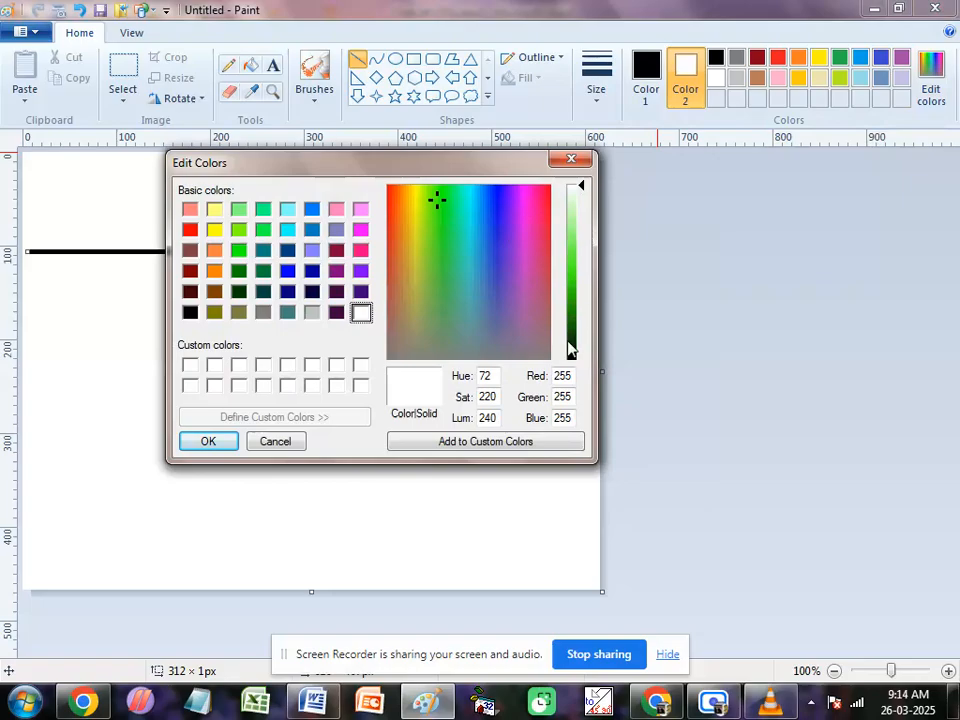
left_click_drag(571, 349, 580, 266)
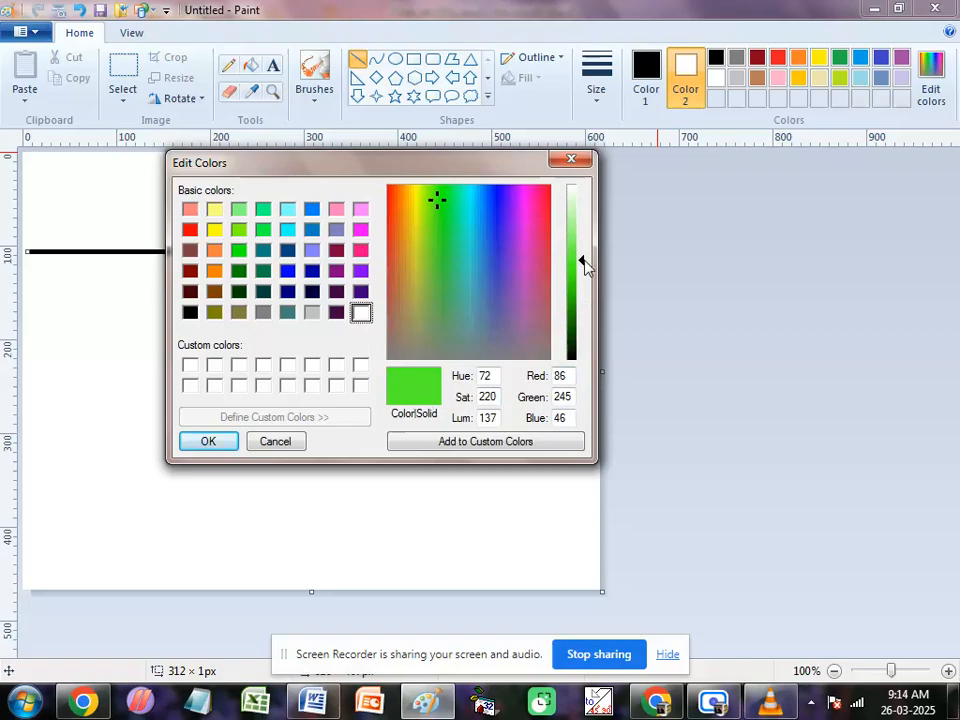
mouse_move(582, 260)
left_mouse_down()
mouse_move(583, 220)
mouse_move(581, 311)
mouse_move(587, 237)
left_mouse_up()
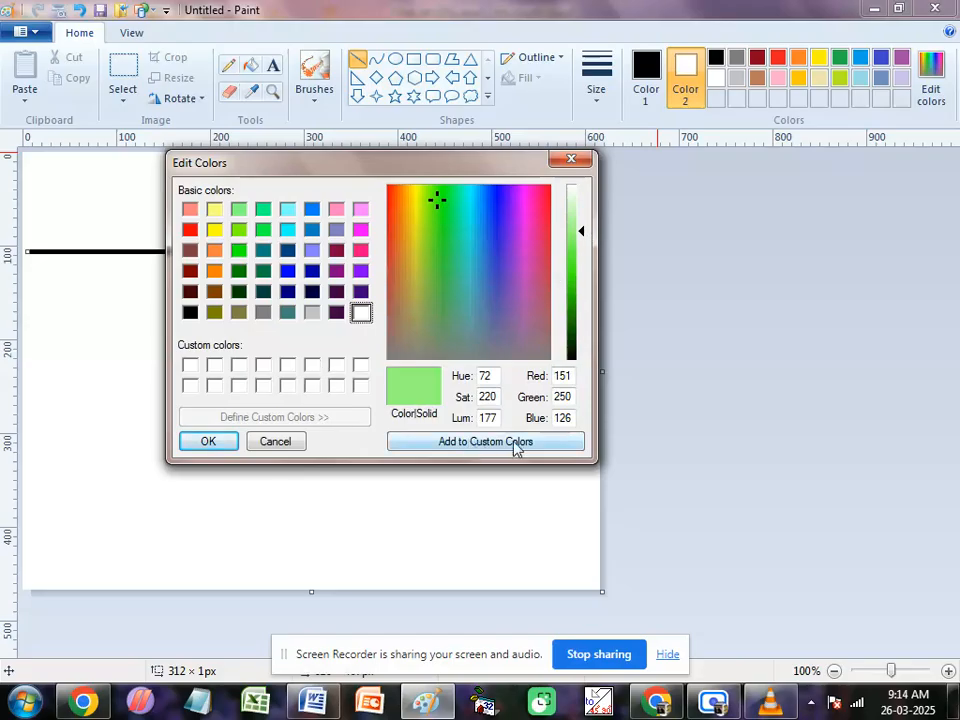
left_click(463, 443)
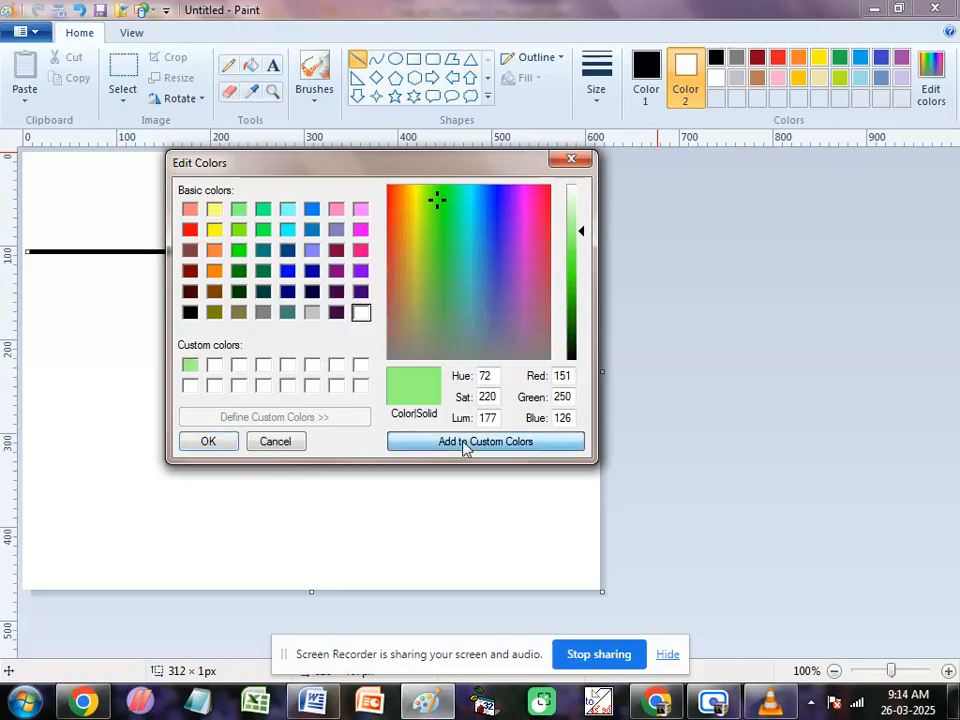
left_click(207, 443)
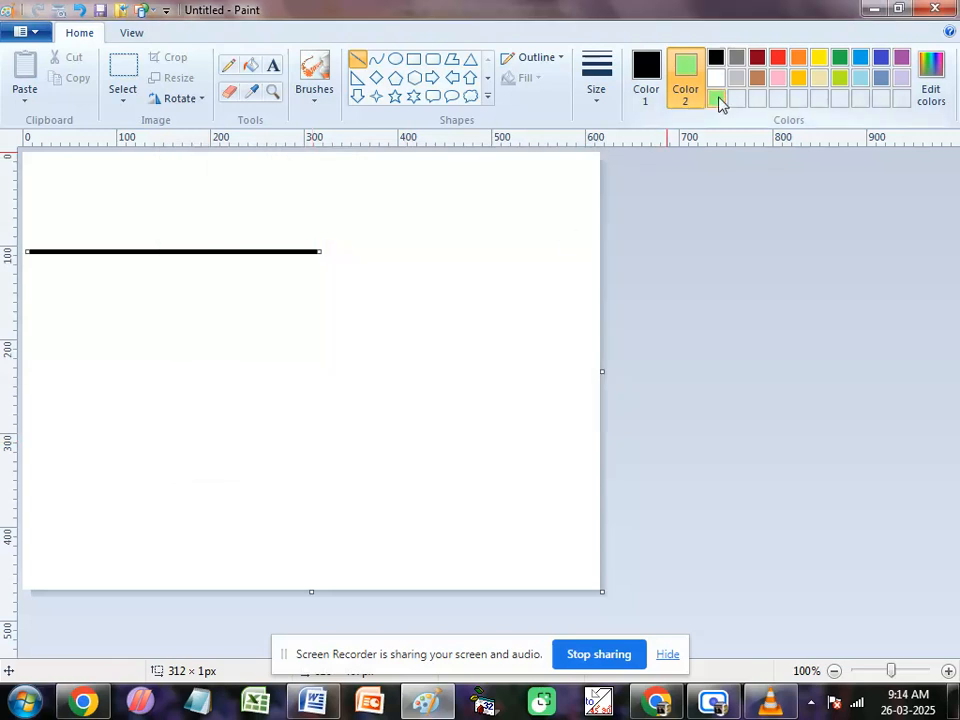
Step: Draw a black-outlined oval about 168 x 190 px below the line and fill it with the custom light green as Color 1
left_click(396, 58)
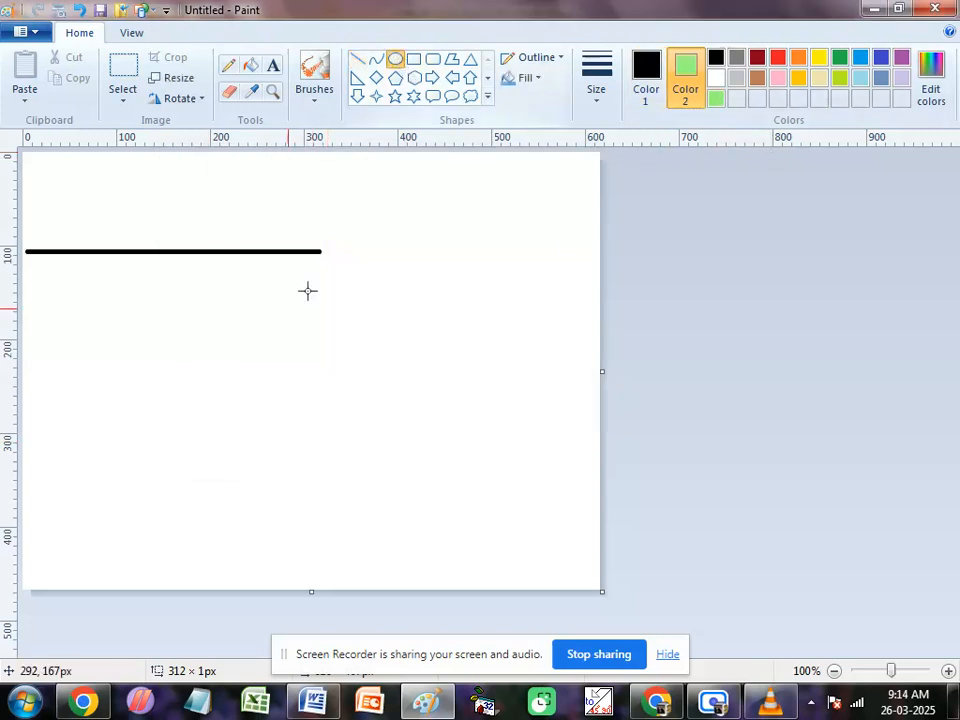
left_click_drag(195, 310, 352, 487)
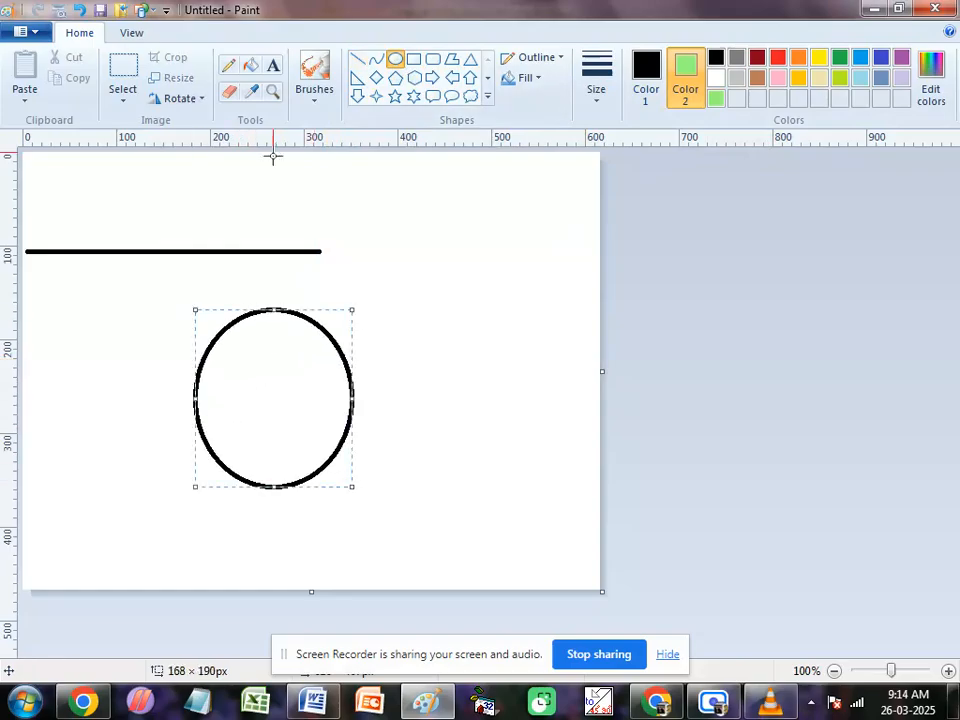
left_click(250, 66)
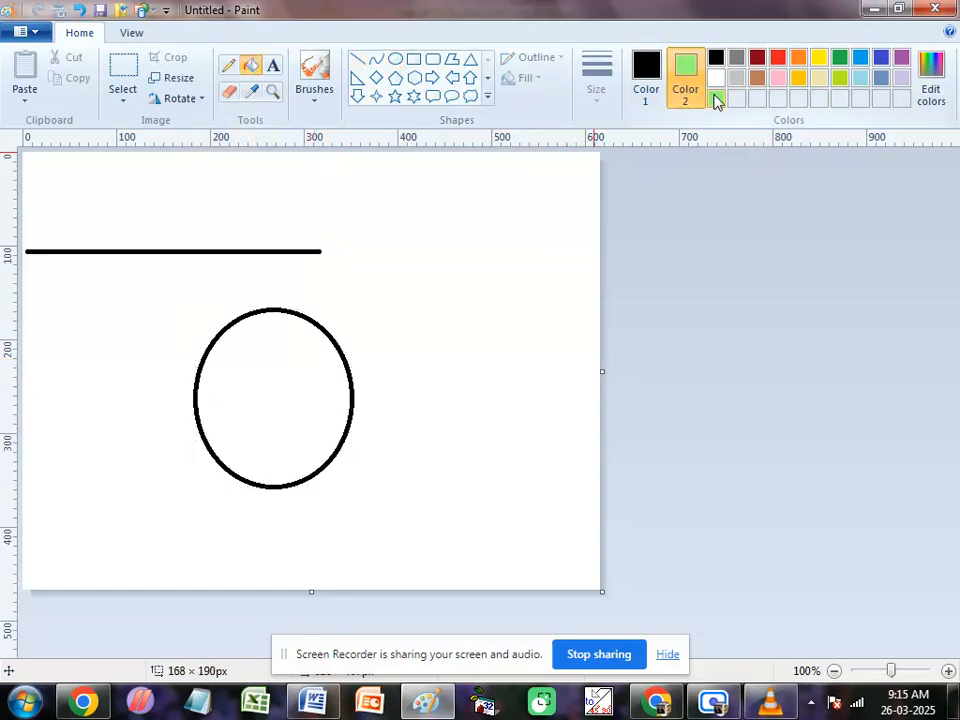
left_click(645, 83)
left_click(717, 100)
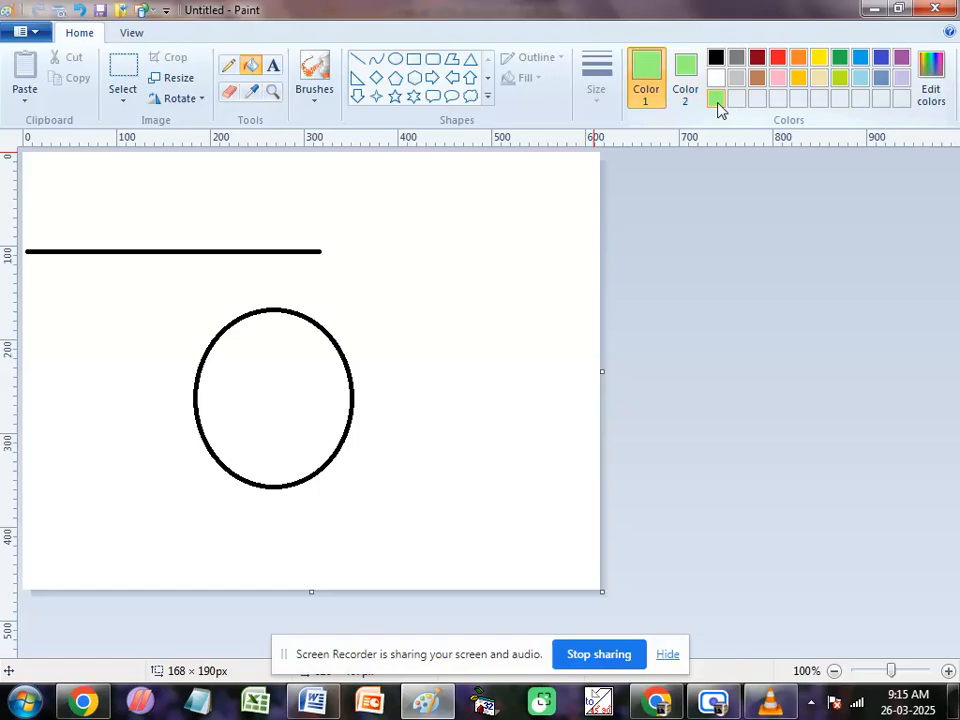
left_click(310, 371)
Step: Set Color 2 to white, make Color 1 active again and delete everything on the canvas
left_click(686, 80)
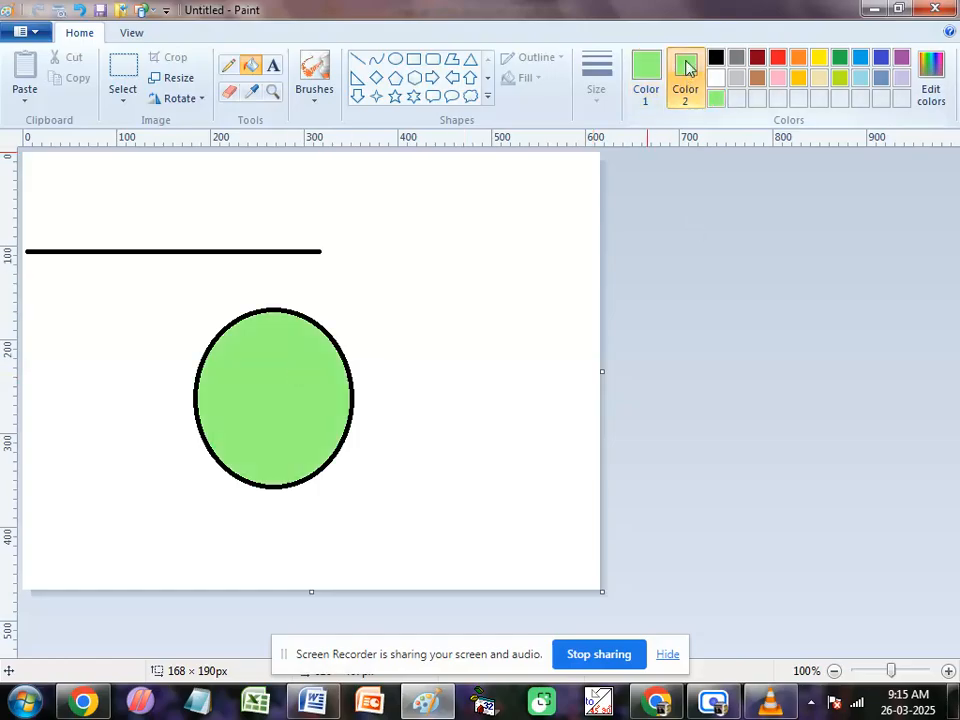
left_click(716, 79)
left_click(647, 72)
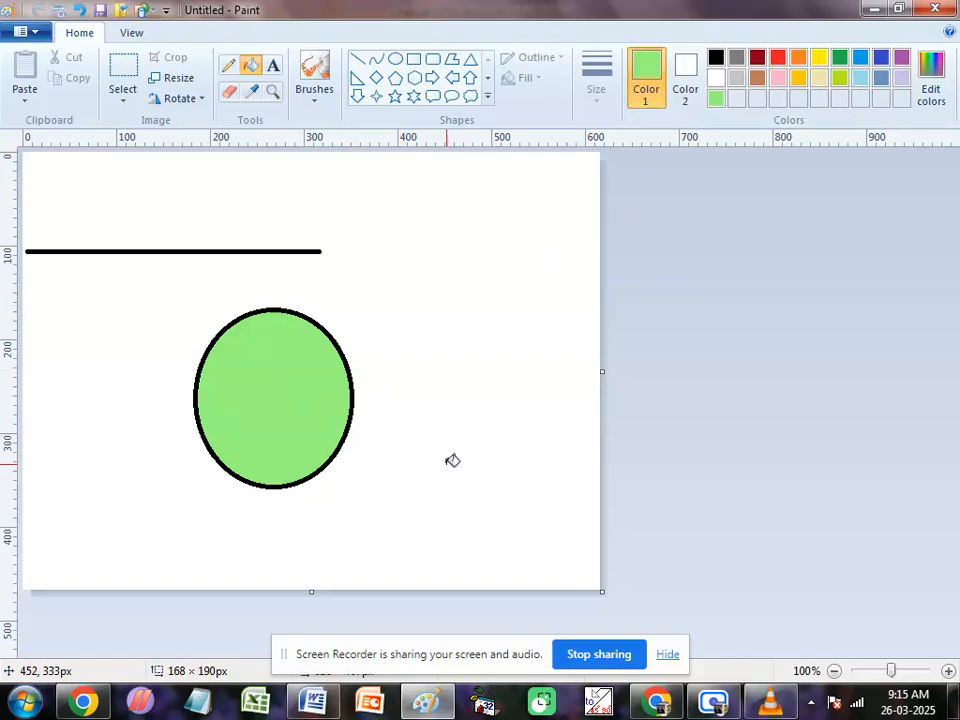
key("ctrl+a")
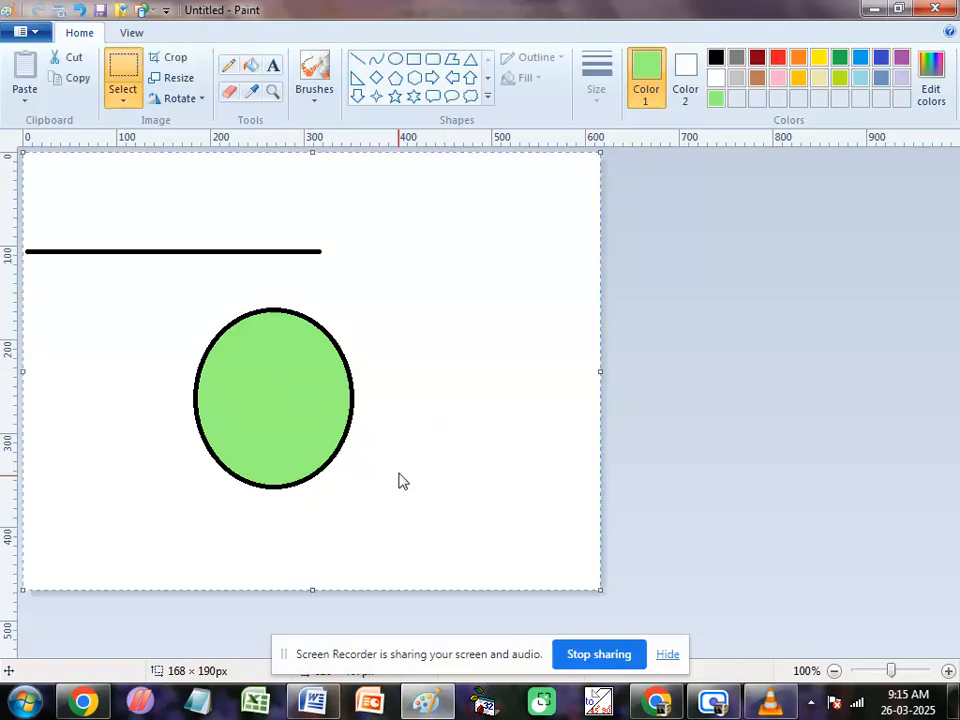
key("Delete")
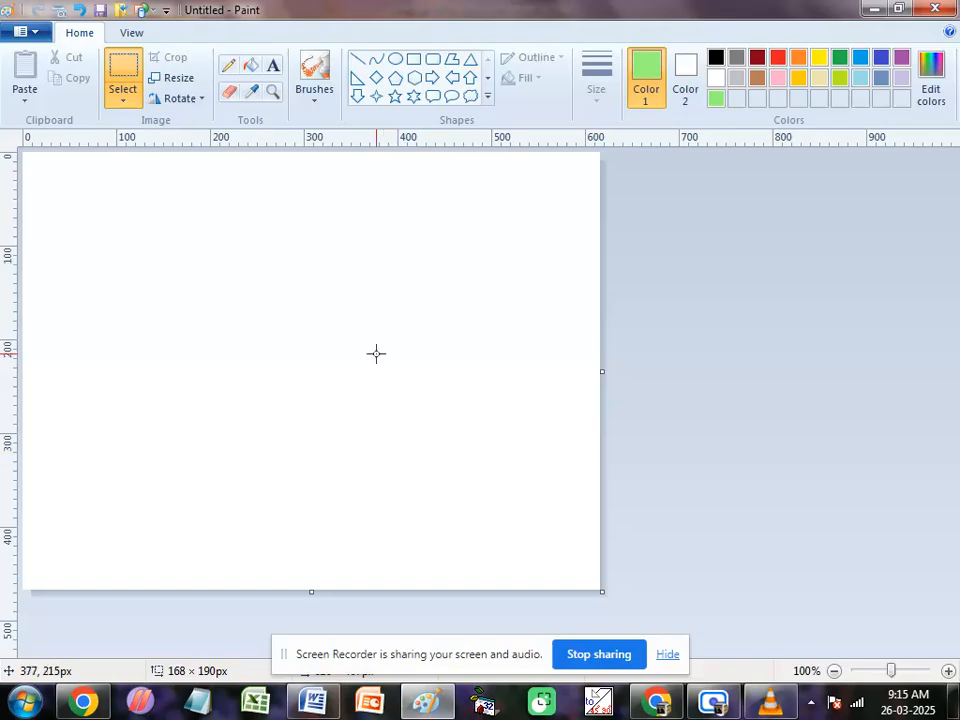
Step: Open the recent picture my pic.jpg without saving the changes to the untitled drawing
left_click(30, 32)
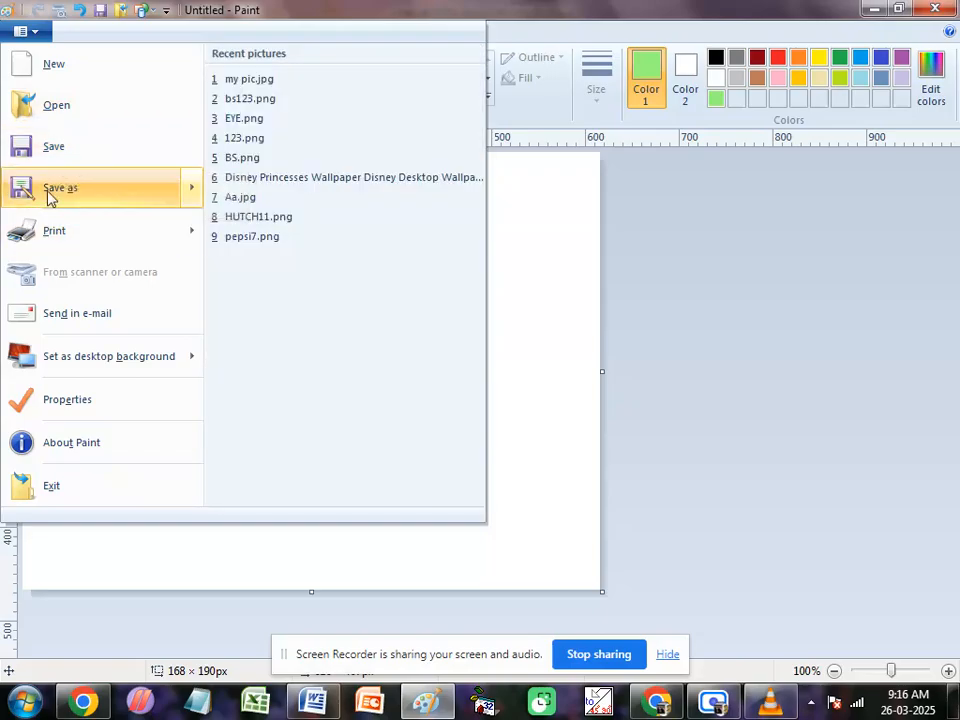
mouse_move(48, 203)
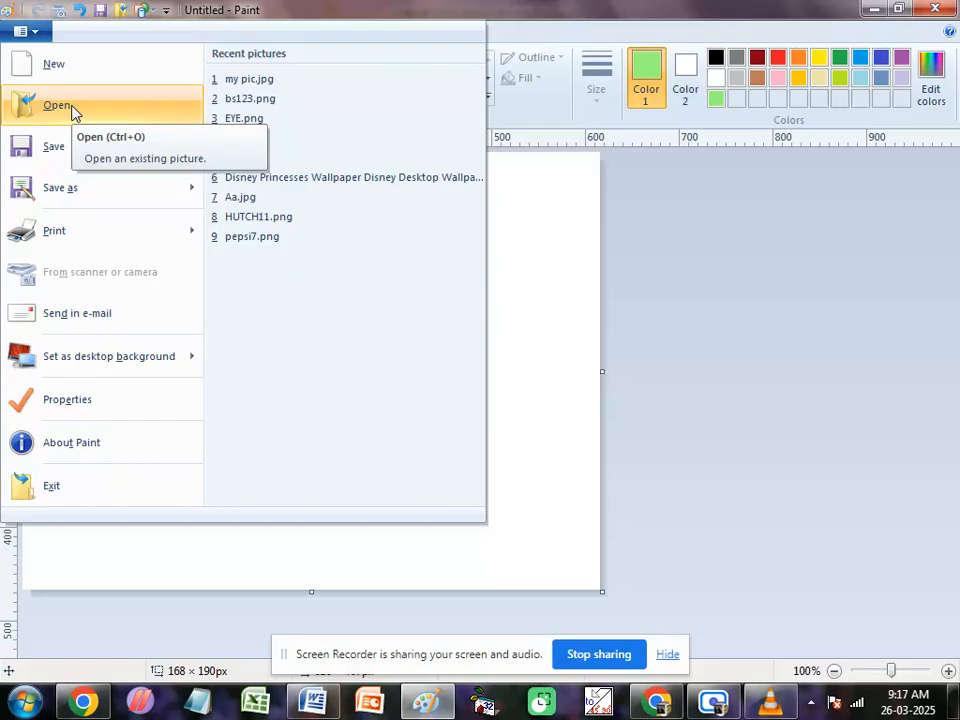
left_click(250, 86)
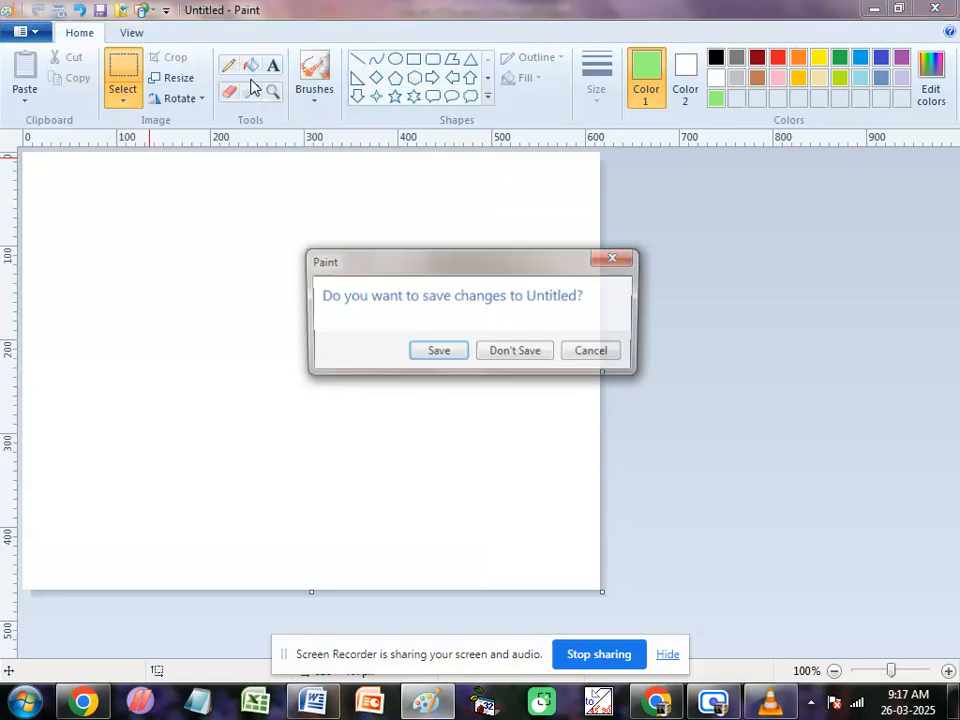
left_click(516, 354)
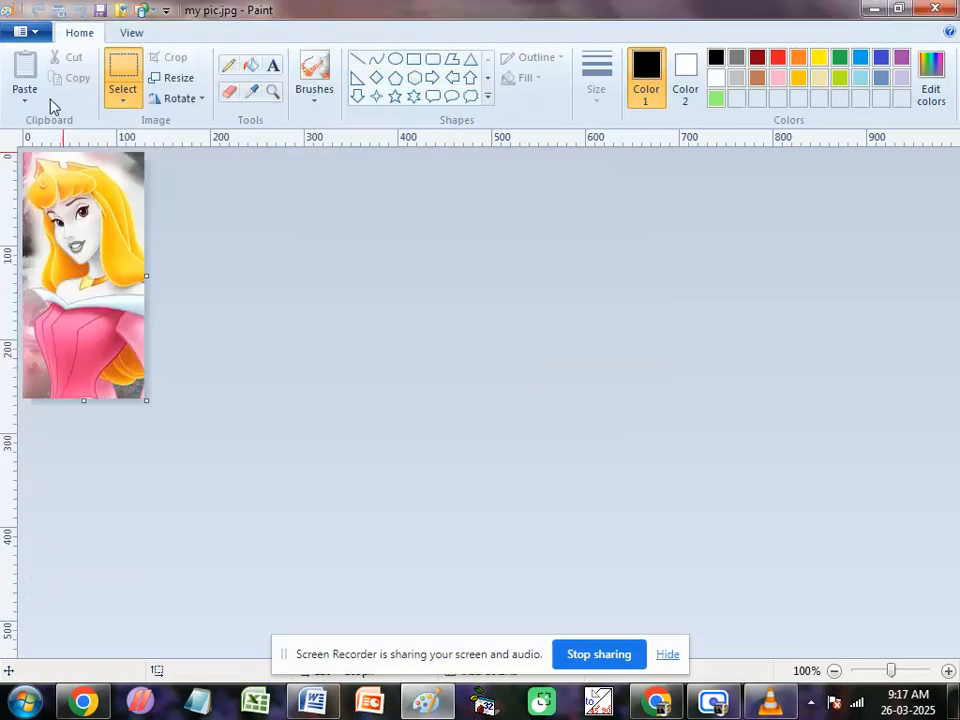
Step: Open the recent picture bs123.png and widen its canvas to about 770 px
left_click(34, 31)
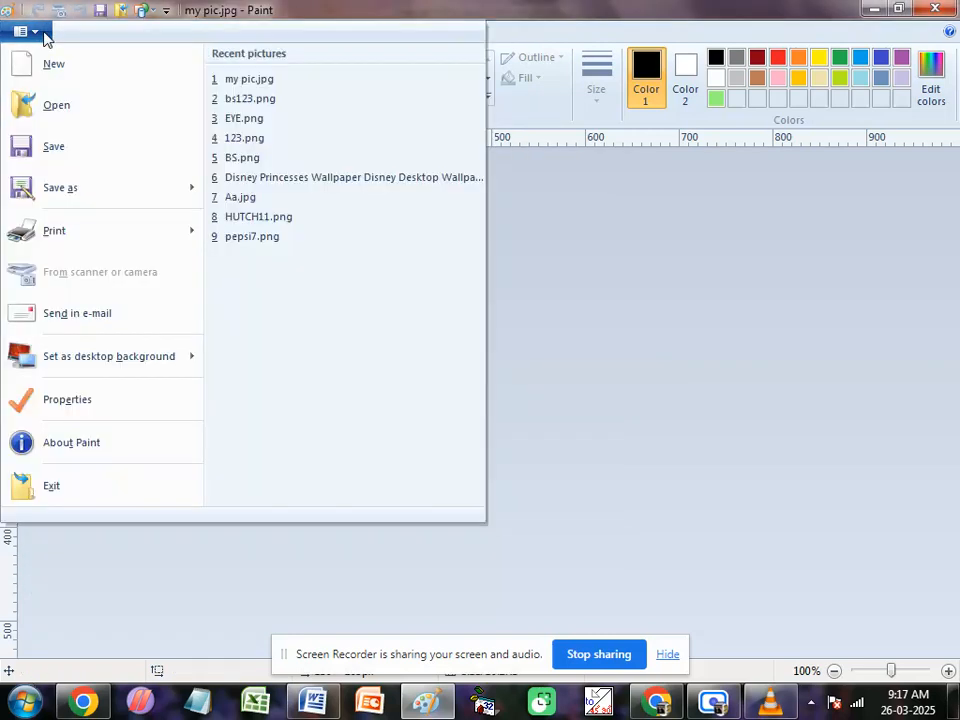
left_click(250, 98)
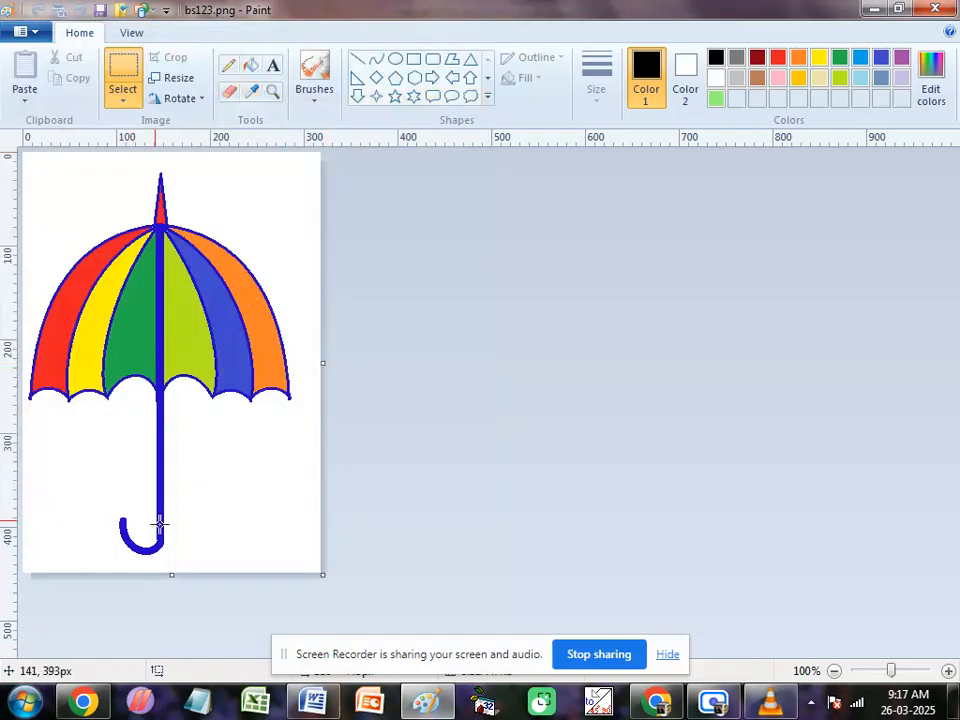
left_click_drag(321, 362, 747, 362)
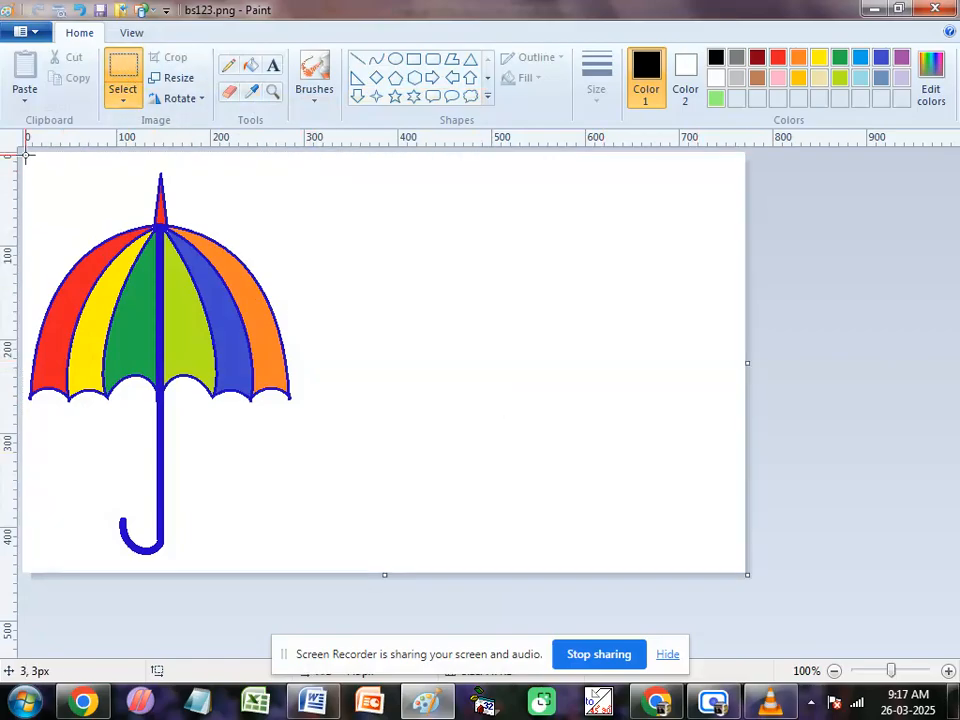
Step: Duplicate the umbrella area of about 328 x 444 px beside the original and flip the copy horizontally
left_click_drag(26, 155, 332, 569)
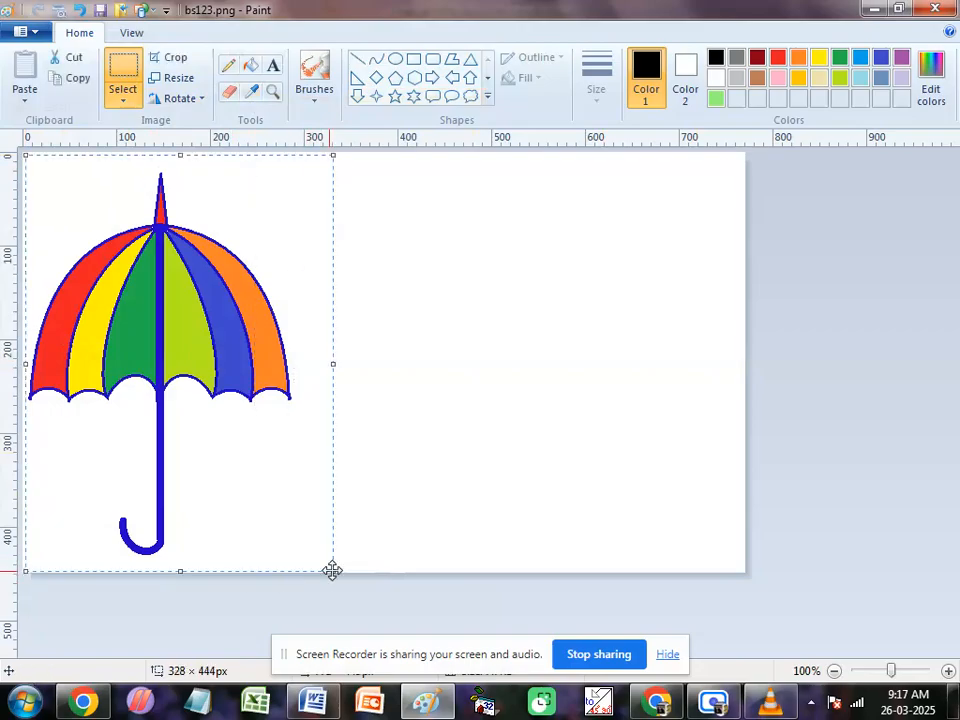
left_click(73, 82)
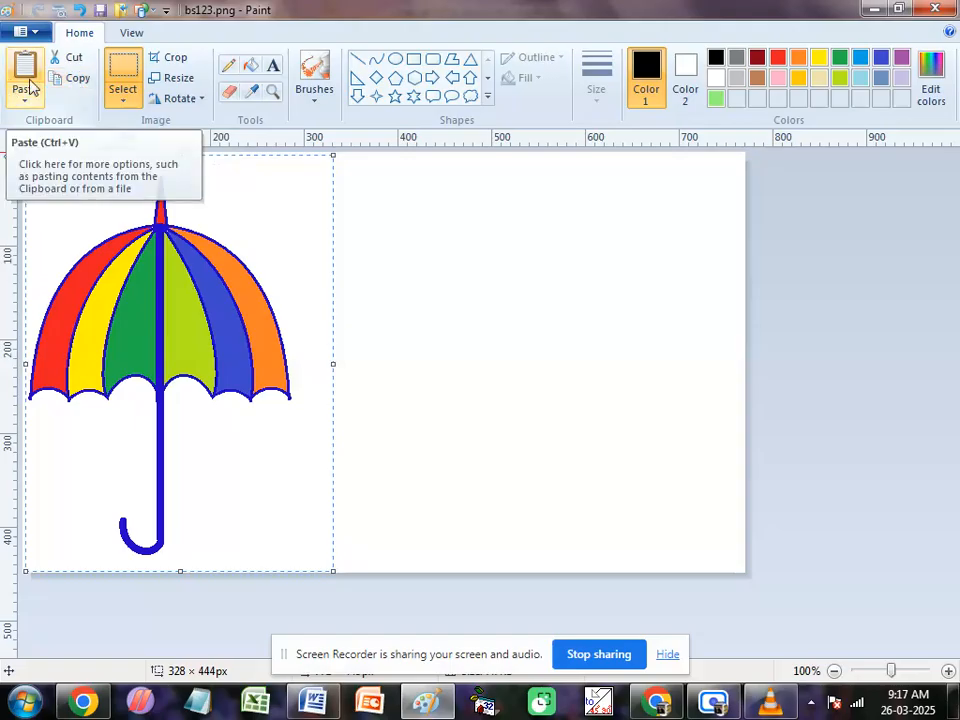
left_click(30, 86)
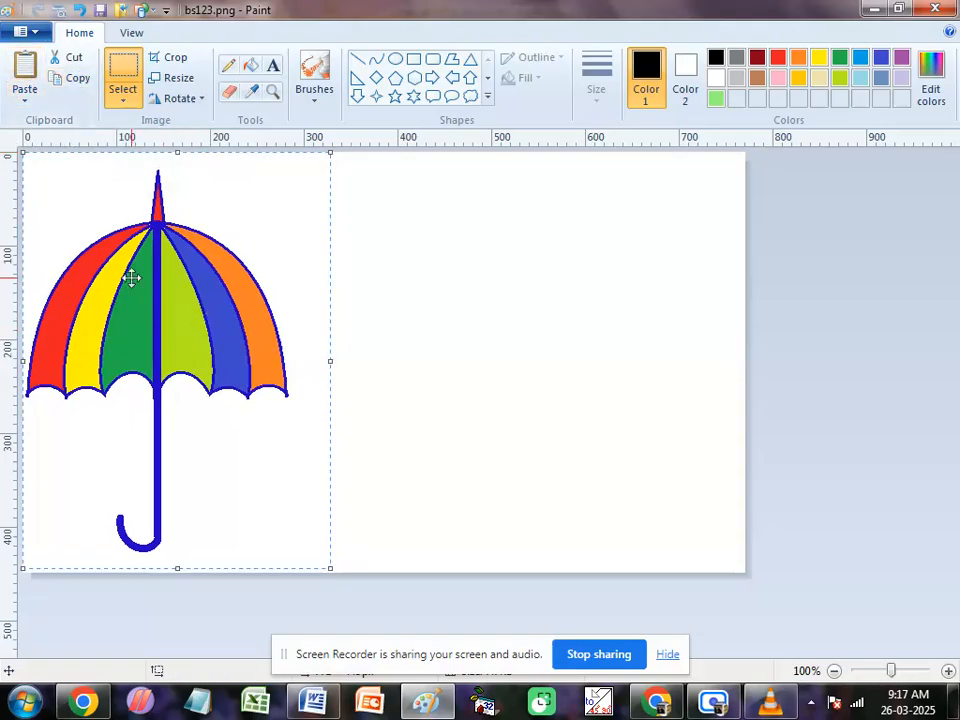
left_click_drag(131, 278, 400, 281)
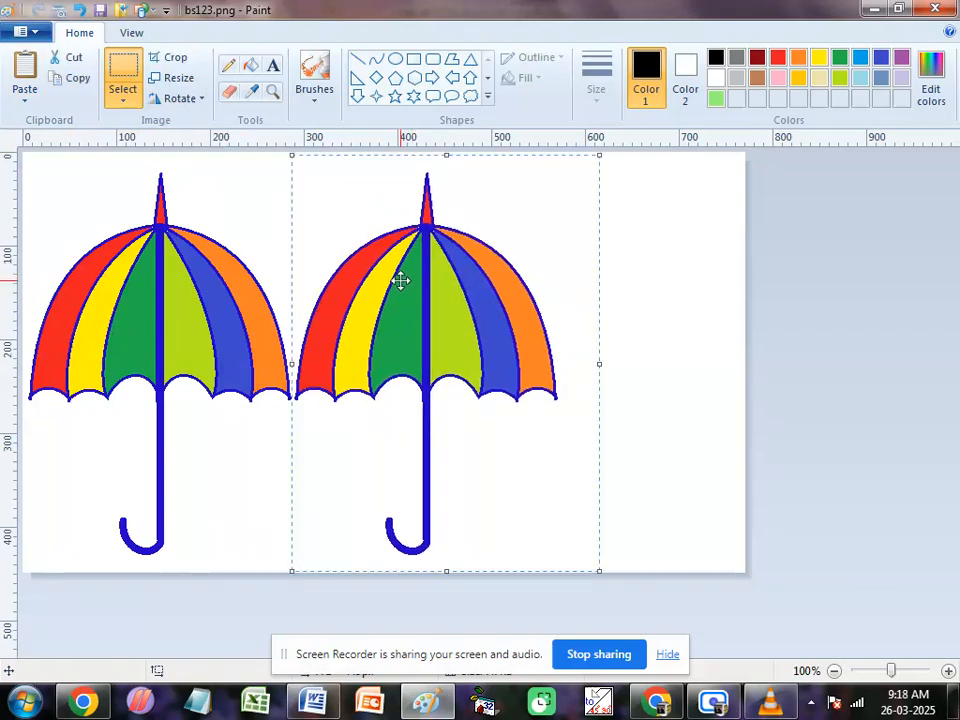
left_click(180, 104)
left_click(204, 204)
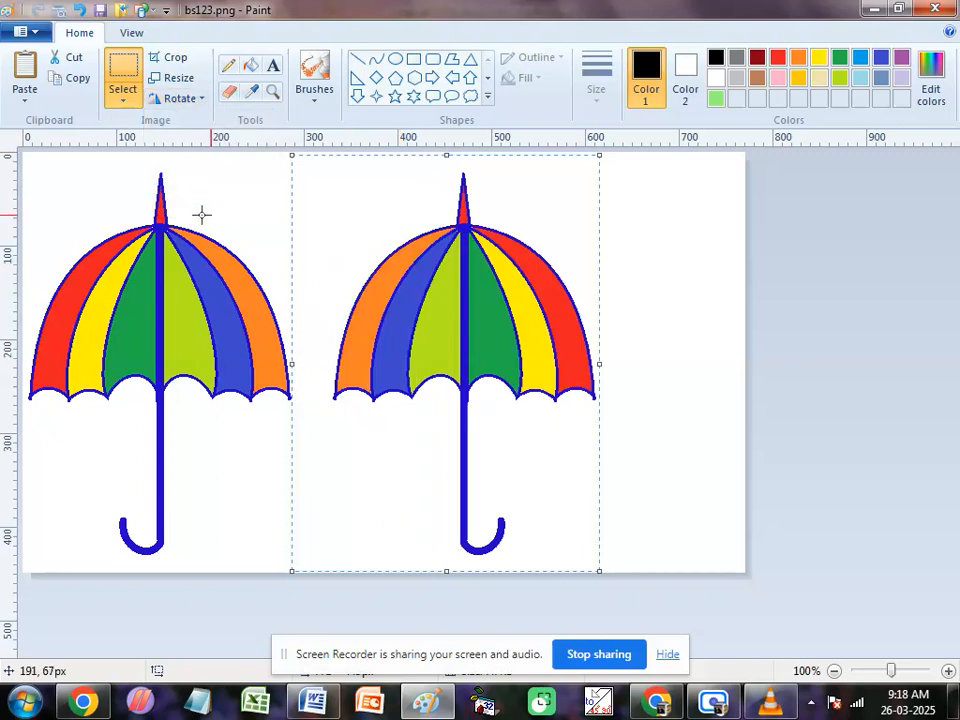
Step: Turn on transparent selection and position the flipped umbrella level with the original so their canopy edges meet
left_click_drag(395, 320, 323, 312)
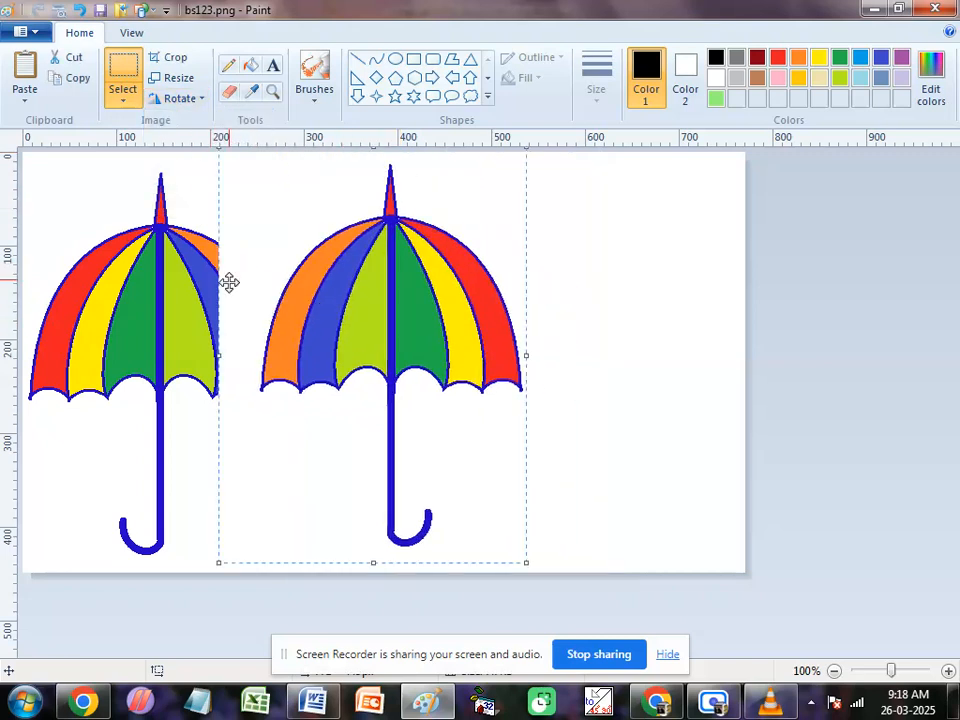
left_click(122, 106)
left_click(150, 268)
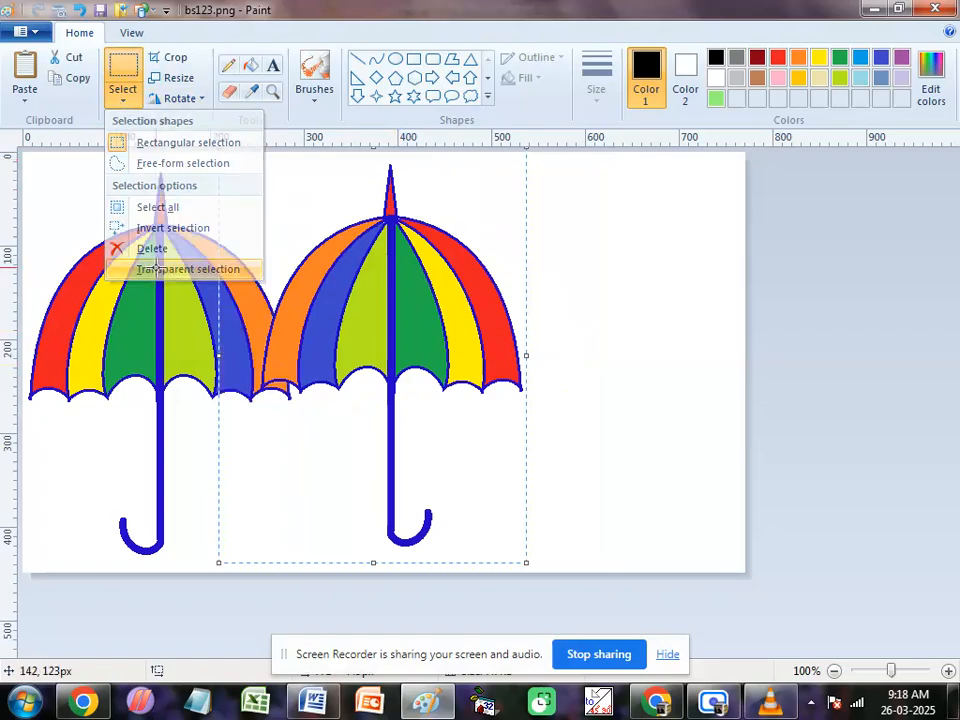
left_click_drag(366, 330, 399, 339)
left_click(602, 281)
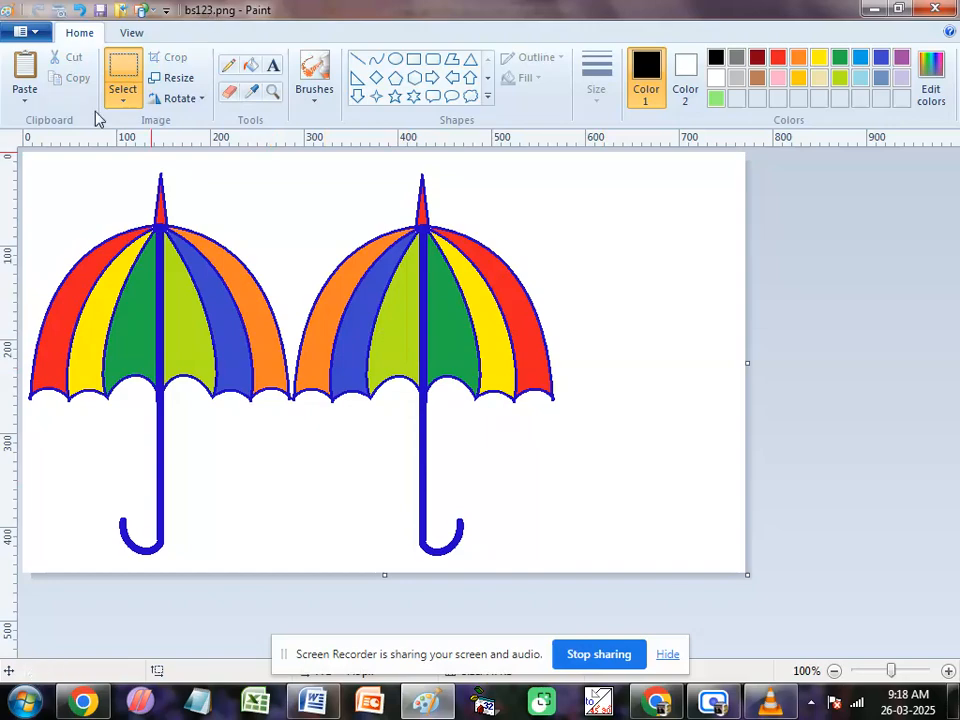
Step: Save the two-umbrella picture under its existing file name and start a new blank picture
left_click(24, 31)
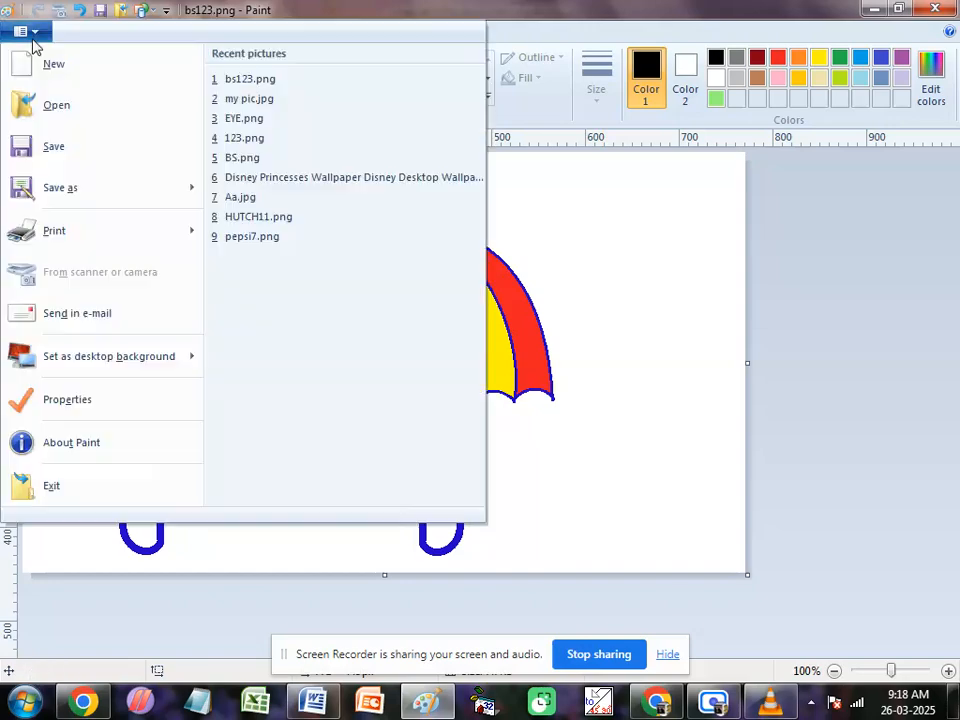
left_click(40, 147)
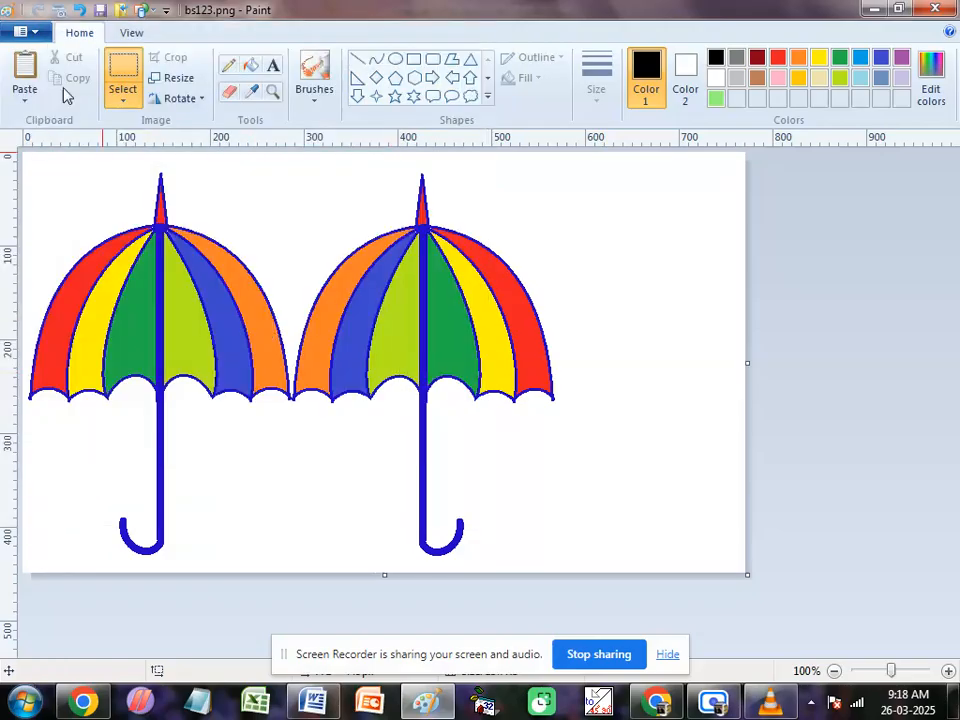
left_click(30, 31)
left_click(38, 60)
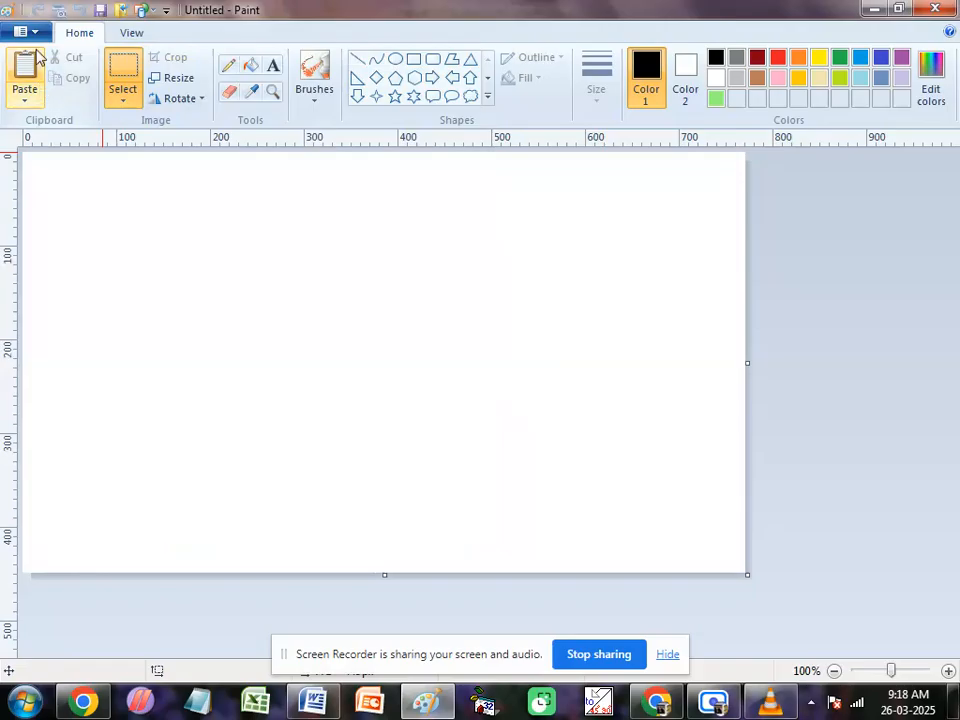
Step: Reopen the recent picture bs123.png to check the saved umbrellas, and start a new blank picture
left_click(33, 31)
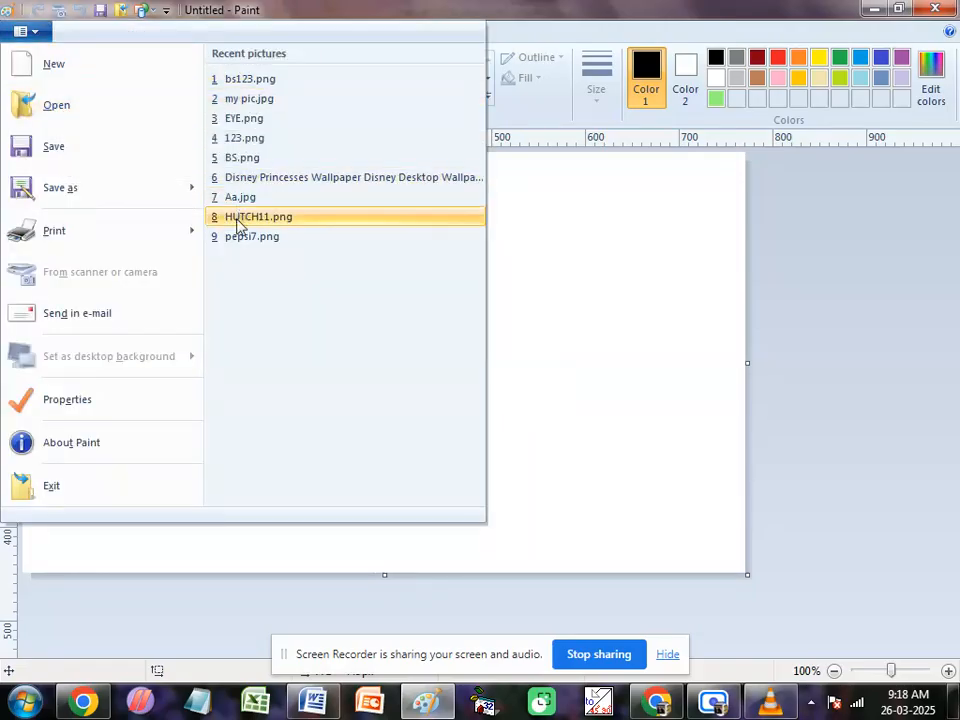
left_click(235, 79)
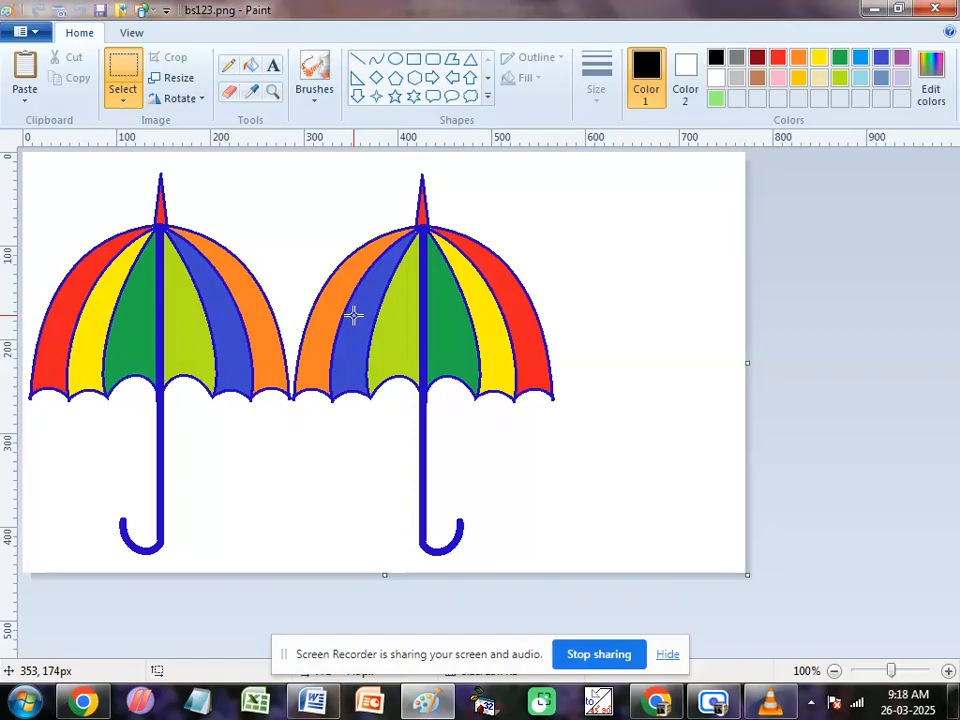
left_click(40, 31)
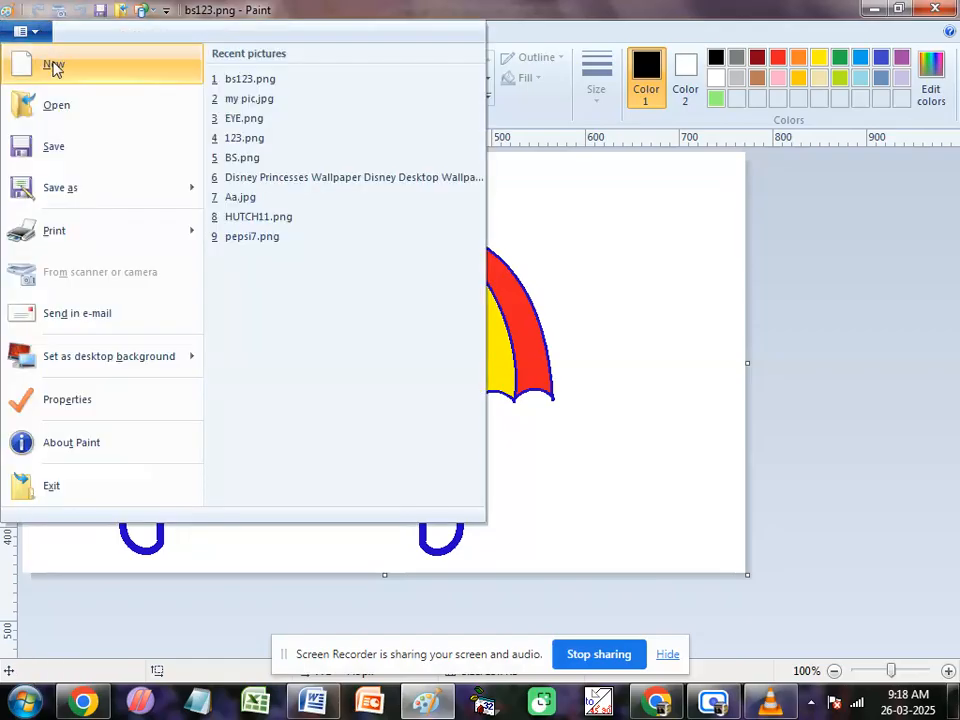
left_click(54, 66)
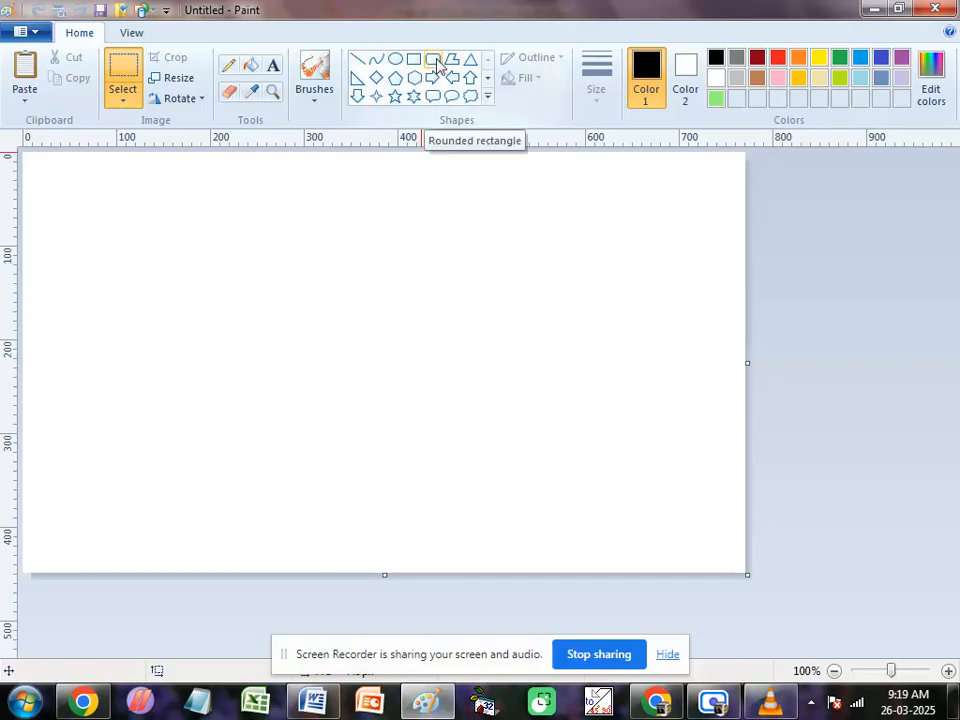
Step: Draw a cloud callout of about 214 x 183 px in the upper middle of the canvas and fill its body and outline light blue
left_click(470, 96)
left_click_drag(258, 207, 456, 371)
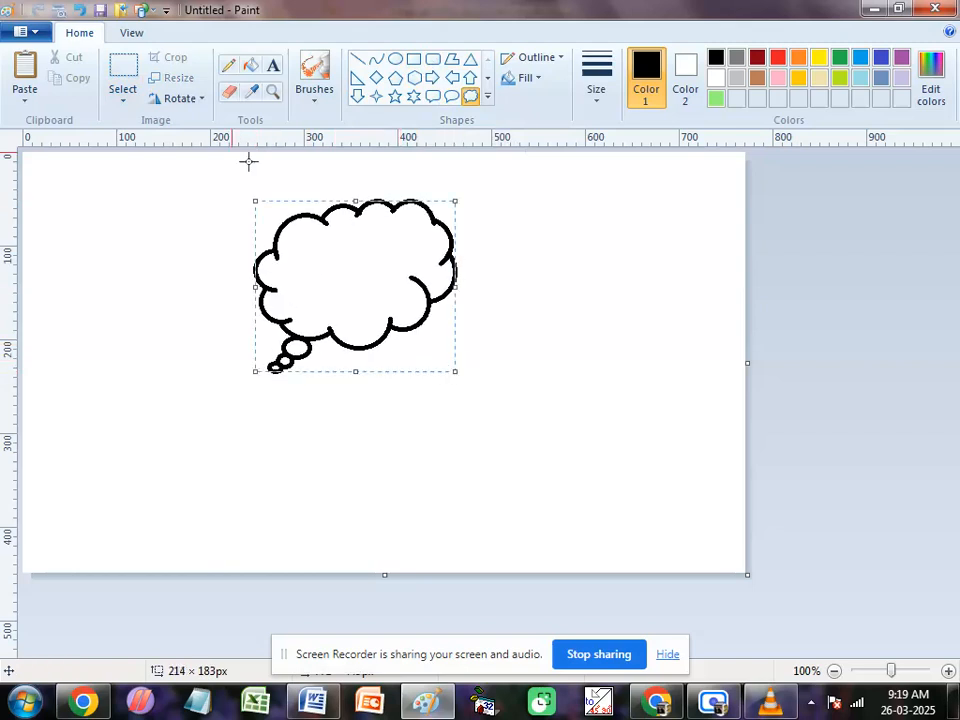
left_click(250, 65)
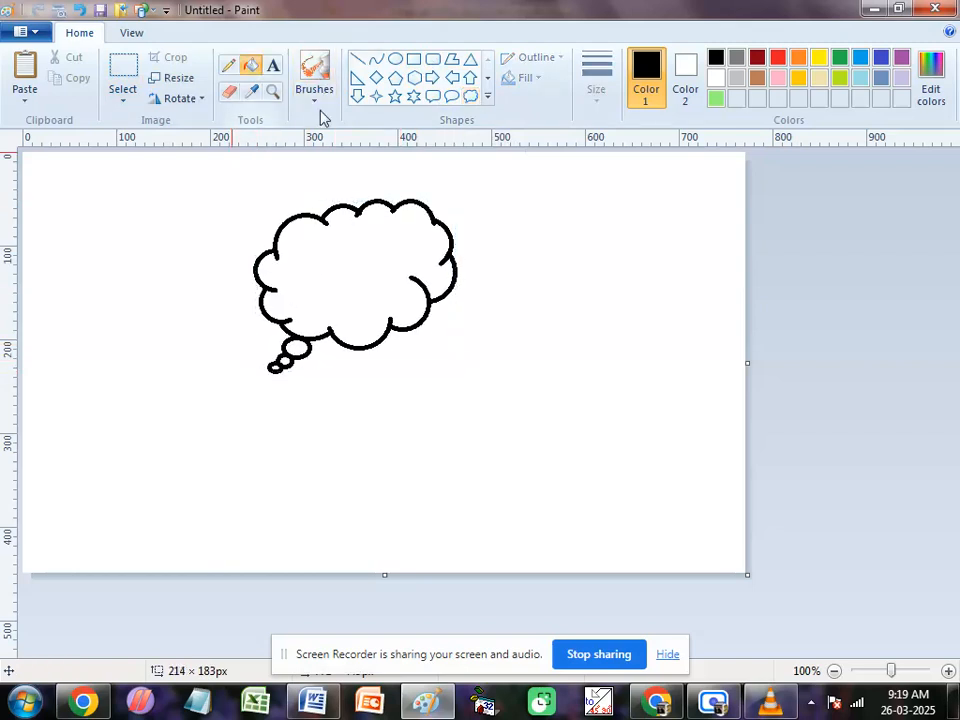
left_click(860, 78)
left_click(403, 244)
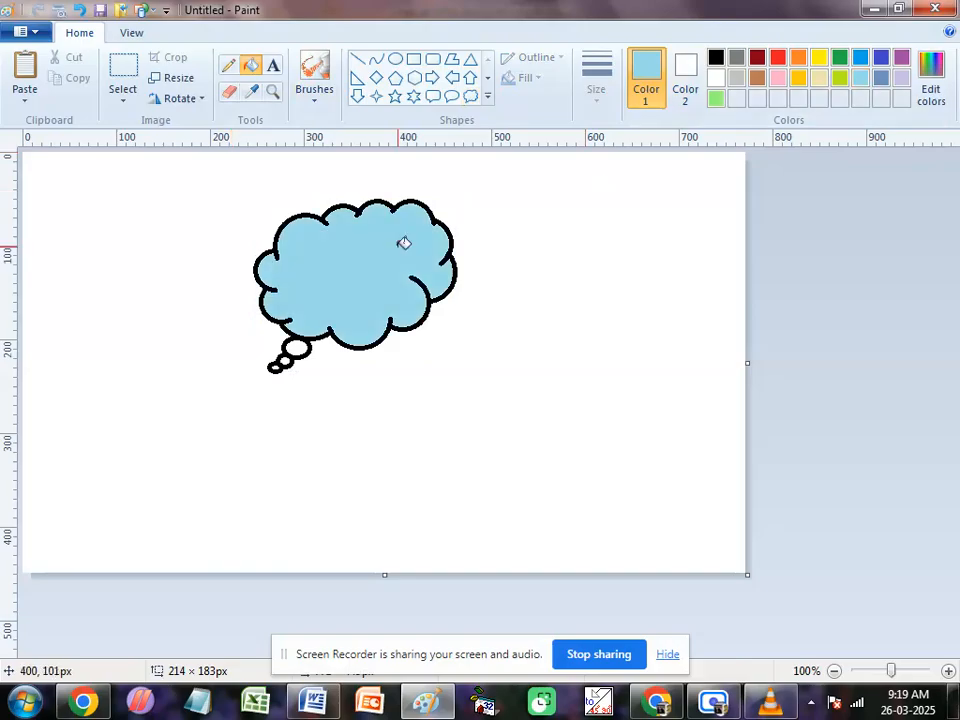
left_click(306, 334)
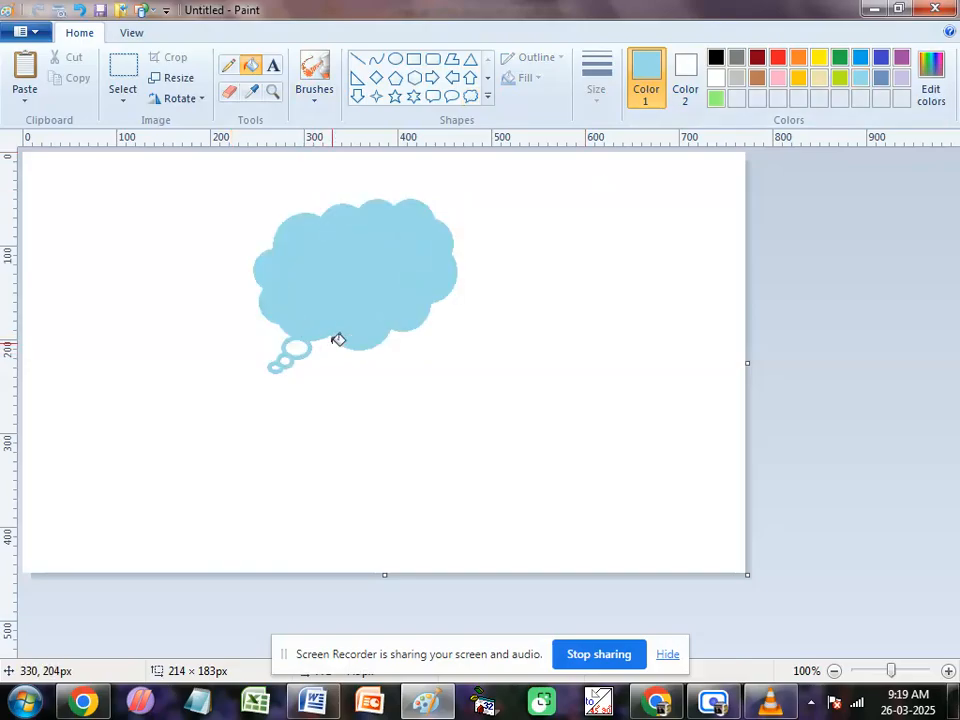
Step: Save the cloud picture as a PNG file named sky in My Pictures
left_click(44, 37)
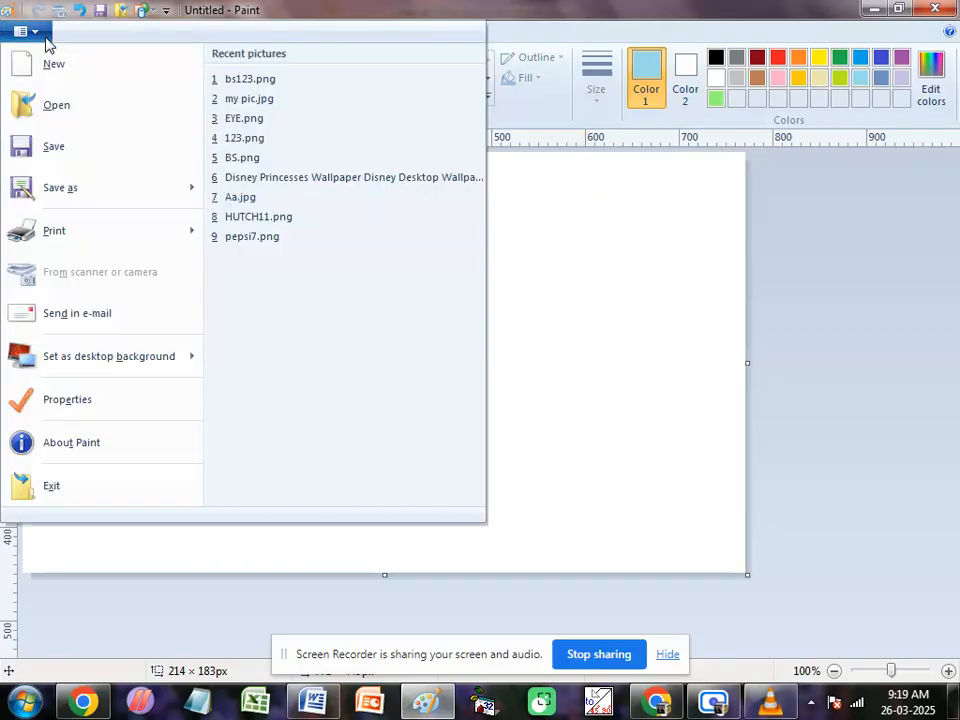
left_click(47, 155)
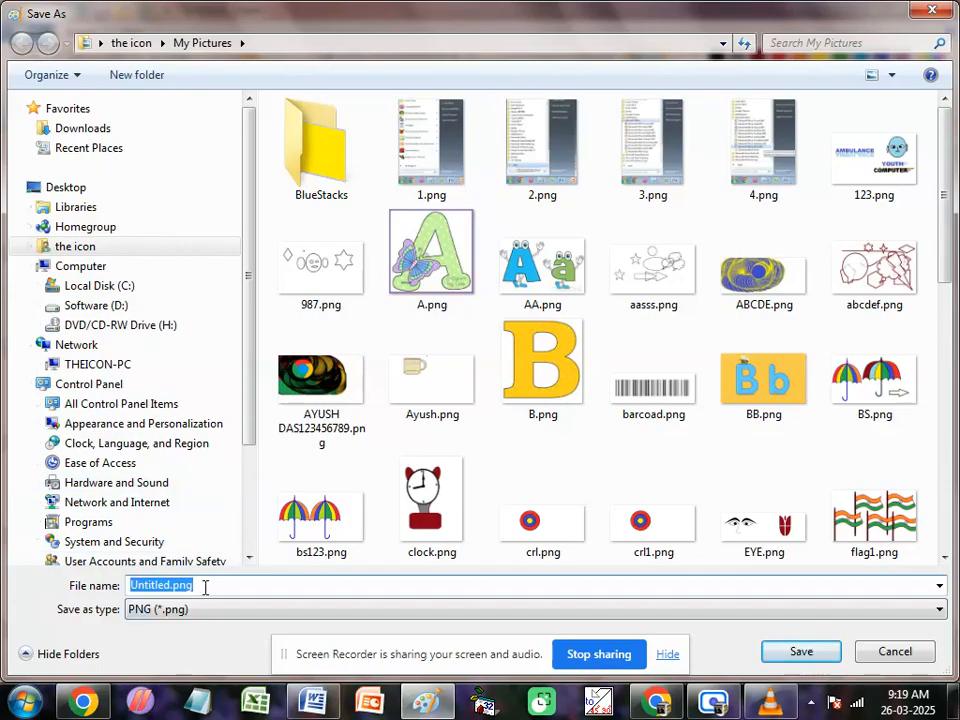
type("sky")
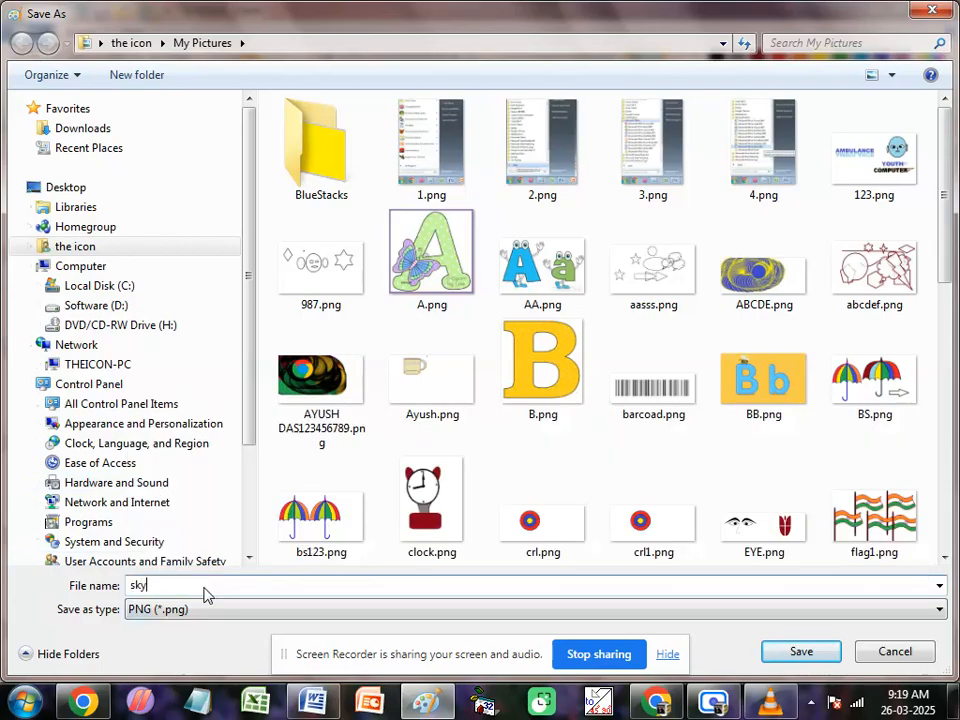
left_click(795, 652)
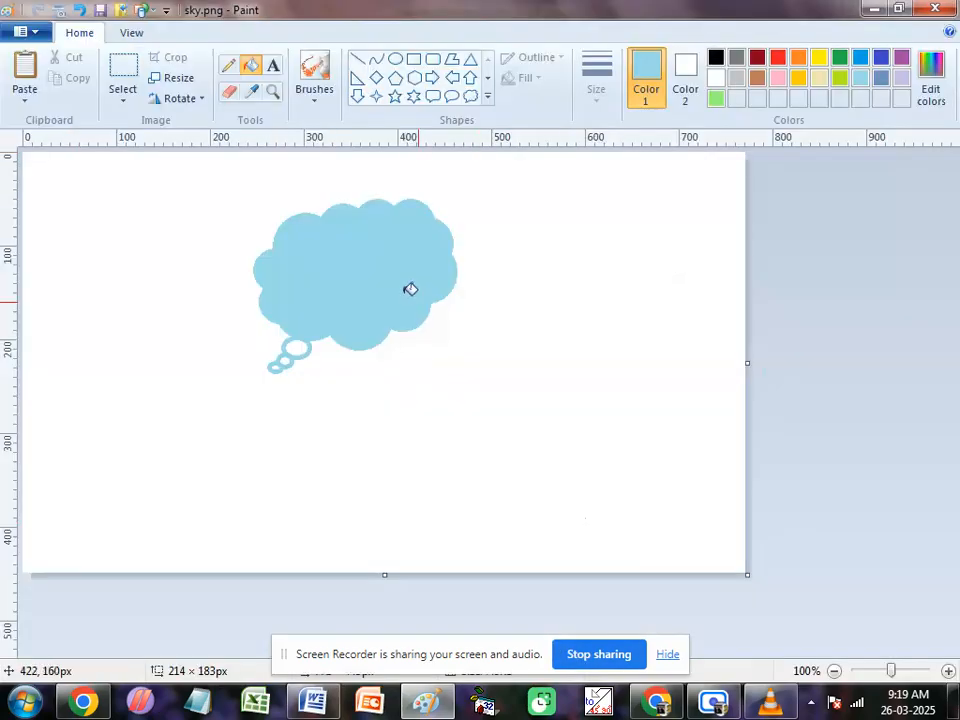
Step: Duplicate the cloud to its left, shrink the copied selection to about 202 x 144 px, and place another small copy below the original cloud
left_click(470, 96)
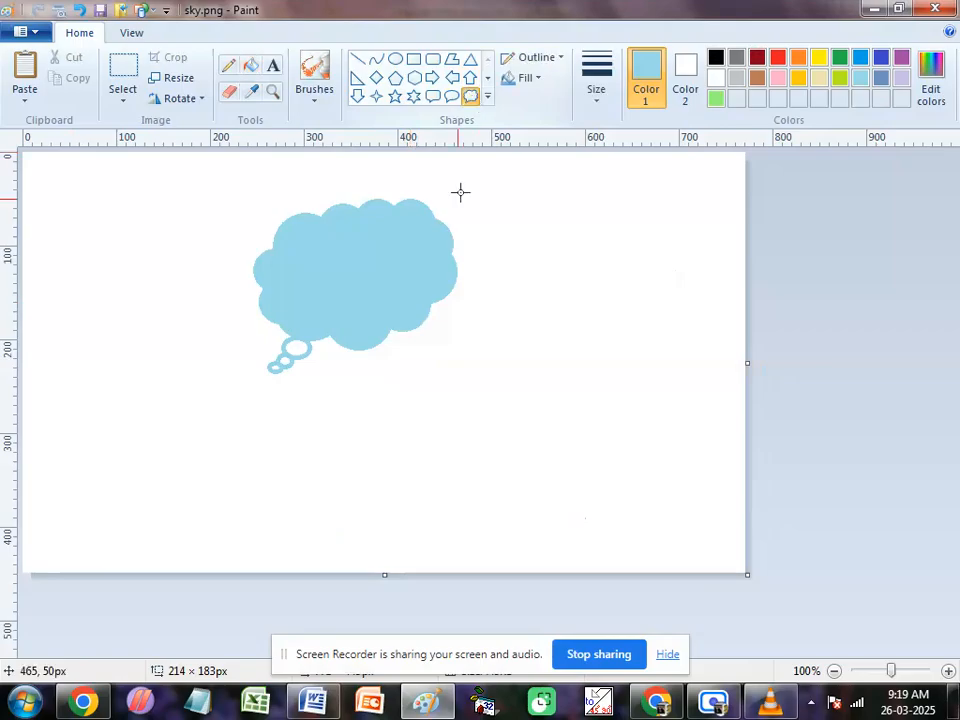
left_click(122, 72)
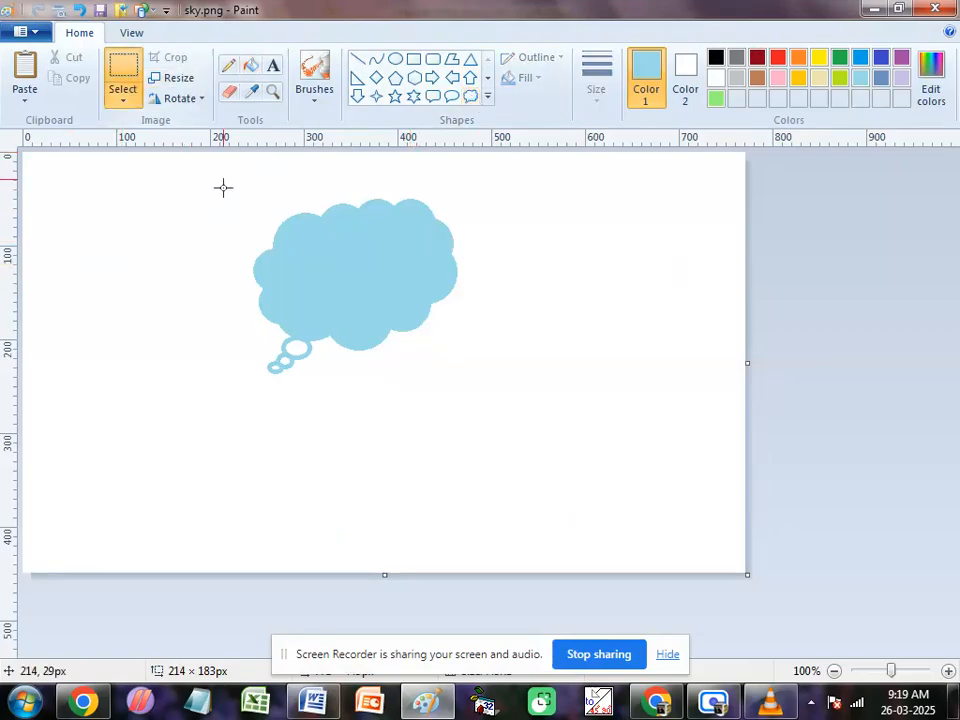
left_click_drag(206, 179, 510, 384)
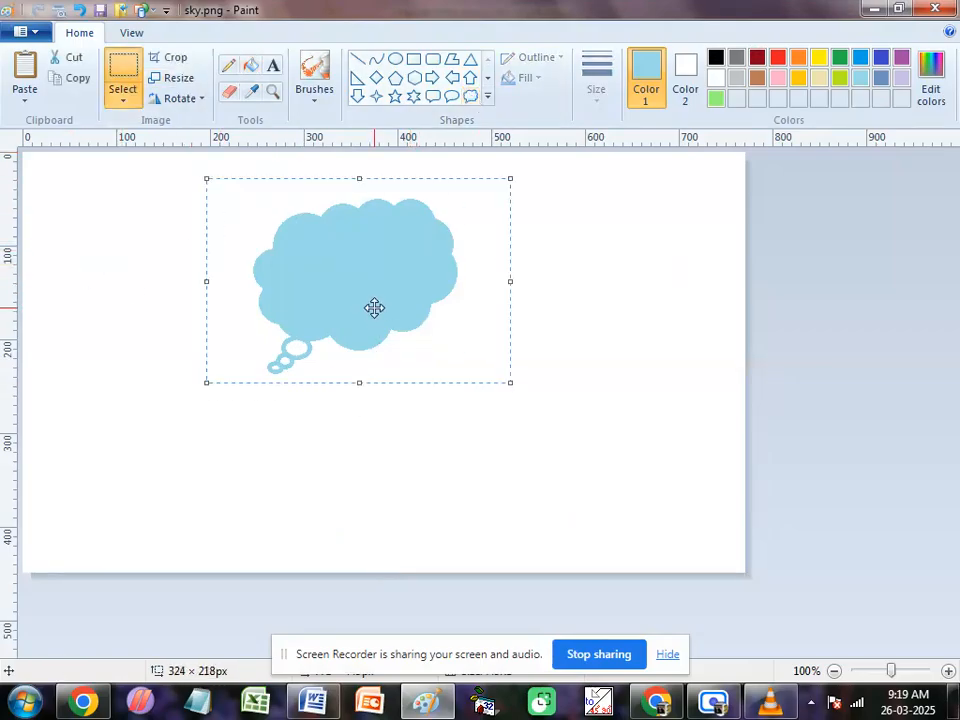
left_click_drag(373, 306, 159, 300)
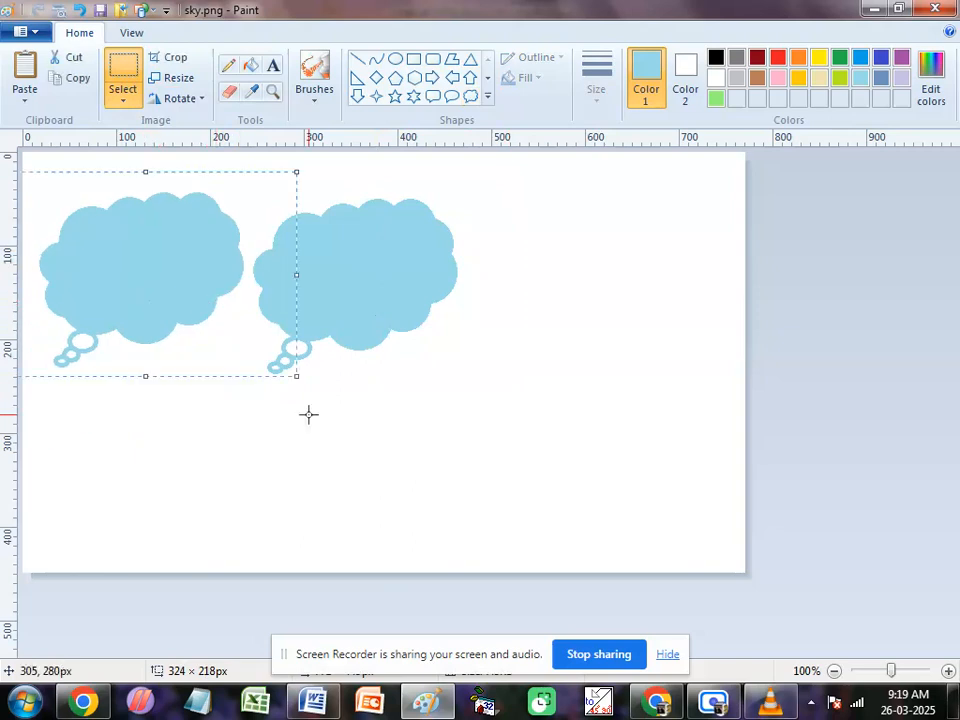
left_click_drag(297, 377, 182, 306)
left_click_drag(122, 259, 364, 419)
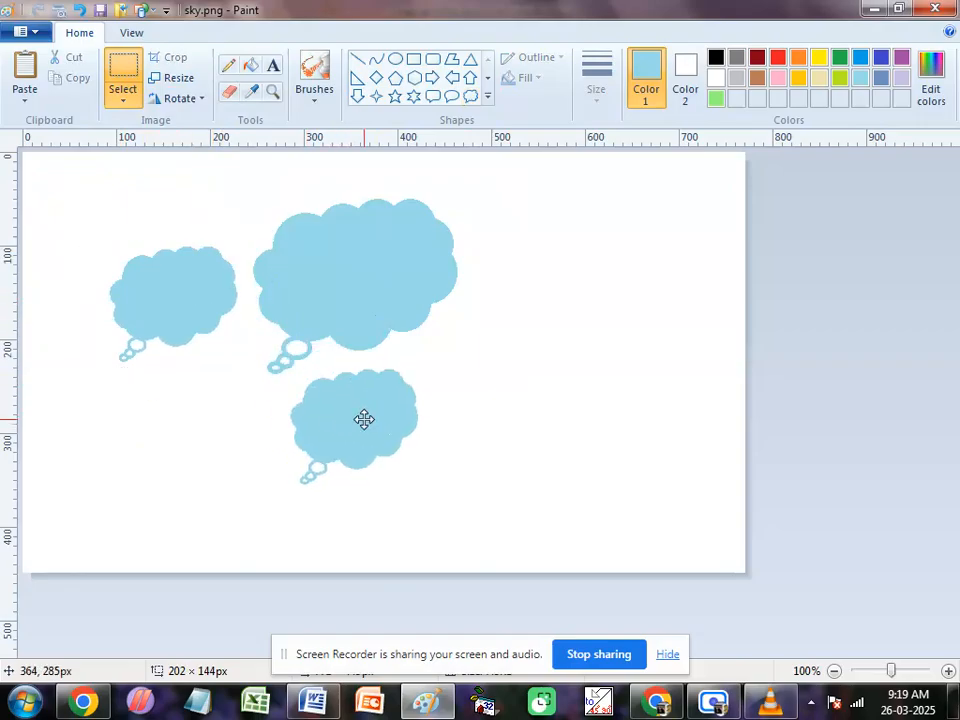
left_click(489, 450)
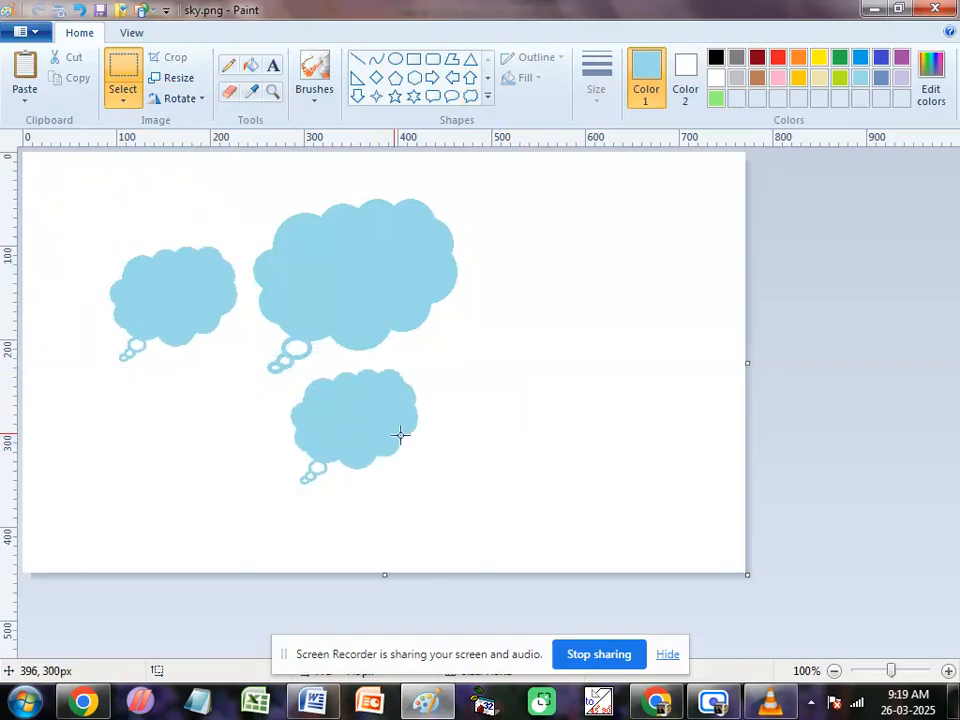
Step: Save the three-cloud picture under its existing name, and save a JPEG copy named sky1.jpg
left_click(40, 32)
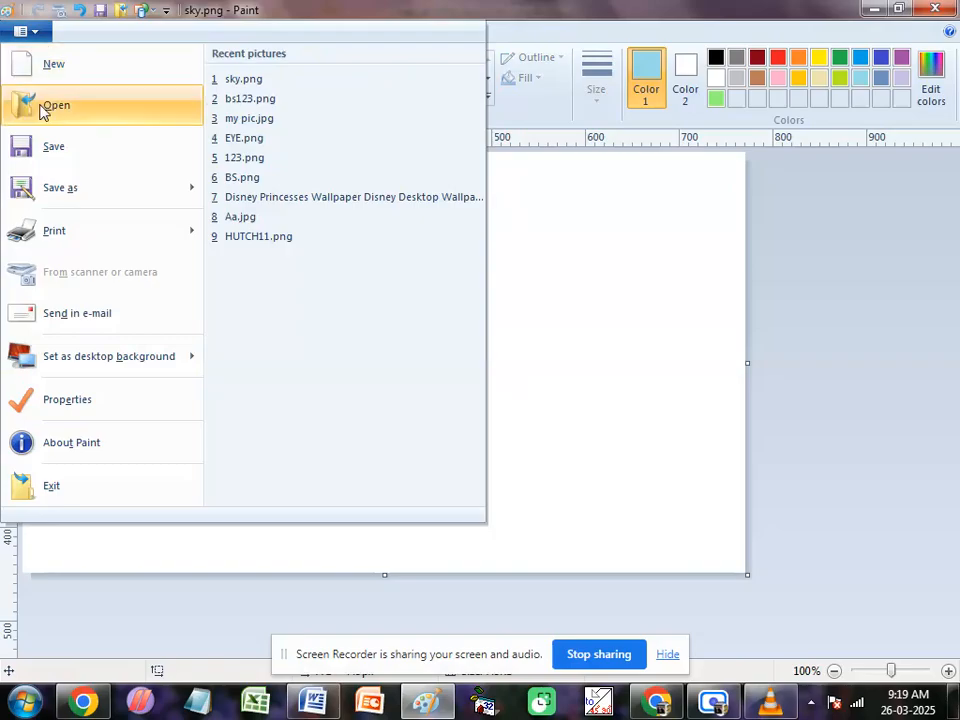
left_click(47, 150)
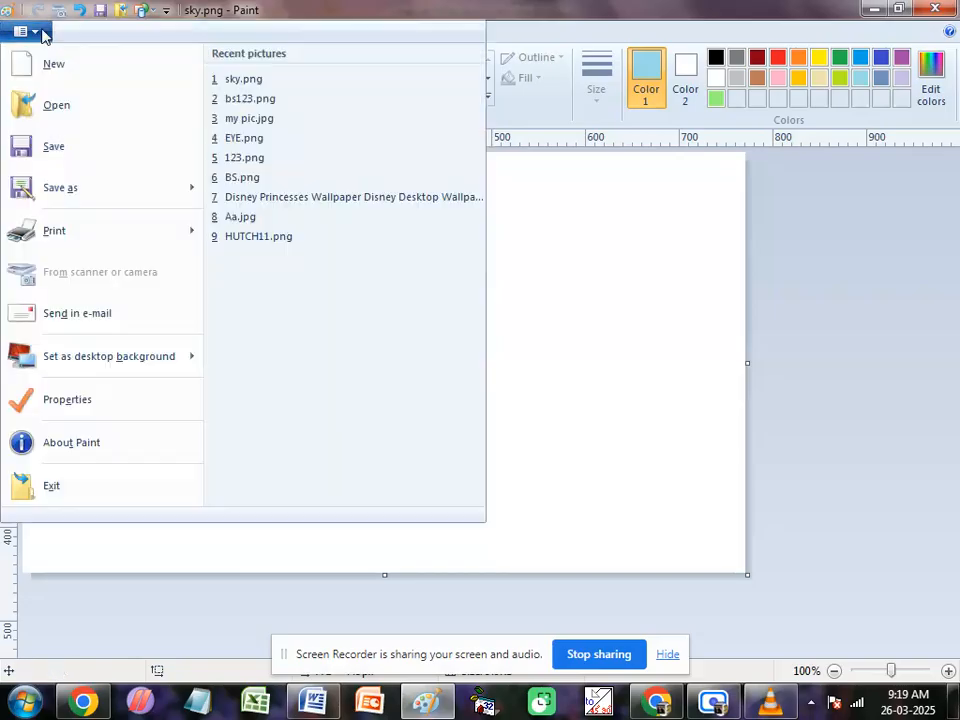
left_click(28, 32)
mouse_move(101, 206)
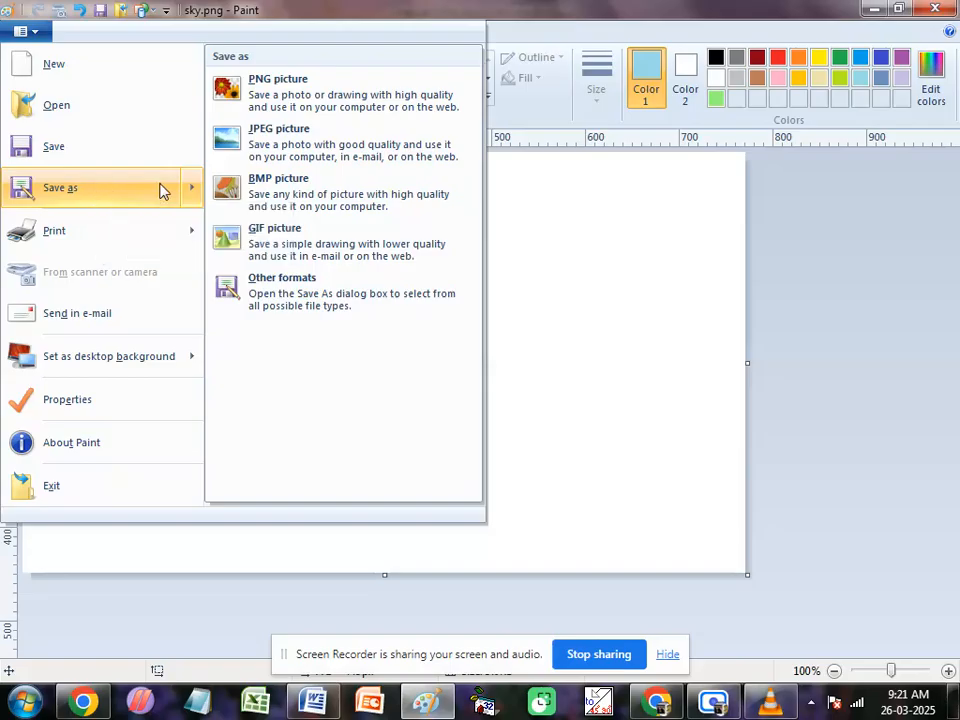
left_click(257, 148)
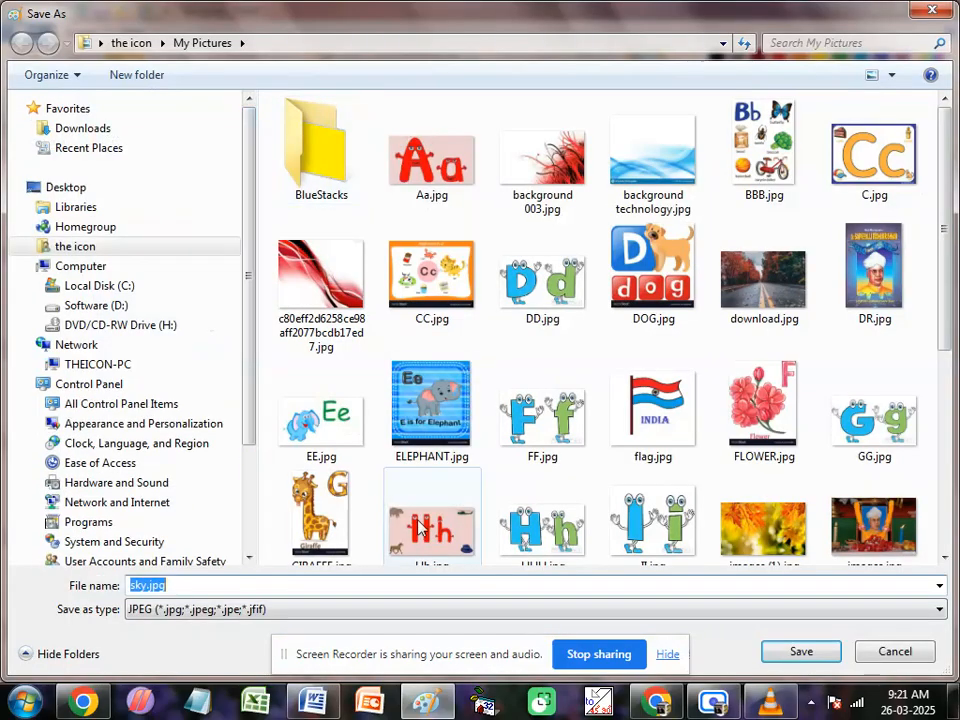
left_click(148, 585)
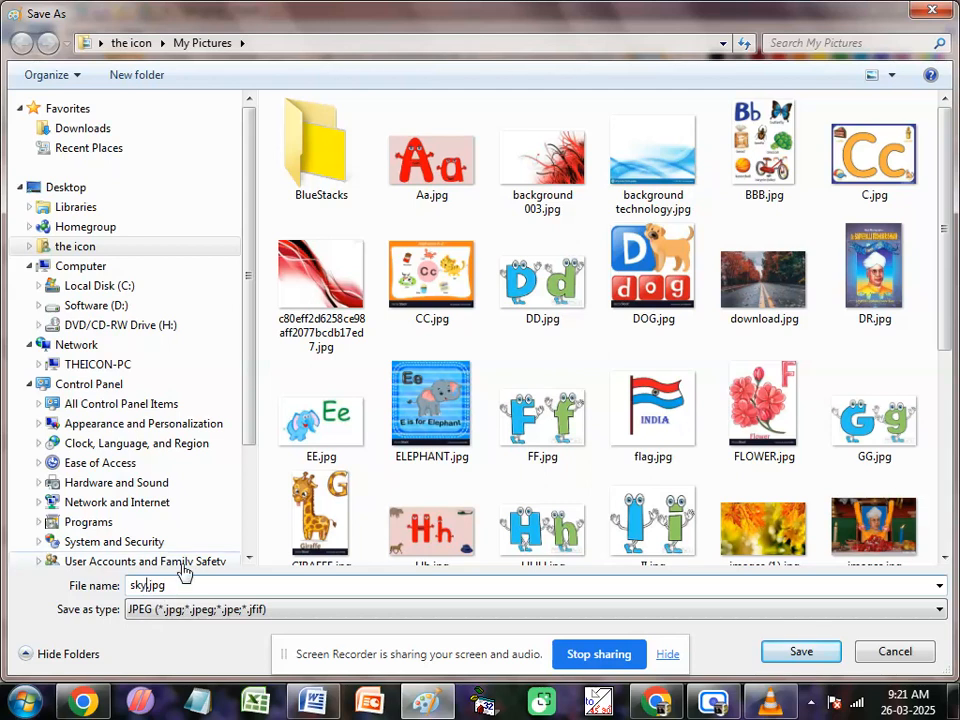
type("1")
left_click(791, 651)
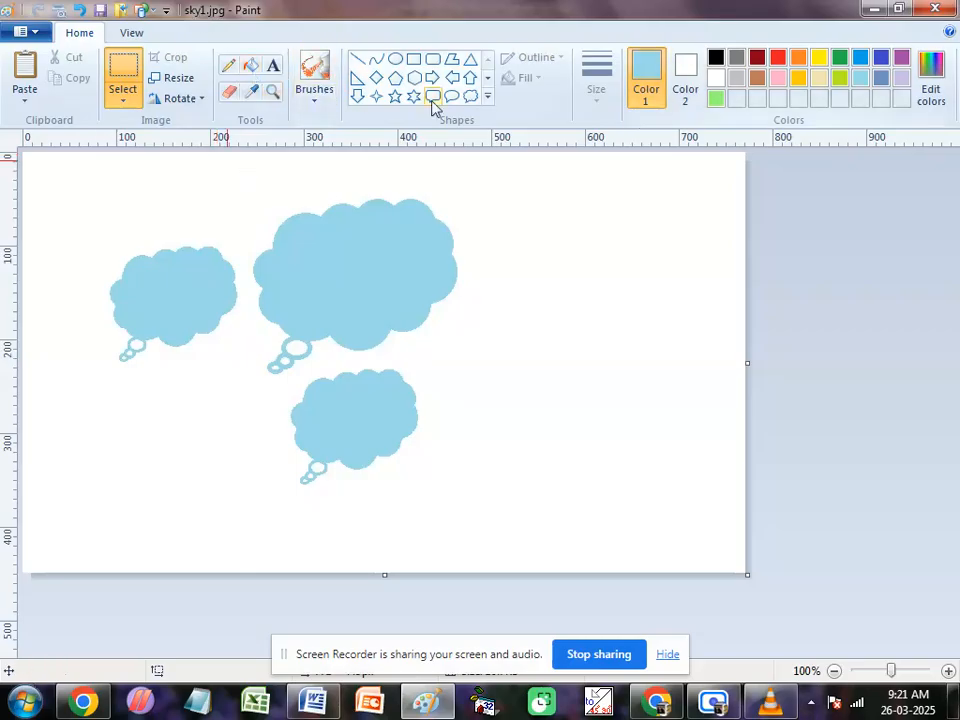
Step: Fill the bodies of all three clouds with brown
left_click(251, 66)
left_click(757, 78)
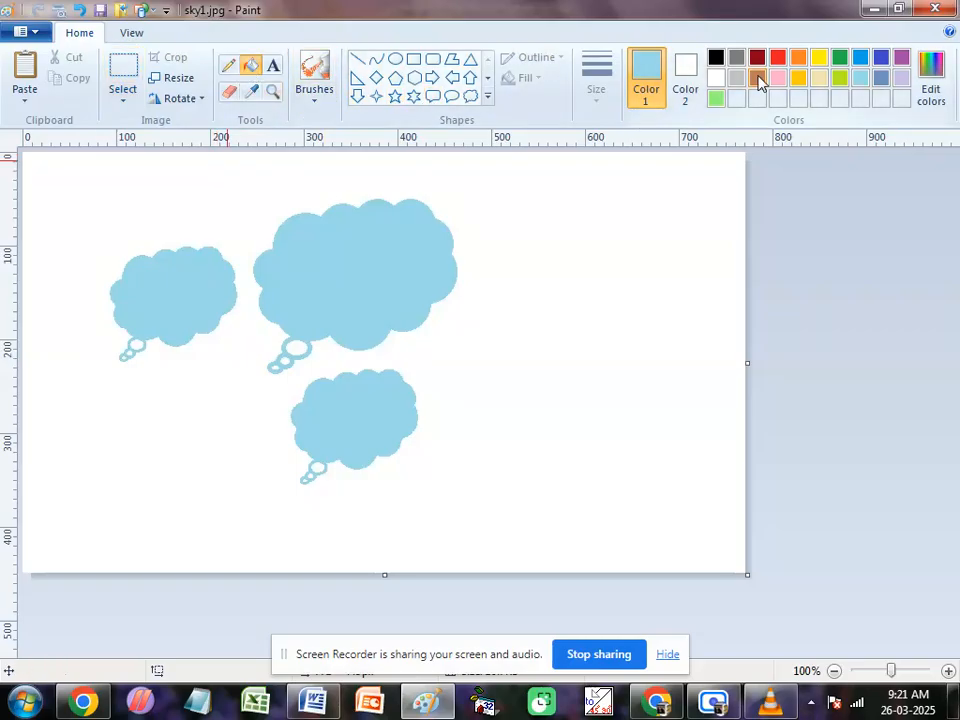
left_click(383, 405)
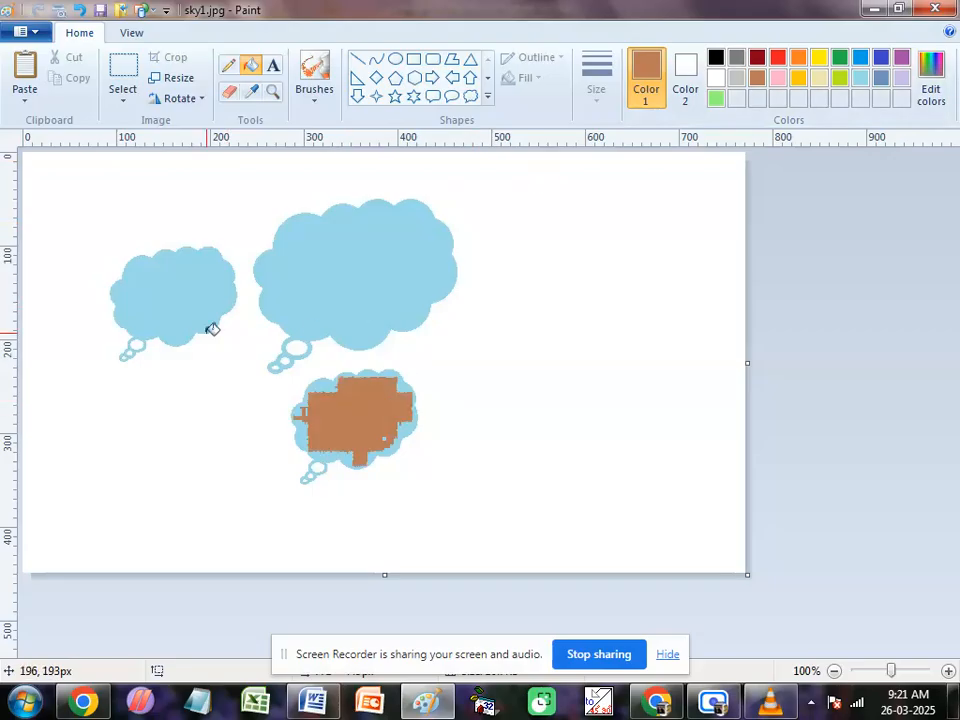
left_click(230, 295)
left_click(376, 258)
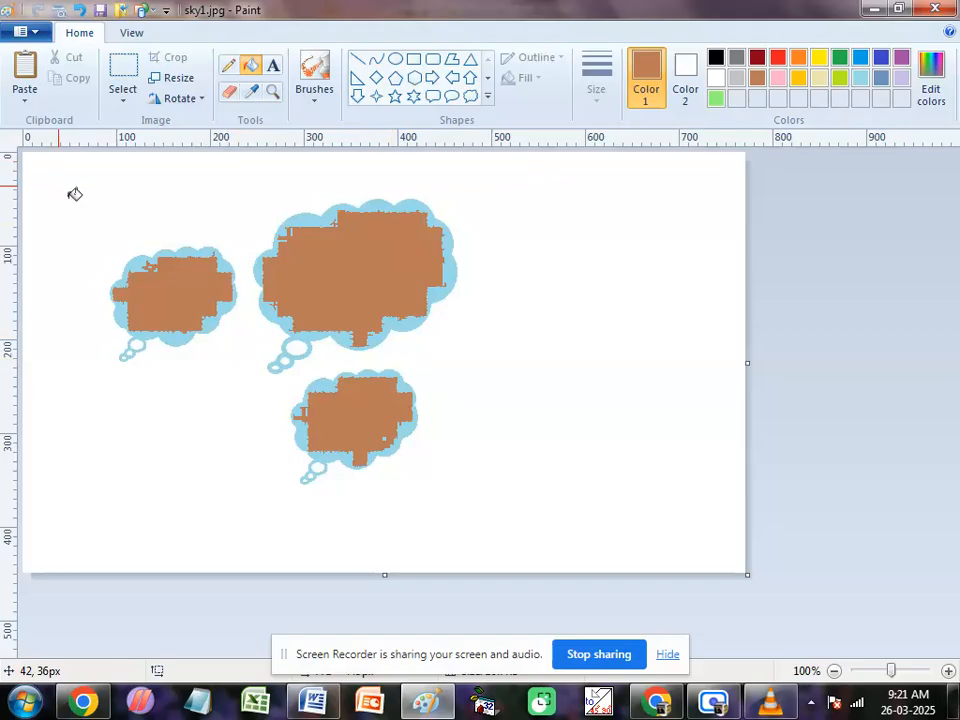
Step: Save the brown-cloud version as a separate JPEG file named sky2.jpg
left_click(25, 31)
mouse_move(64, 193)
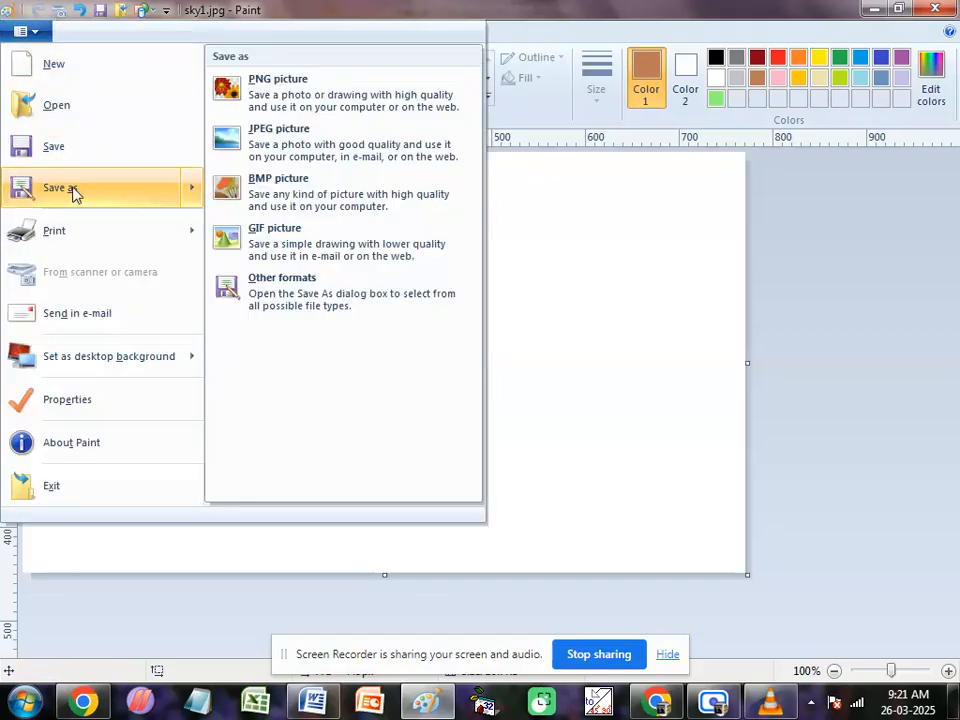
left_click(122, 199)
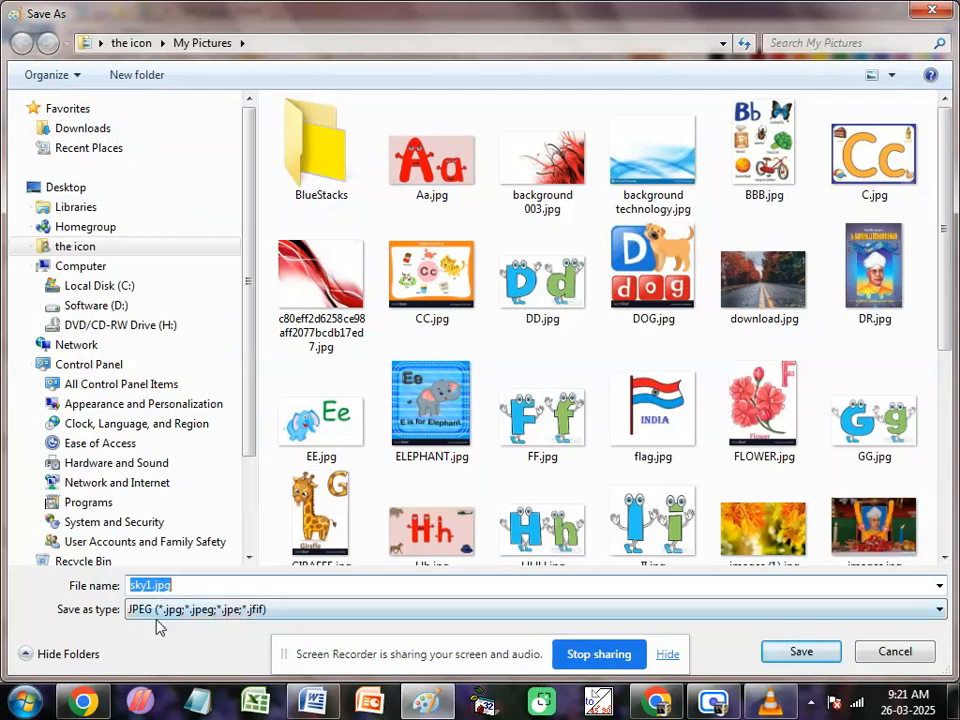
left_click(147, 586)
key("BackSpace")
type("1")
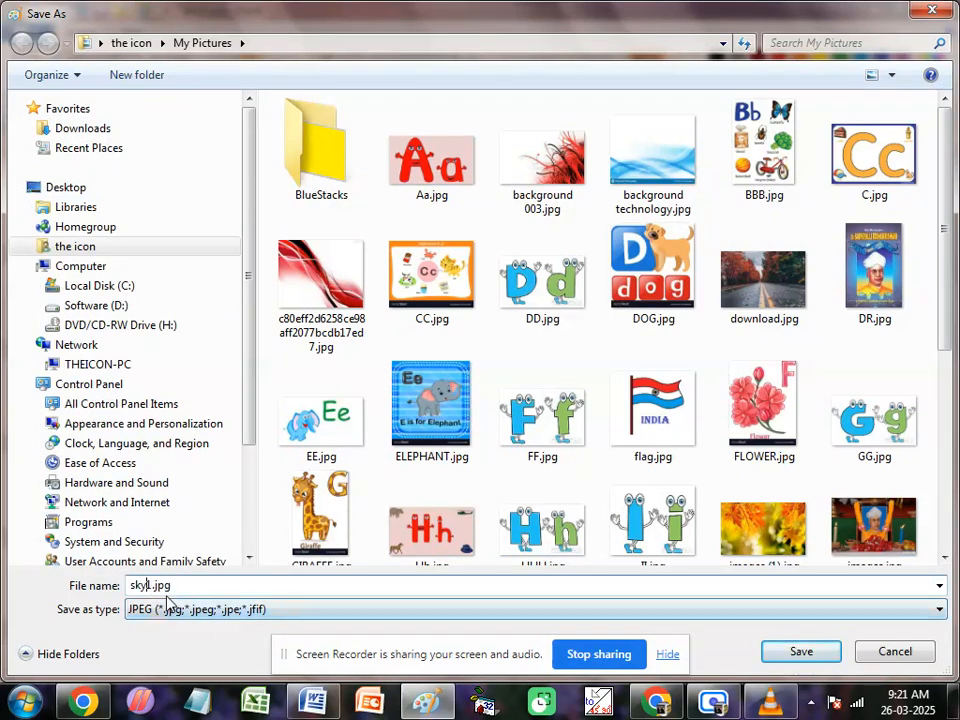
key("BackSpace")
type("2")
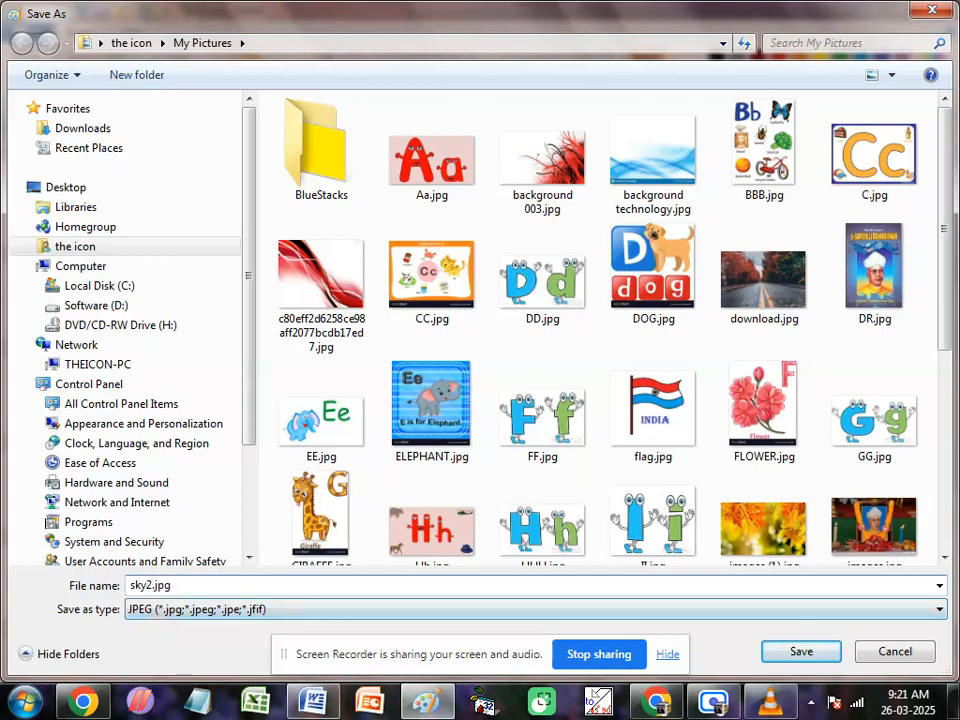
left_click(762, 658)
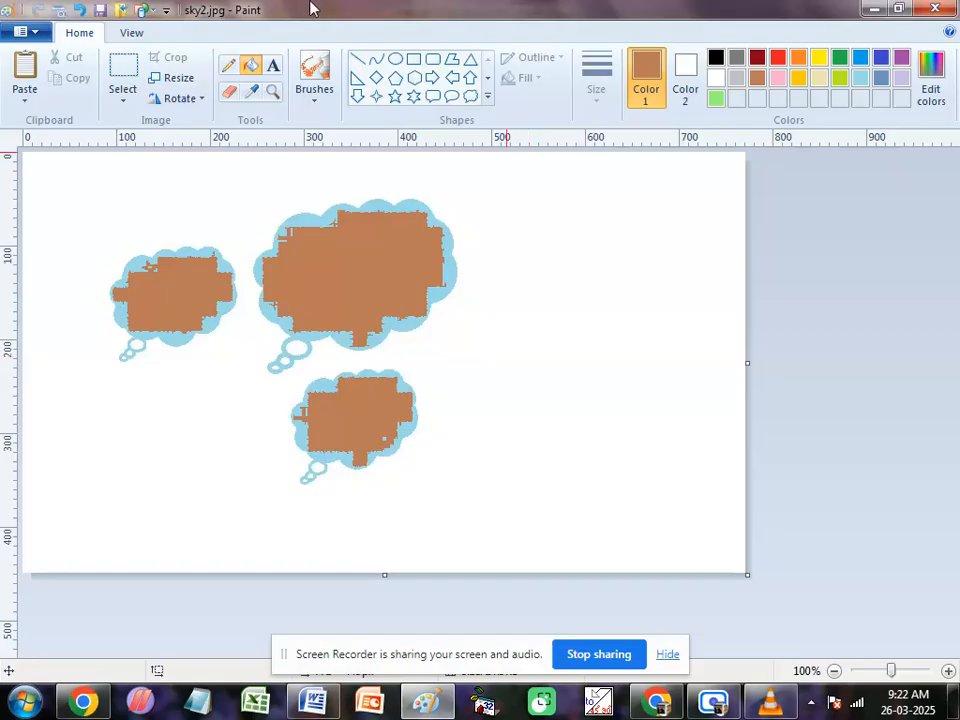
Step: Reopen the recently saved picture sky1.jpg, followed by sky.png, to compare the saved versions
left_click(27, 33)
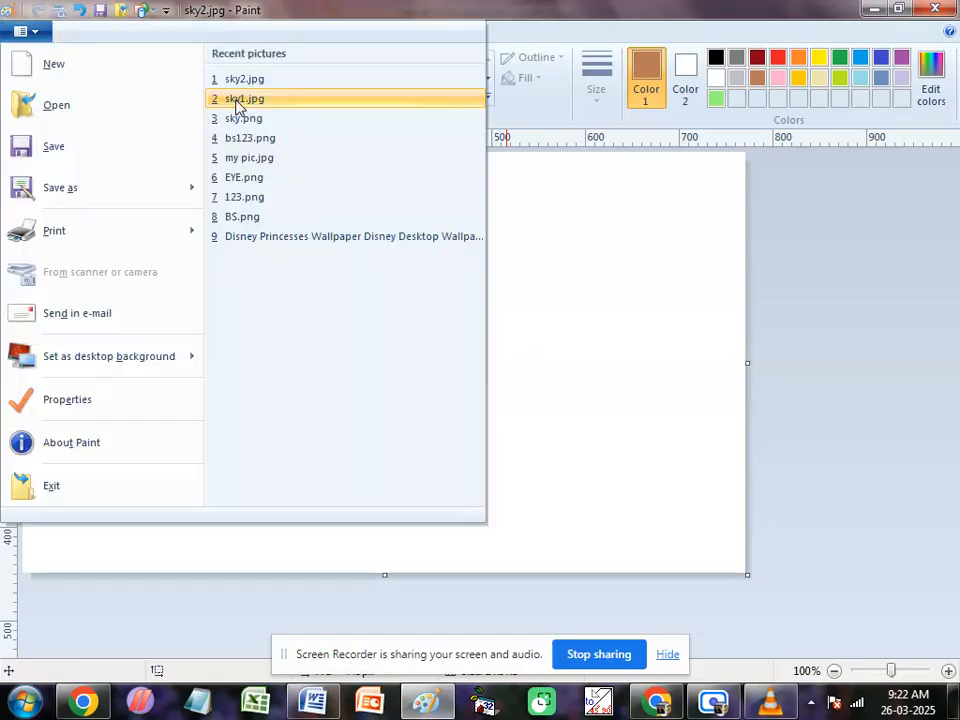
left_click(237, 101)
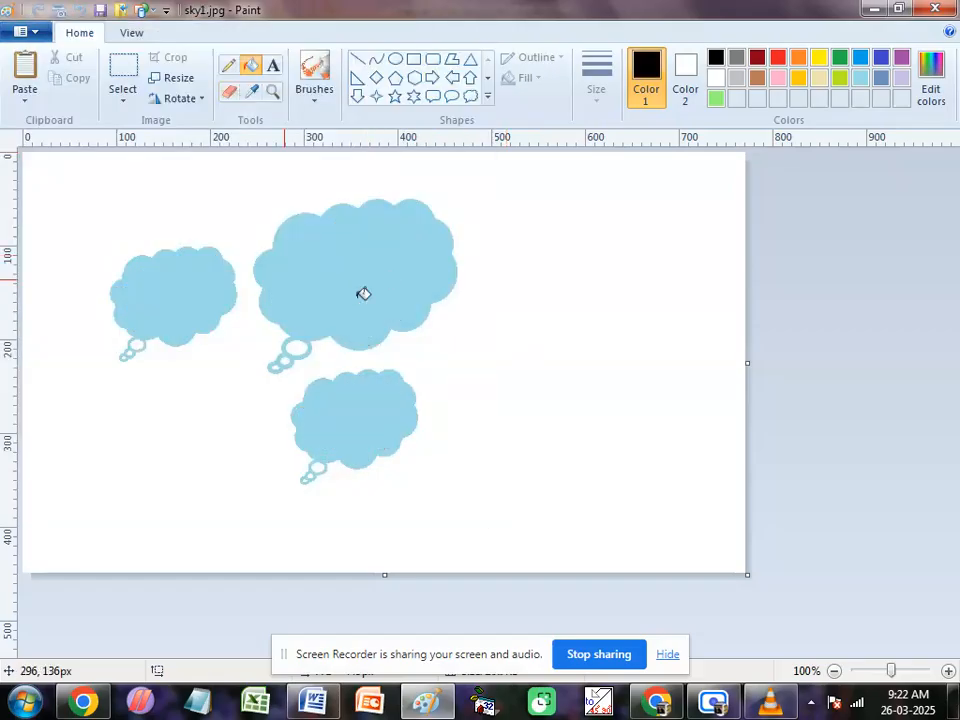
left_click(40, 32)
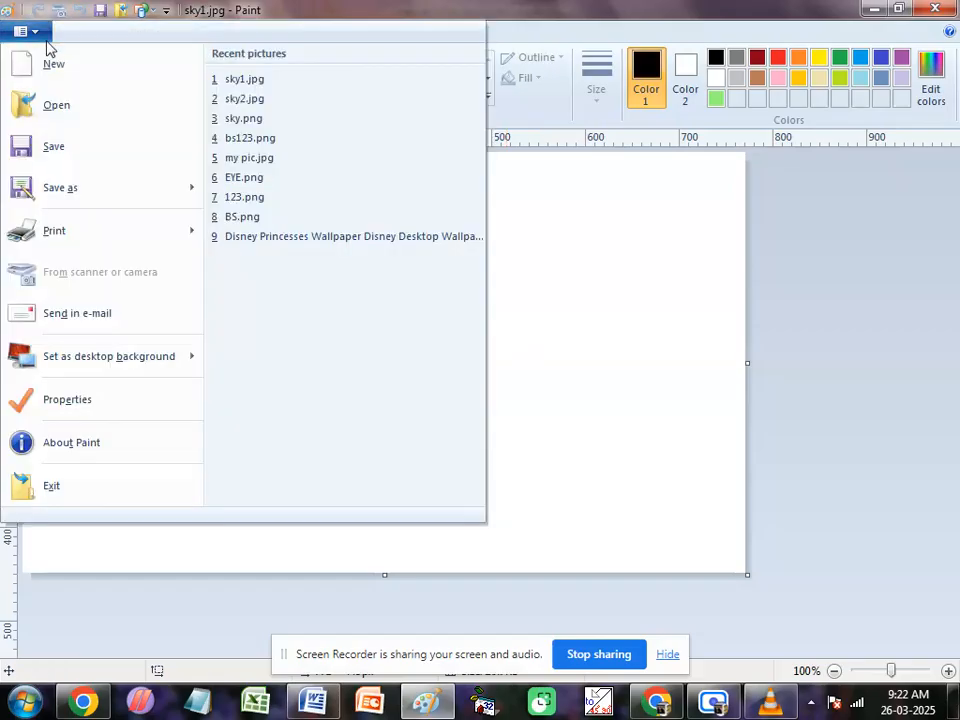
left_click(248, 121)
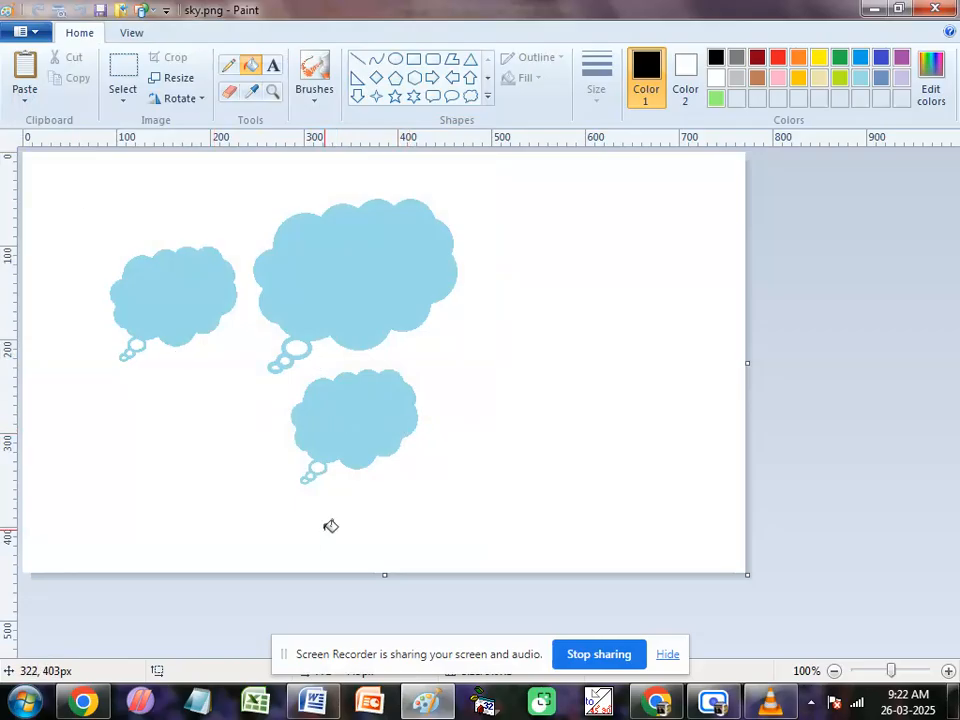
Step: Switch to the Word course notes and review the entries for the New, Save, Save As and Print commands
left_click(313, 700)
scroll(289, 527, "down", 1)
scroll(289, 527, "down", 1)
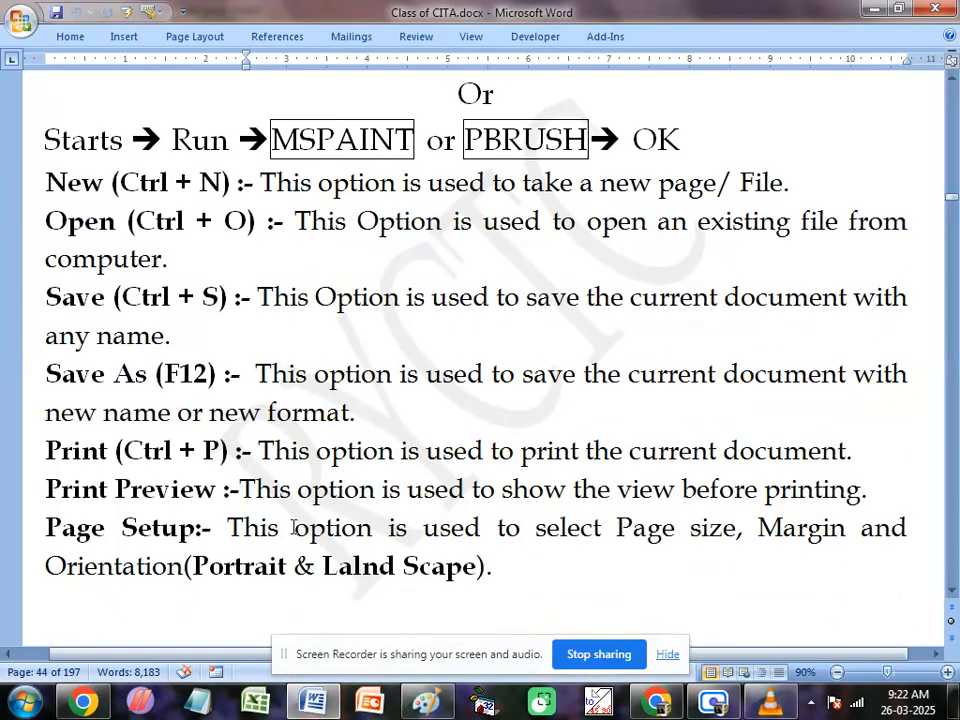
left_click(118, 182)
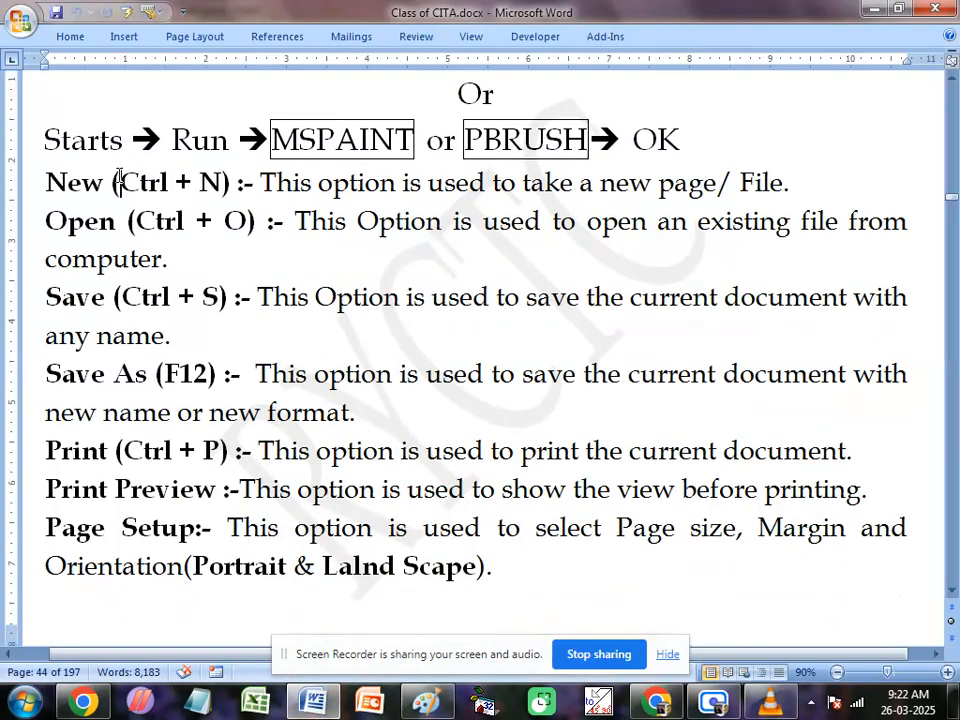
left_click_drag(118, 182, 218, 182)
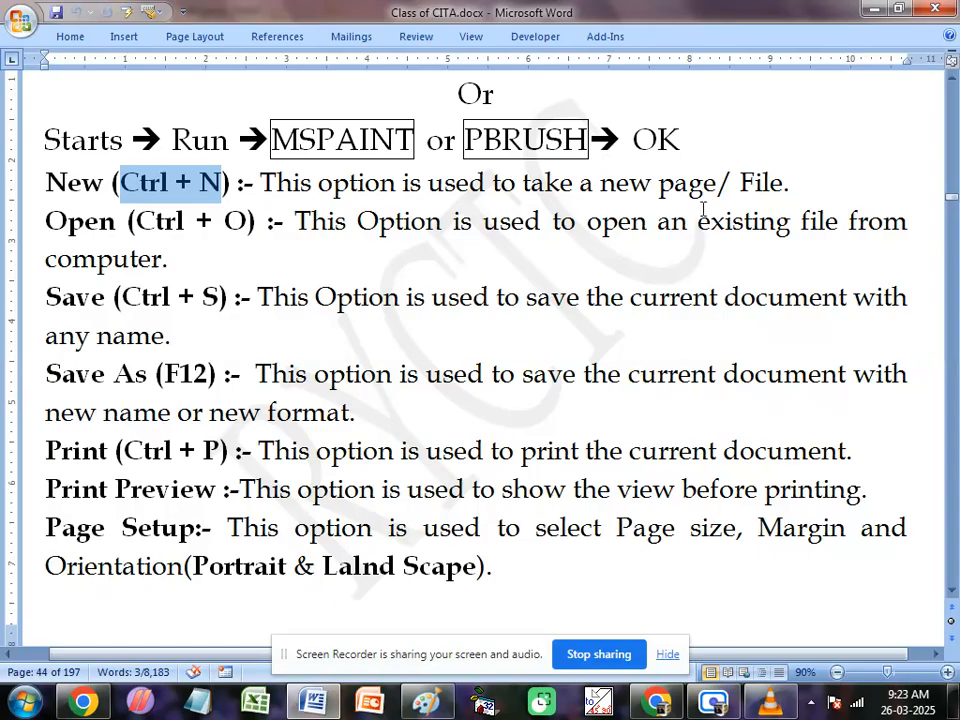
left_click(126, 298)
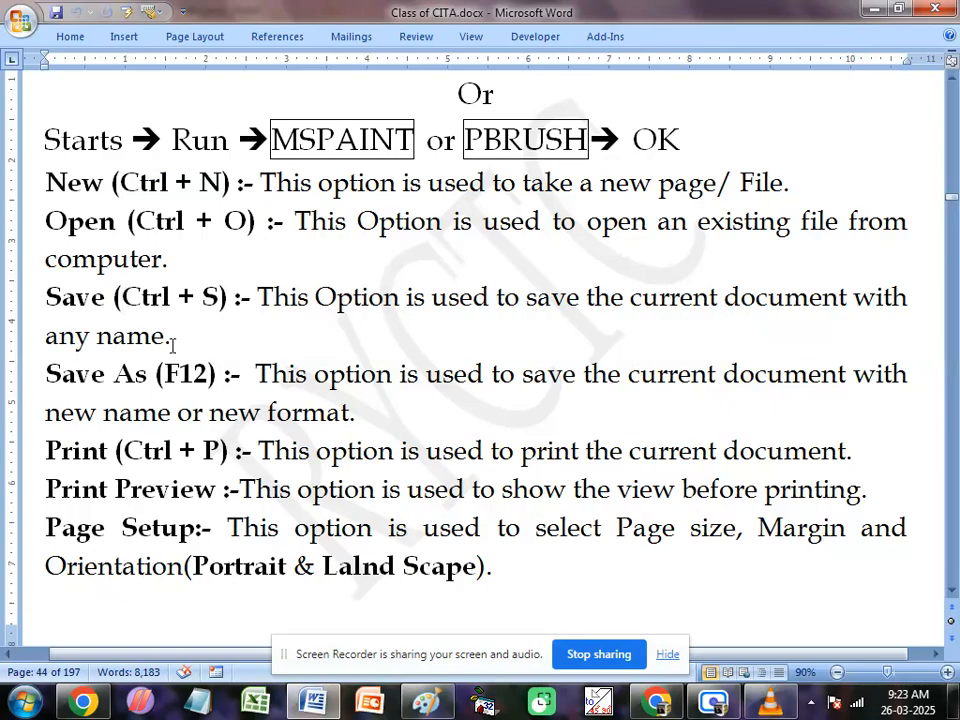
left_click_drag(170, 338, 61, 337)
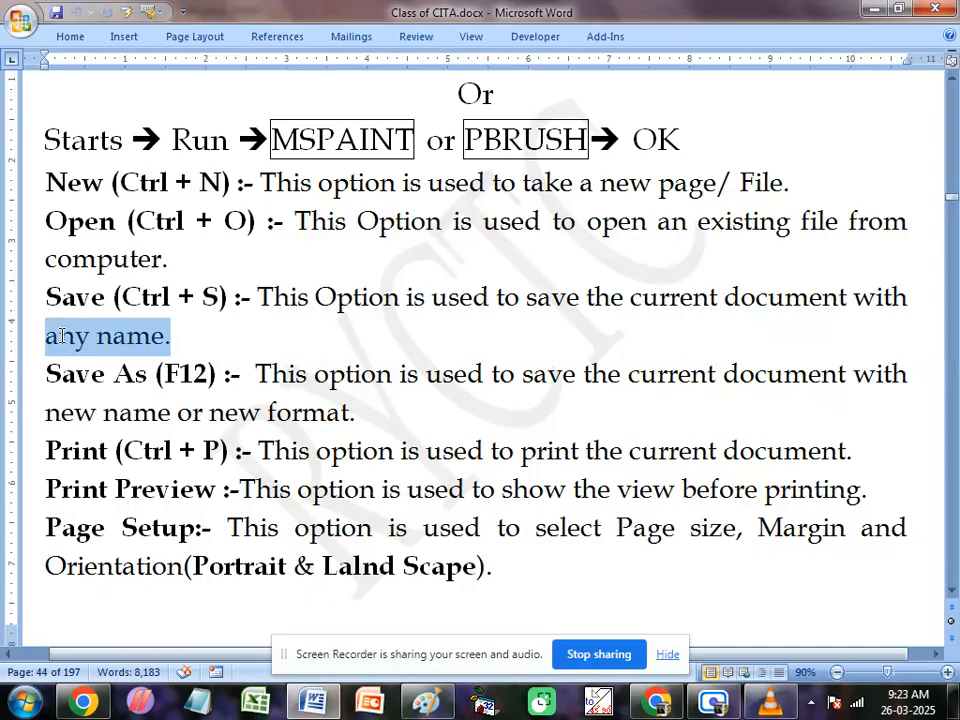
left_click(92, 374)
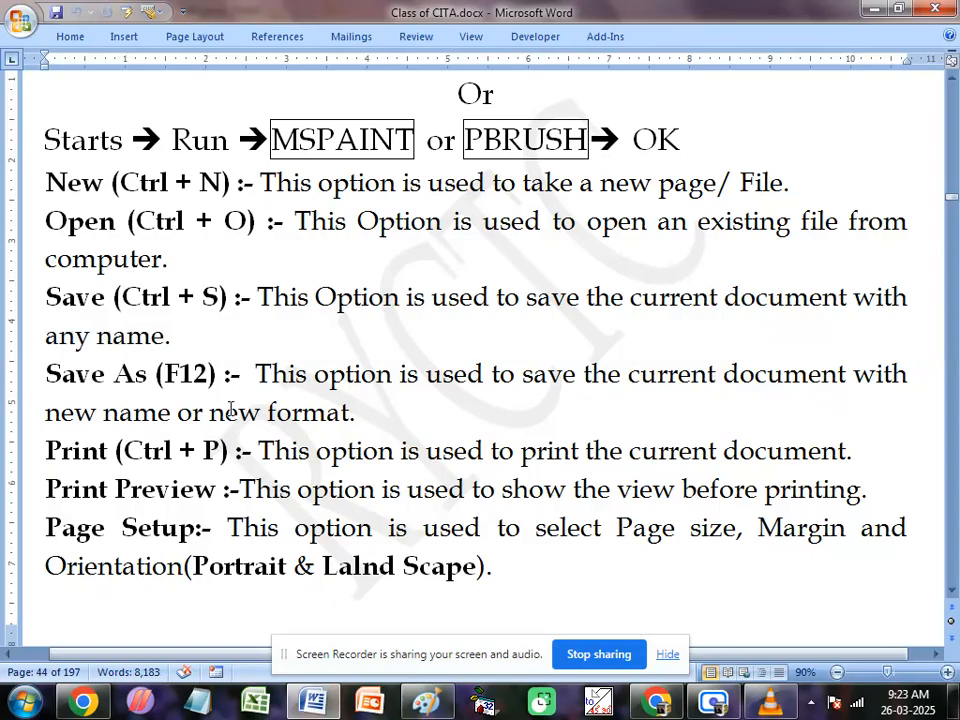
left_click_drag(361, 412, 20, 388)
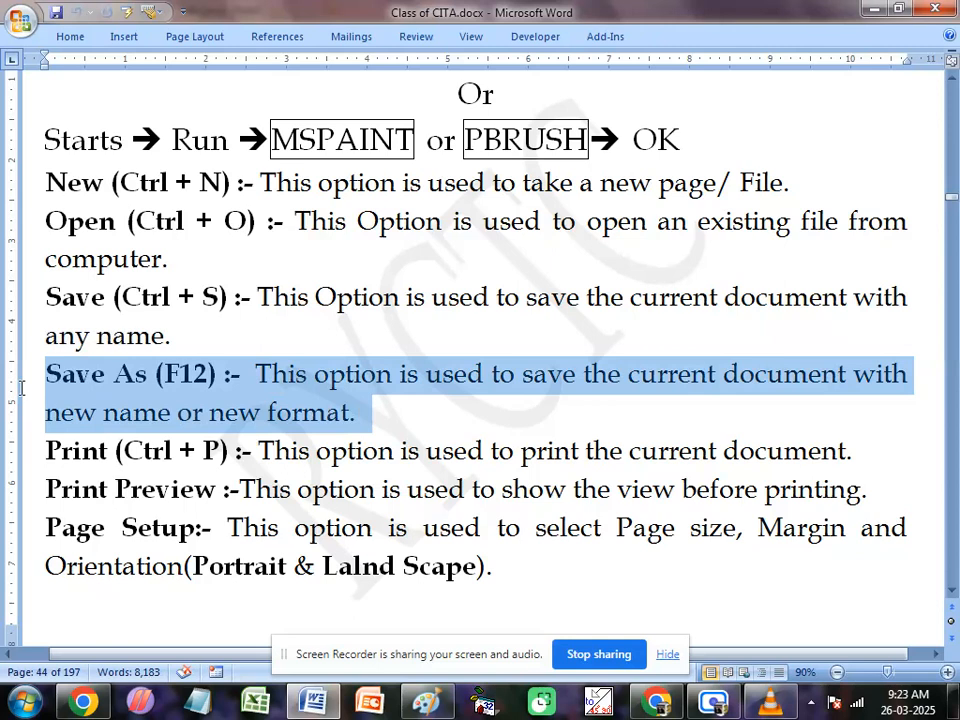
left_click(98, 451)
left_click_drag(47, 451, 218, 451)
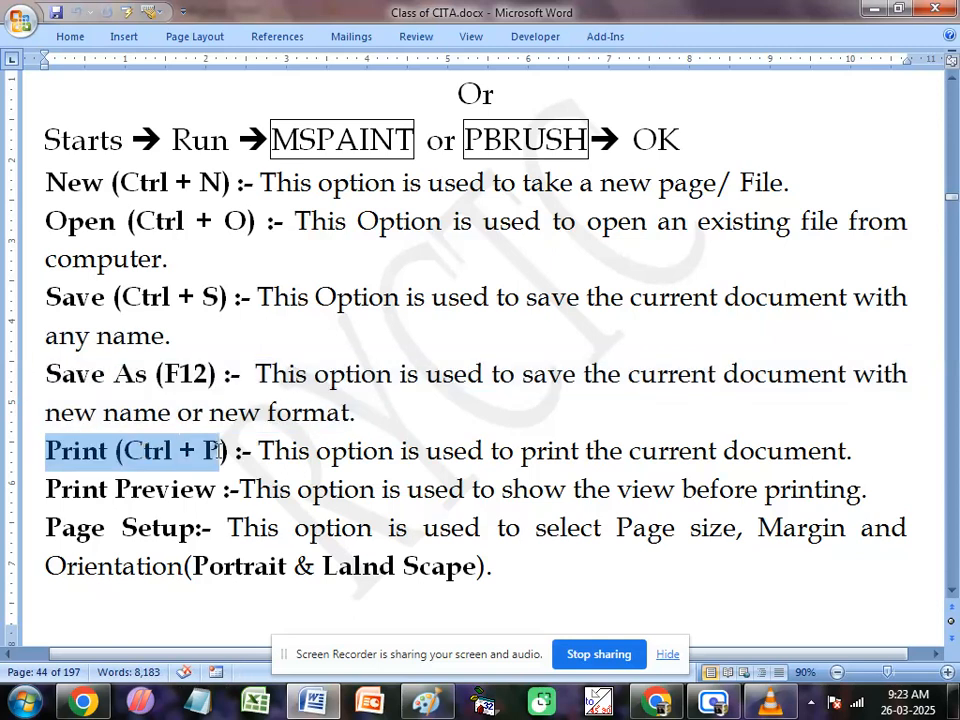
Step: Switch back to Paint and open the print preview of sky.png
left_click(423, 701)
mouse_move(35, 233)
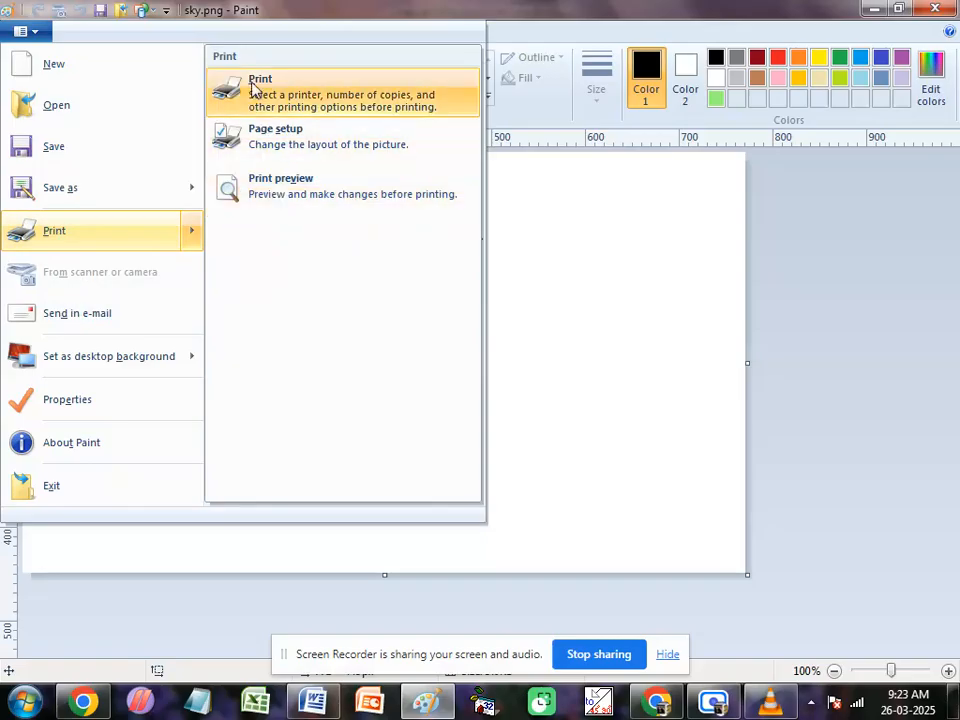
left_click(305, 202)
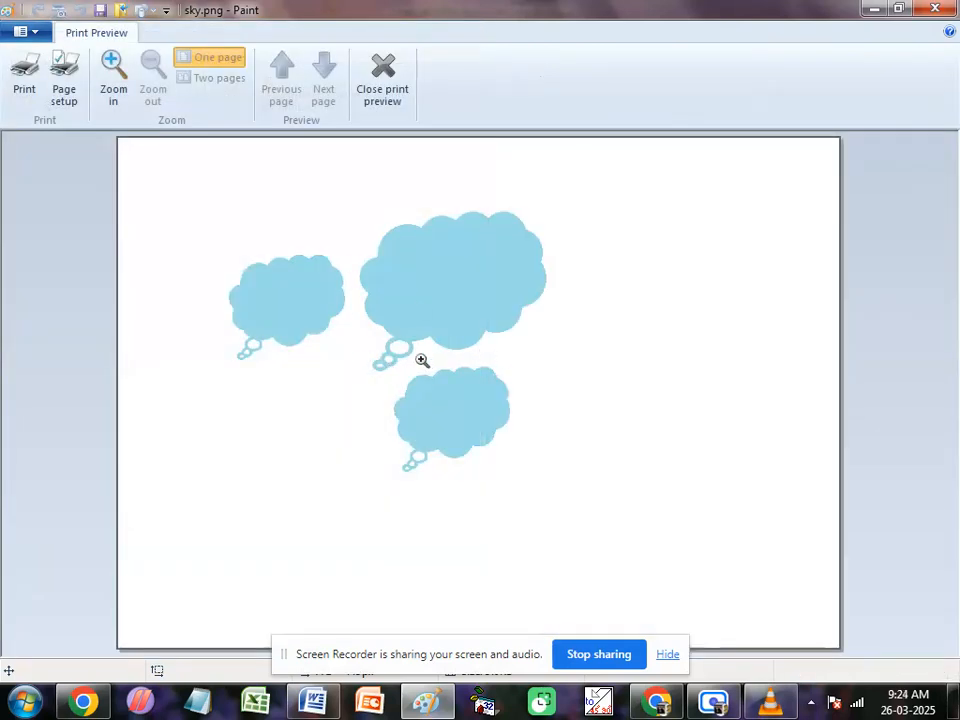
Step: Set the page setup to Portrait orientation with scaling adjusted to 100% of normal size
left_click(64, 80)
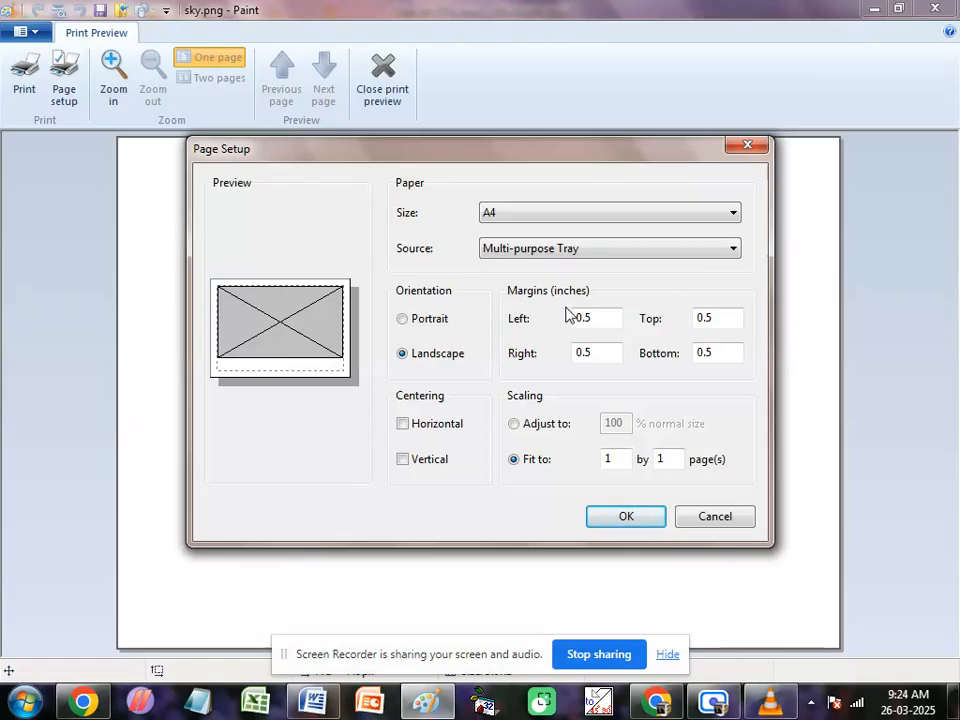
left_click(402, 319)
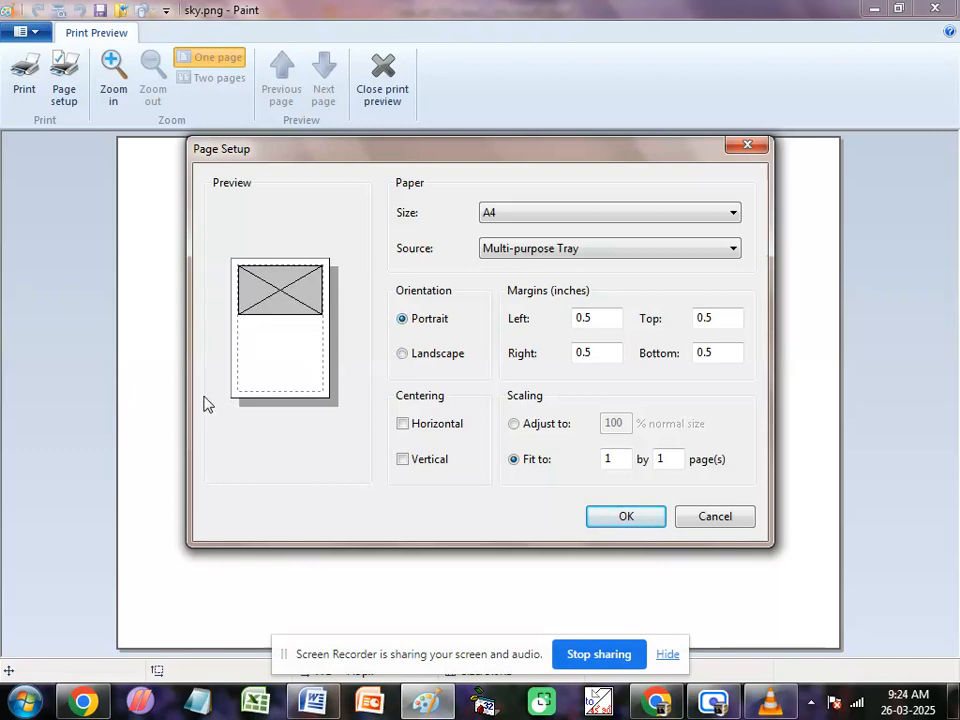
left_click(414, 358)
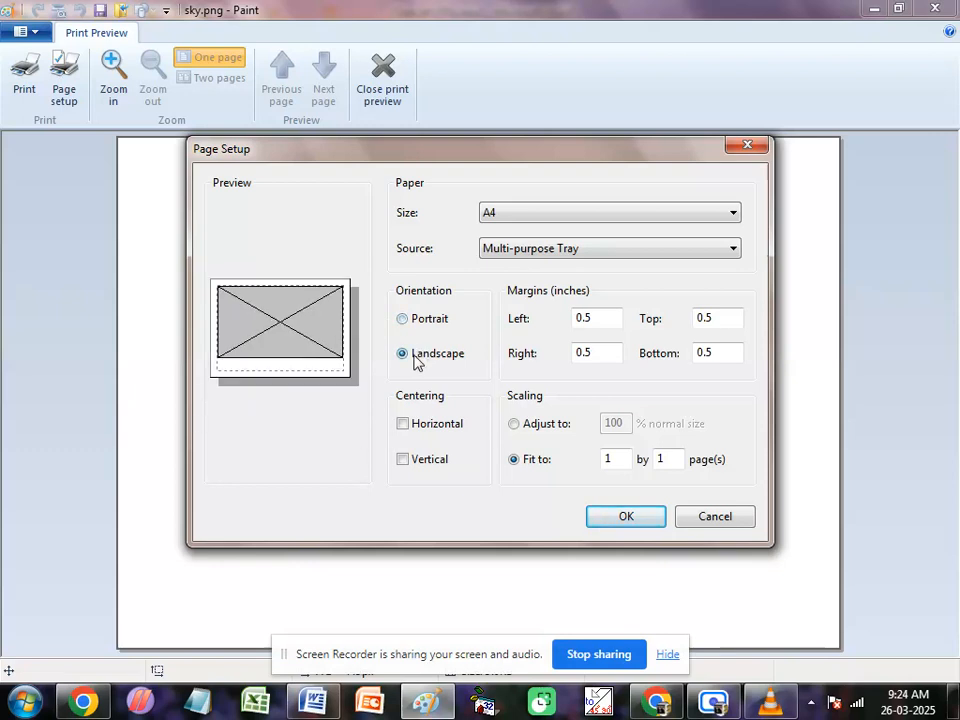
left_click(514, 426)
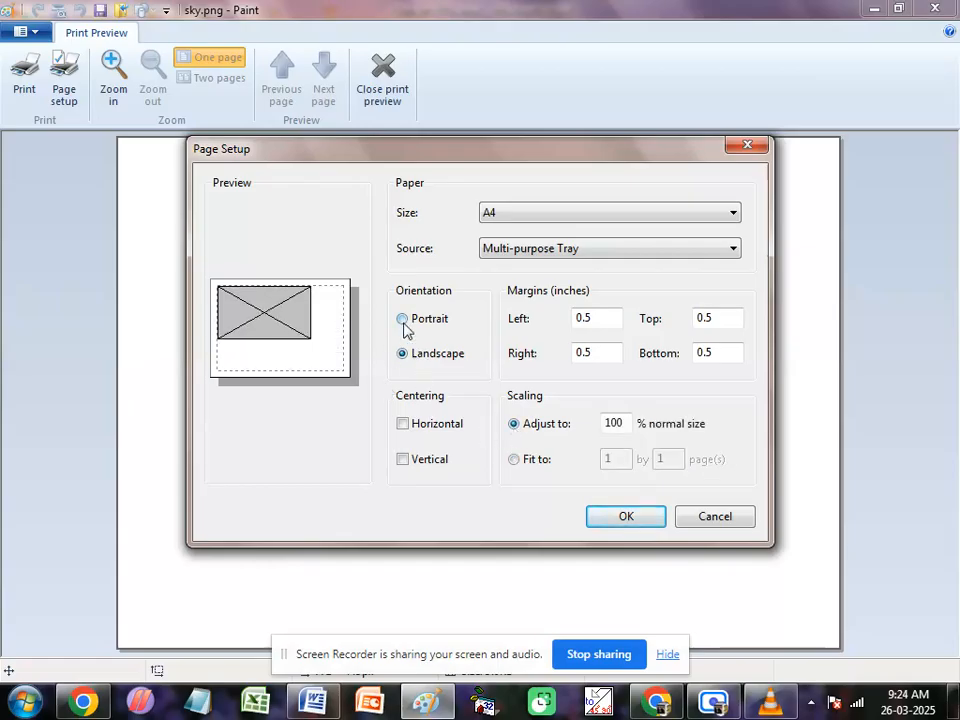
left_click(410, 324)
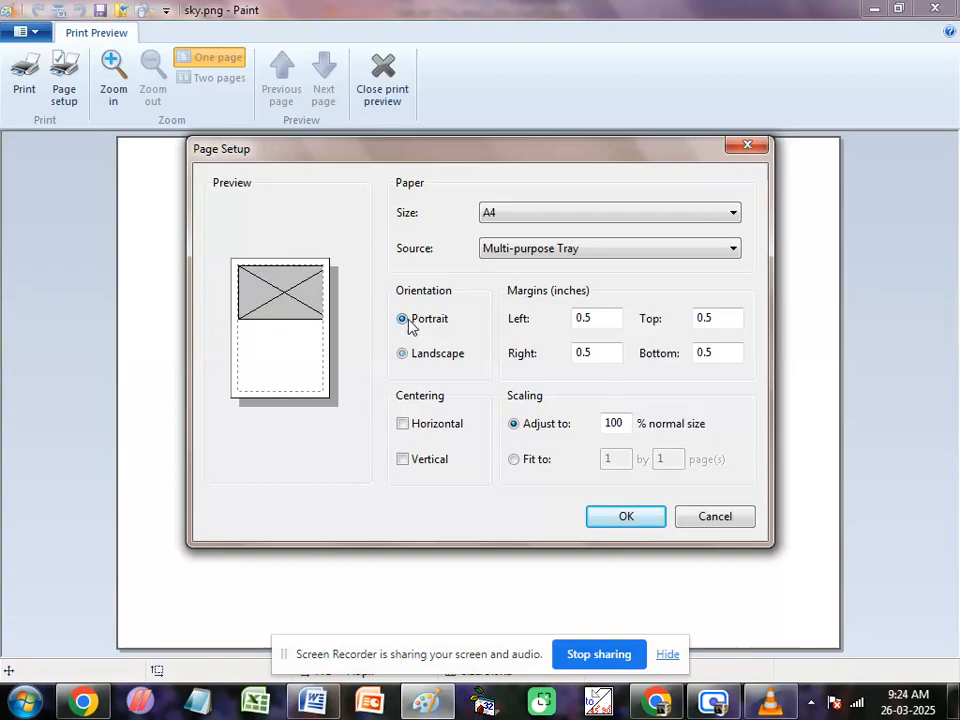
left_click(619, 518)
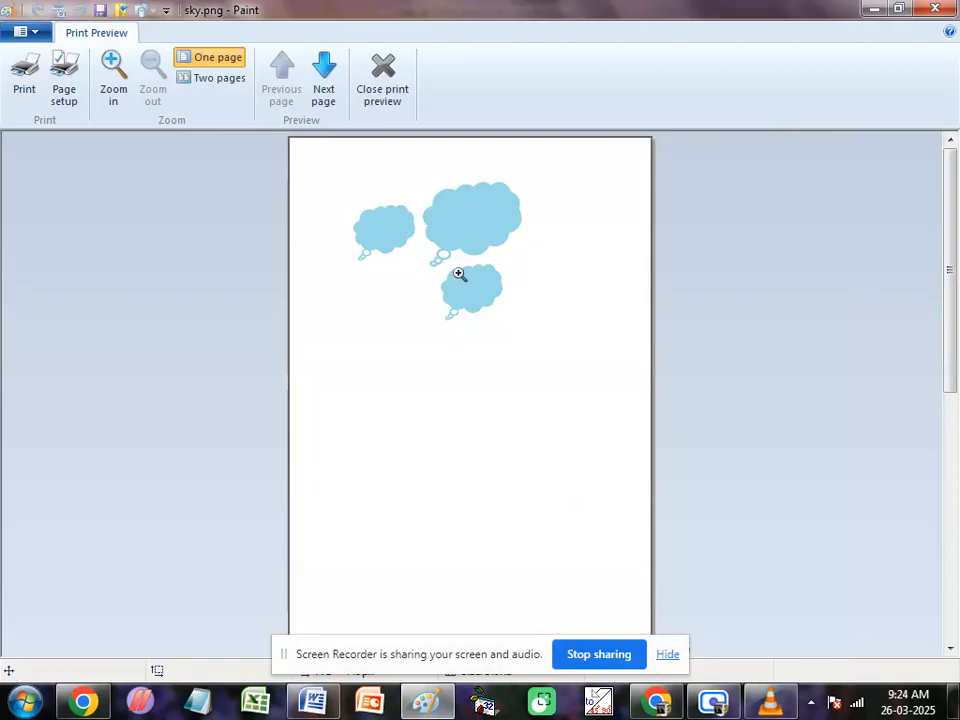
Step: Change the page orientation to Landscape and close the print preview
left_click(64, 100)
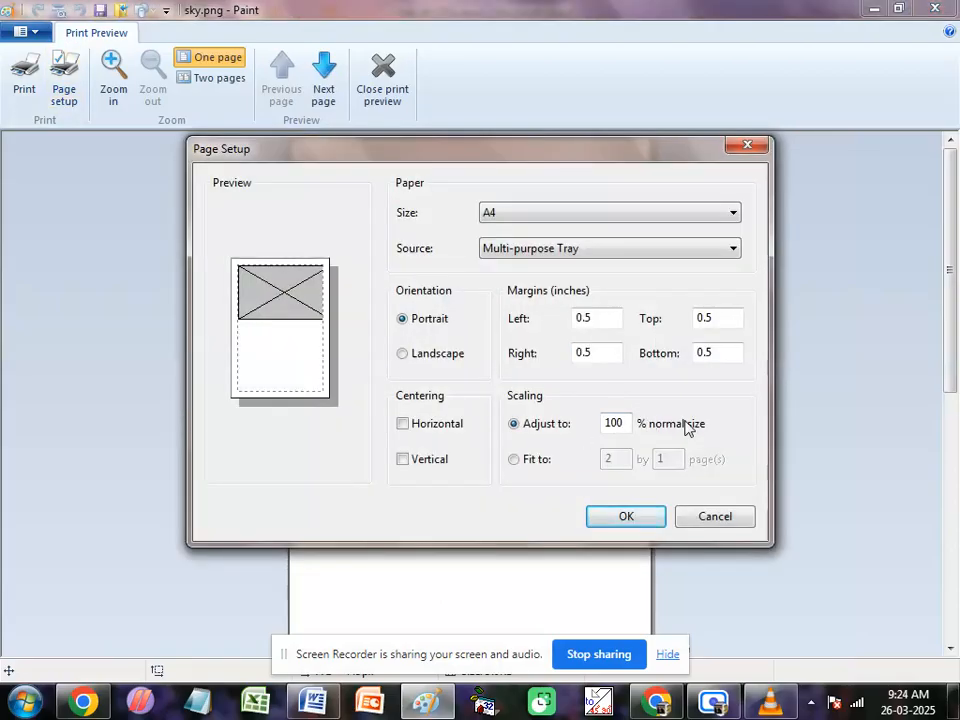
left_click(404, 357)
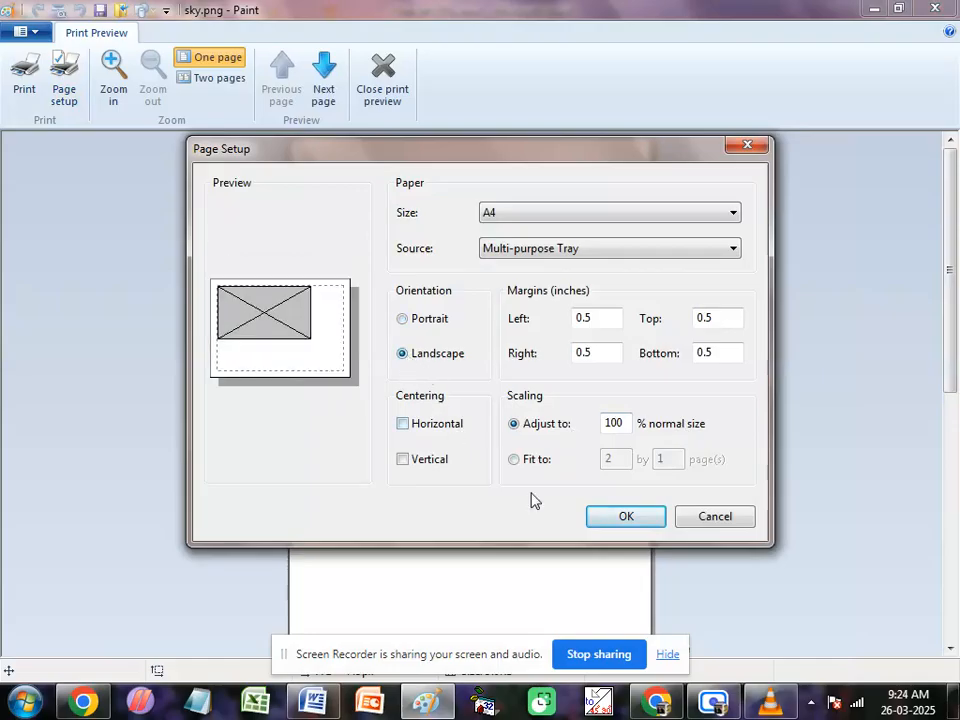
left_click(620, 517)
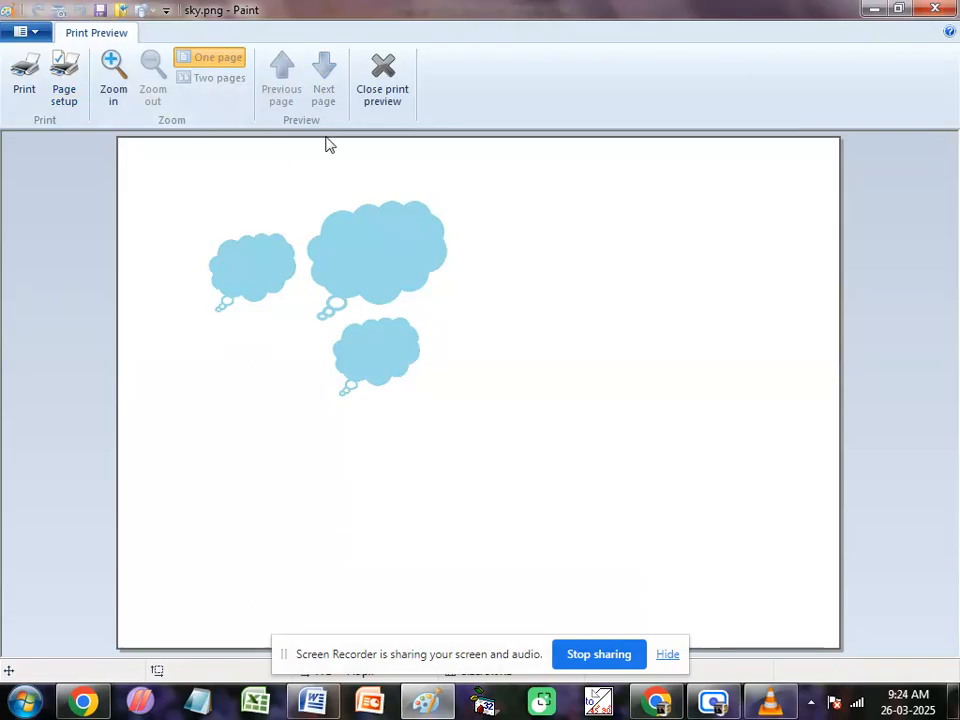
left_click(371, 106)
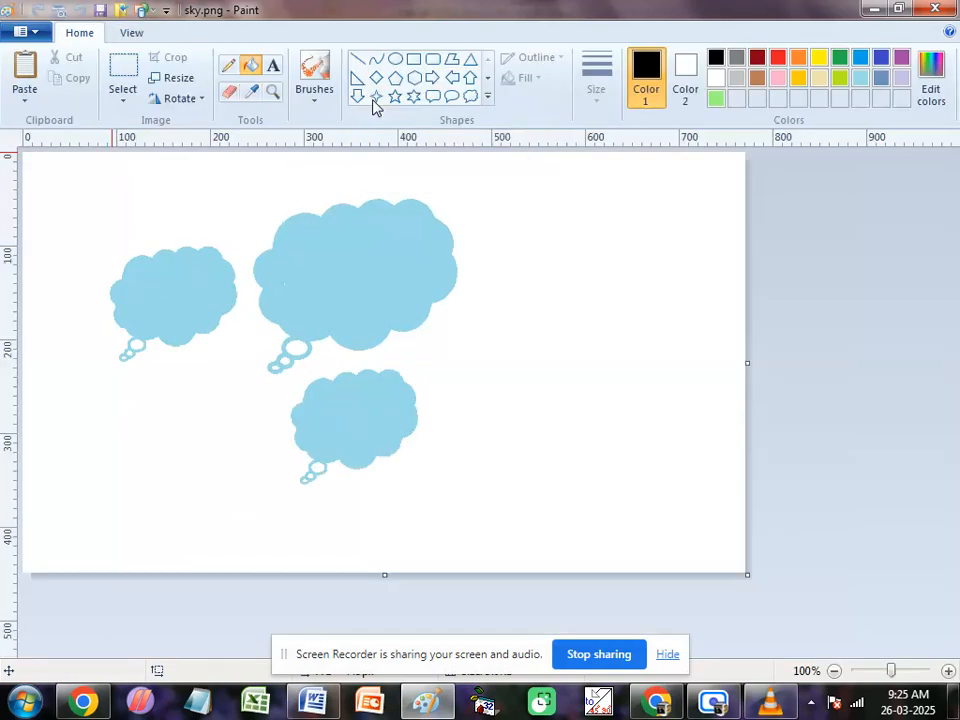
Step: Look over the commands for e-mailing the cloud picture and setting it as the desktop background
left_click(29, 33)
mouse_move(40, 222)
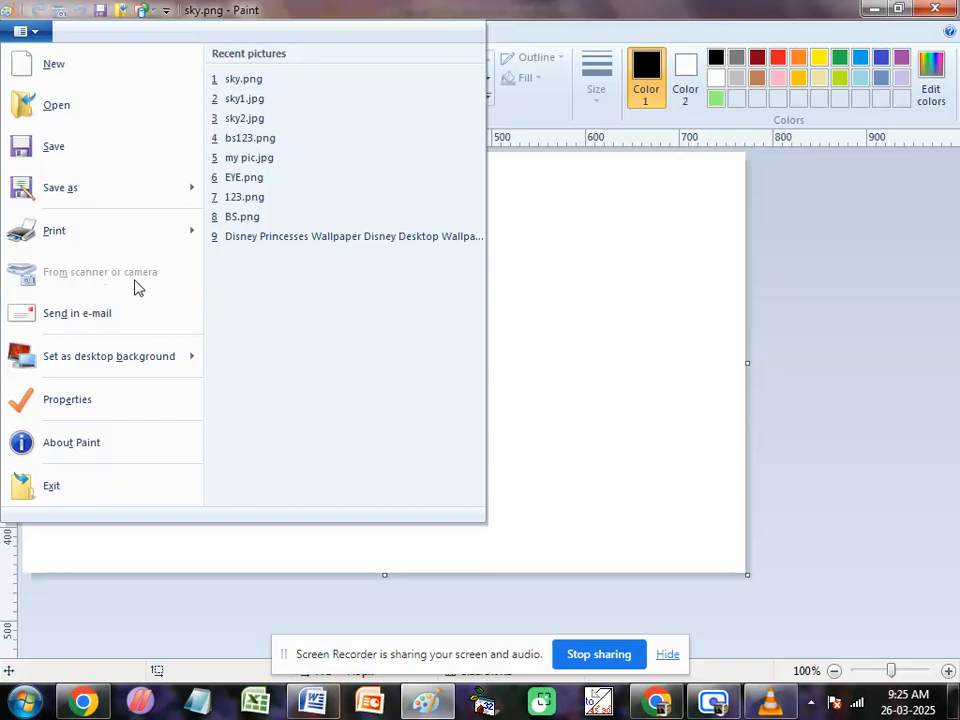
mouse_move(97, 380)
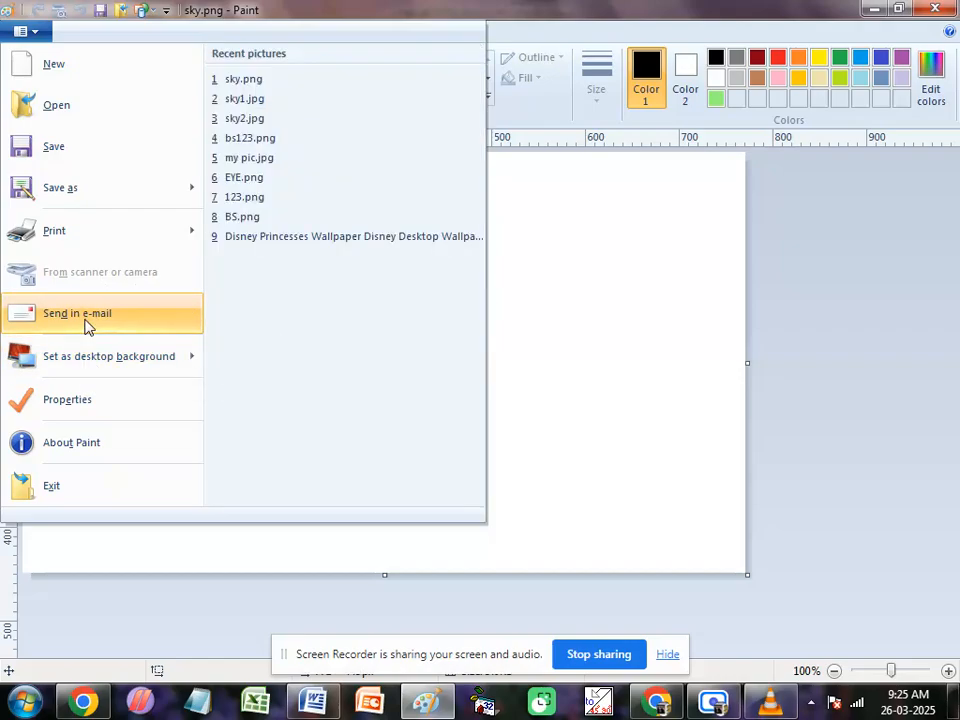
mouse_move(45, 364)
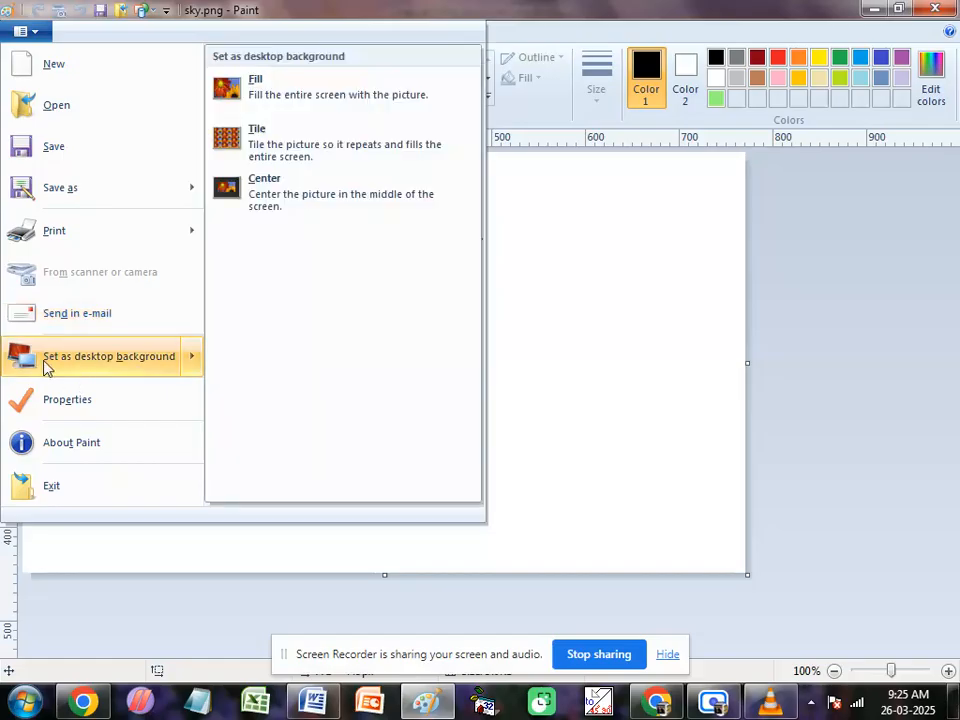
left_click(542, 337)
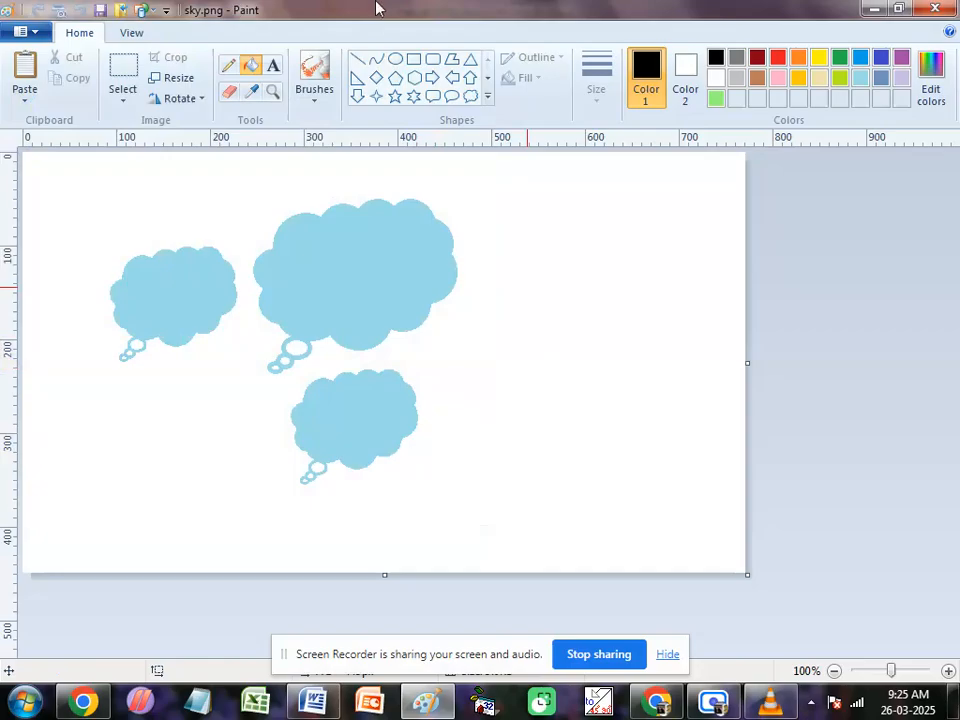
Step: Minimize the Paint and Word windows to view the current desktop background, and bring Paint back
left_click(874, 8)
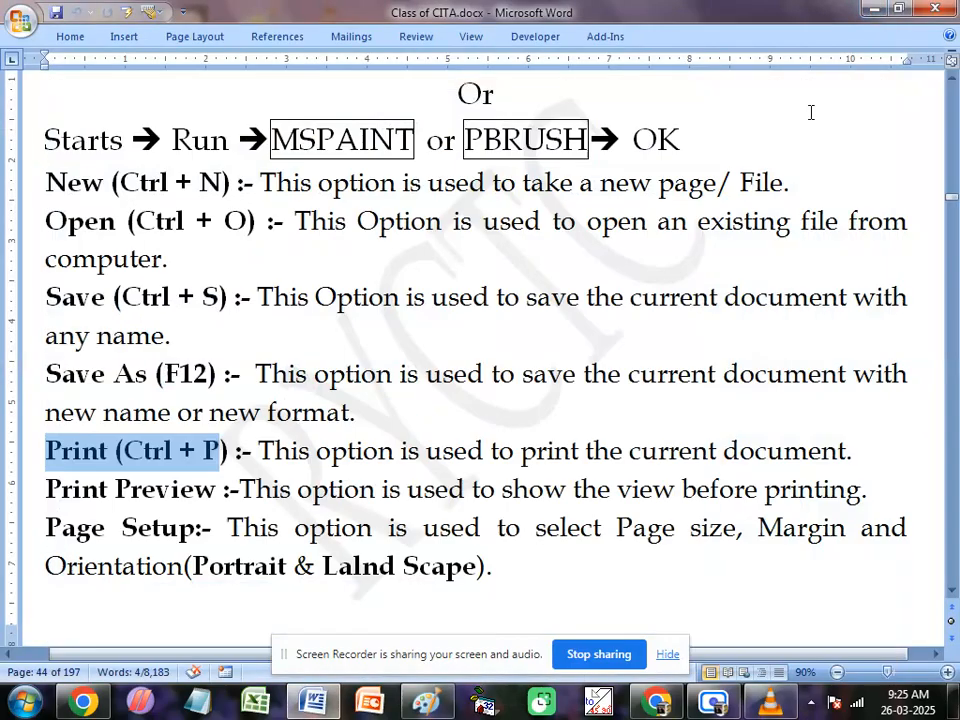
left_click(871, 10)
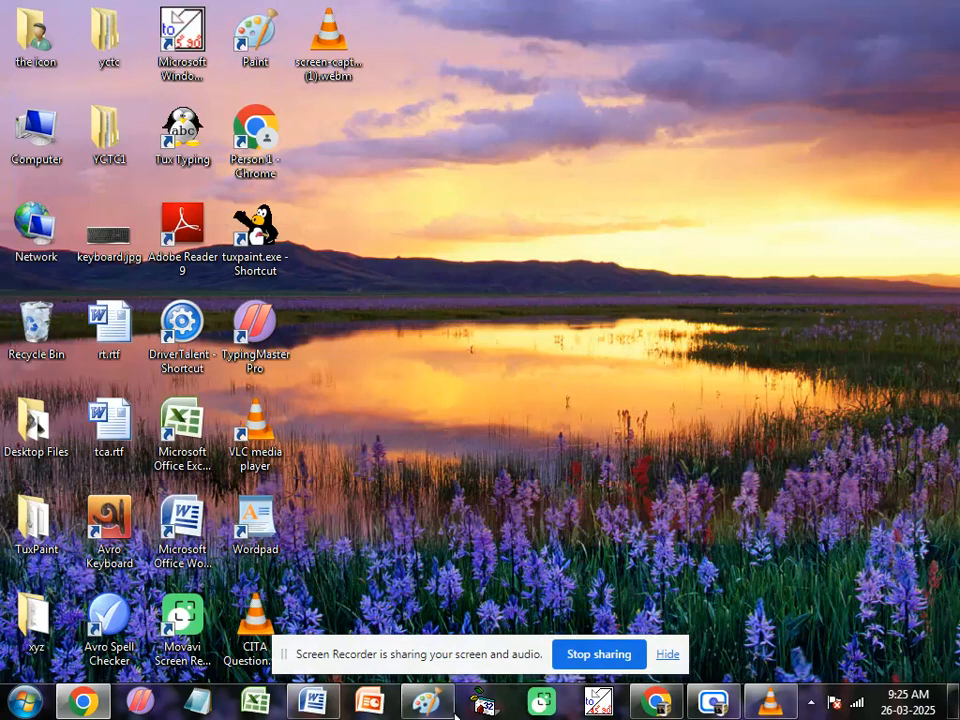
left_click(425, 700)
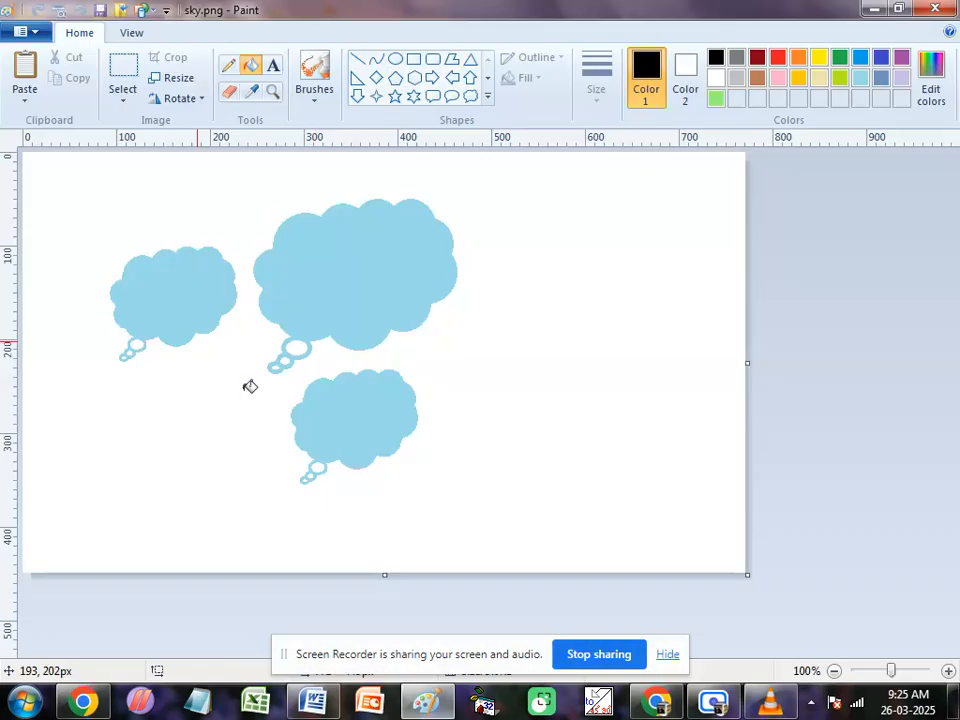
Step: Open the recent picture bs123.png and narrow the canvas to just beyond the right-hand umbrella
left_click(37, 37)
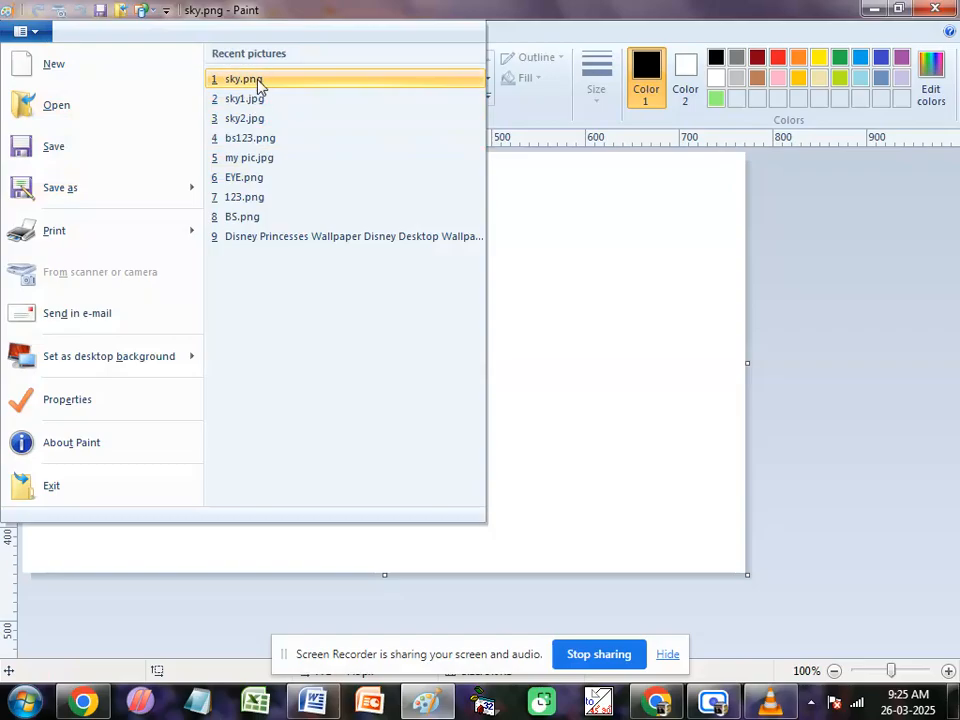
left_click(243, 140)
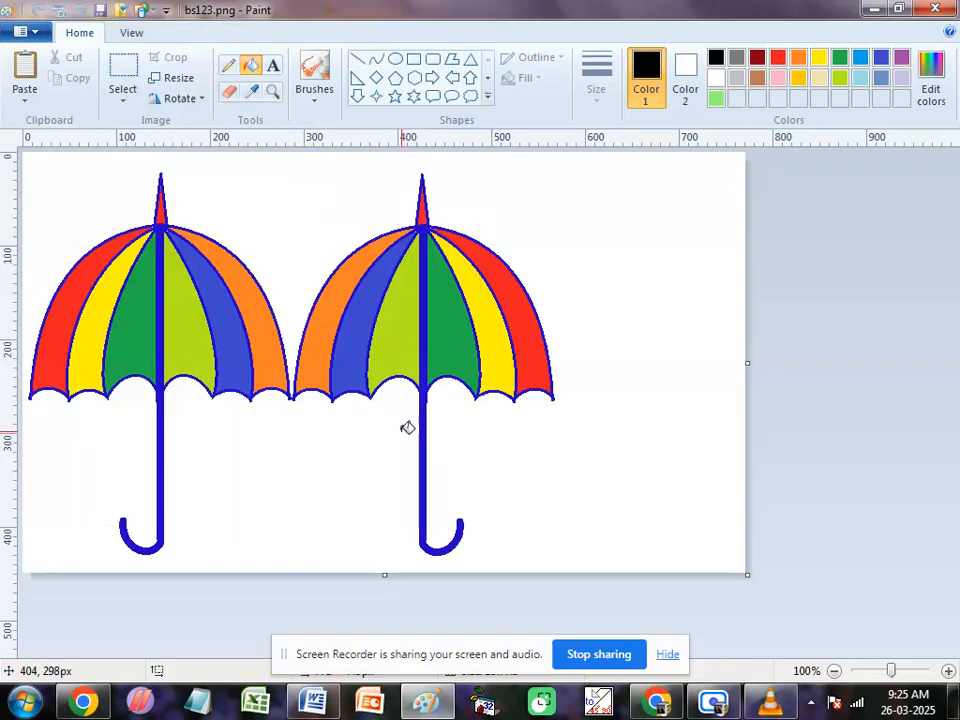
left_click_drag(750, 364, 577, 389)
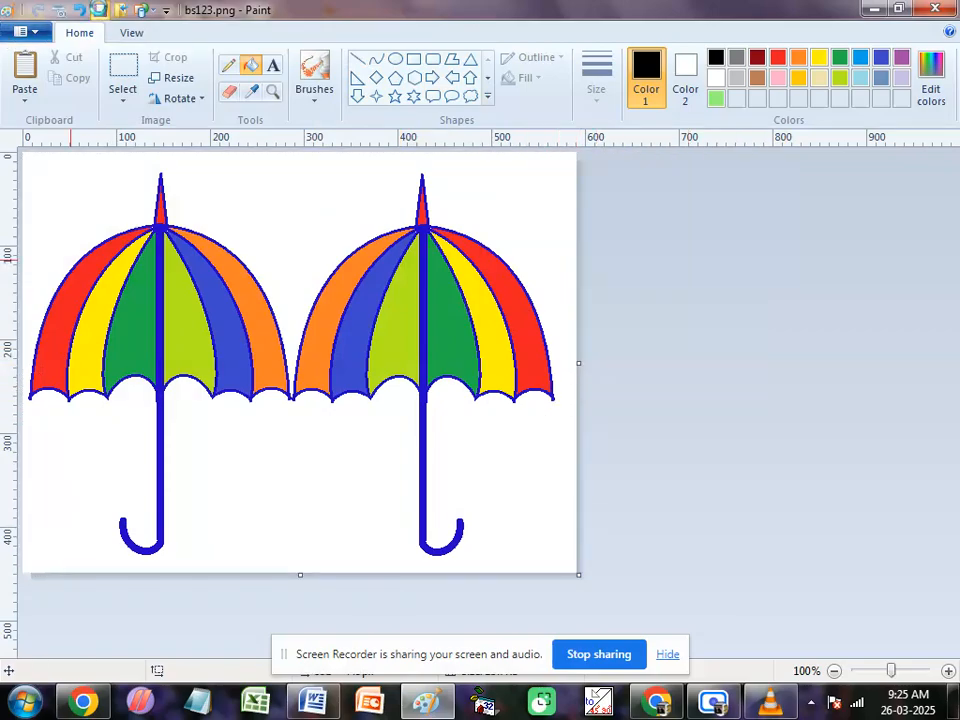
Step: Show the desktop background options for the umbrella picture
left_click(35, 33)
mouse_move(45, 365)
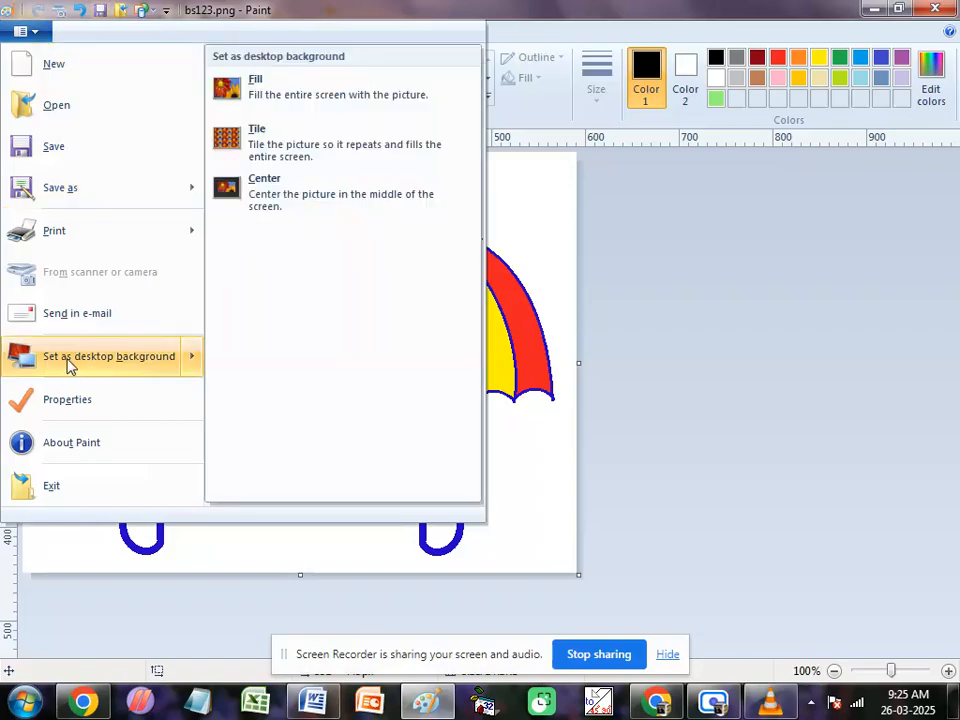
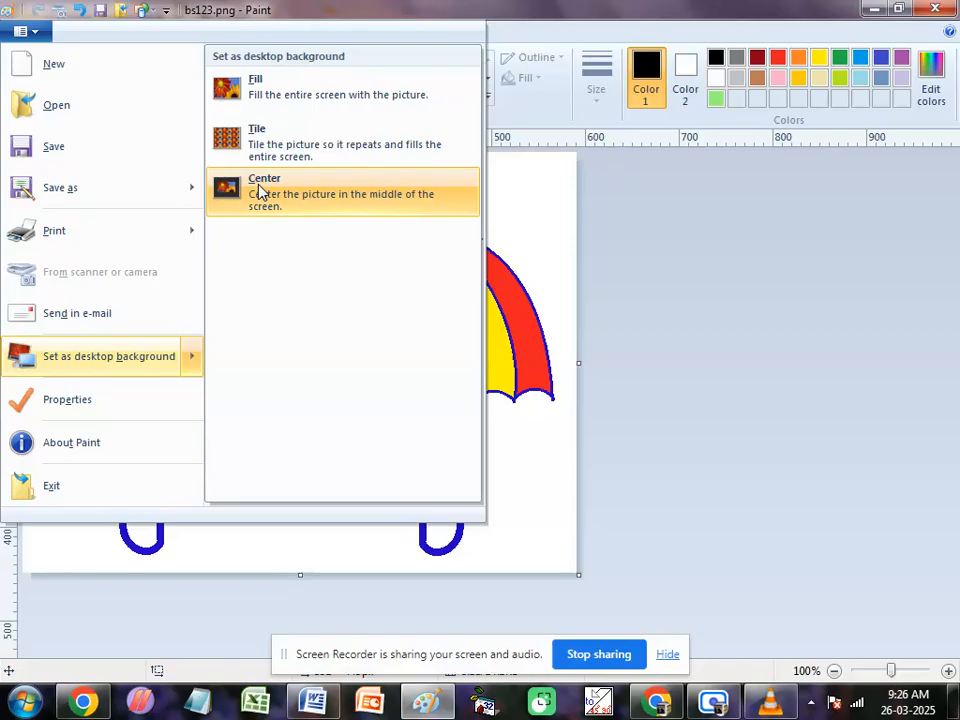
Step: Narrow the canvas to the first umbrella only and set the picture as a Fill desktop background, accepting the required save
left_click(672, 283)
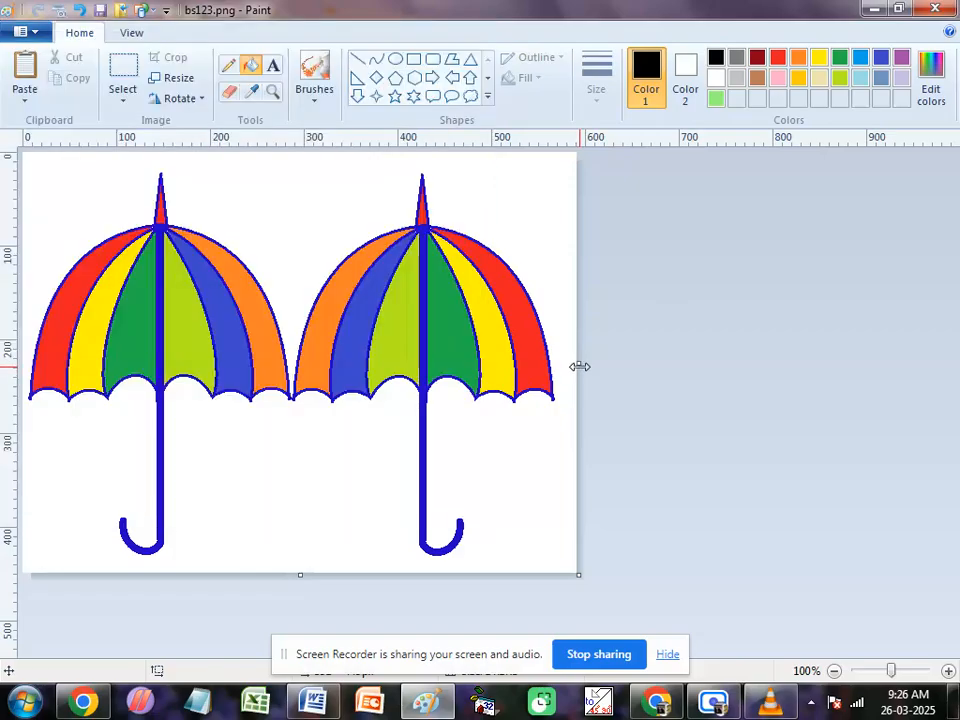
left_click_drag(580, 366, 294, 410)
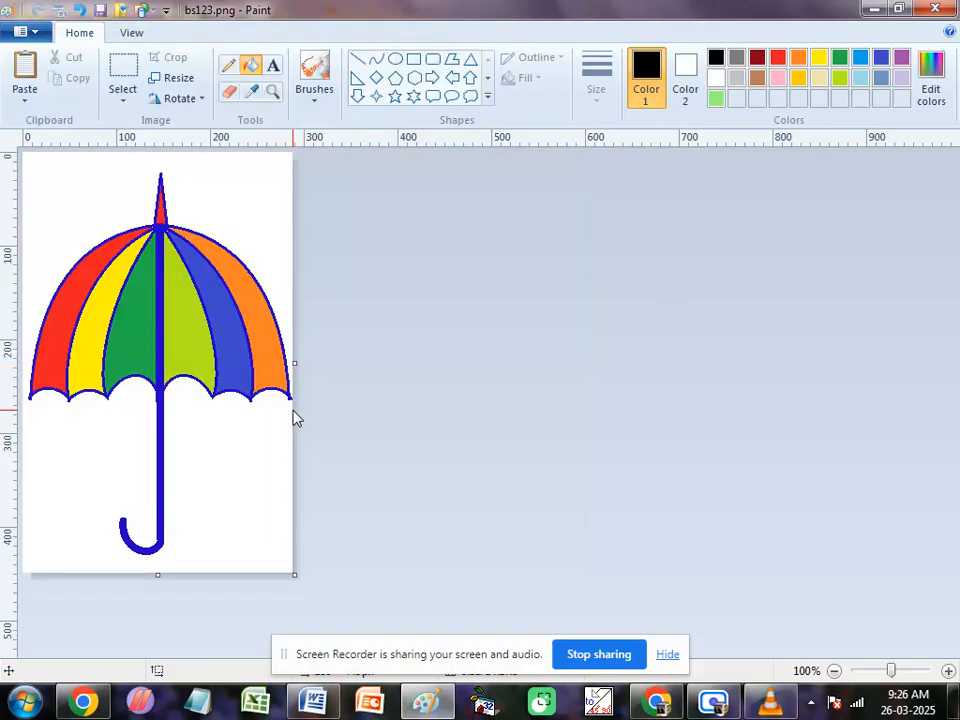
left_click(30, 32)
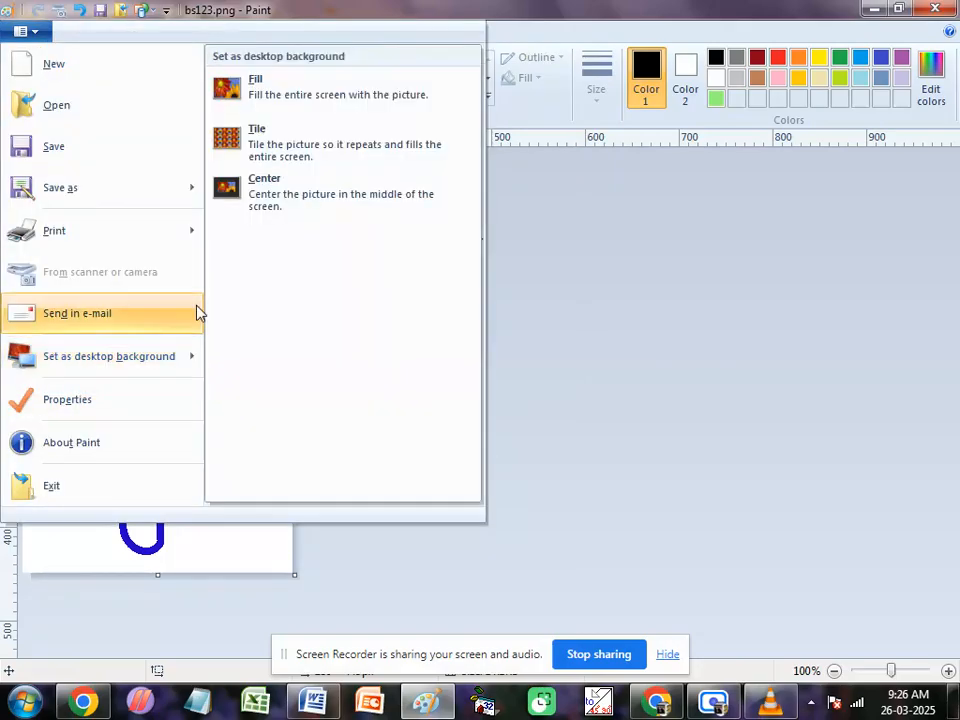
left_click(272, 97)
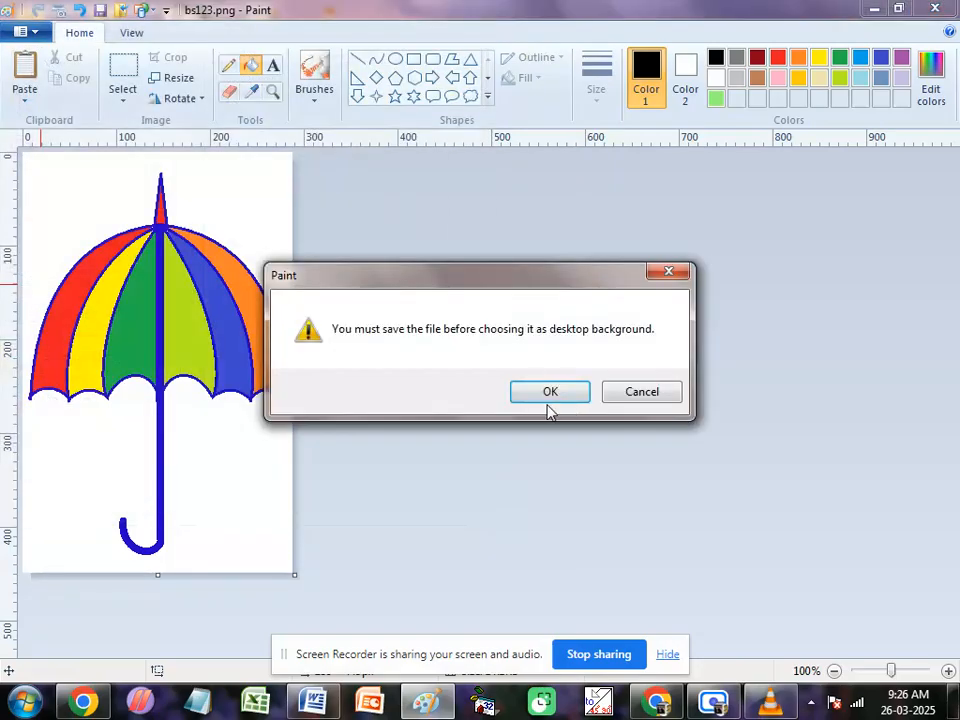
left_click(545, 395)
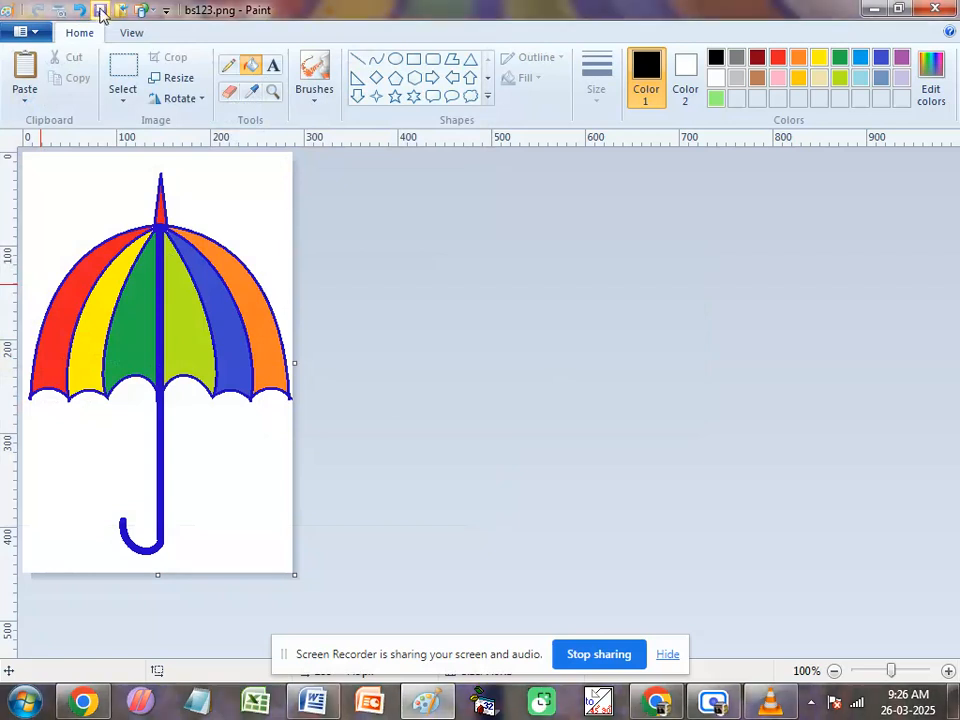
Step: Apply the umbrella picture as the desktop background again with the Fill option and minimize Paint to view it
left_click(34, 31)
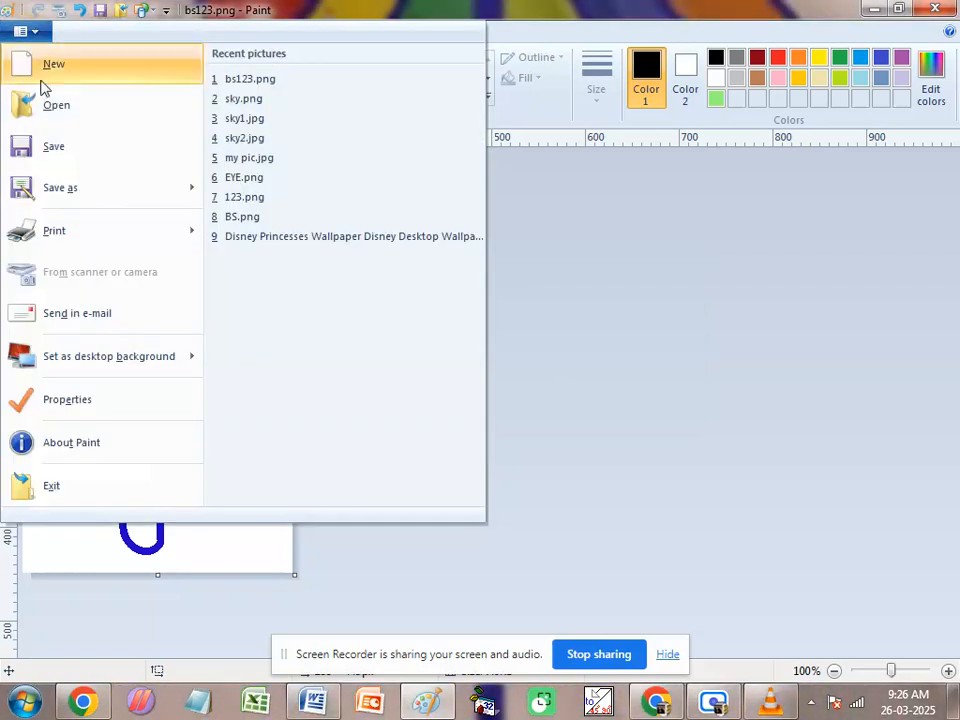
mouse_move(77, 360)
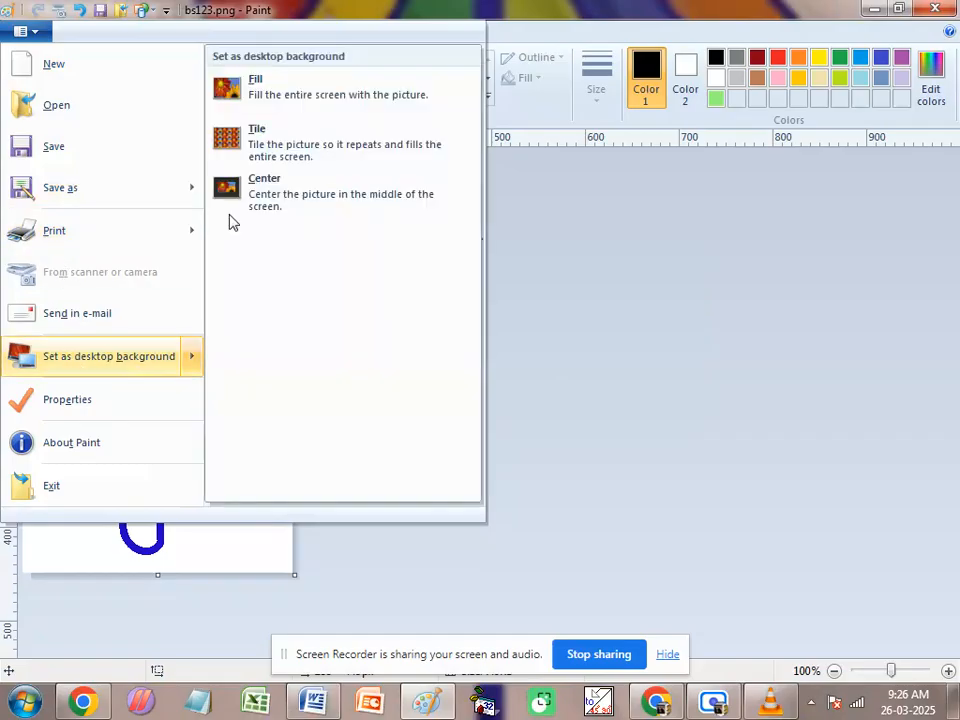
left_click(232, 93)
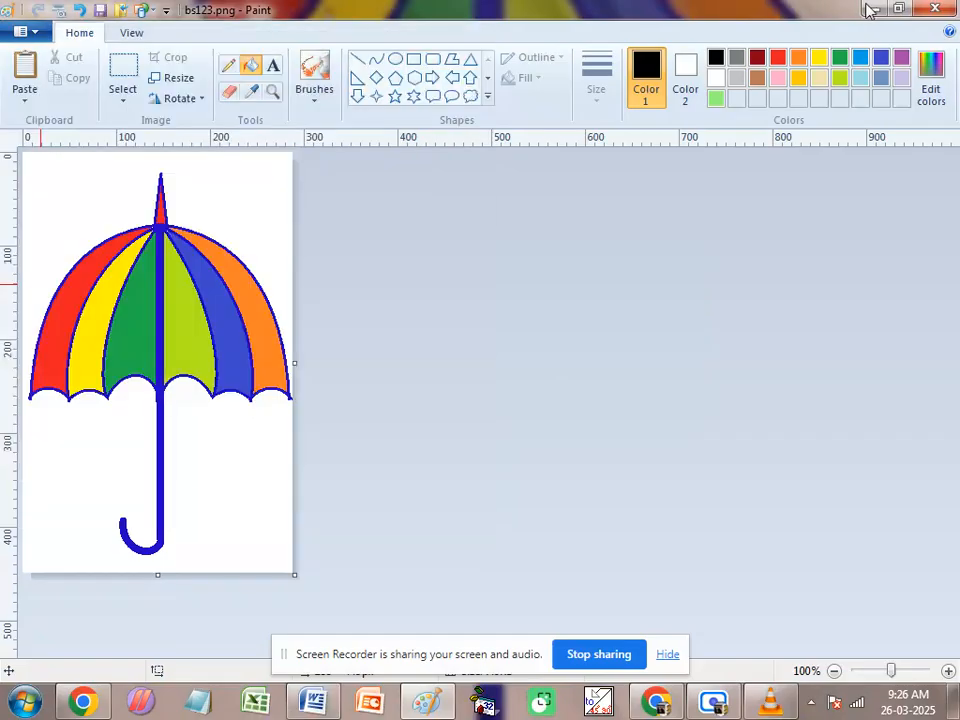
left_click(874, 10)
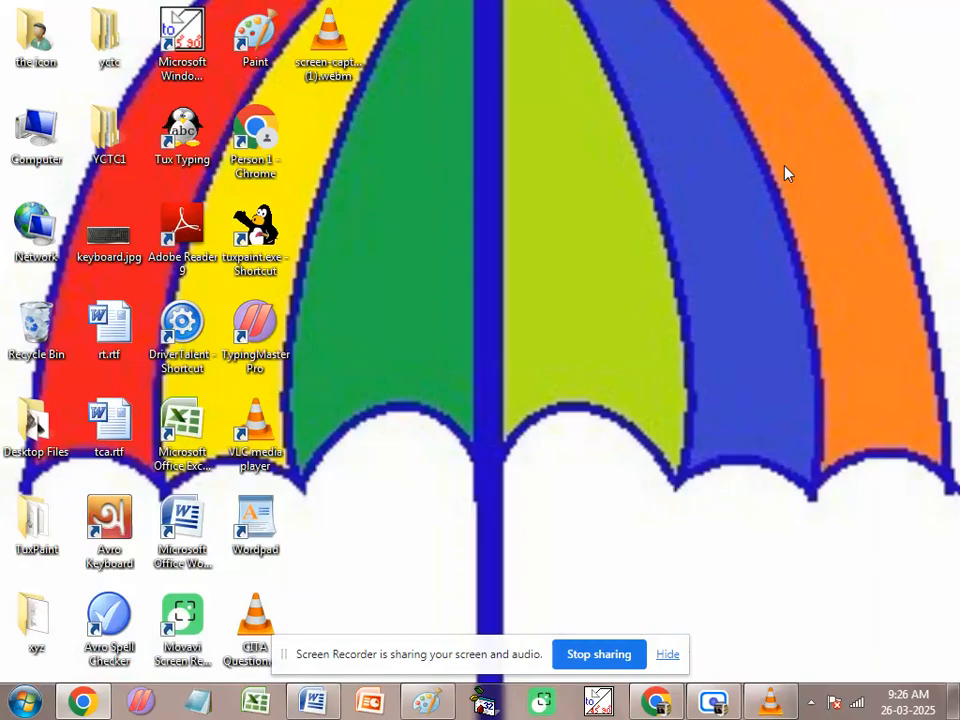
Step: Restore Paint, set the umbrella picture as a Tile desktop background, and minimize the window to view it
left_click(430, 703)
left_click(22, 30)
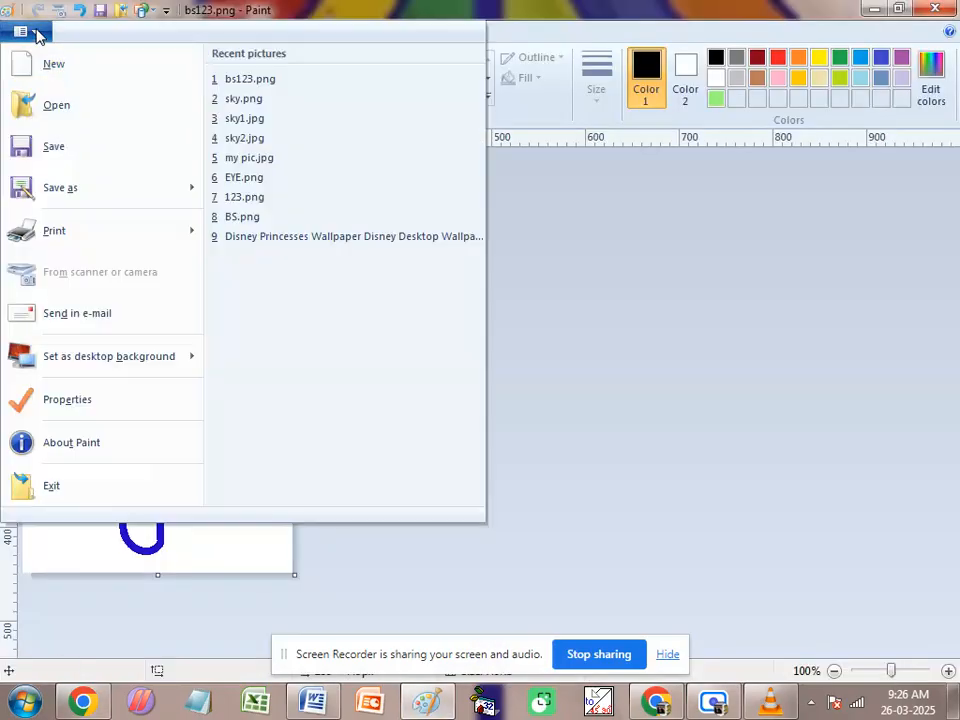
mouse_move(154, 373)
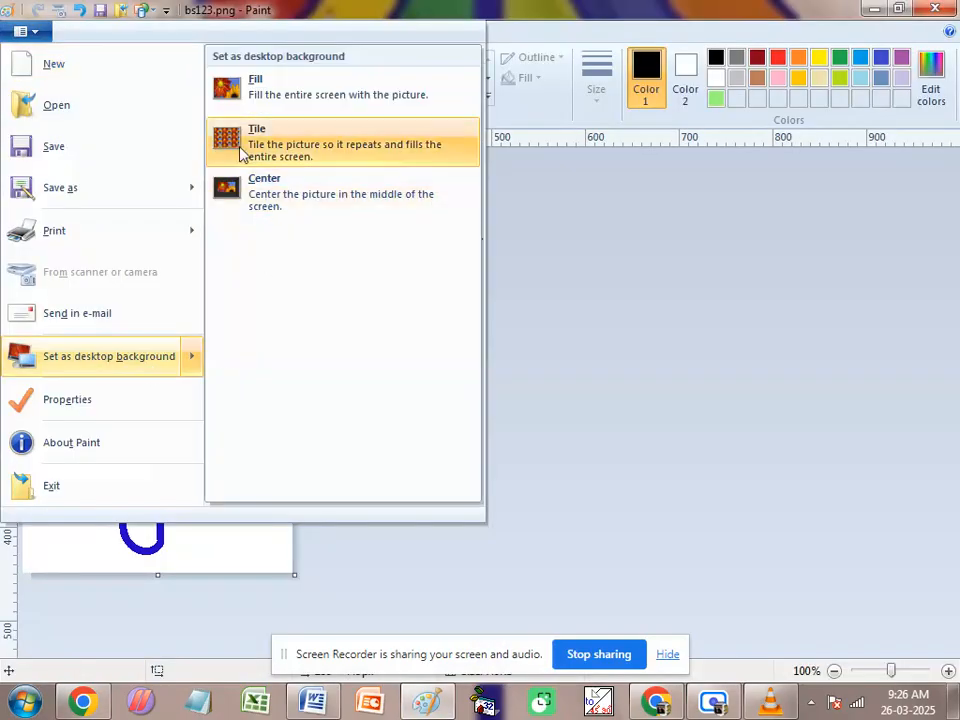
left_click(251, 145)
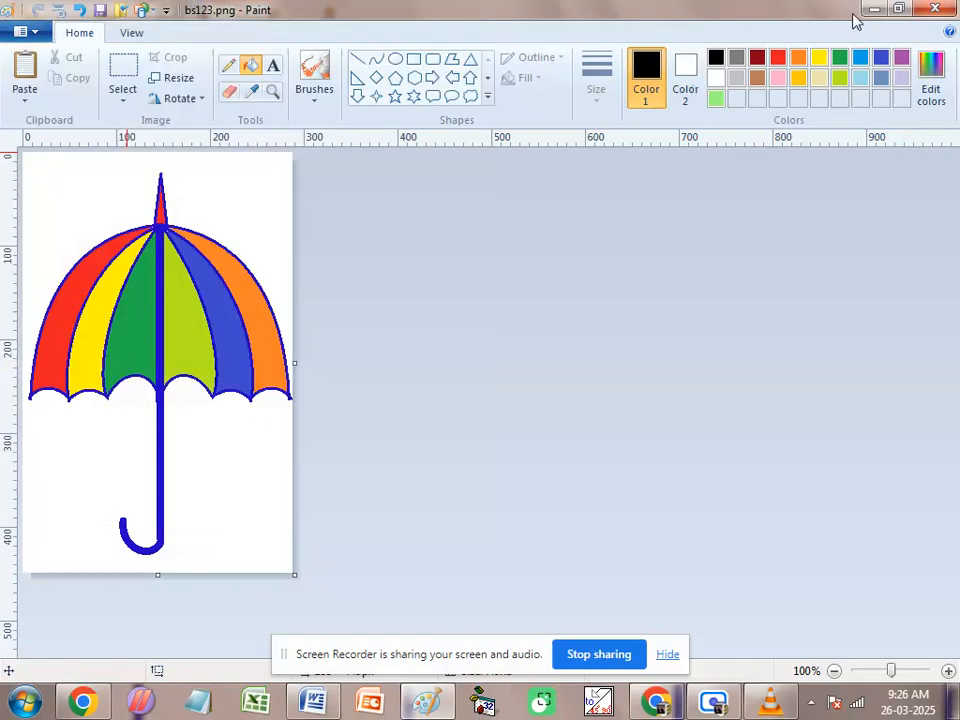
left_click(872, 7)
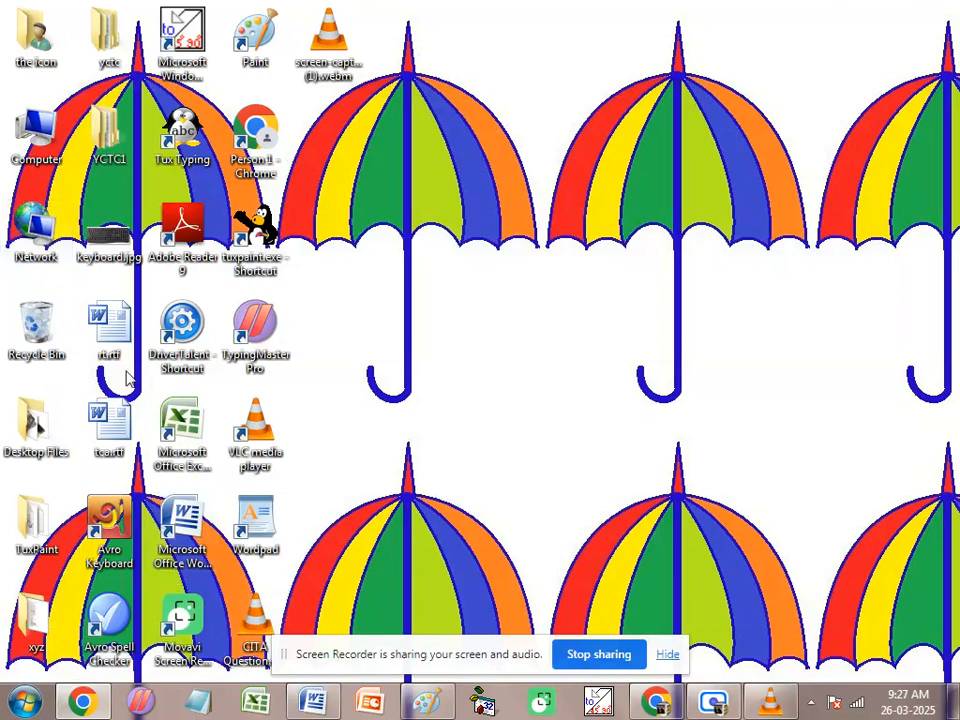
Step: Restore Paint, set the umbrella picture as a Center desktop background, and minimize the window to view it
left_click(427, 705)
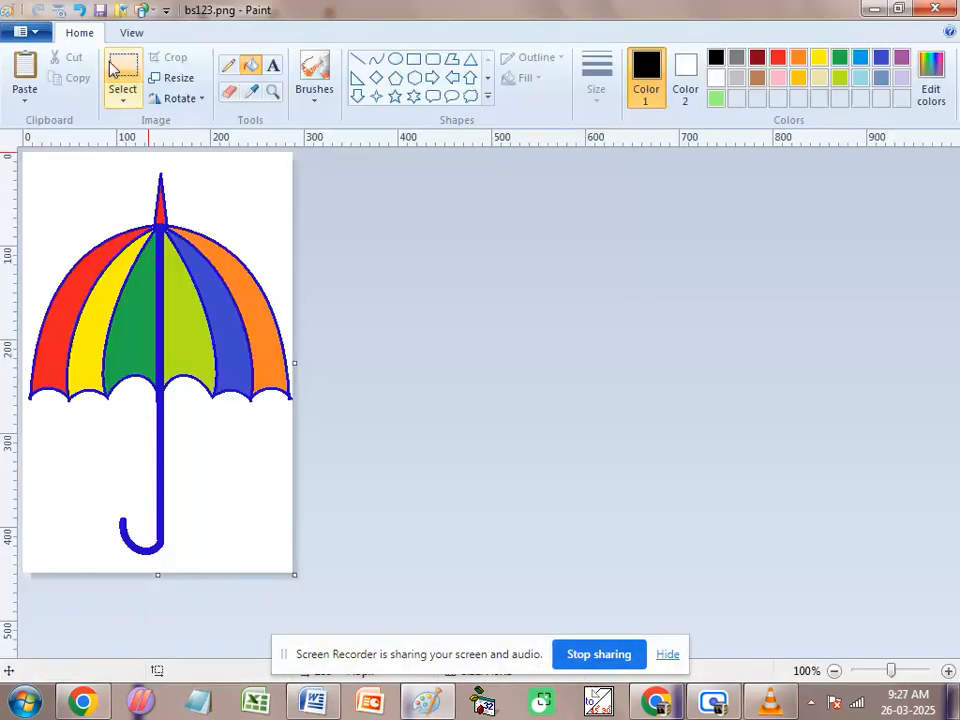
left_click(28, 30)
mouse_move(76, 369)
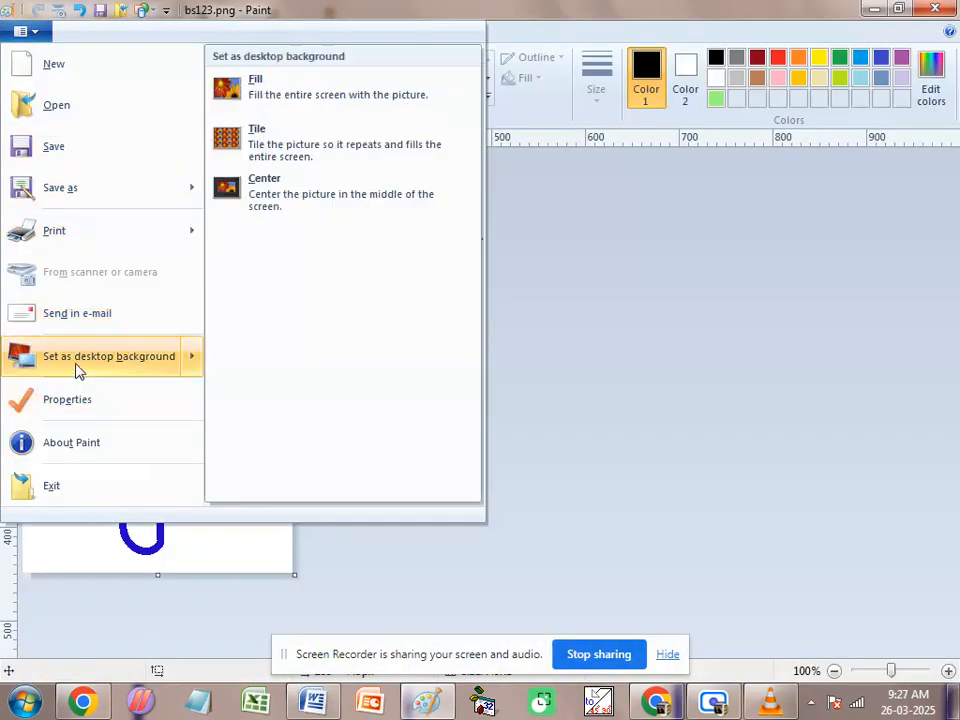
left_click(285, 194)
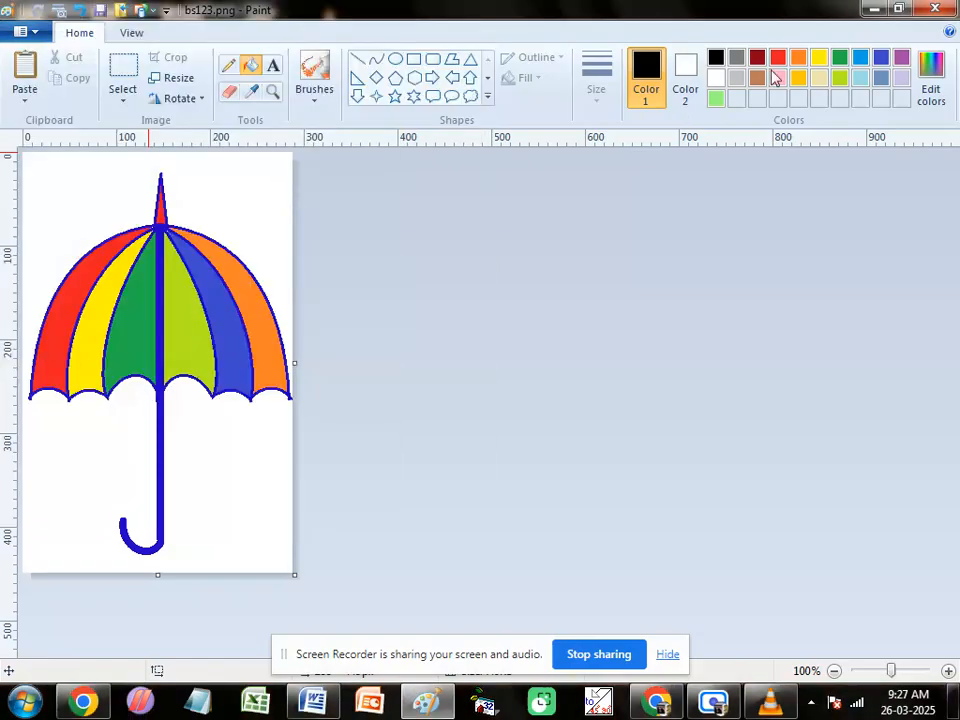
left_click(875, 12)
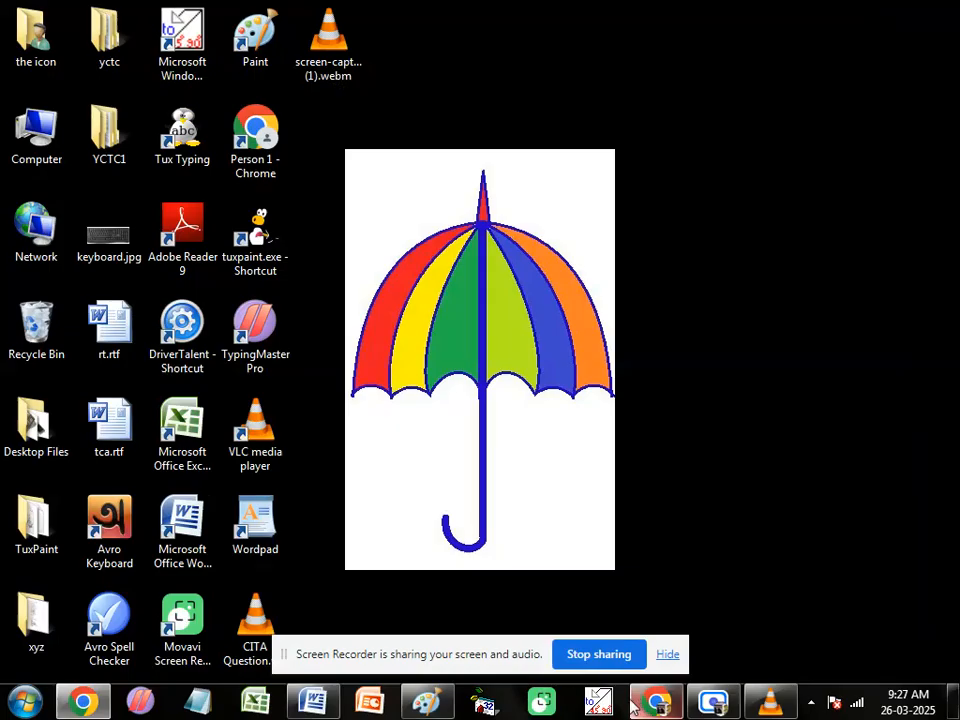
mouse_move(633, 706)
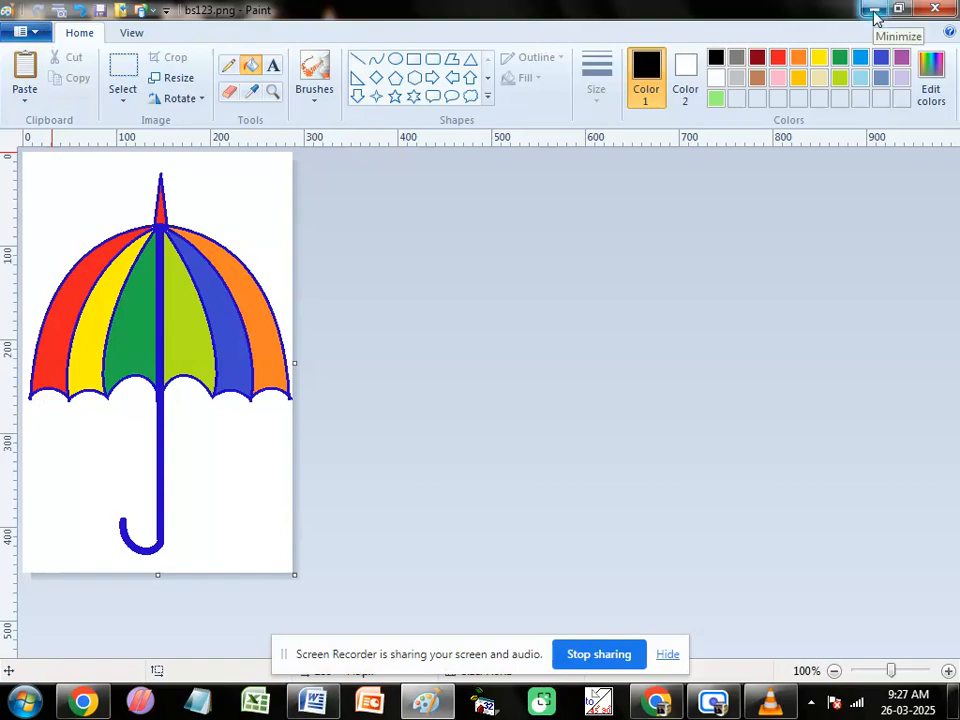
Step: Switch to the Word notes, read on to the Exit entry on page 45, and select its Alt + F4 shortcut text
left_click(321, 708)
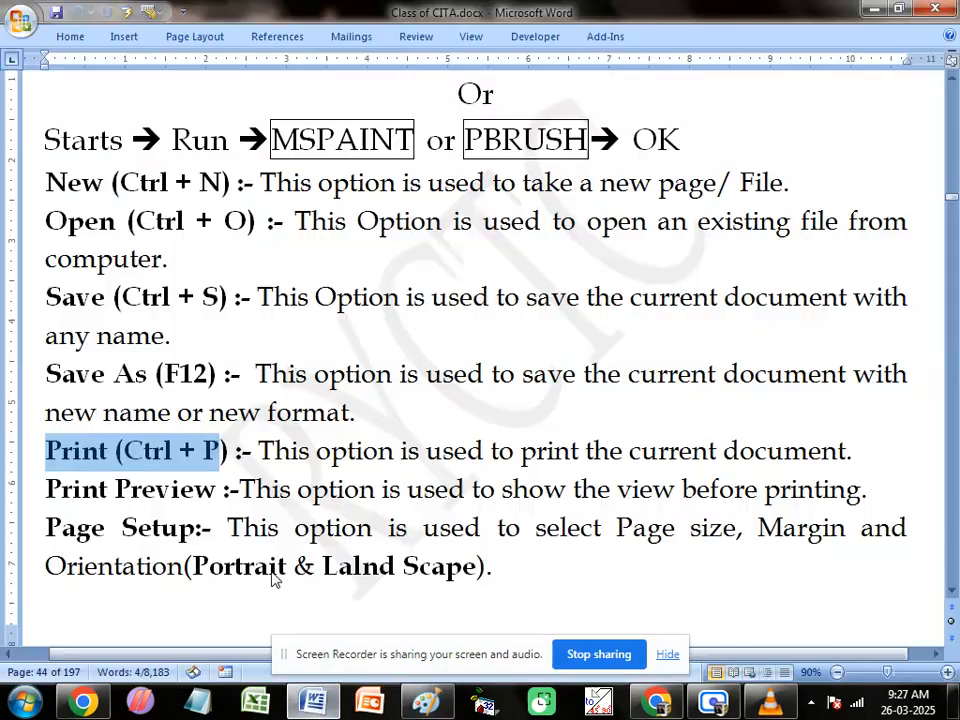
scroll(88, 497, "down", 3)
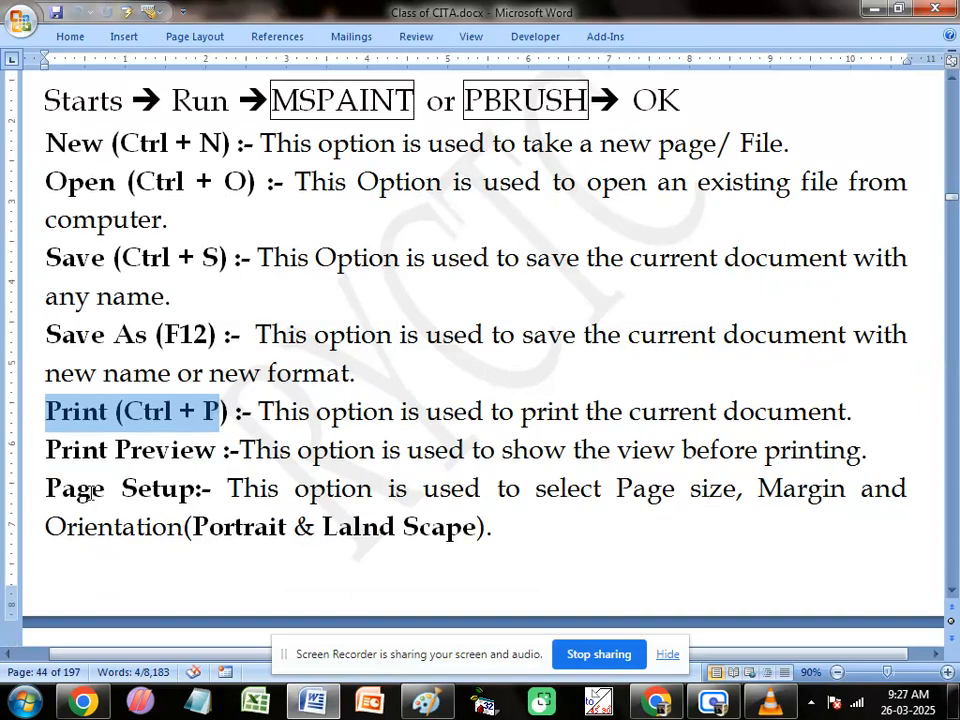
scroll(183, 476, "down", 1)
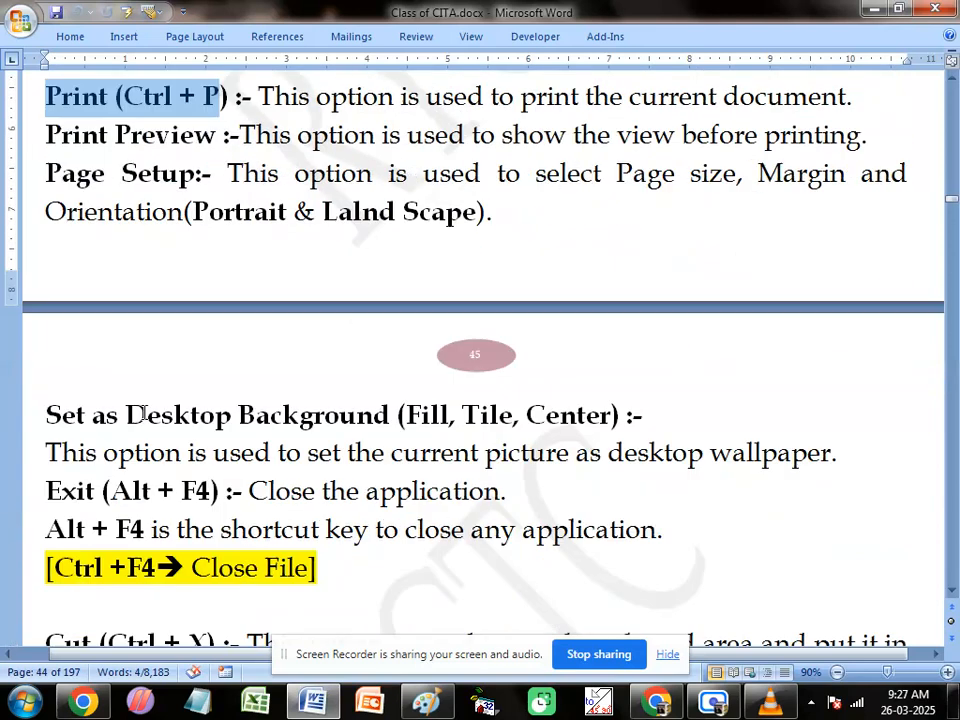
scroll(407, 414, "down", 1)
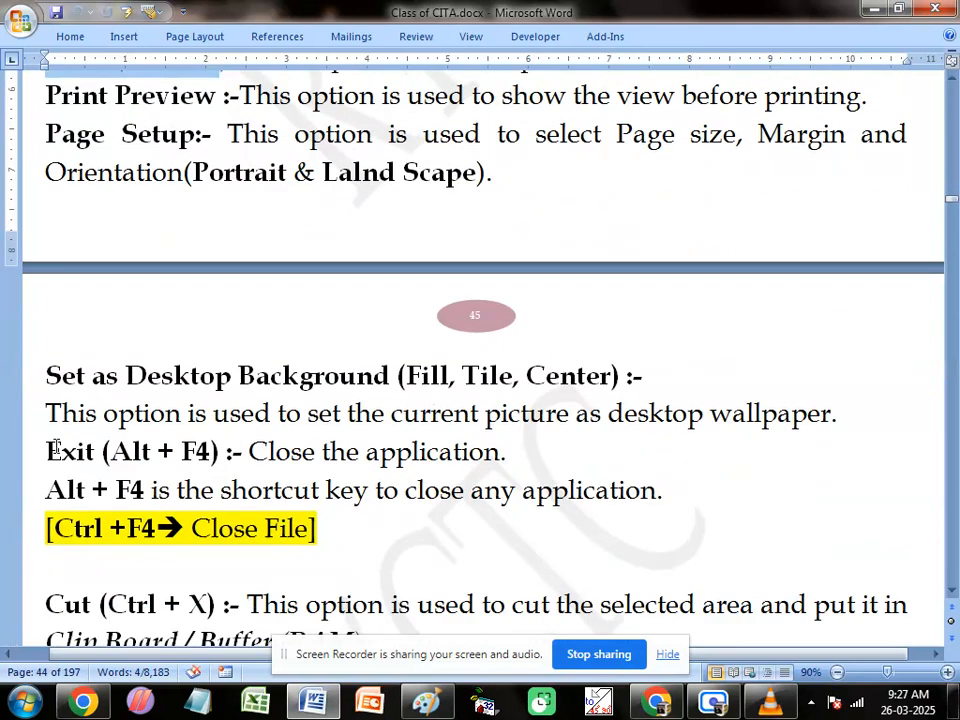
left_click_drag(46, 452, 214, 452)
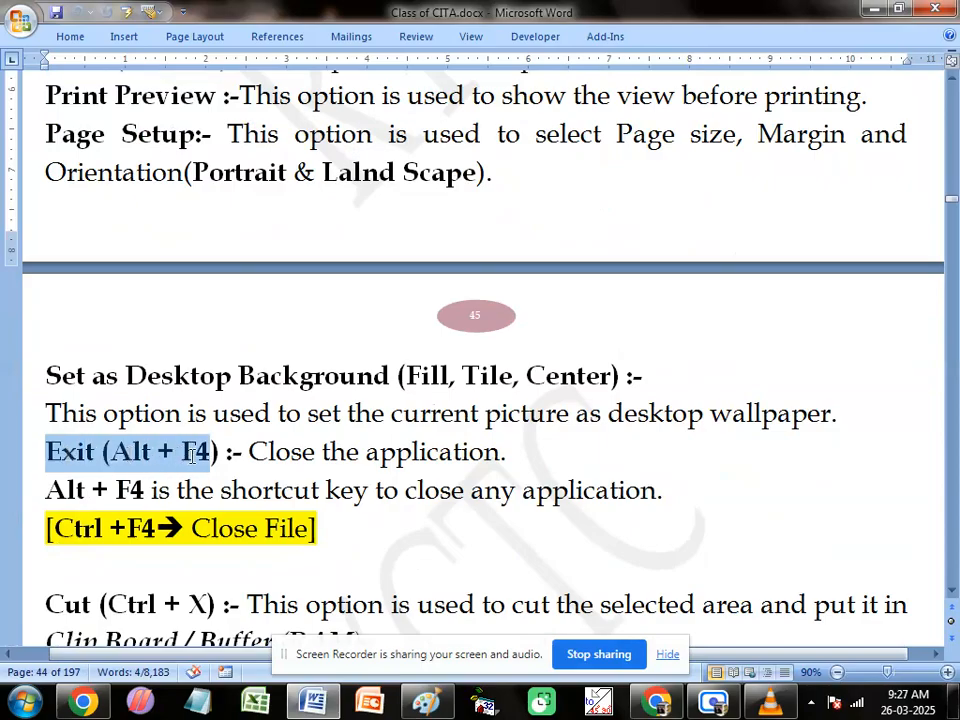
left_click(113, 451)
left_click_drag(113, 451, 210, 455)
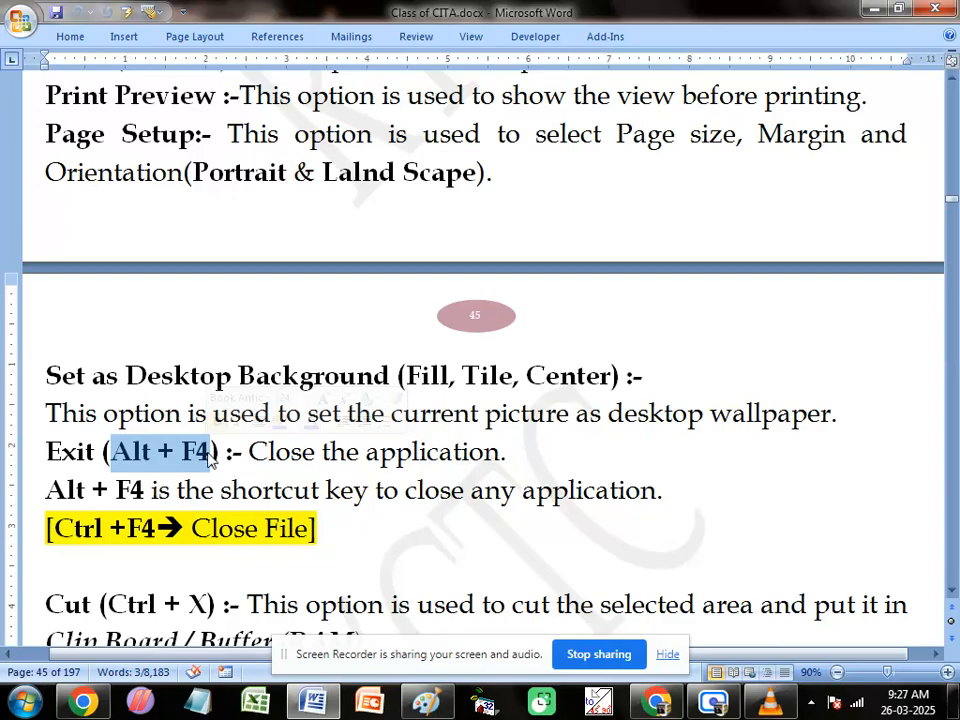
Step: Switch to Paint and exit it, and demonstrate exiting once more with a newly started blank Paint window
left_click(428, 704)
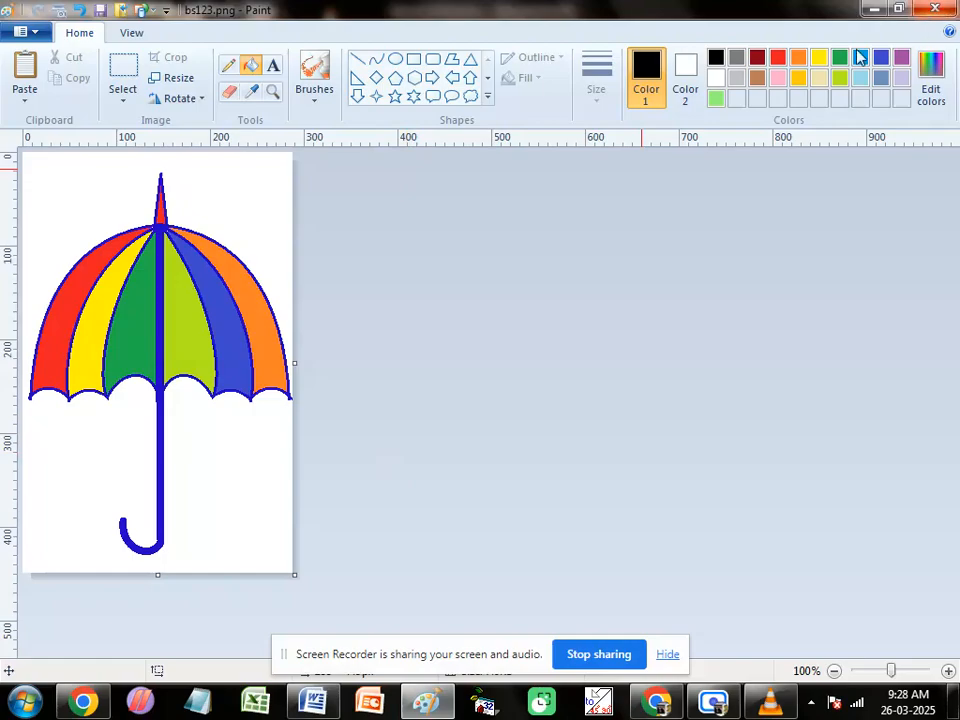
left_click(36, 31)
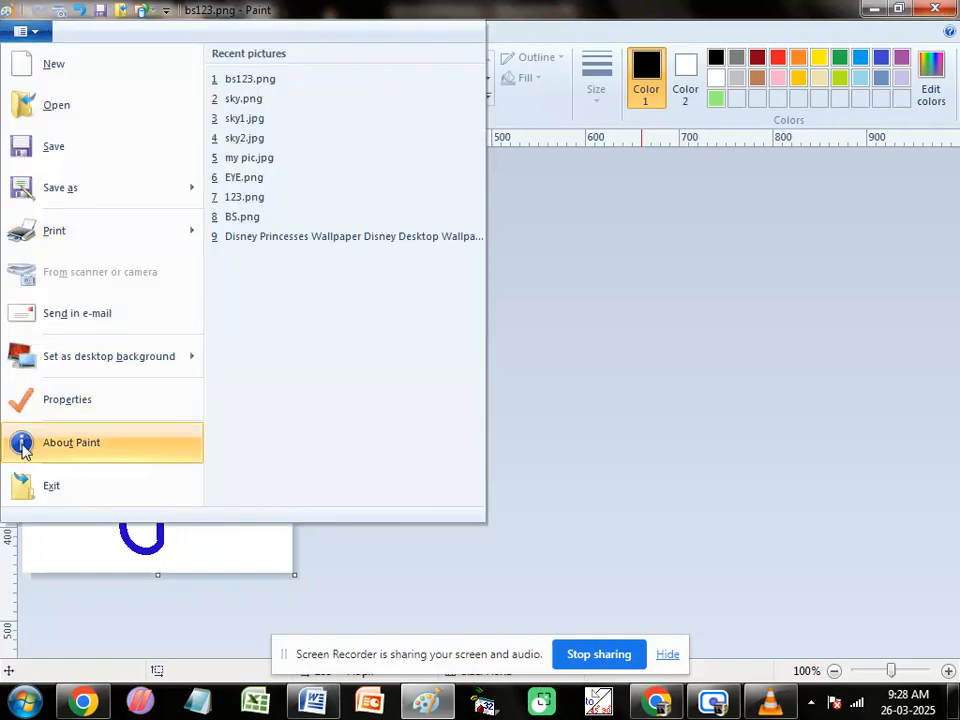
left_click(666, 313)
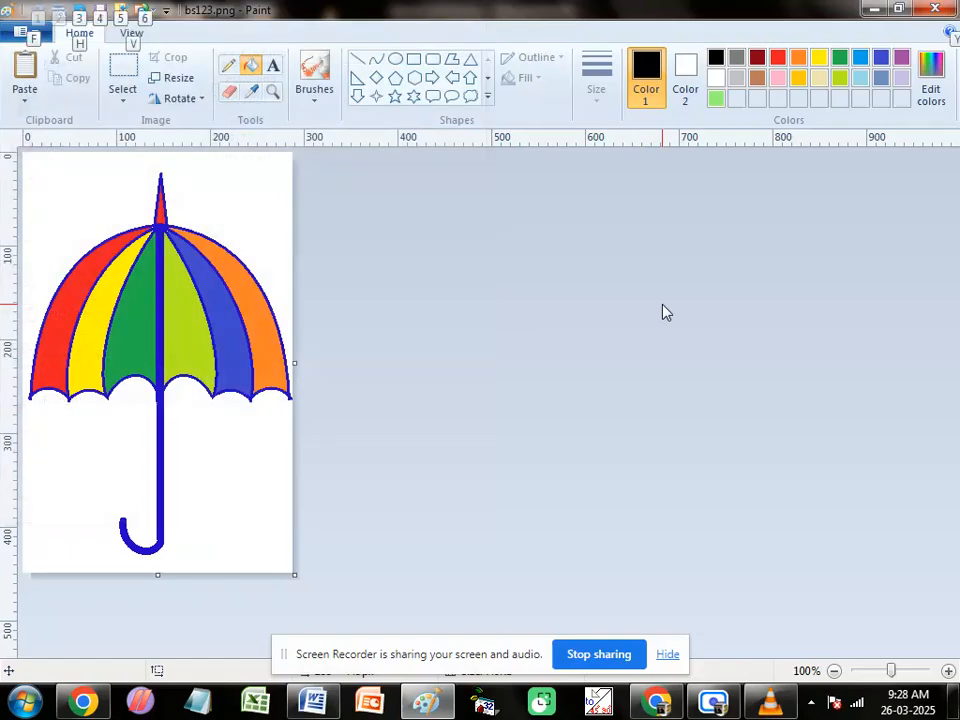
key("alt+F4")
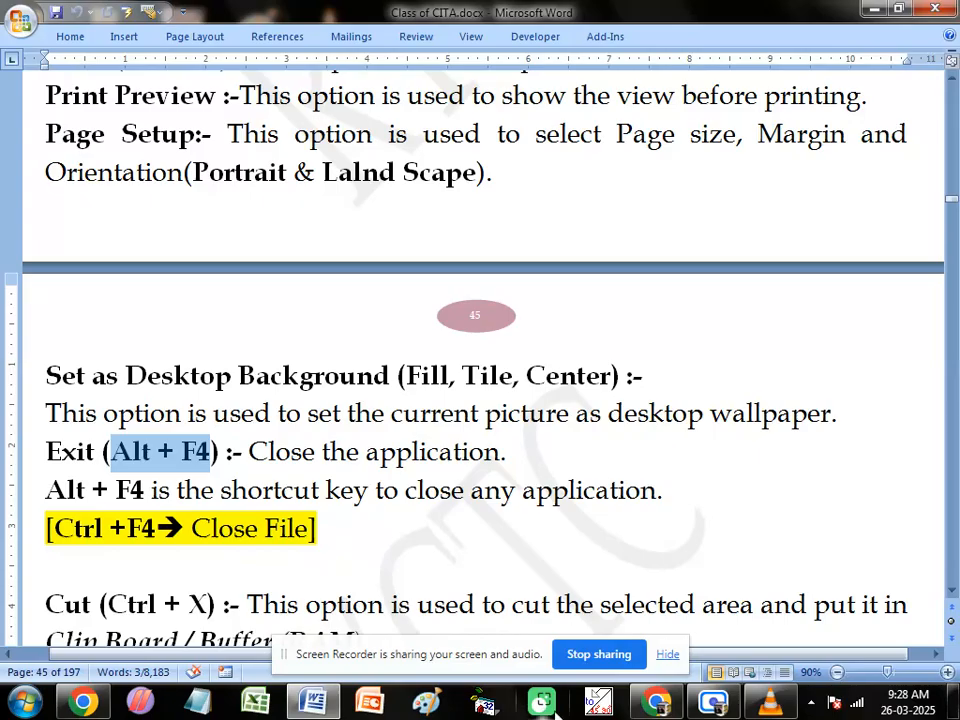
left_click(427, 705)
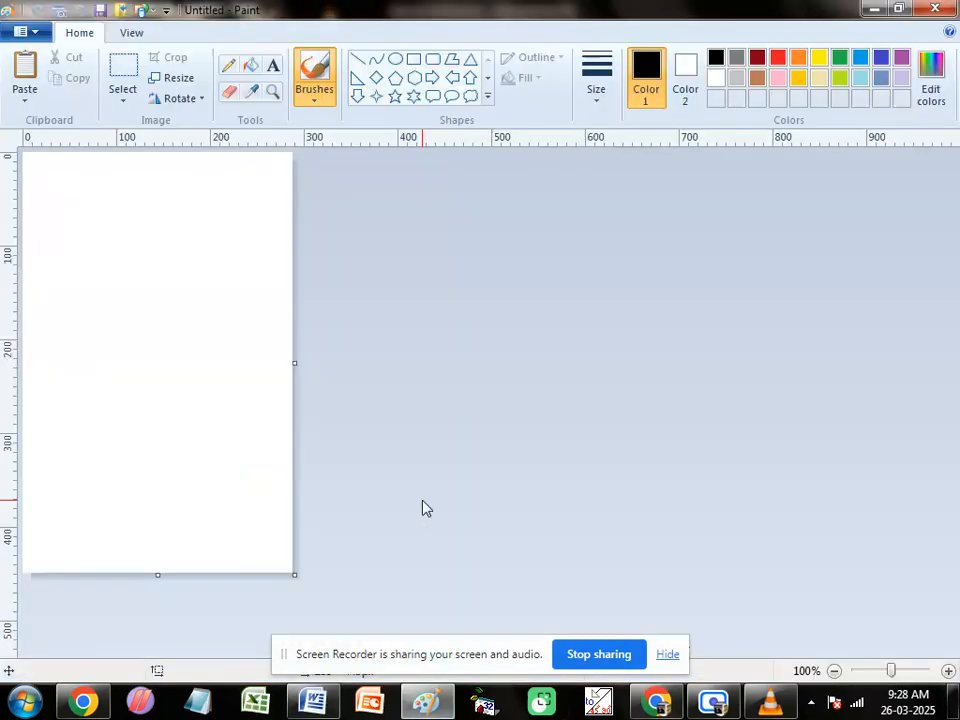
key("alt+F4")
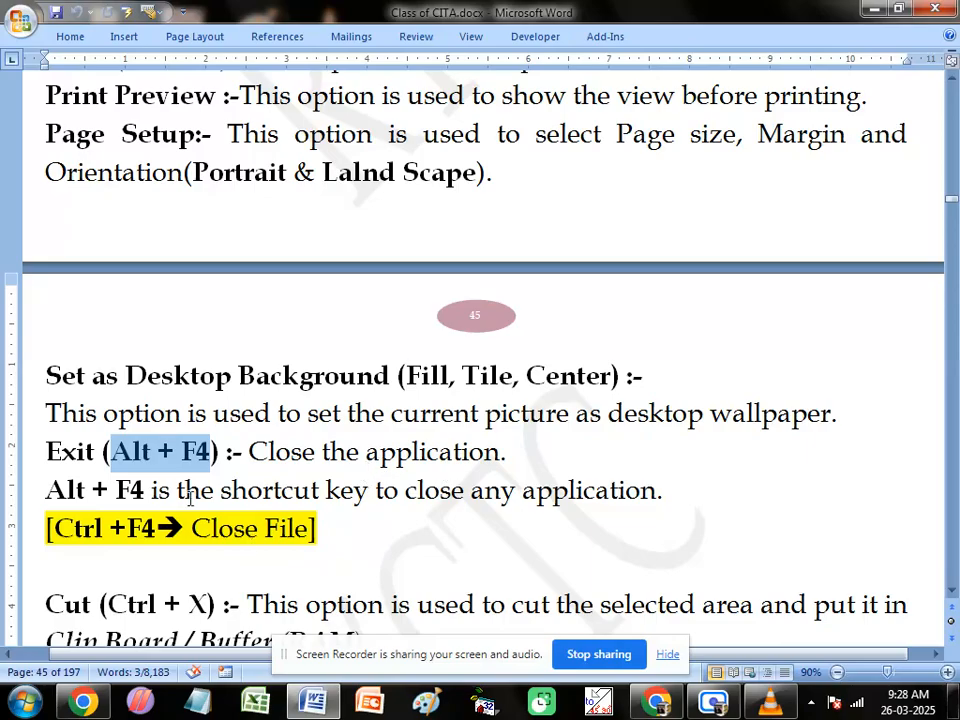
Step: Select the notes' sentence on the shortcut for closing any application, and read on to the Cut, Copy and Paste entries
left_click_drag(47, 490, 675, 495)
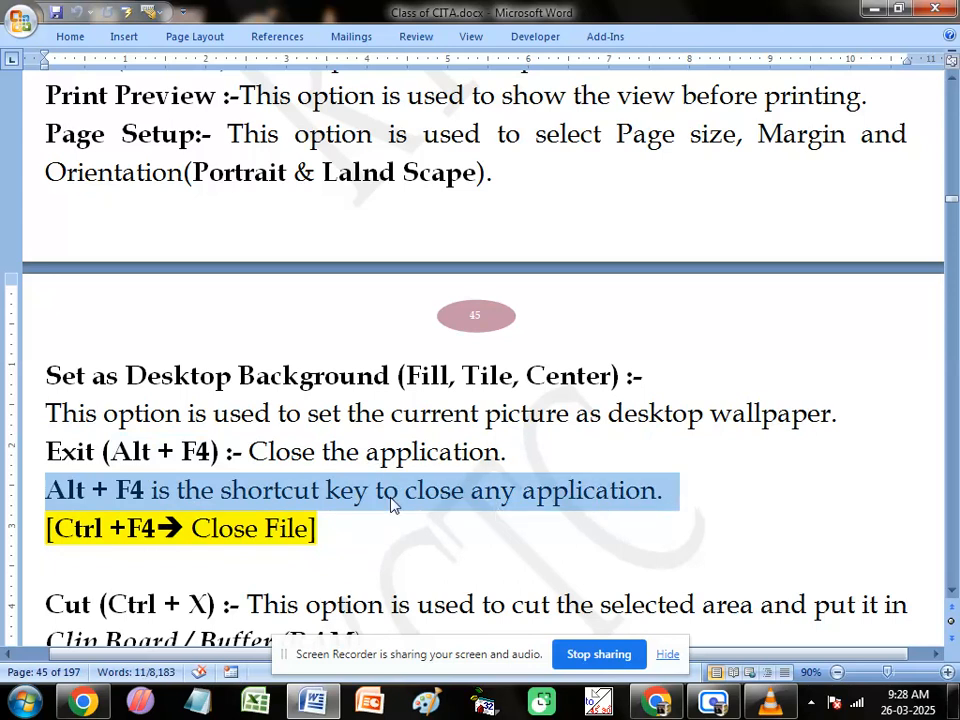
left_click(362, 532)
scroll(368, 450, "down", 1)
scroll(370, 451, "down", 1)
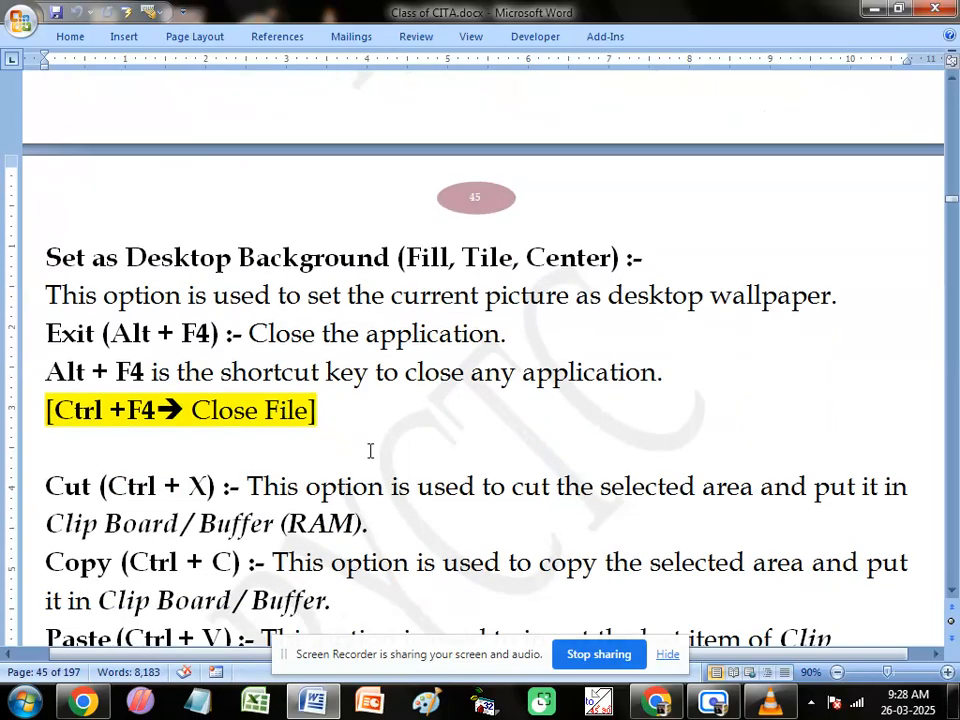
scroll(370, 451, "down", 1)
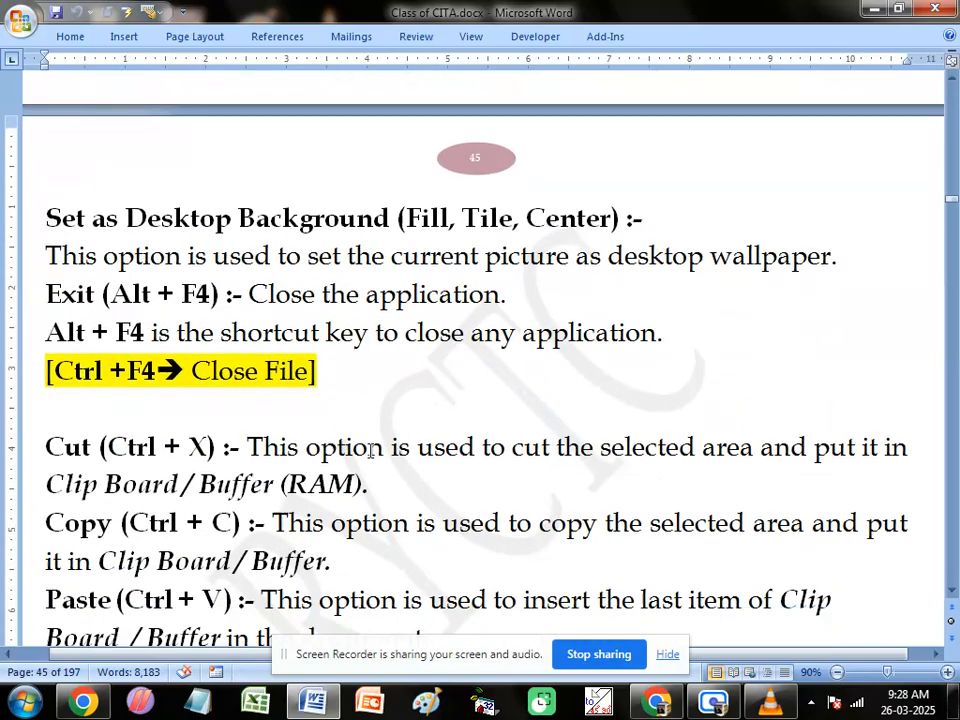
scroll(370, 451, "down", 2)
Step: Switch to a blank Paint picture and widen its canvas to the full width of the visible work area
key("alt+Tab")
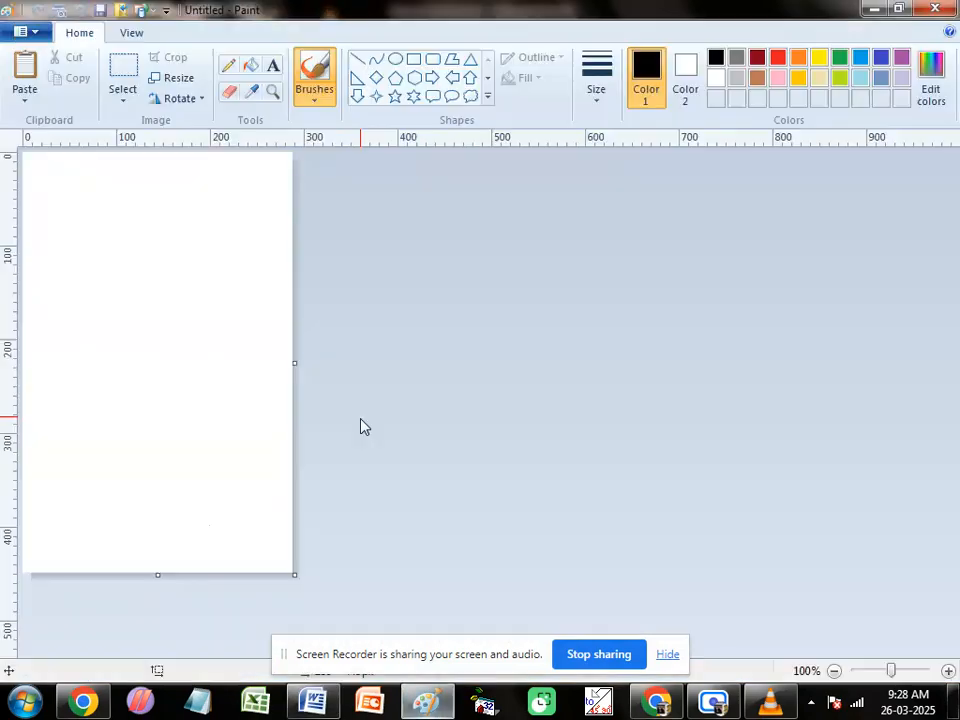
left_click_drag(296, 362, 958, 362)
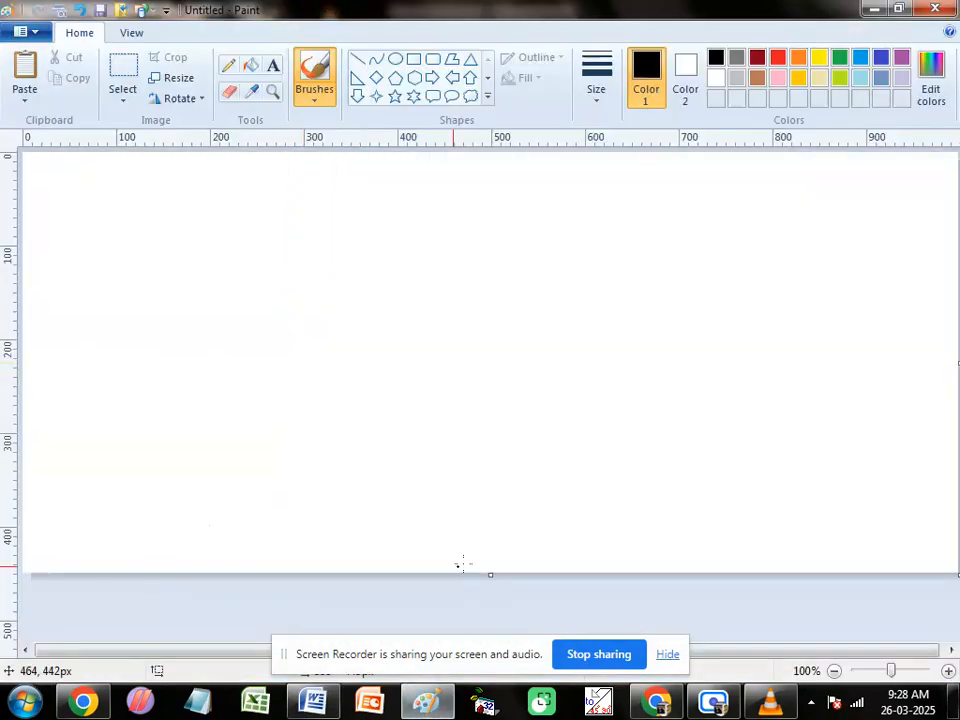
Step: Extend the canvas downward and draw a black S-shaped wave about 204 px wide with the Curve tool
left_click_drag(490, 573, 490, 640)
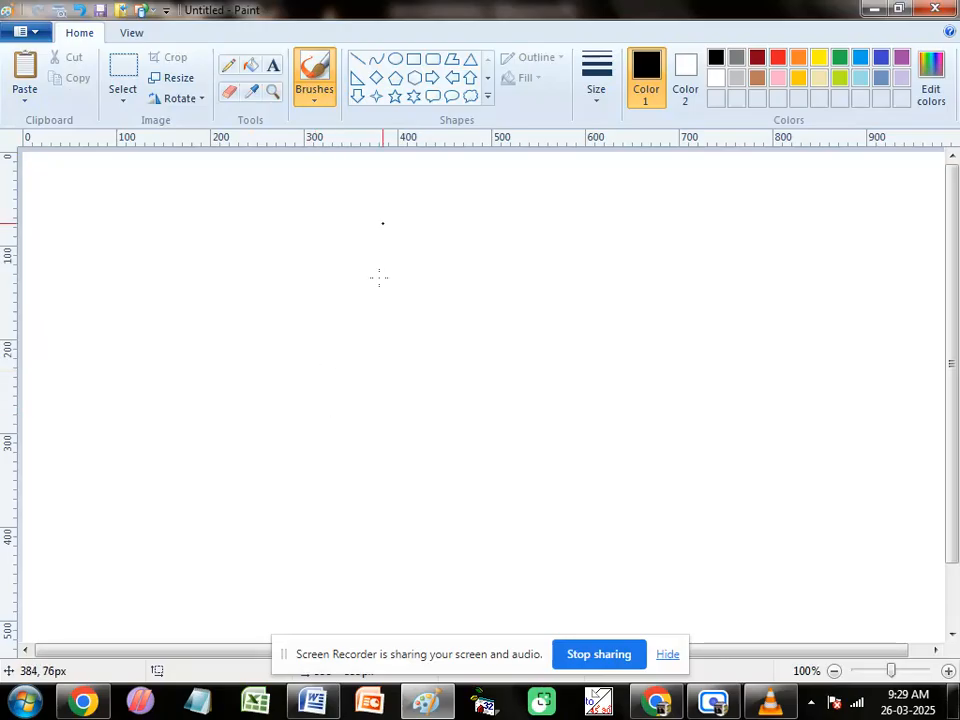
left_click(376, 60)
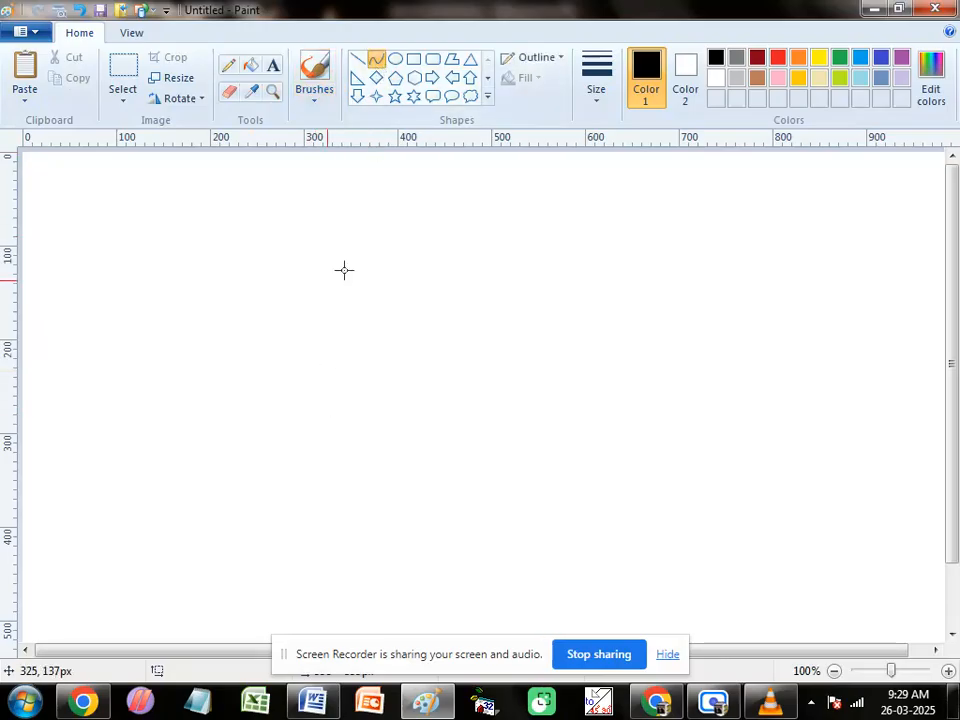
left_click_drag(285, 284, 476, 285)
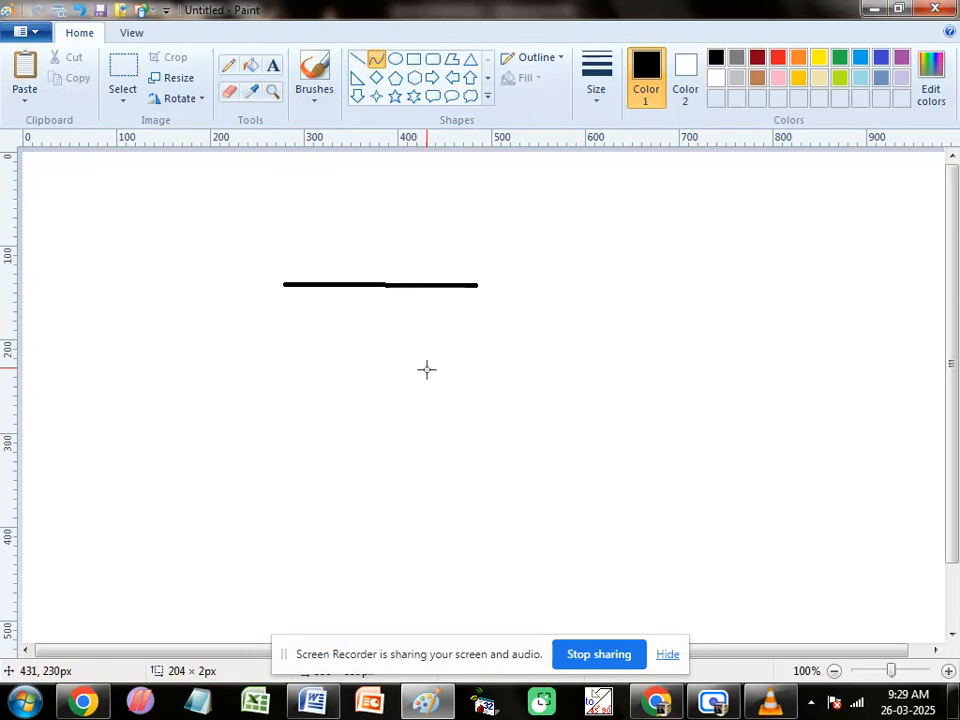
left_click_drag(366, 285, 354, 355)
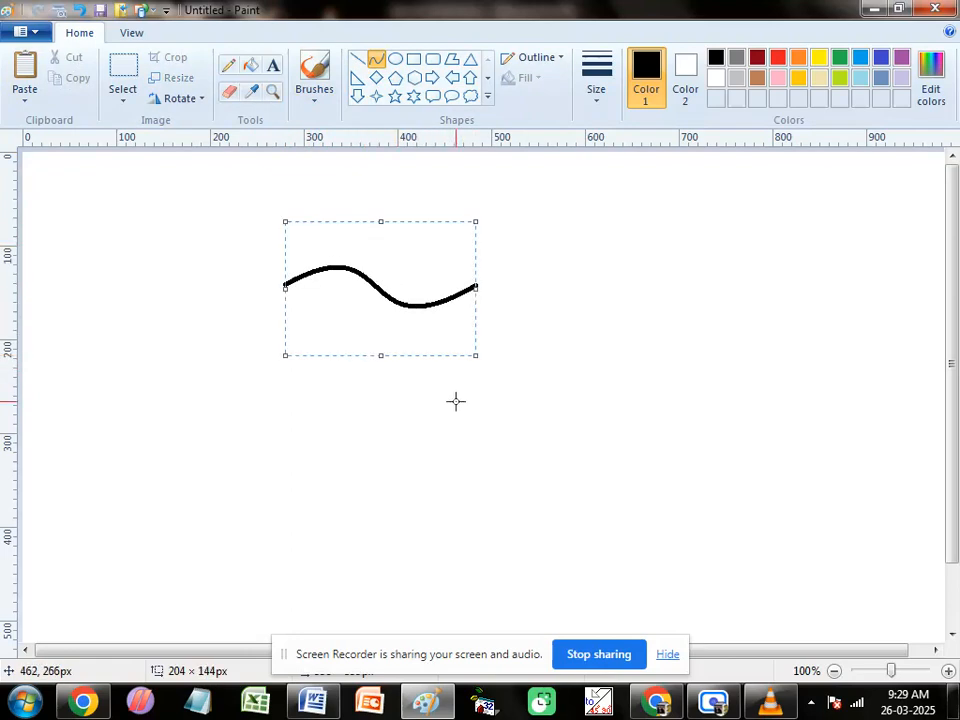
Step: Select the wave with a rectangular selection, enable transparent selection, and move the wave slightly up and to the right
left_click(122, 78)
left_click_drag(271, 240, 489, 328)
left_click(123, 98)
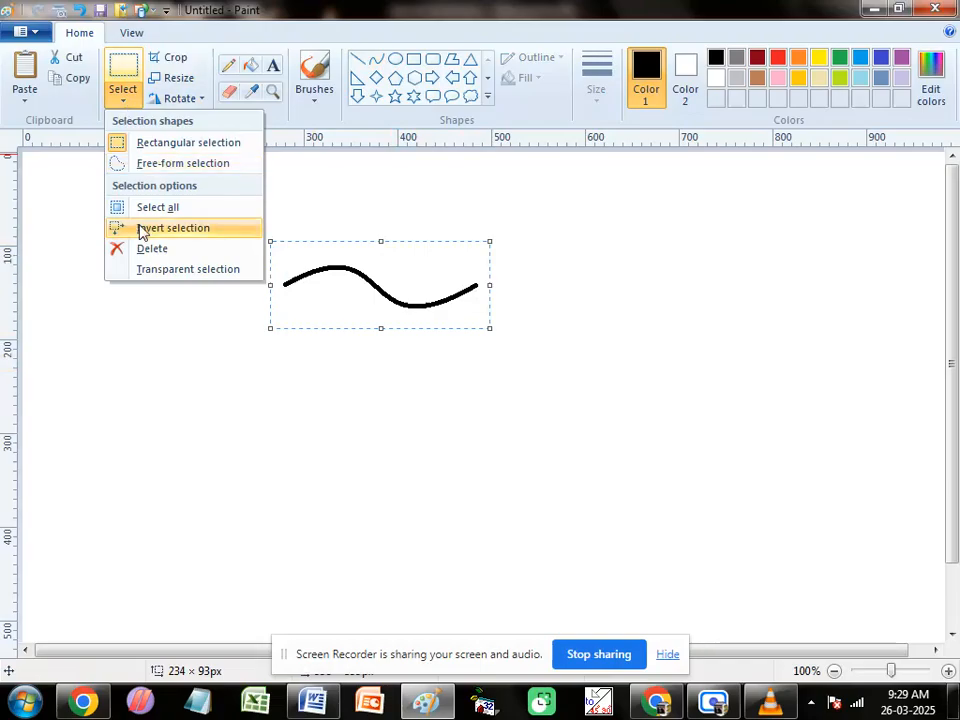
left_click(200, 272)
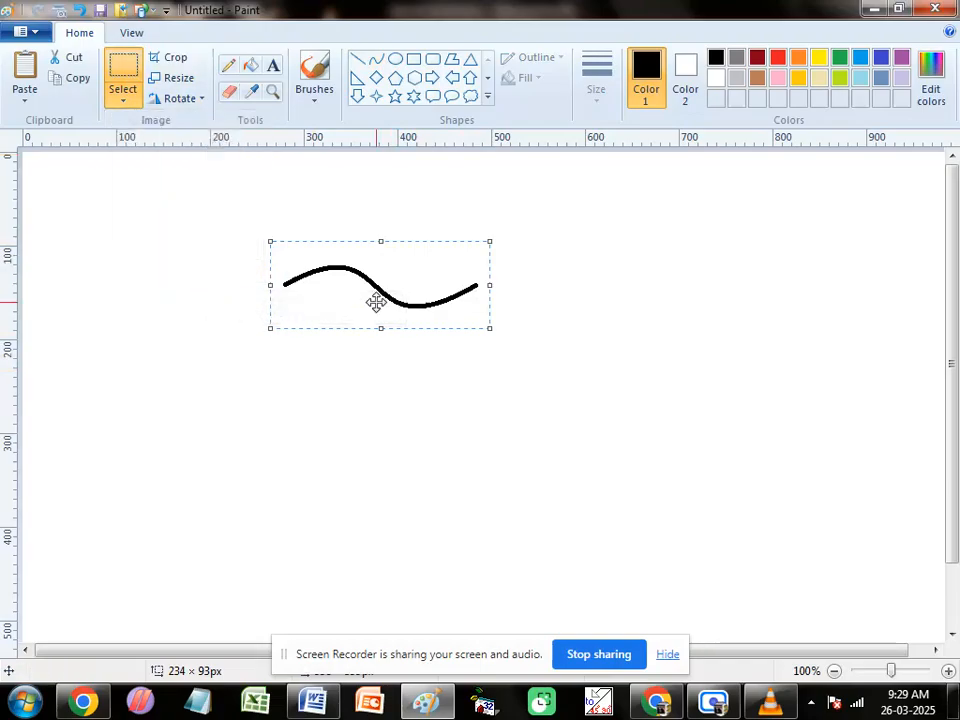
left_click_drag(375, 300, 417, 277)
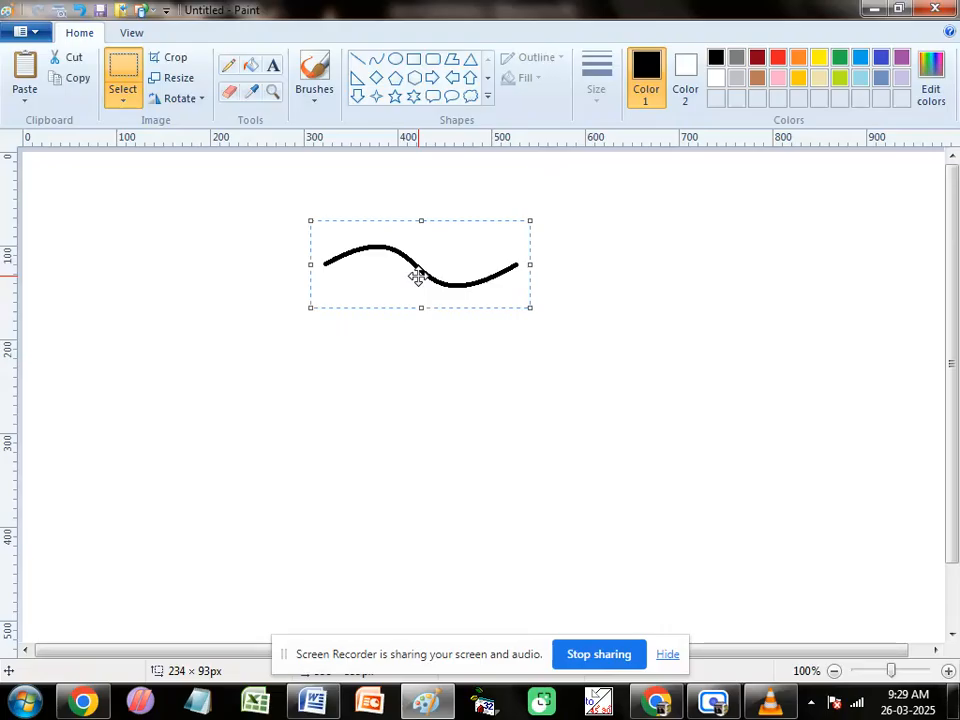
Step: Make three copies of the wave and stack them evenly below the original
left_click_drag(403, 259, 407, 296)
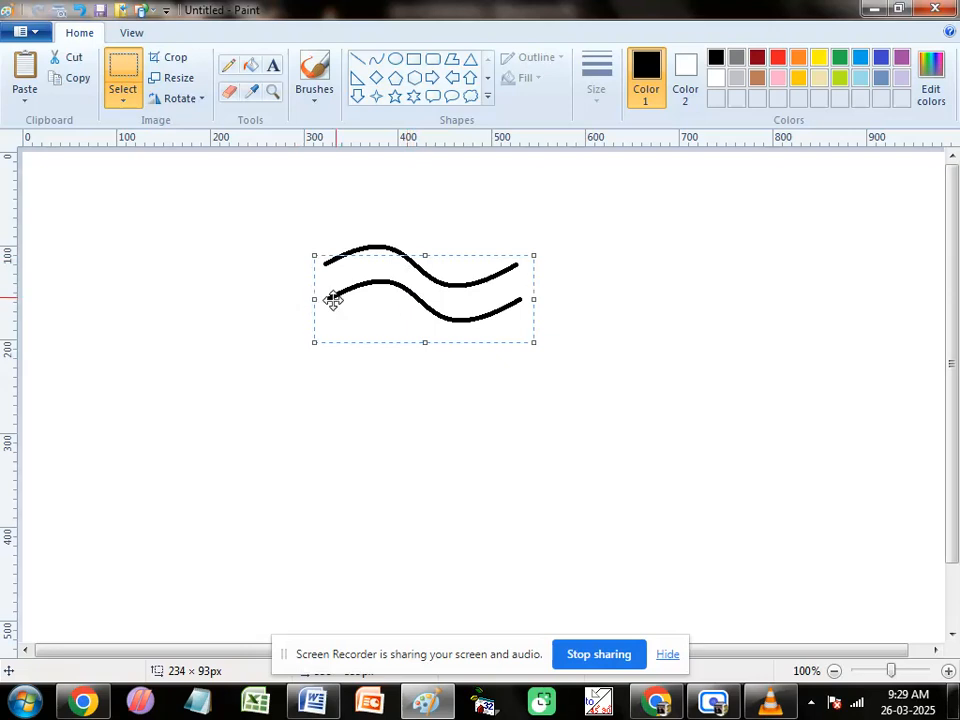
left_click(82, 77)
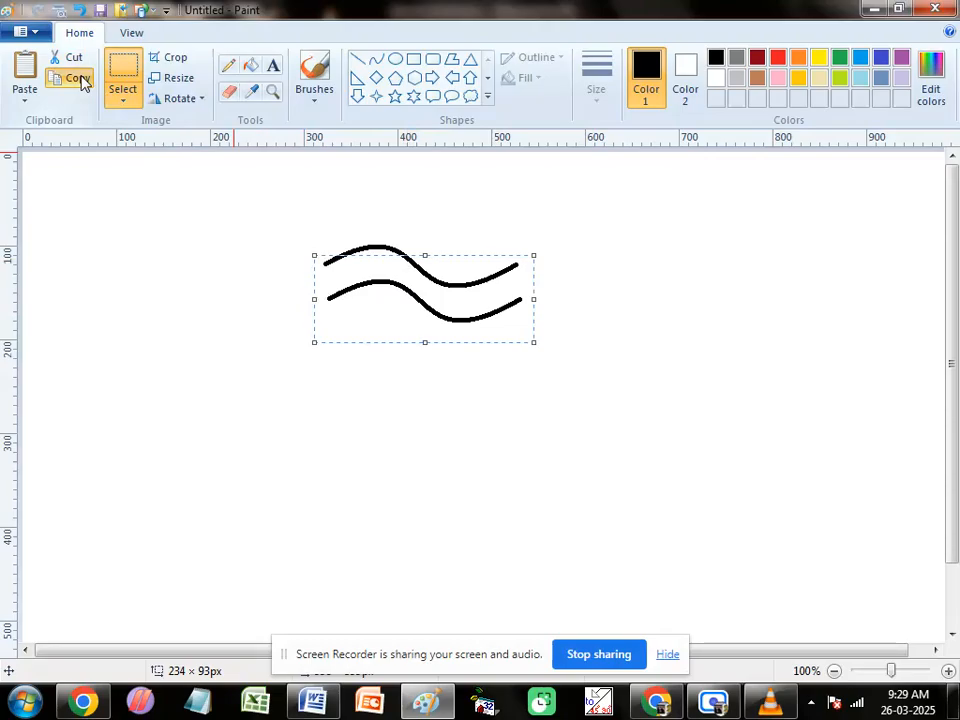
left_click(25, 72)
mouse_move(98, 187)
left_mouse_down()
mouse_move(398, 345)
mouse_move(384, 334)
mouse_move(392, 332)
left_mouse_up()
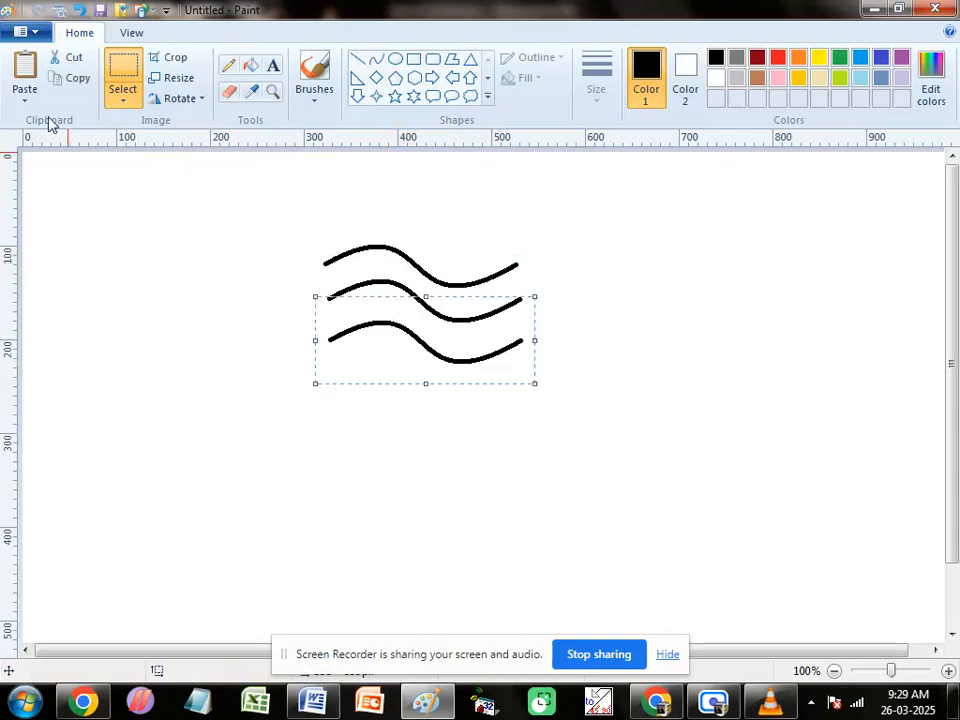
left_click(25, 70)
mouse_move(94, 184)
left_mouse_down()
mouse_move(189, 328)
mouse_move(321, 364)
mouse_move(389, 368)
left_mouse_up()
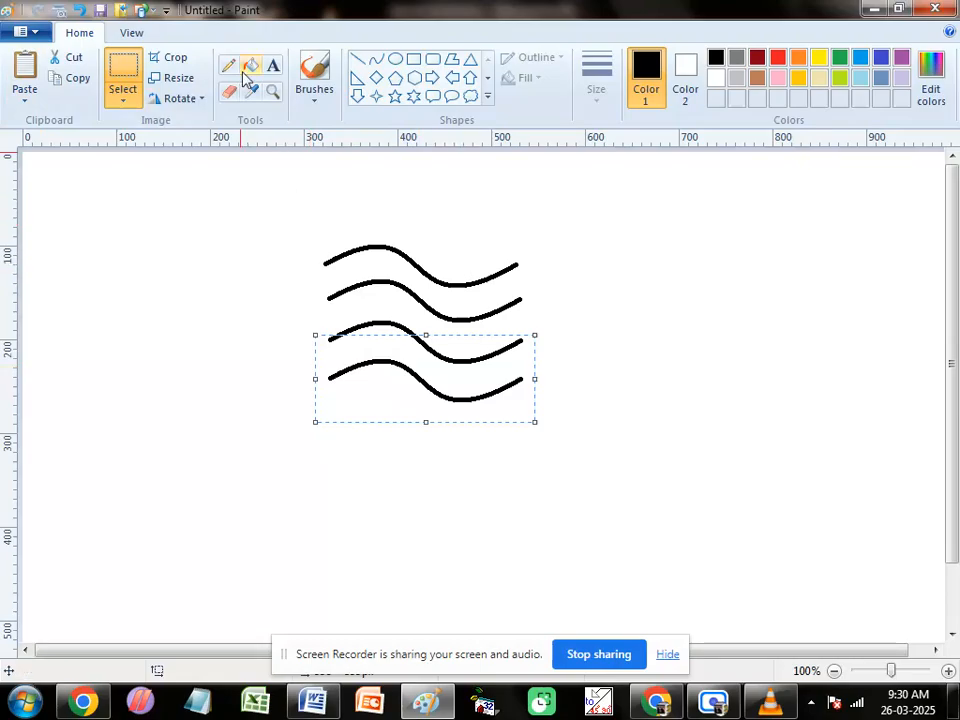
Step: Join the right ends of the four waves with an upright S-curve about 127 px tall, erasing the overhanging end and the stray dot
left_click(376, 60)
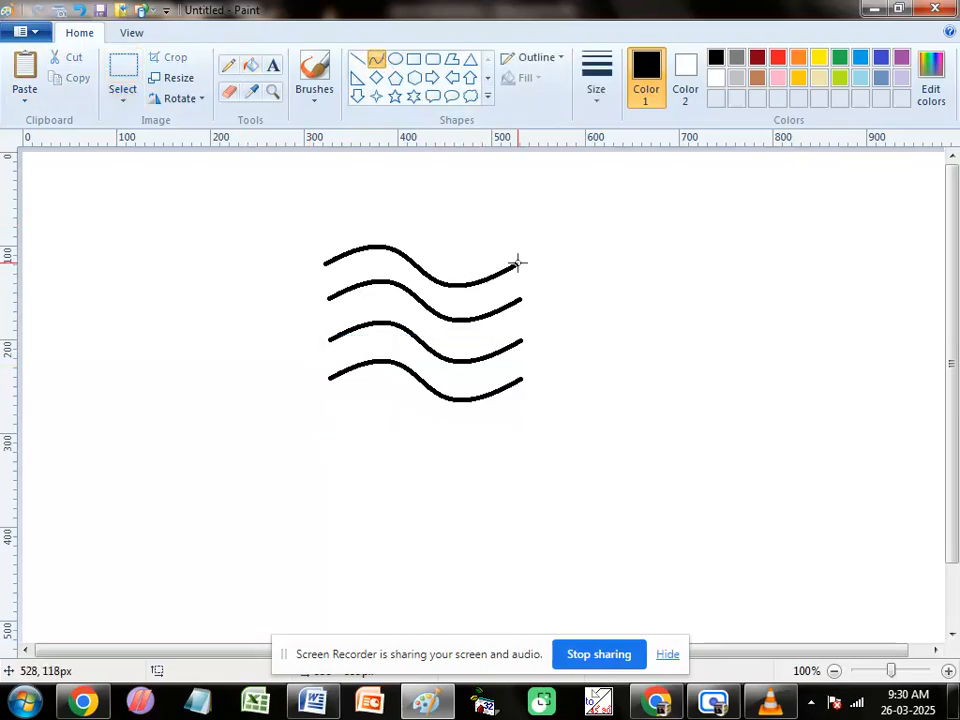
left_click_drag(518, 263, 527, 385)
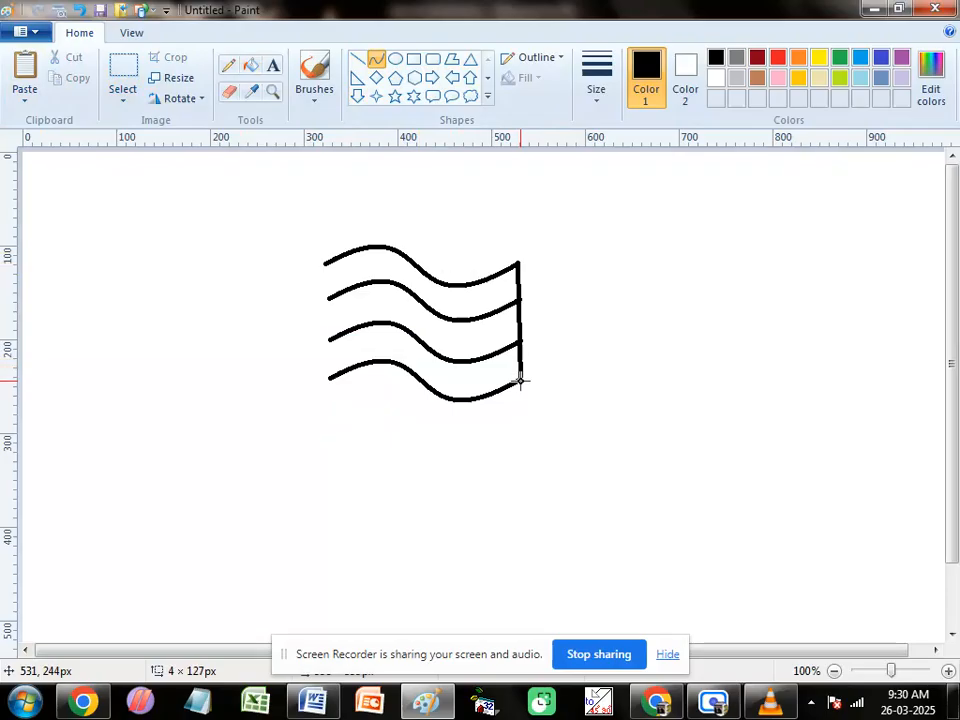
mouse_move(530, 333)
left_mouse_down()
mouse_move(490, 304)
mouse_move(539, 342)
left_mouse_up()
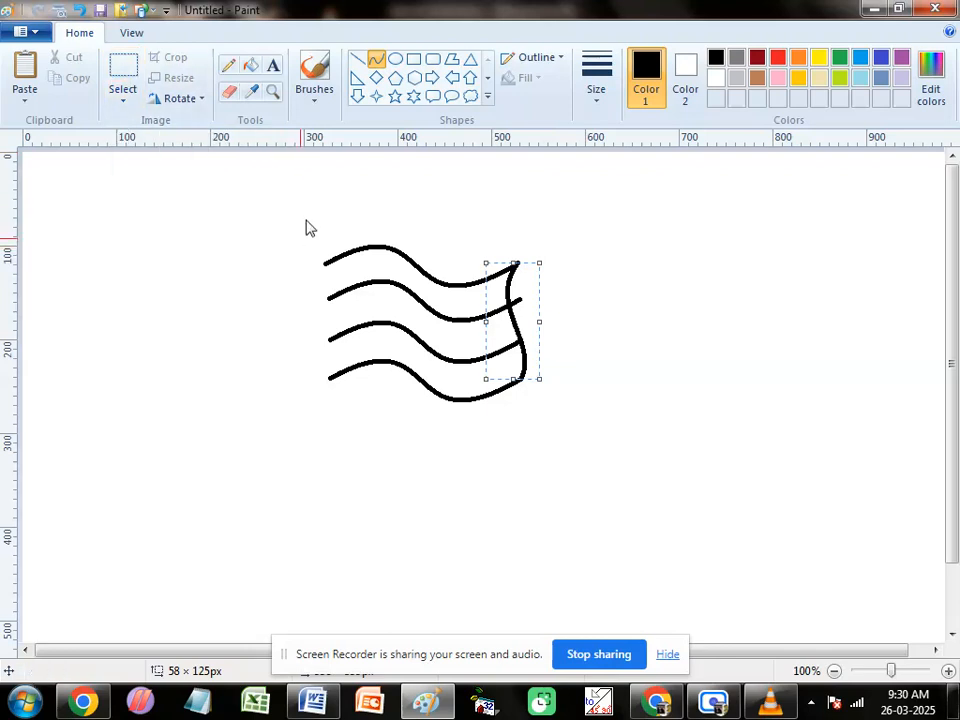
left_click(612, 282)
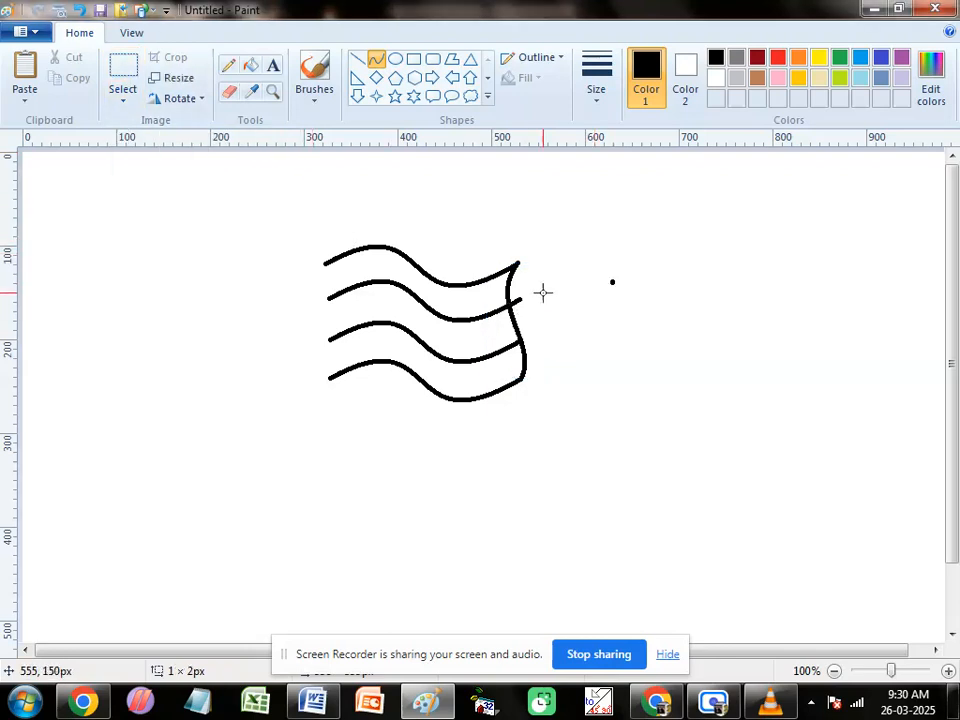
left_click(229, 92)
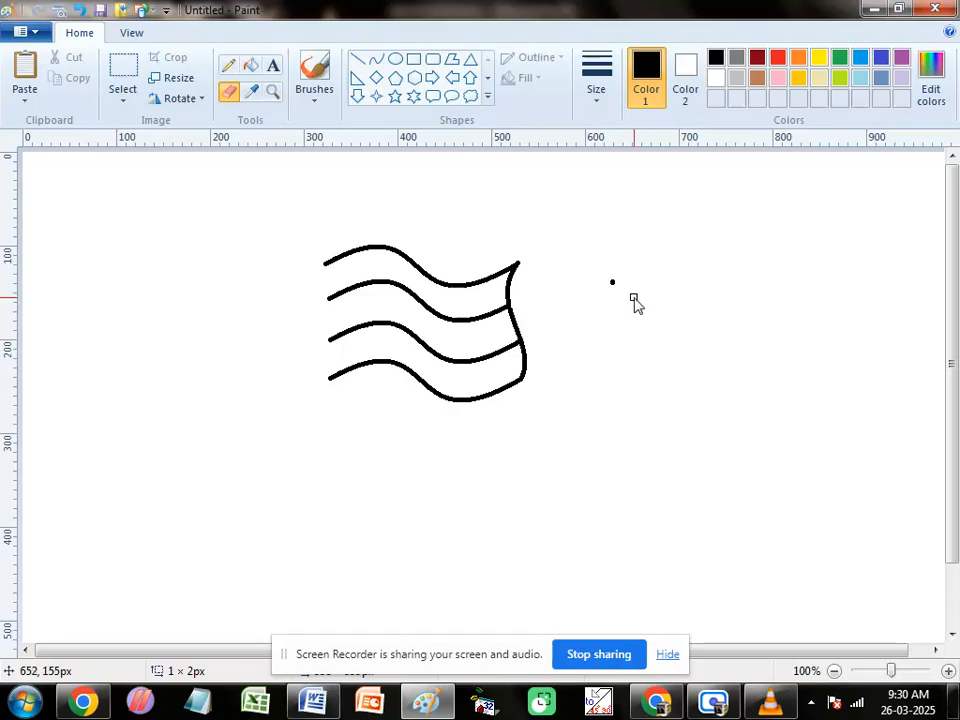
left_click(612, 285)
Step: Select the whole four-wave figure and move it slightly up and to the right
left_click(122, 81)
mouse_move(285, 215)
left_mouse_down()
mouse_move(441, 407)
mouse_move(542, 422)
left_mouse_up()
left_click_drag(486, 377, 507, 352)
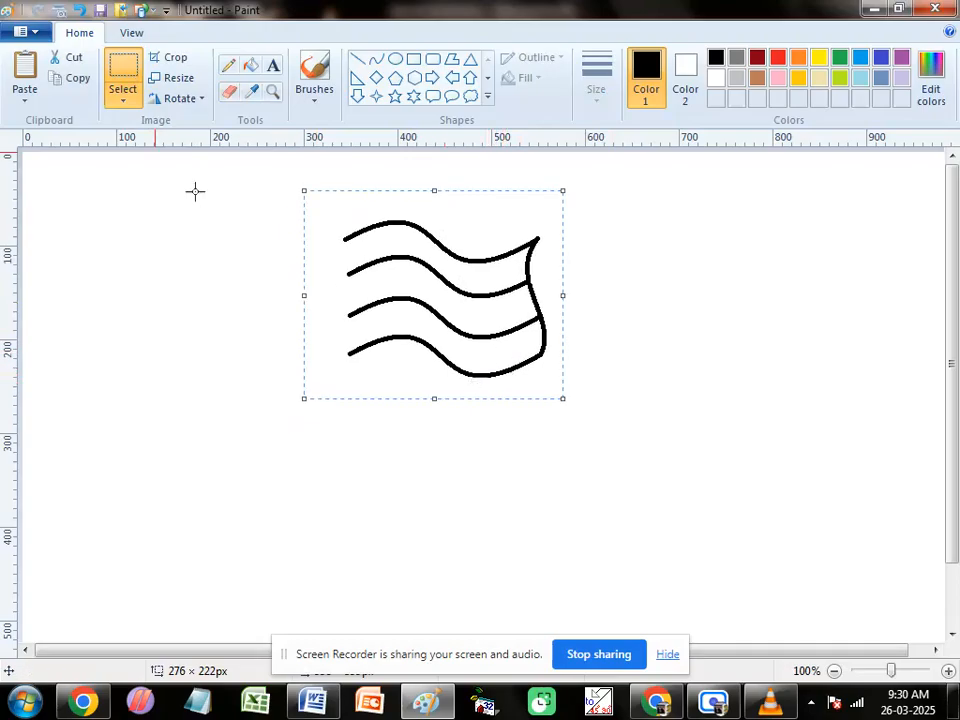
Step: Copy and paste the four-wave figure, place the copy directly beneath the original, and delete that copy
left_click(82, 84)
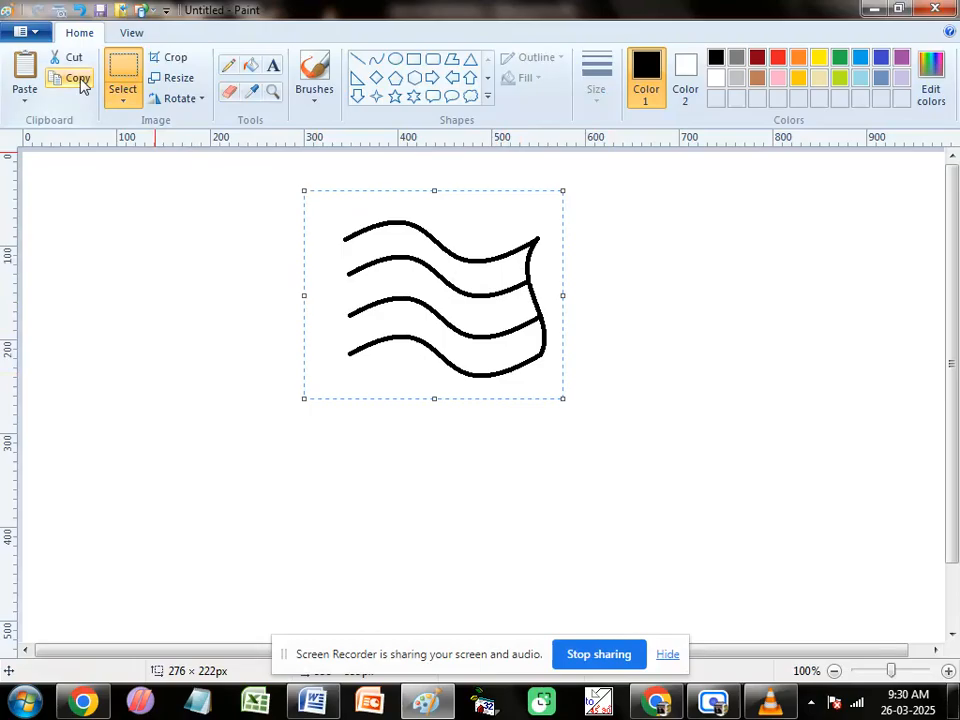
left_click(17, 66)
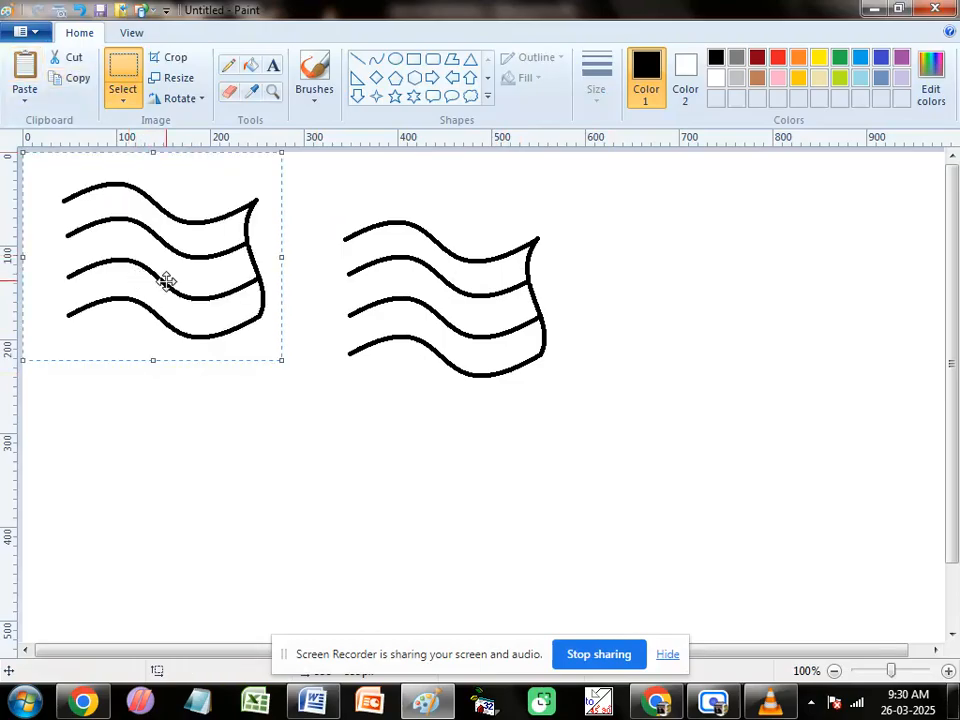
left_click_drag(165, 281, 450, 460)
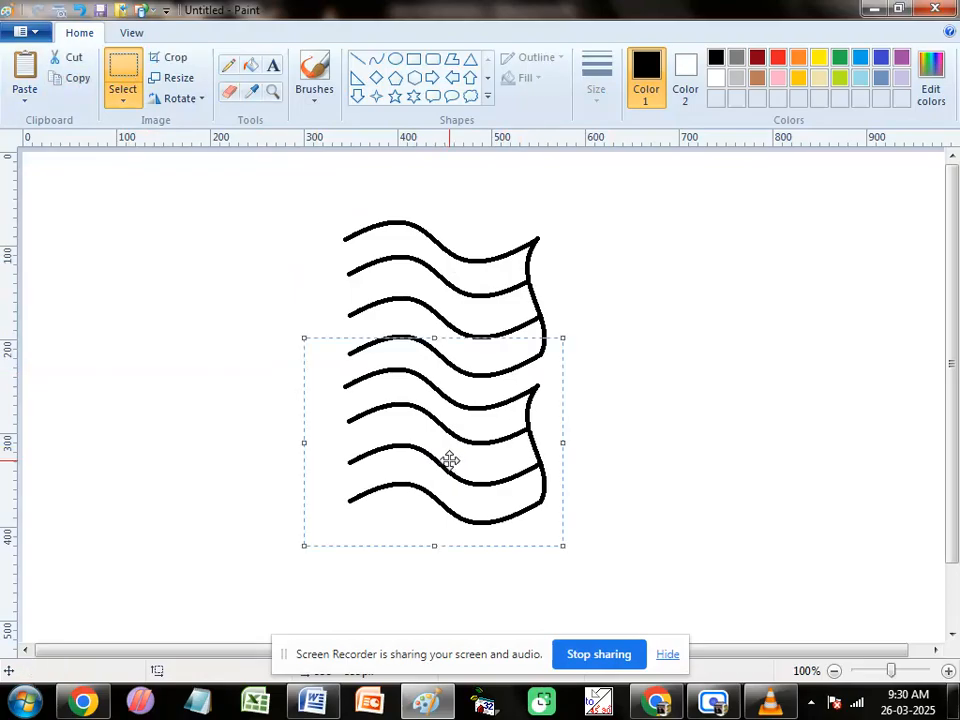
key("Delete")
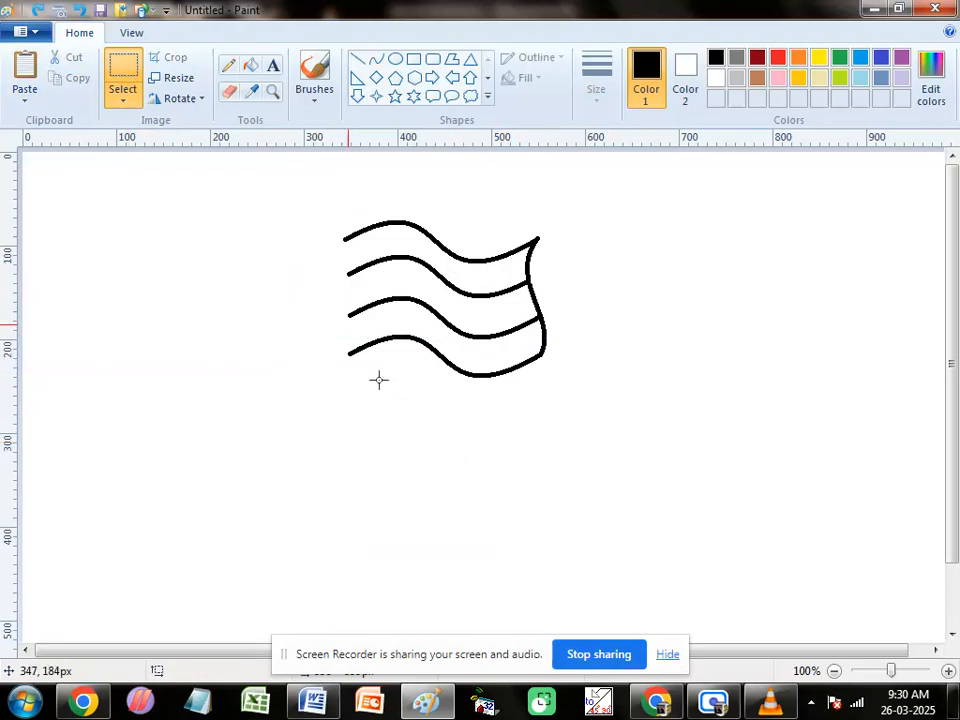
Step: Cut the four-wave figure and paste it twice, stacking the second copy directly below the first
mouse_move(321, 202)
left_mouse_down()
mouse_move(324, 289)
mouse_move(572, 441)
mouse_move(575, 429)
left_mouse_up()
left_click(76, 59)
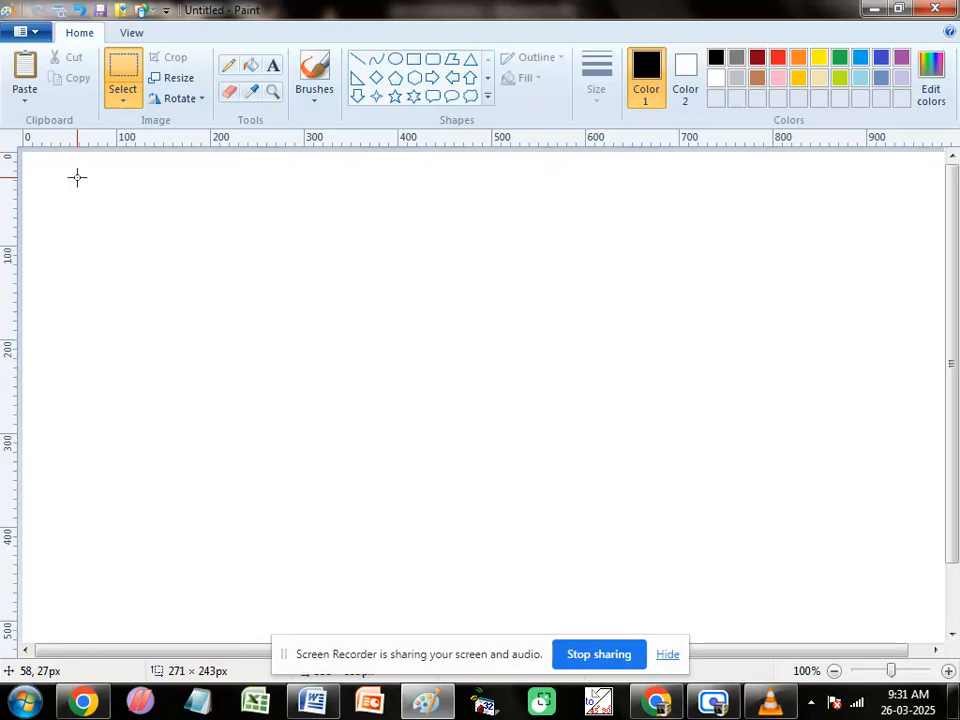
left_click(25, 72)
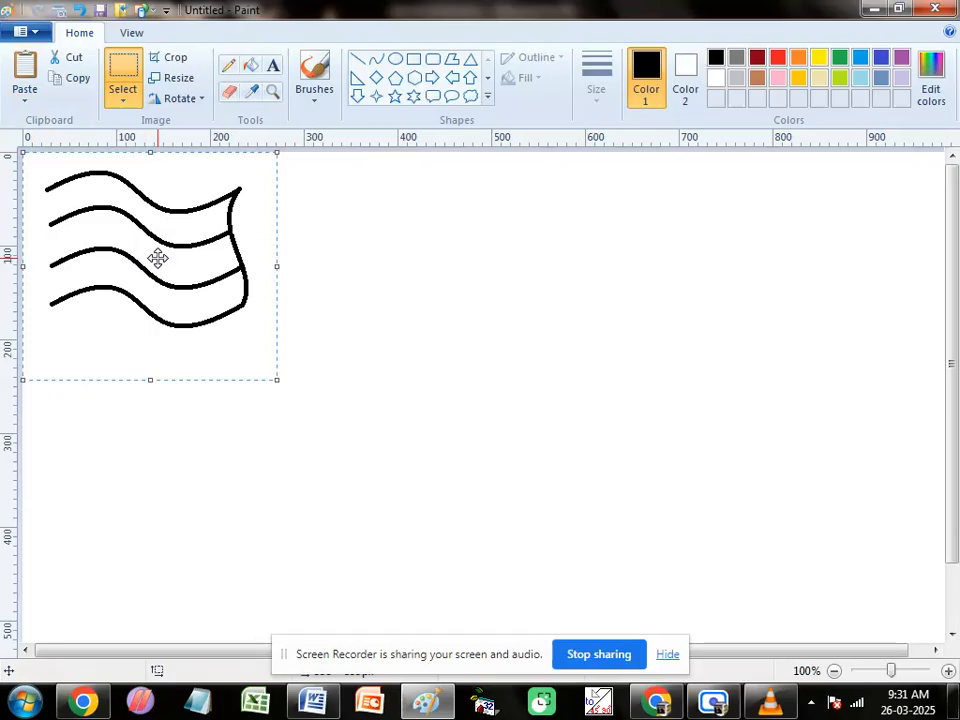
left_click_drag(158, 258, 512, 262)
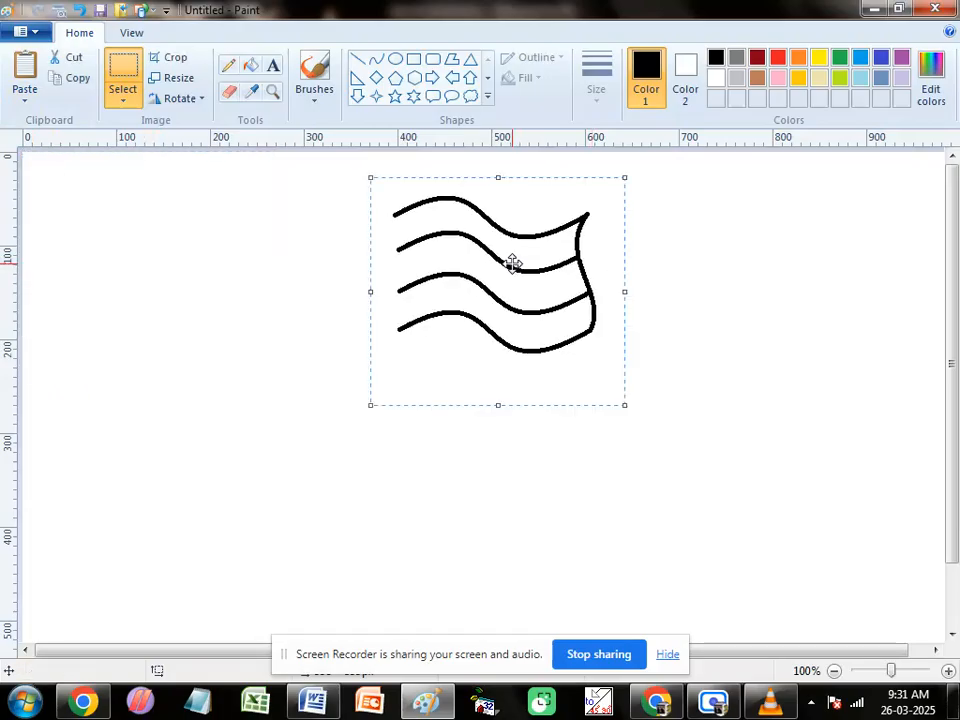
left_click(25, 68)
left_click_drag(136, 237, 477, 403)
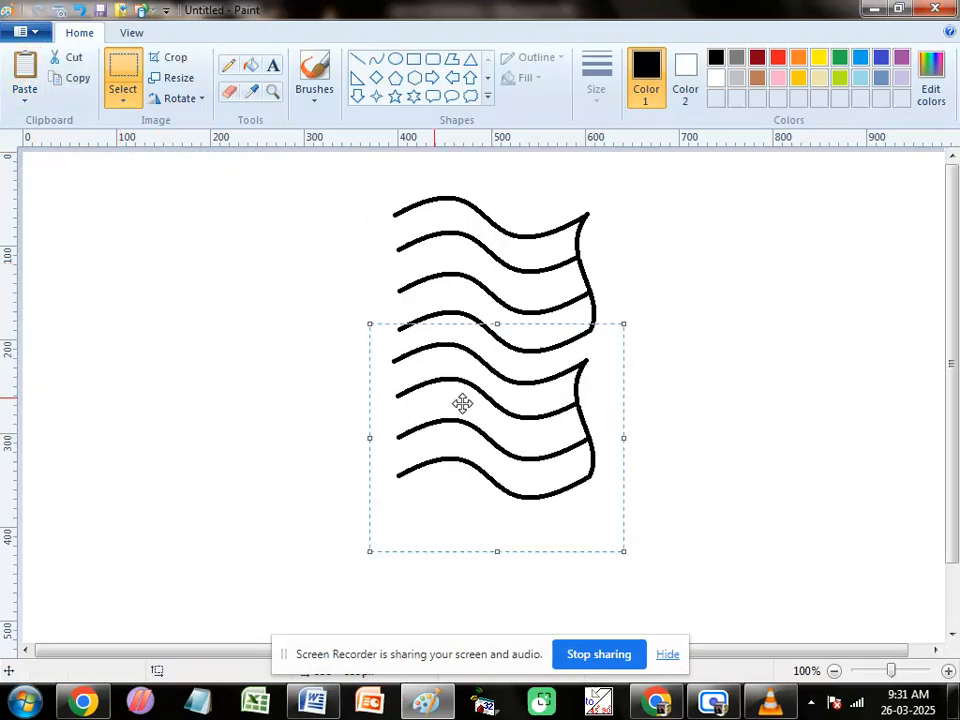
Step: Cut the stacked eight-wave figure and paste it three times, arranging the copies side by side across the canvas
left_click_drag(370, 189, 636, 523)
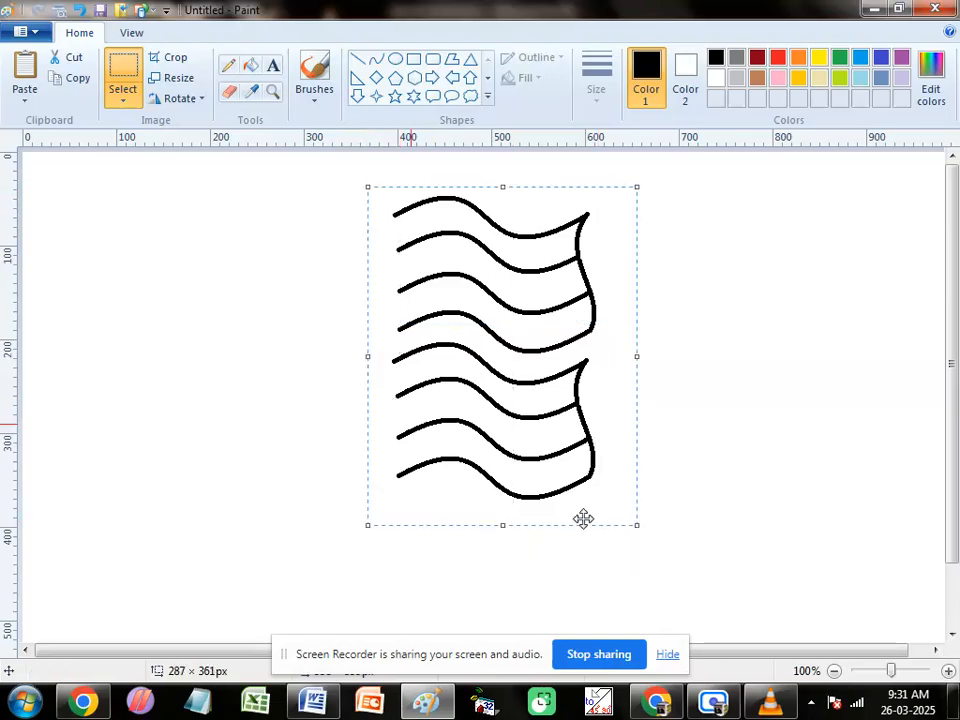
left_click(71, 57)
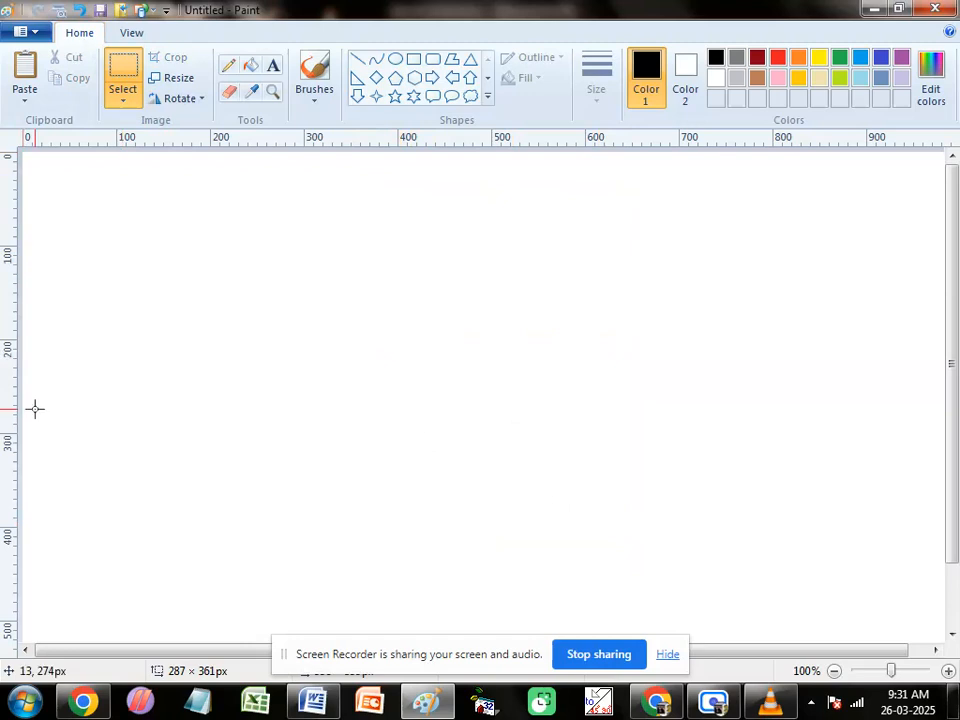
left_click(22, 78)
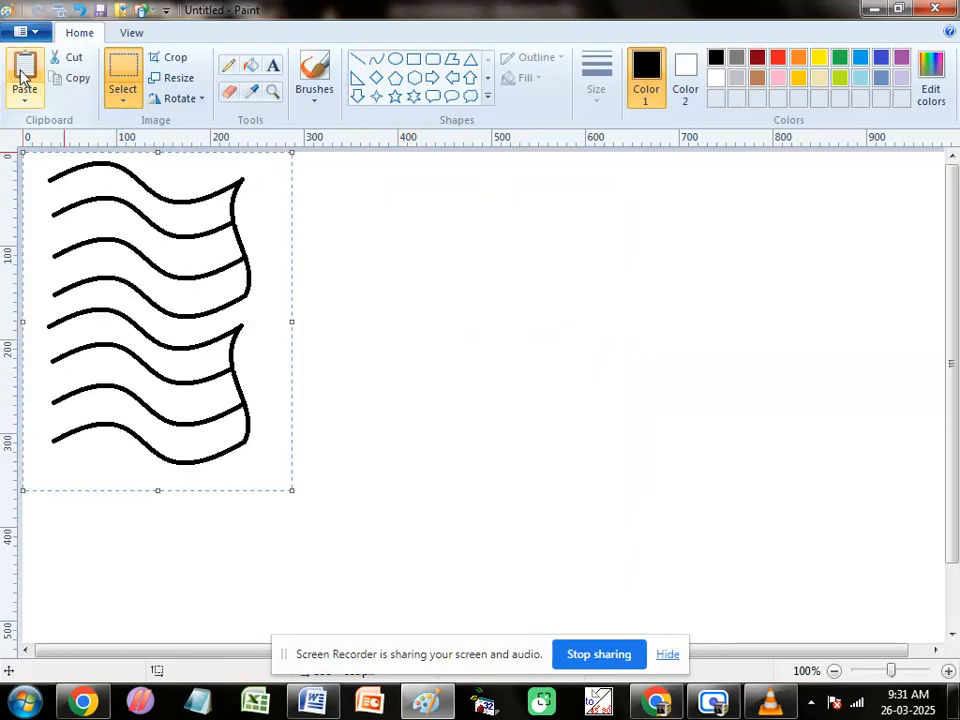
left_click_drag(174, 301, 678, 318)
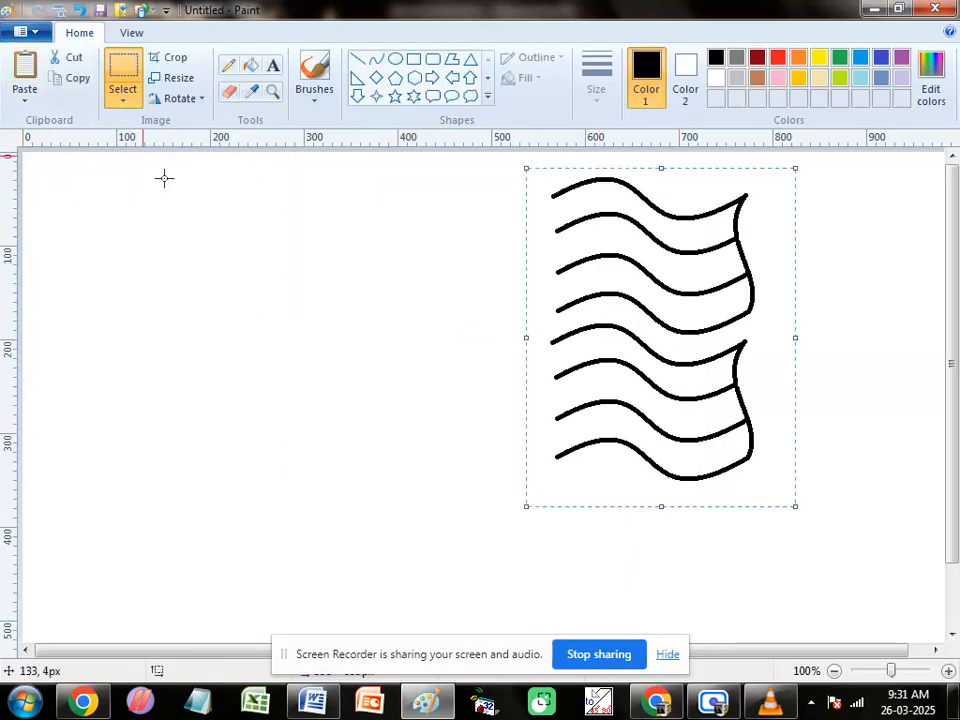
left_click(22, 76)
mouse_move(179, 301)
left_mouse_down()
mouse_move(240, 318)
mouse_move(451, 324)
left_mouse_up()
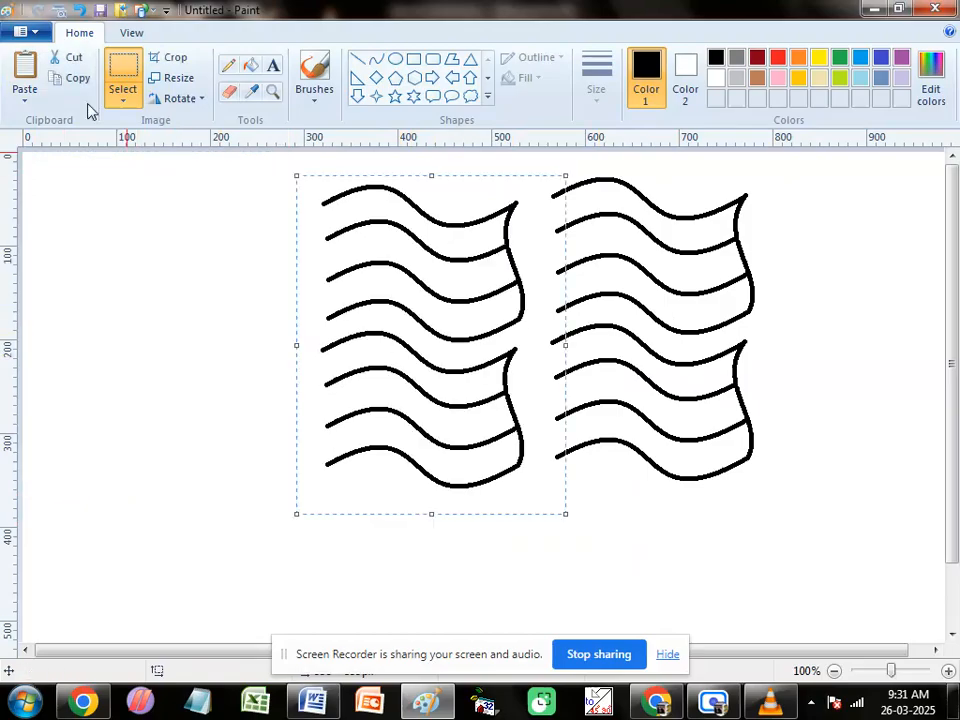
left_click(22, 76)
left_click_drag(122, 253, 186, 292)
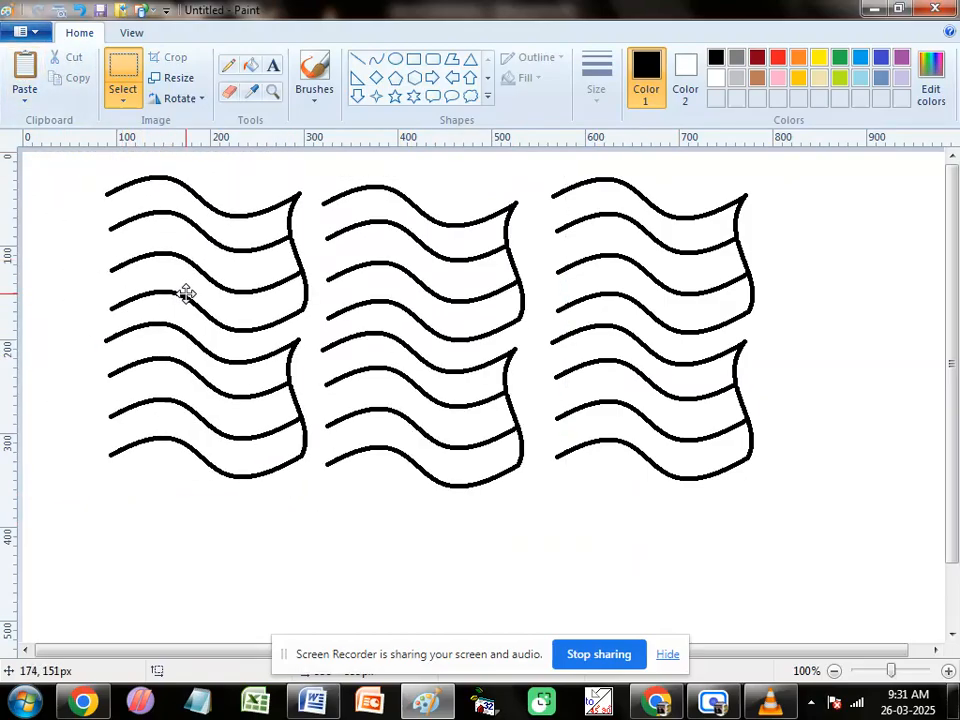
Step: Flip the leftmost figure horizontally and align its open wave ends with those of the middle figure
left_click(192, 100)
left_click(210, 203)
left_click_drag(229, 291, 238, 300)
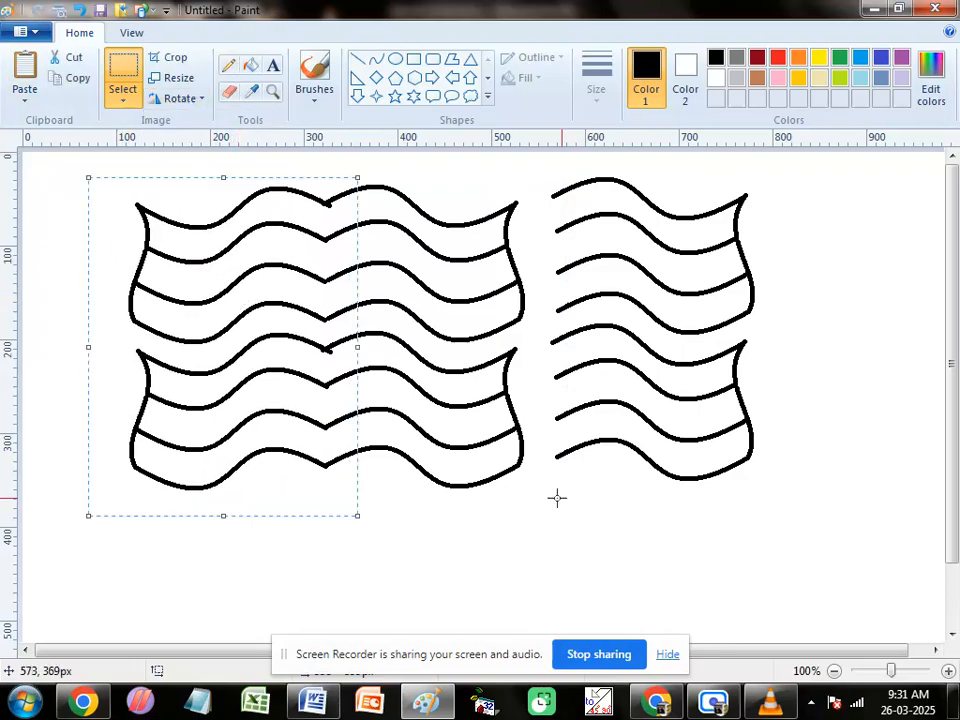
left_click(614, 502)
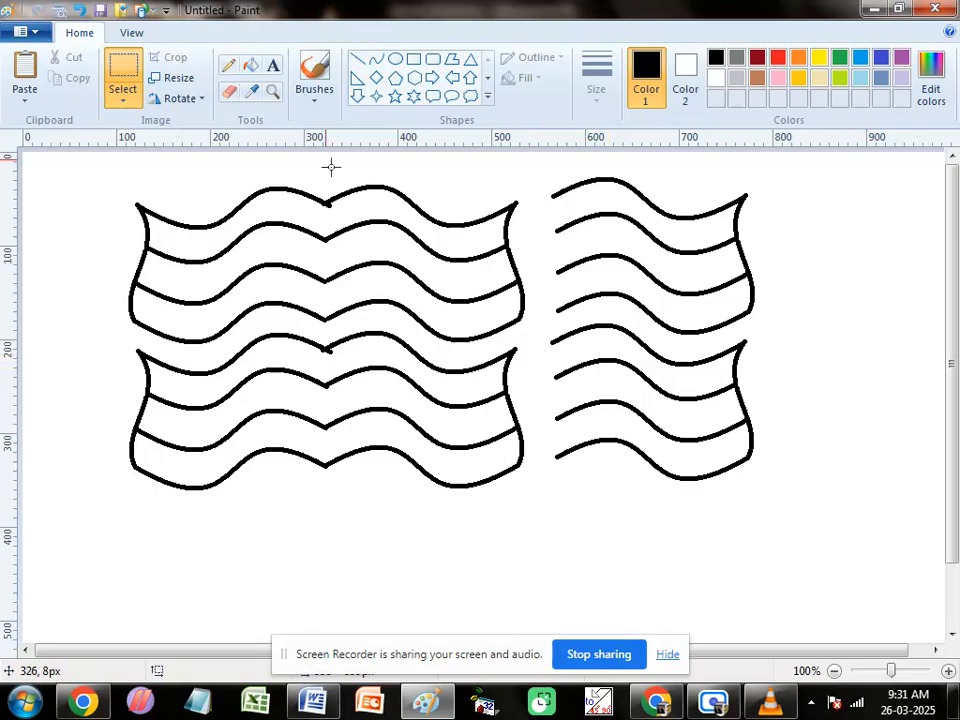
Step: Fill the top band of the joined wave figure with orange
left_click(251, 67)
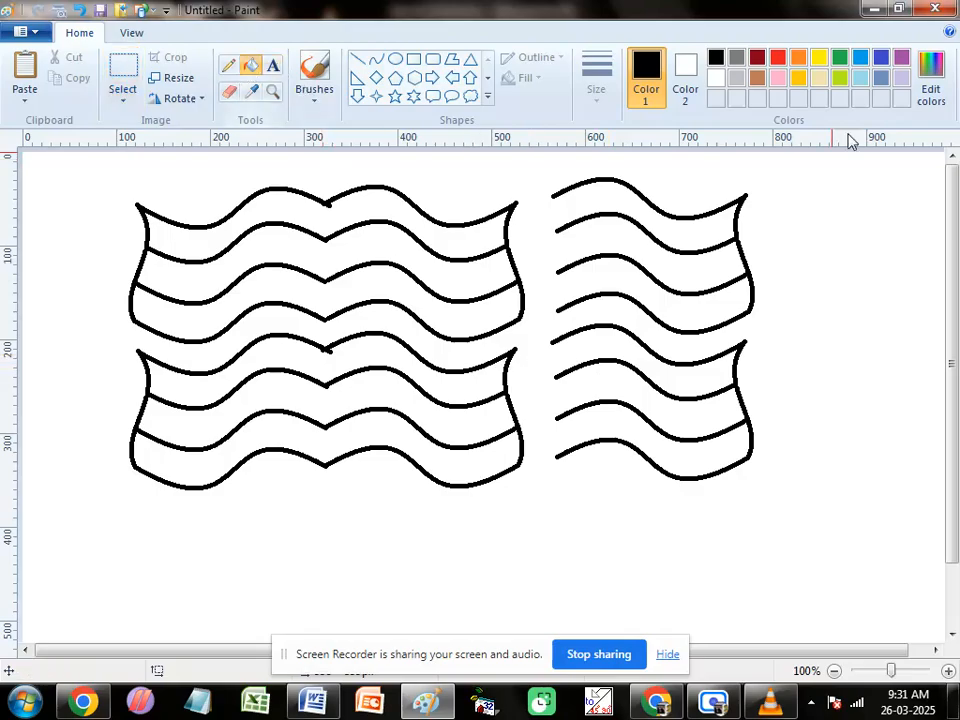
left_click(797, 62)
left_click(382, 204)
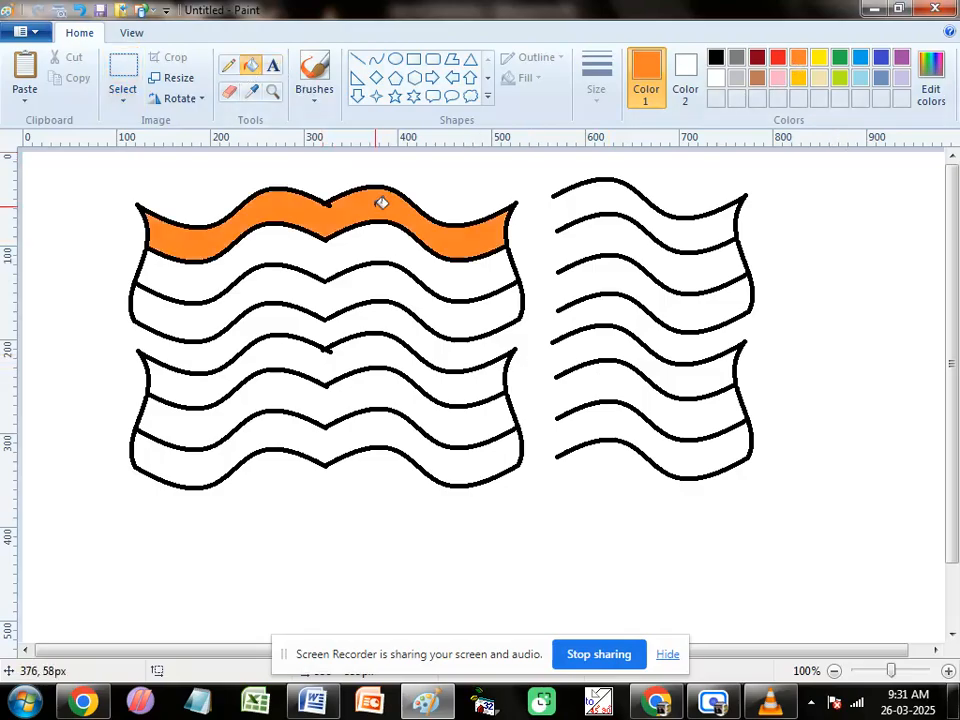
Step: Fill the third band of both joined wave figures with green and the lower figure's top band with orange
left_click(758, 79)
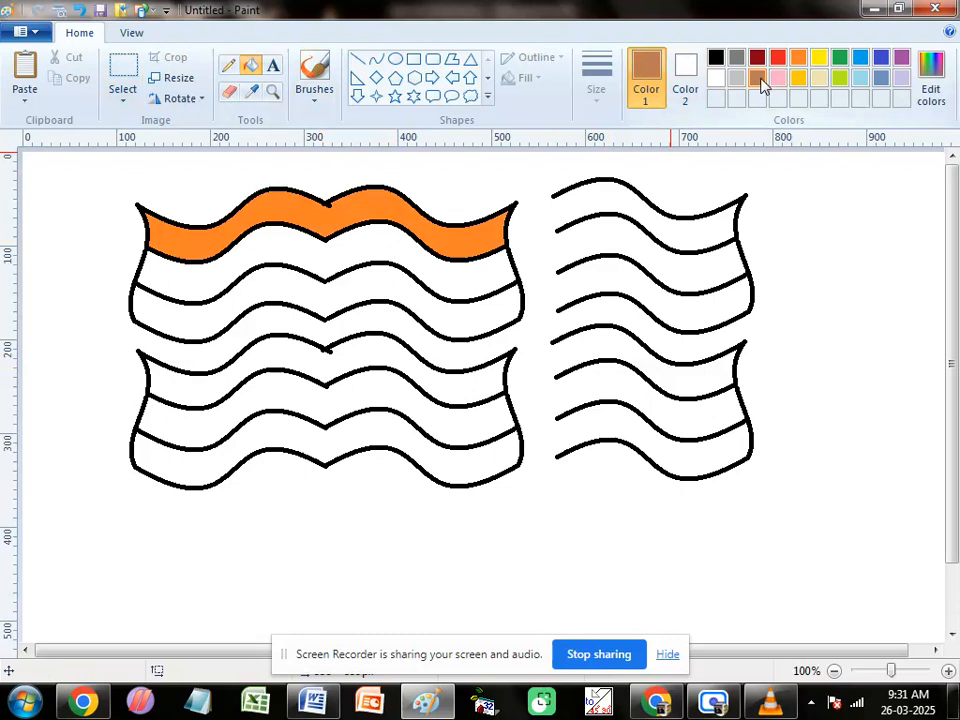
left_click(840, 60)
left_click(334, 316)
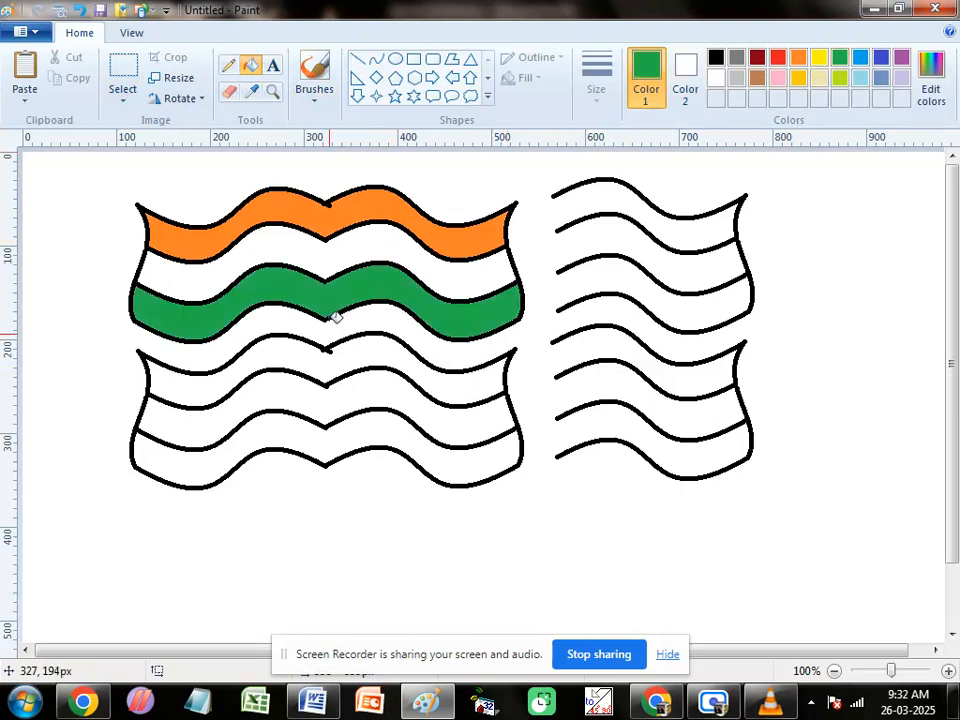
left_click(335, 445)
left_click(798, 58)
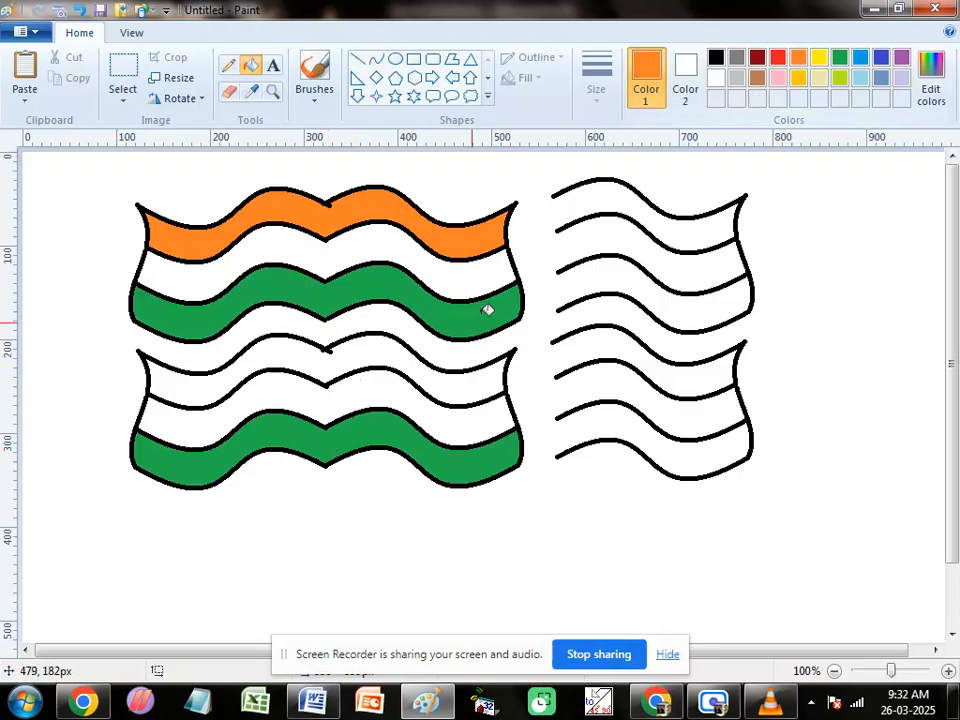
left_click(373, 350)
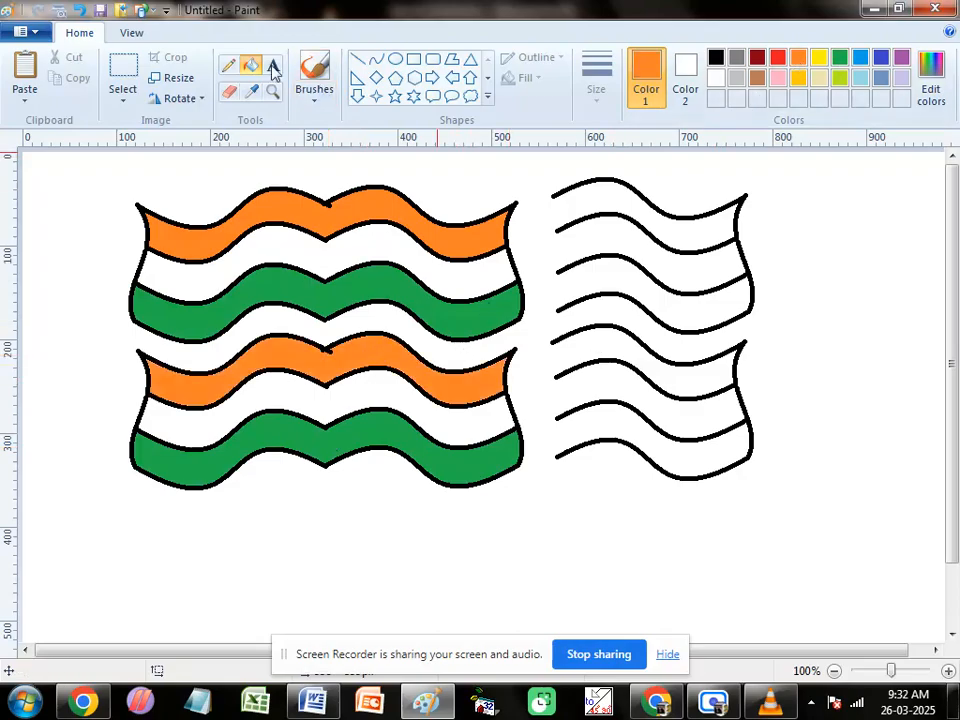
Step: Delete the uncolored eight-wave figure beside the colored flags
left_click(118, 80)
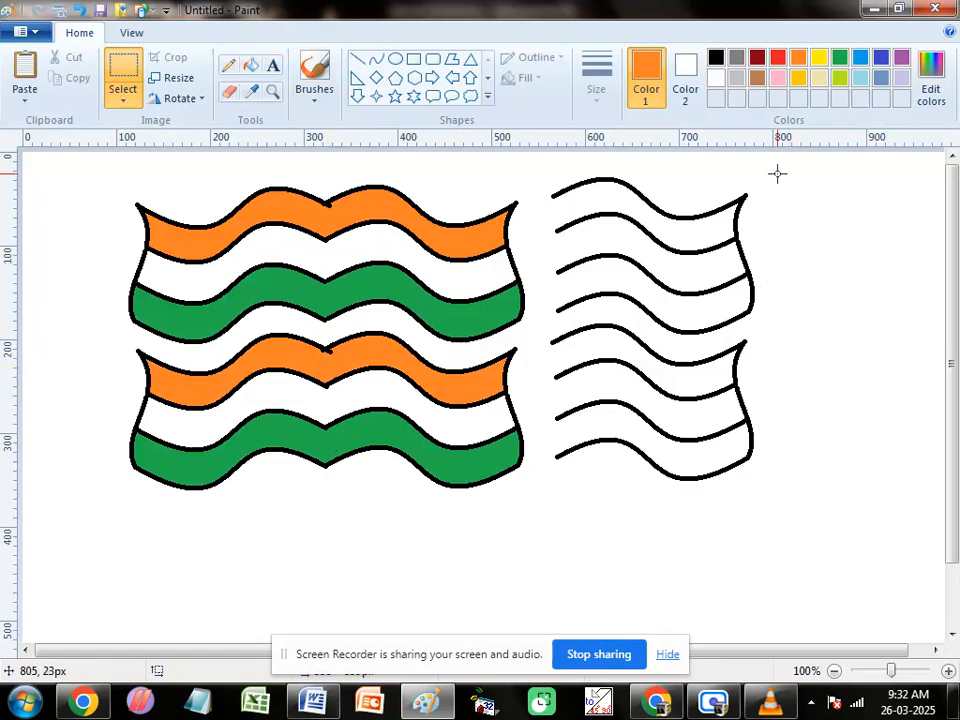
left_click_drag(541, 170, 791, 503)
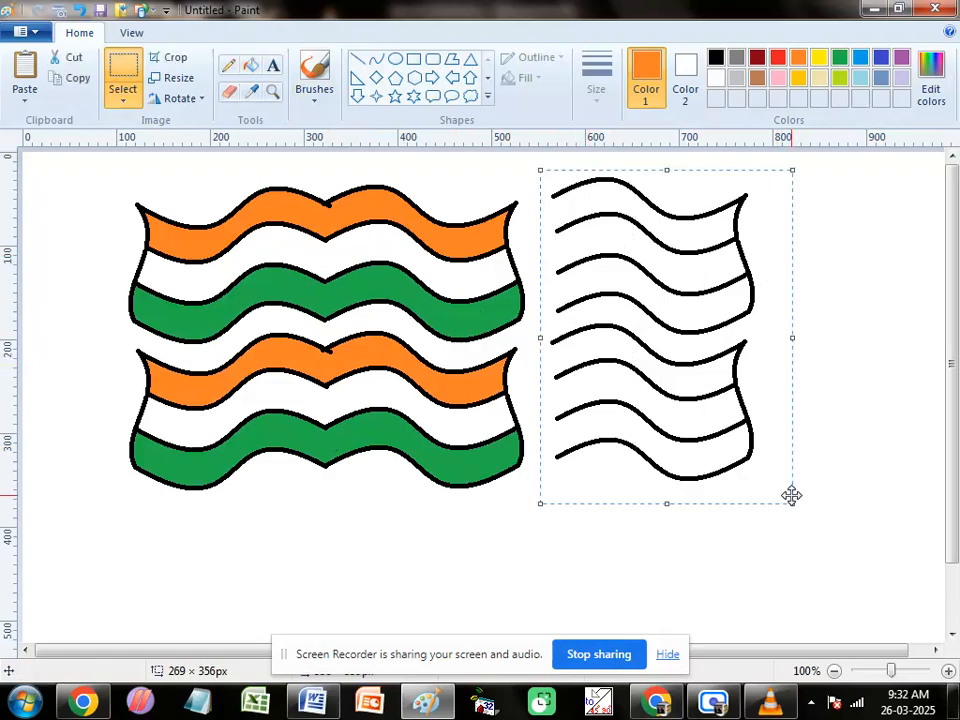
key("Delete")
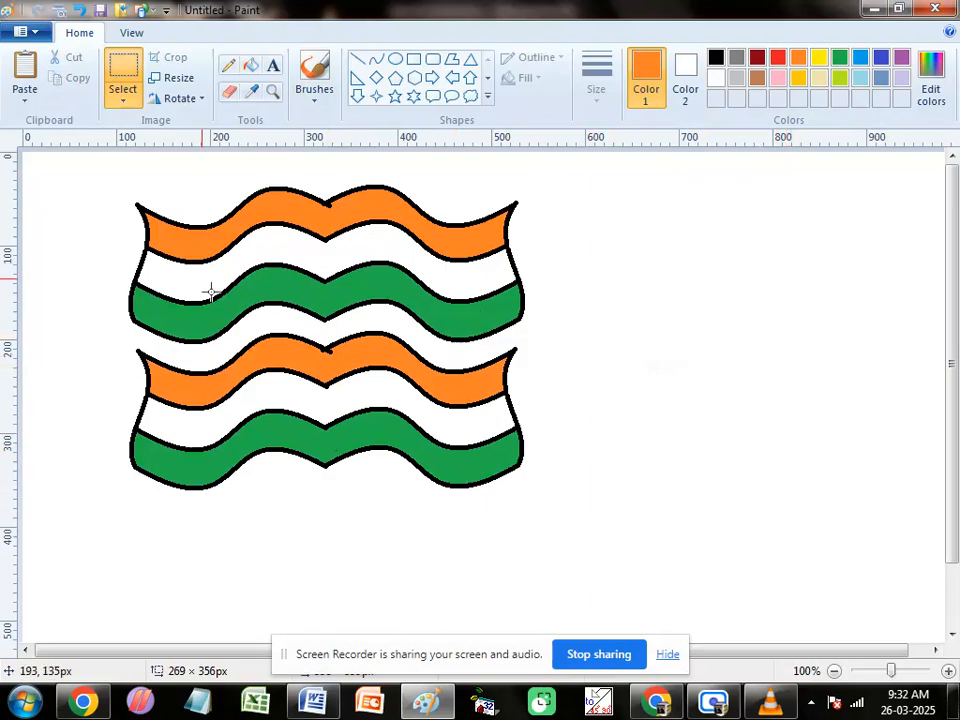
Step: Move the two colored flags to the right half of the canvas, copy them and place a pasted copy alongside
left_click_drag(112, 208, 572, 501)
left_click_drag(277, 259, 588, 270)
left_click(79, 80)
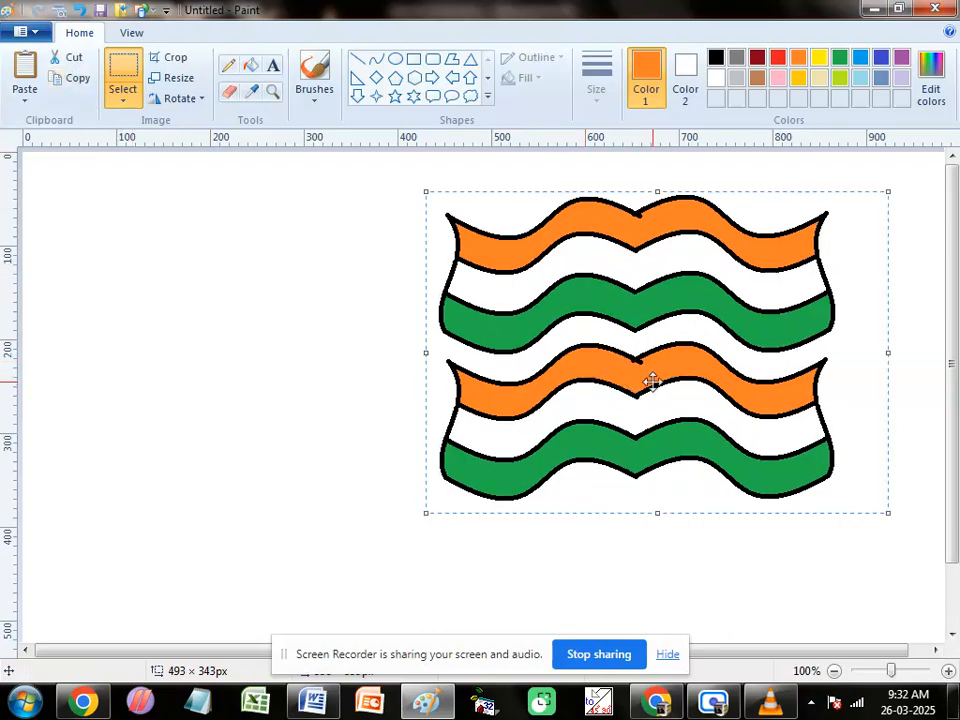
left_click(24, 78)
left_click_drag(276, 290, 280, 342)
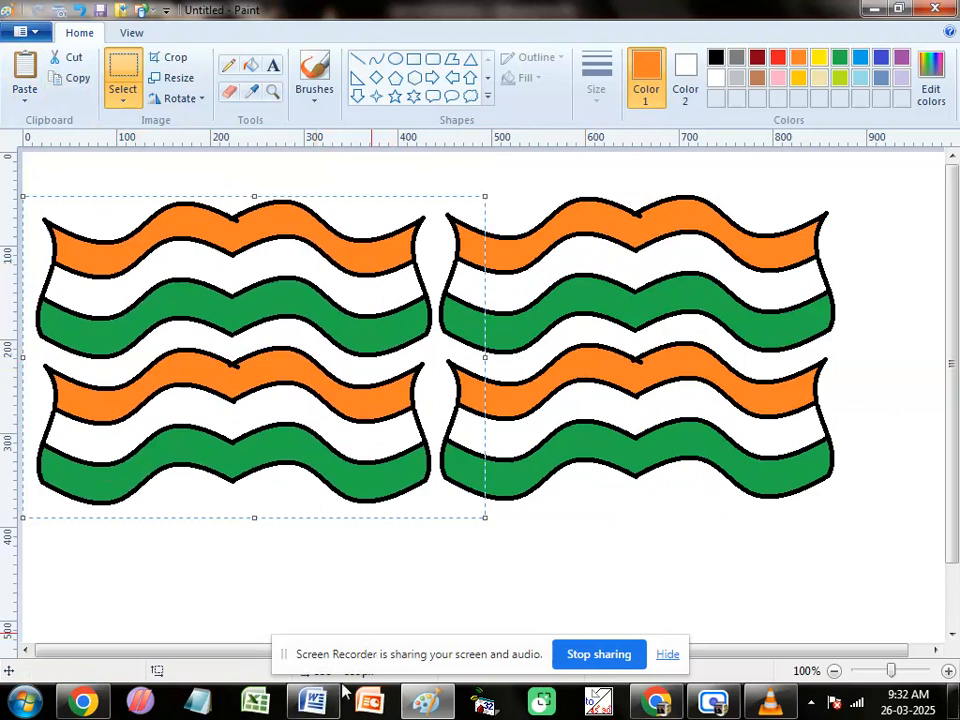
Step: Switch to the Class of CITA notes in Word and examine the Cut, Copy and Paste descriptions, including Clip Board / Buffer (RAM)
left_click(318, 711)
scroll(324, 478, "down", 1)
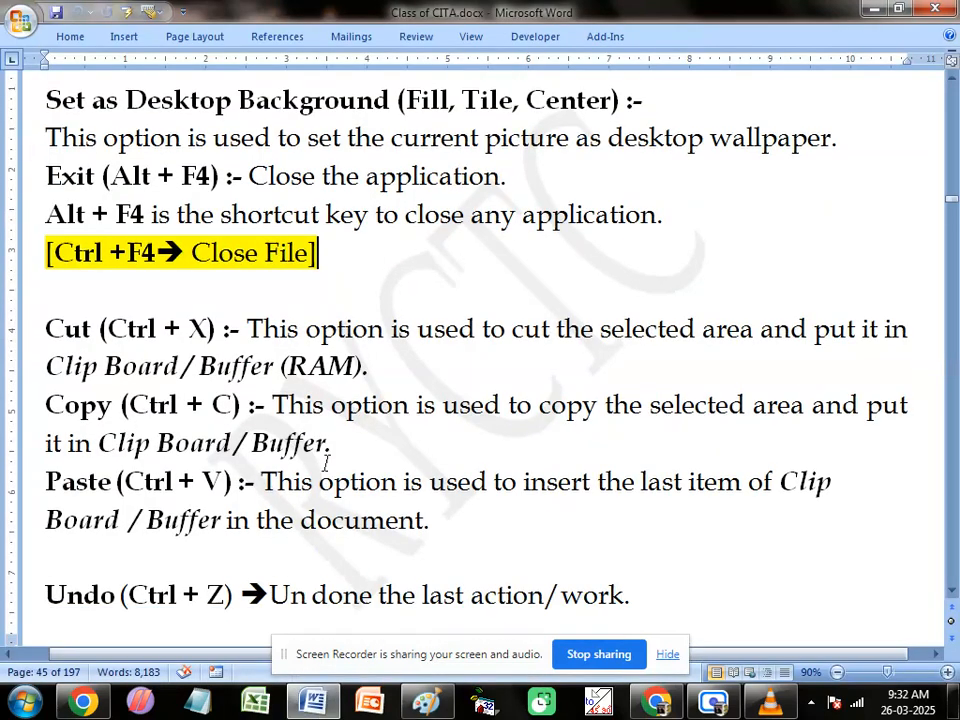
left_click_drag(108, 328, 210, 330)
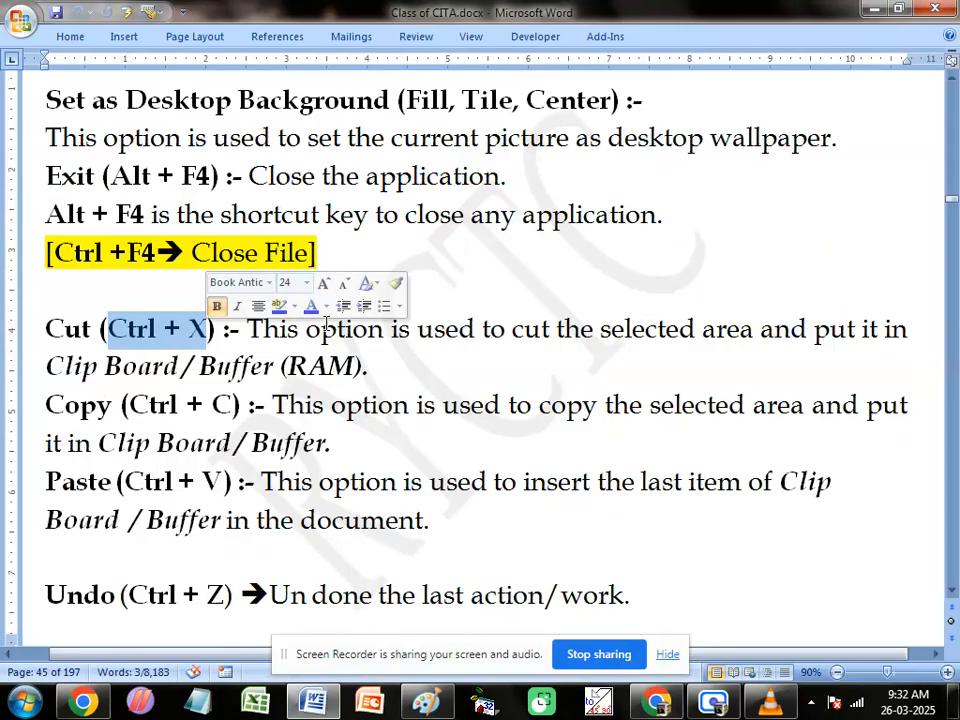
left_click(540, 330)
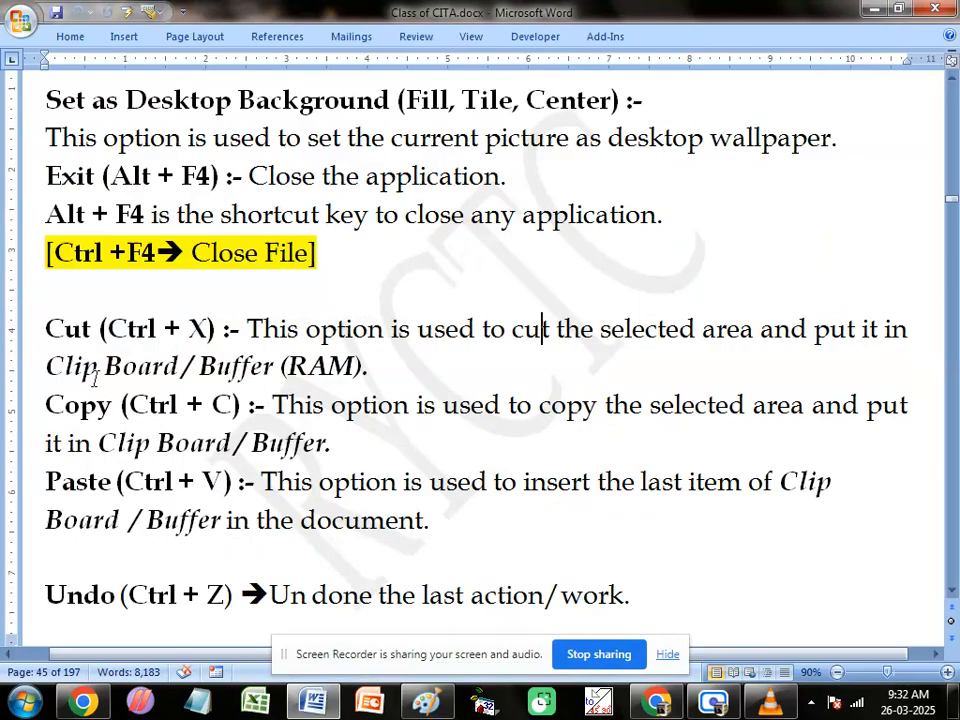
left_click_drag(95, 375, 243, 370)
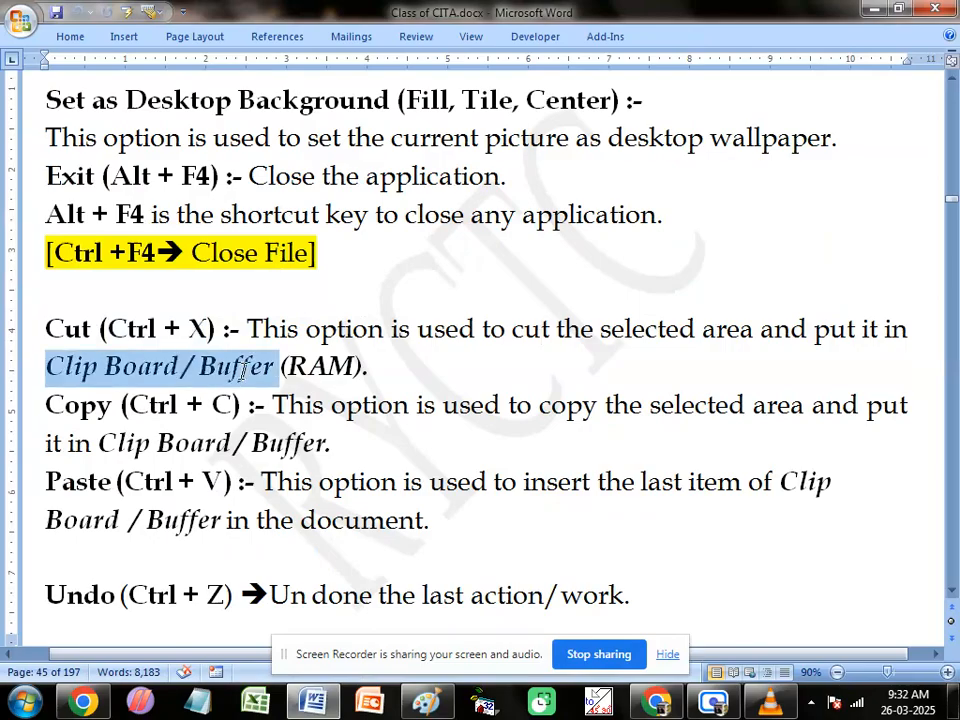
left_click_drag(370, 368, 46, 365)
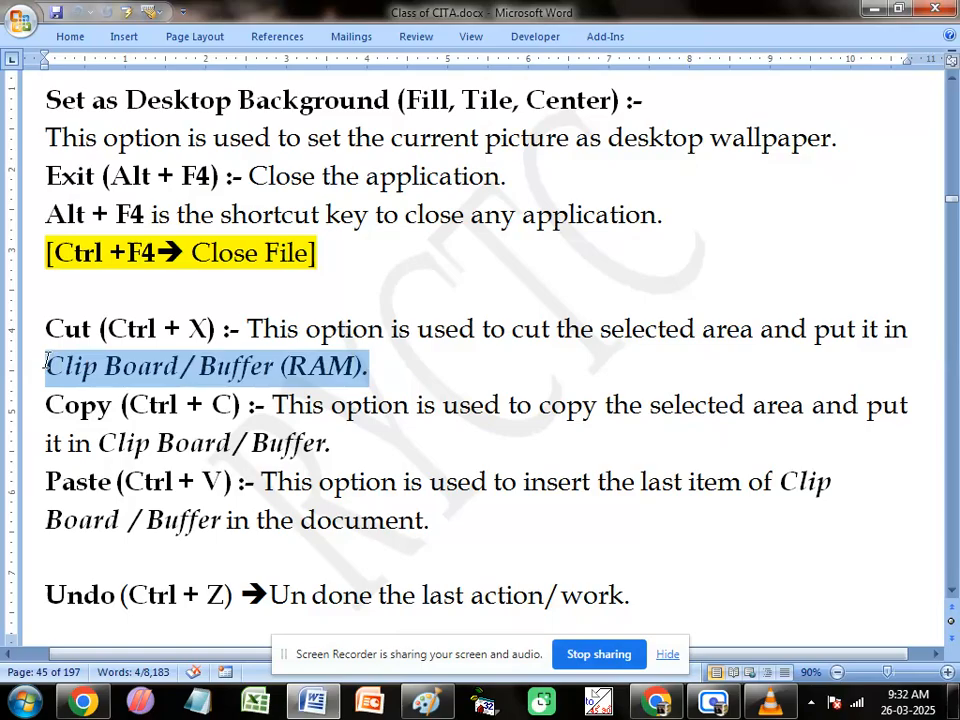
left_click_drag(46, 365, 50, 368)
left_click_drag(596, 405, 540, 420)
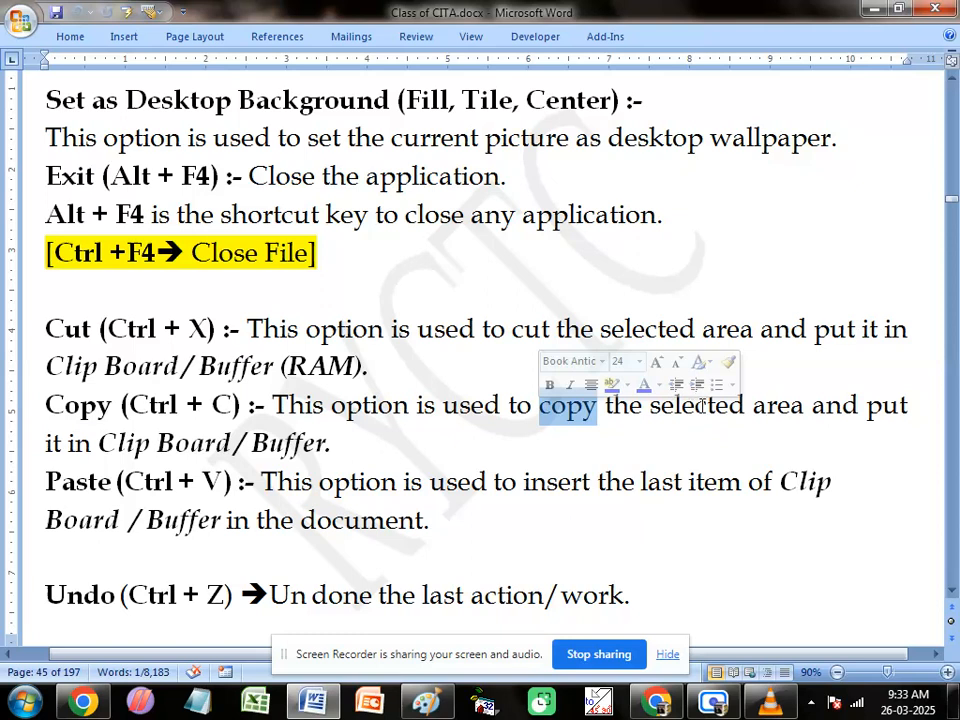
left_click(316, 482)
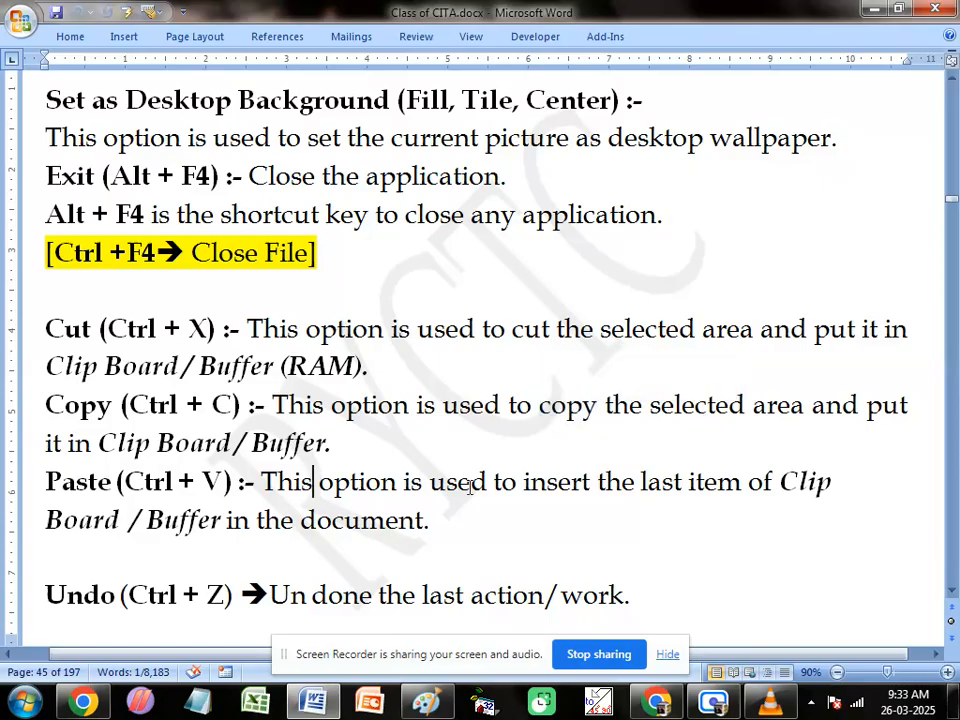
left_click_drag(430, 522, 31, 525)
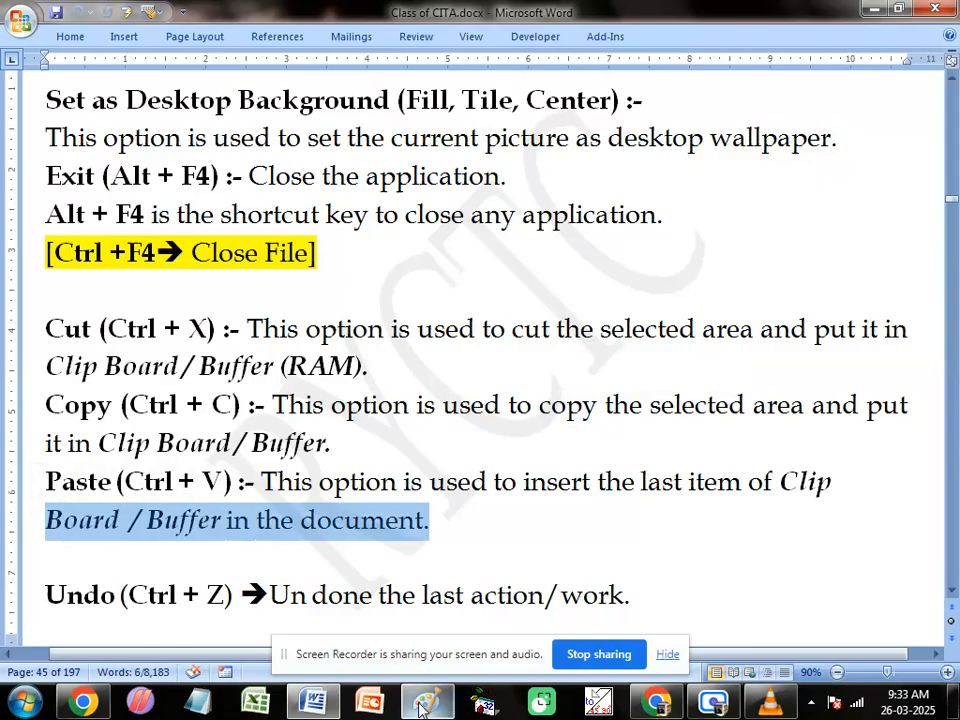
Step: Switch back to Paint and start a new picture without saving the flag drawing
key("alt+Tab")
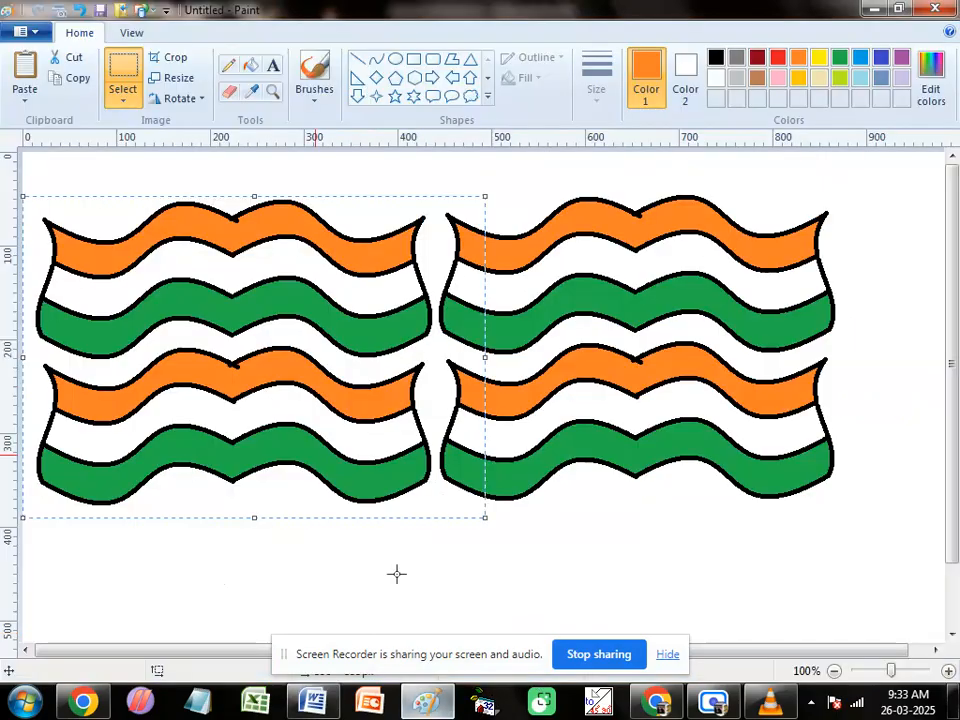
left_click(22, 33)
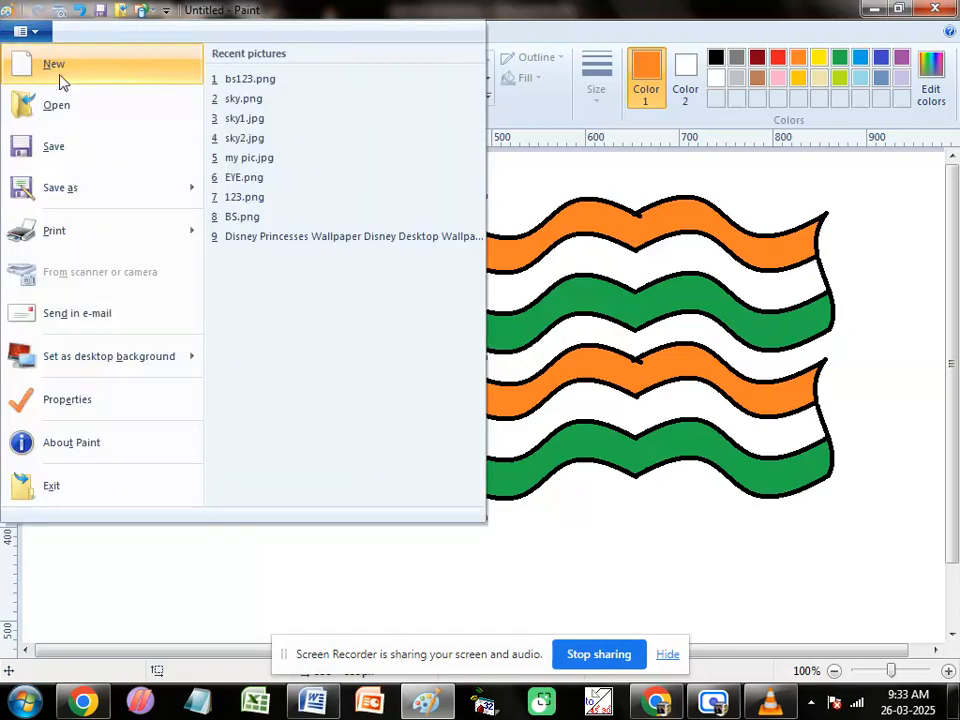
left_click(59, 76)
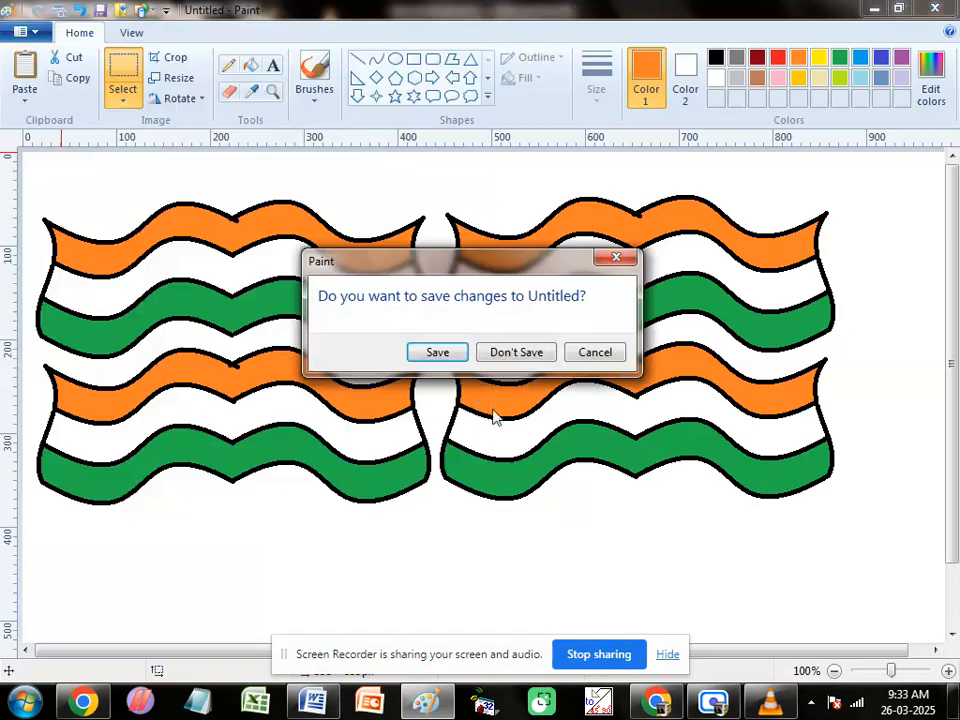
left_click(497, 357)
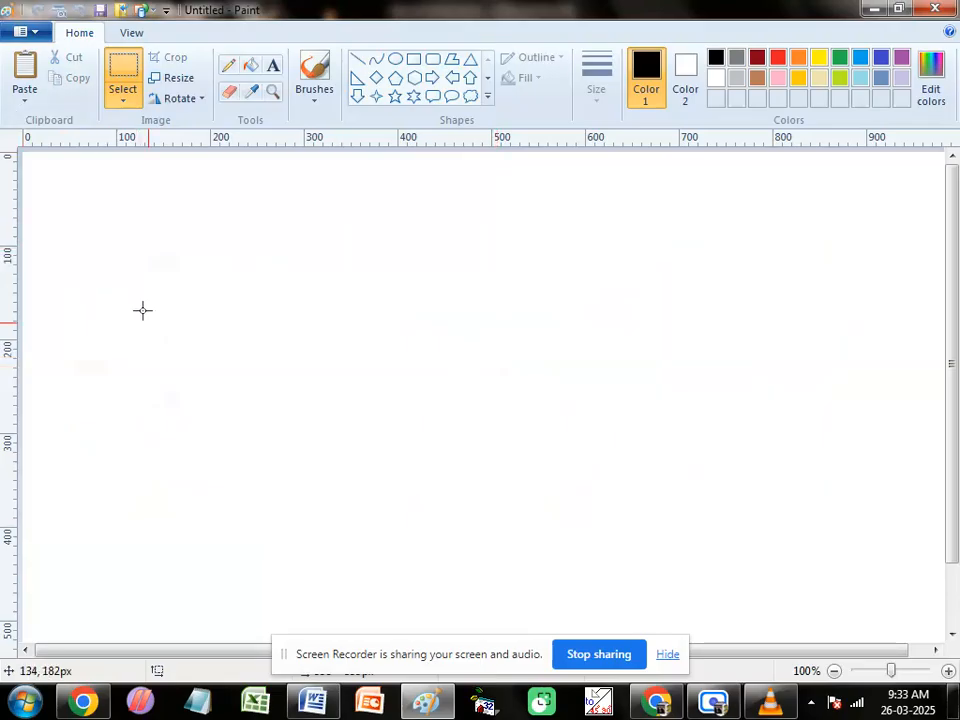
Step: Paste the copied pair of flags onto the blank canvas and move it to the right half
key("ctrl+v")
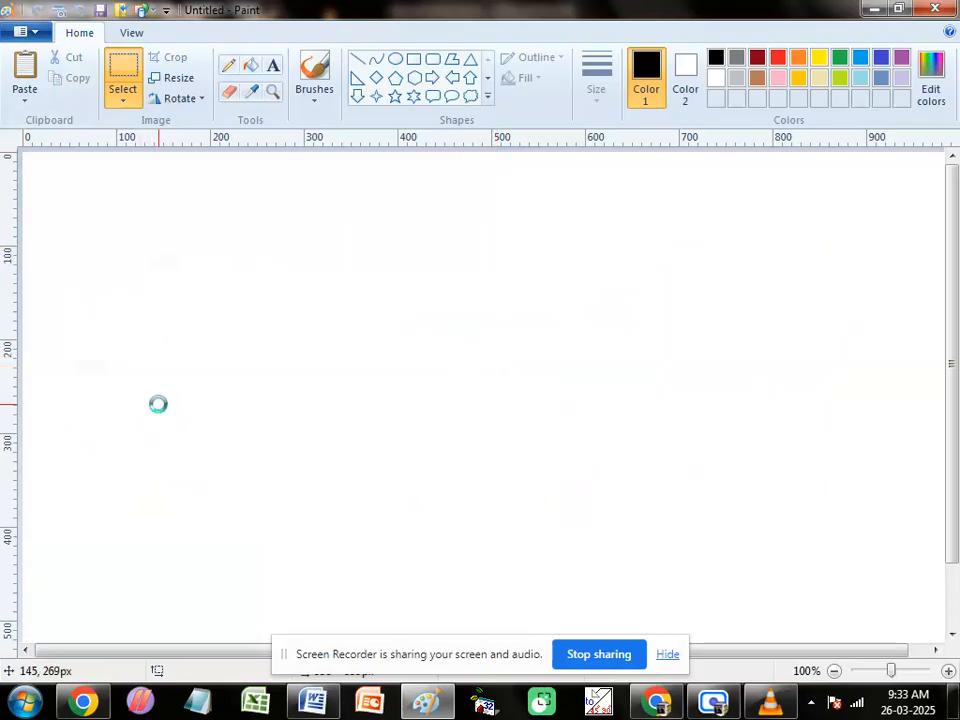
mouse_move(224, 360)
left_mouse_down()
mouse_move(617, 392)
mouse_move(695, 366)
left_mouse_up()
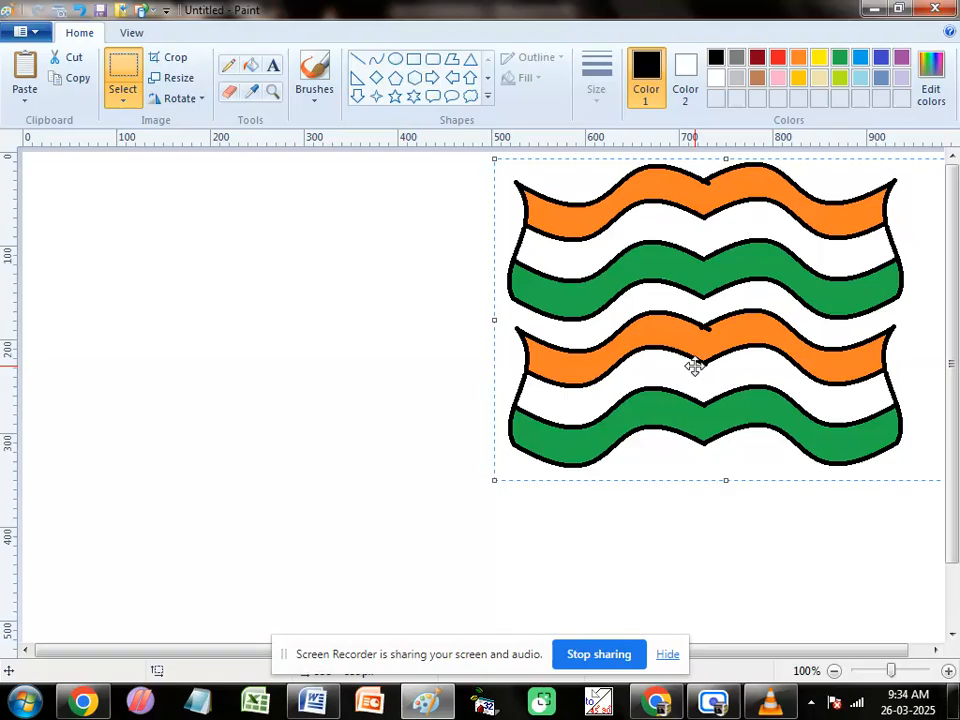
left_click_drag(455, 171, 465, 202)
Step: Copy the middle section of the flags, about 267 × 330 px, and paste it twice in the empty left half, overlapping the copies
left_click_drag(580, 166, 831, 474)
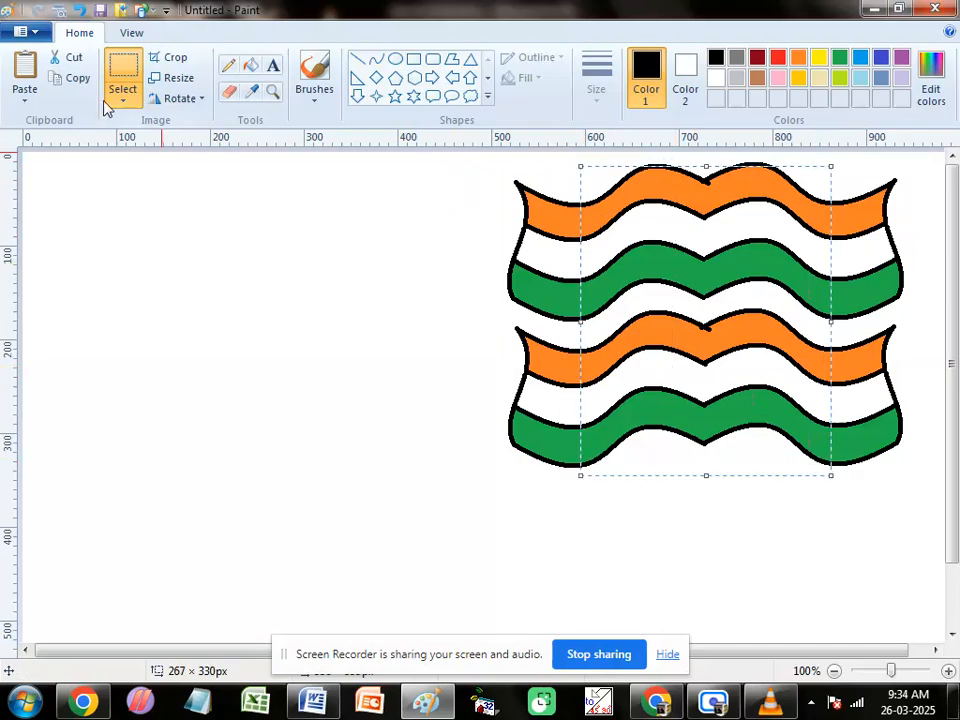
left_click(285, 319)
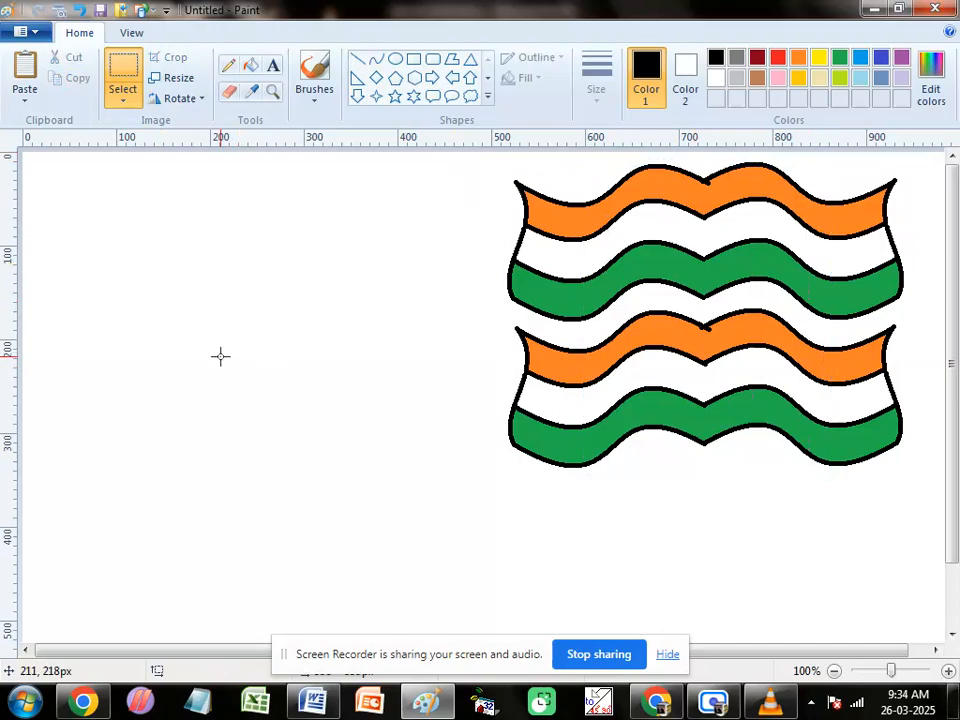
left_click(26, 79)
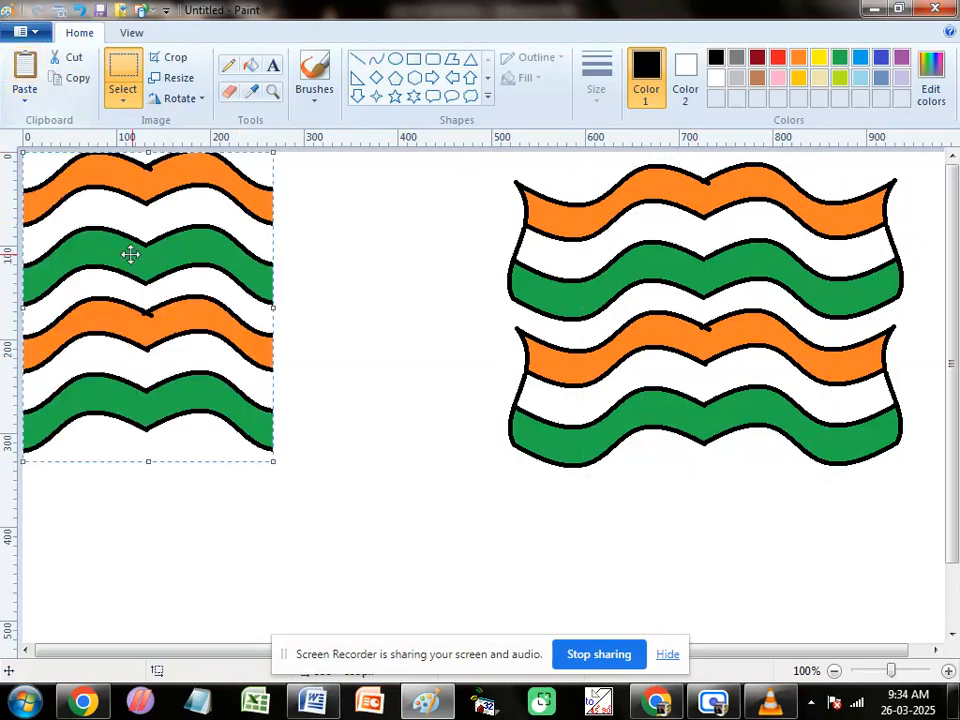
left_click_drag(129, 253, 291, 266)
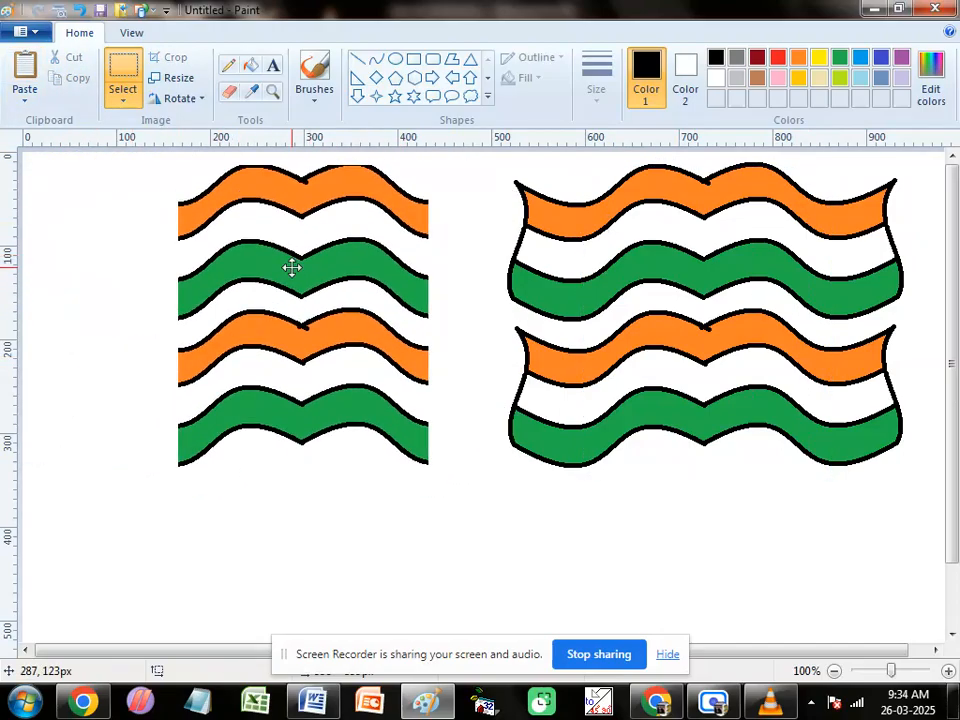
left_click(26, 79)
left_click_drag(129, 204, 394, 283)
left_click(300, 504)
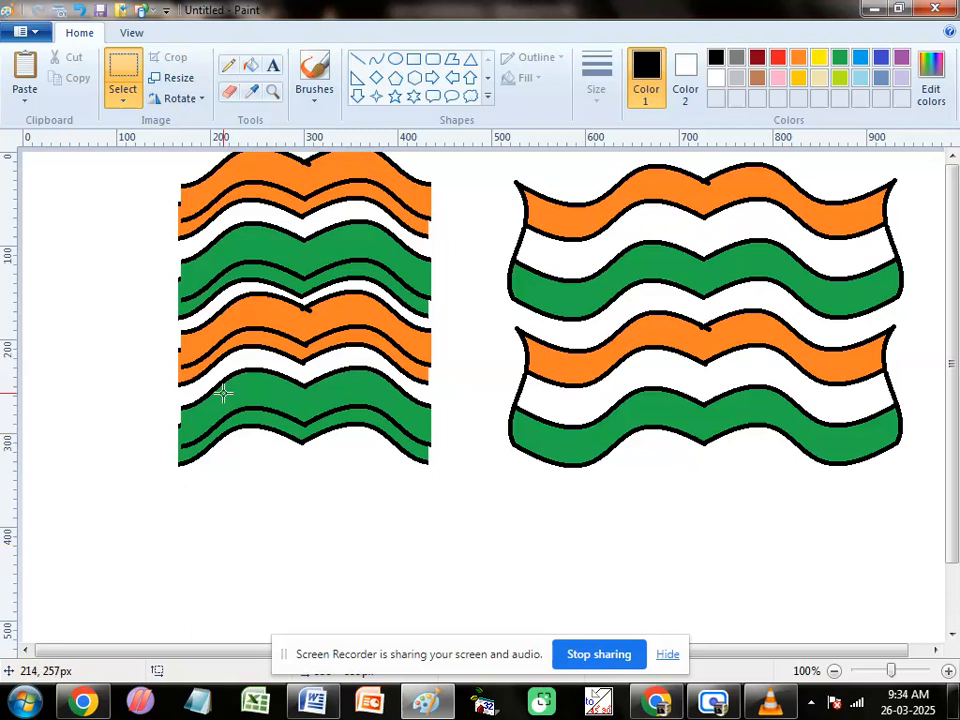
Step: Return to the Word notes and read on from Cut, Copy and Paste to the Undo and Redo entries
left_click(313, 701)
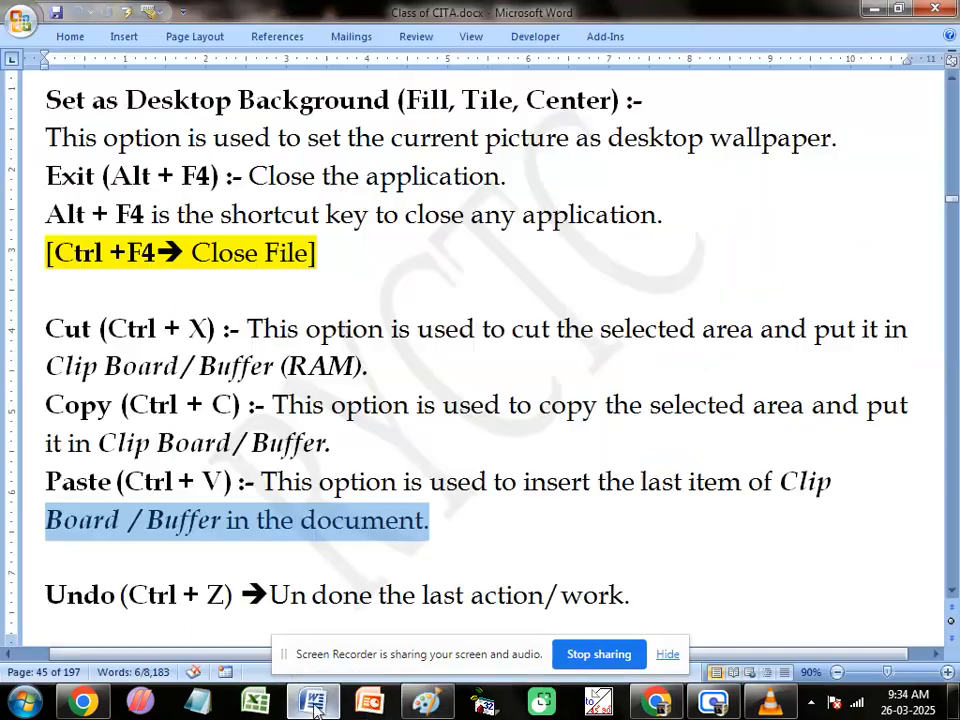
left_click(82, 330)
left_click(83, 405)
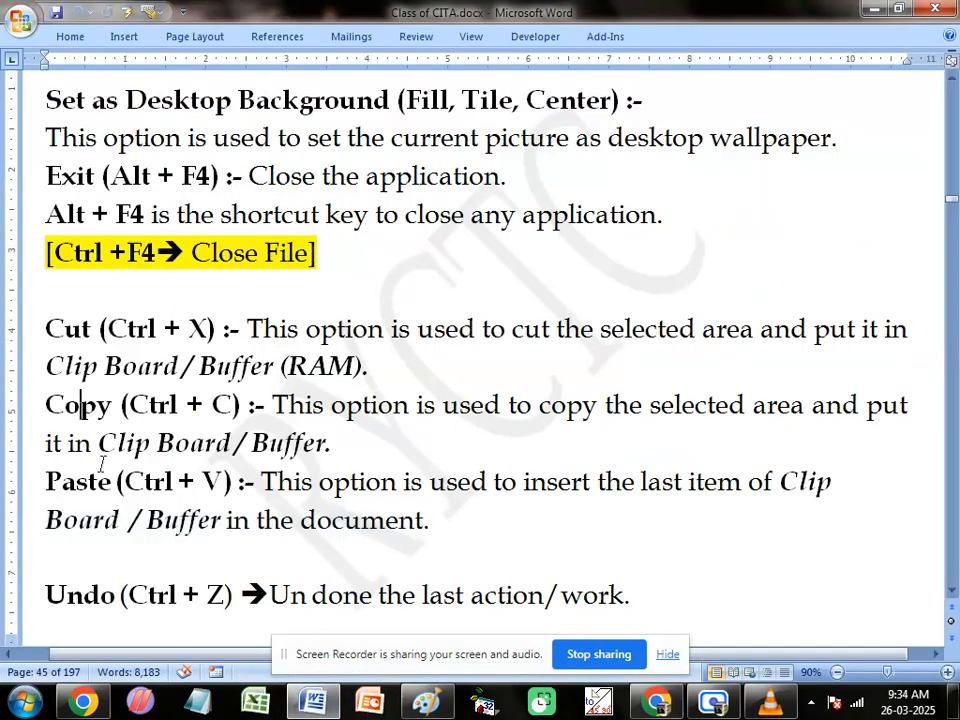
left_click(99, 483)
scroll(189, 495, "down", 1)
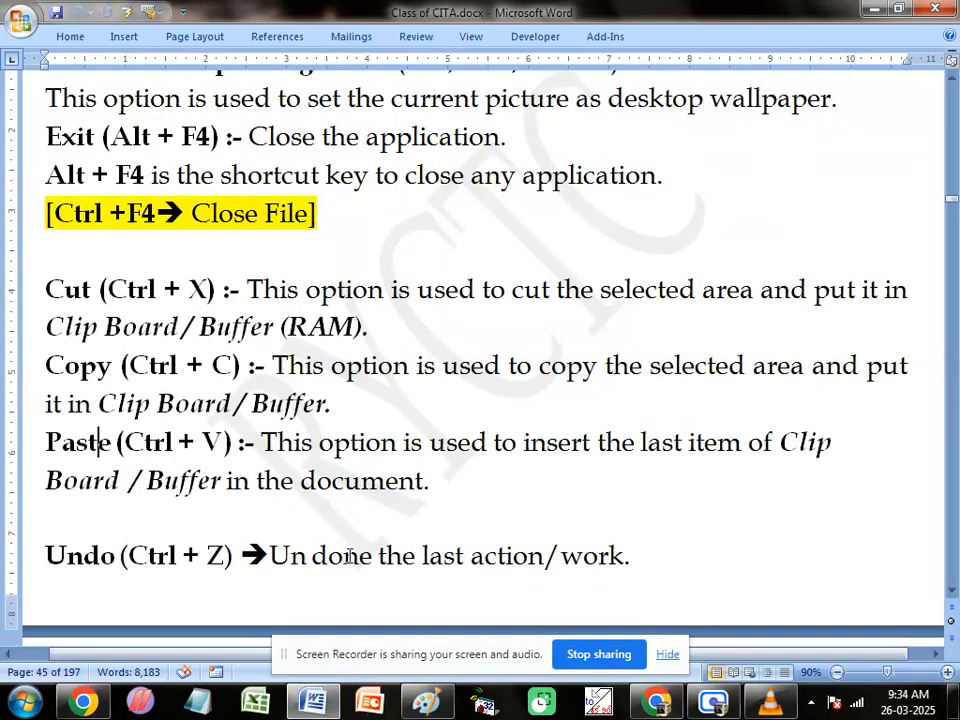
scroll(480, 568, "down", 2)
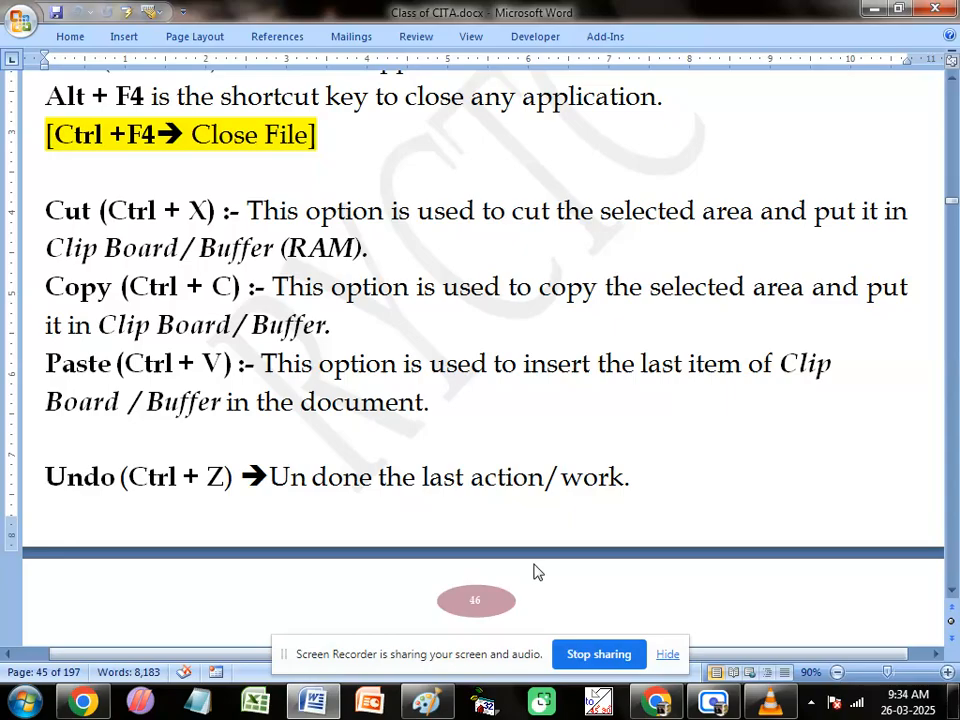
scroll(336, 439, "down", 3)
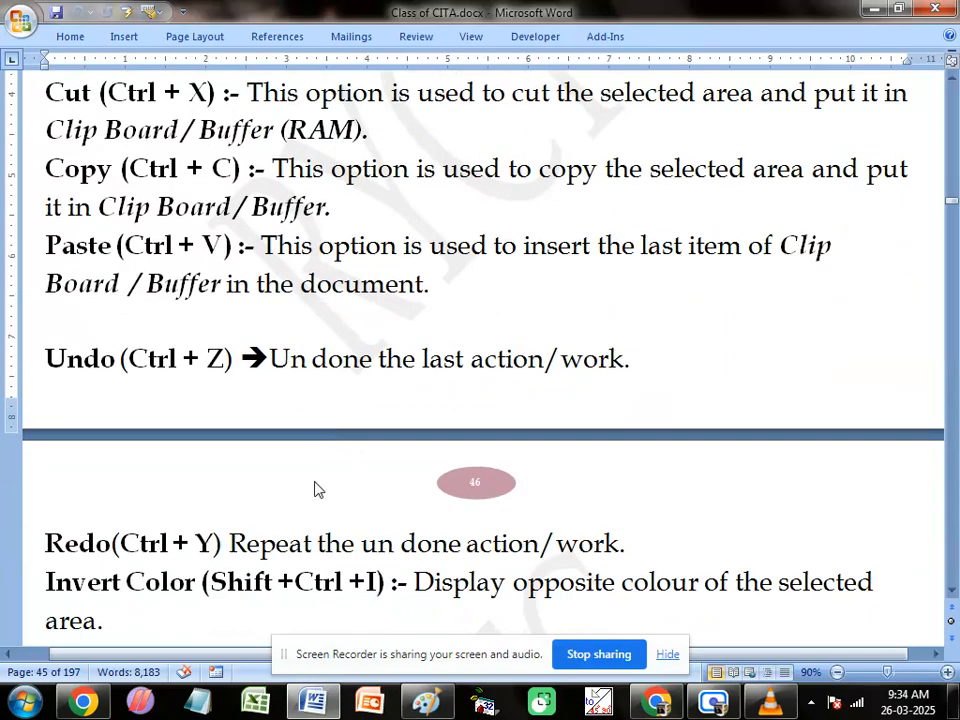
scroll(318, 489, "down", 2)
left_click(231, 465)
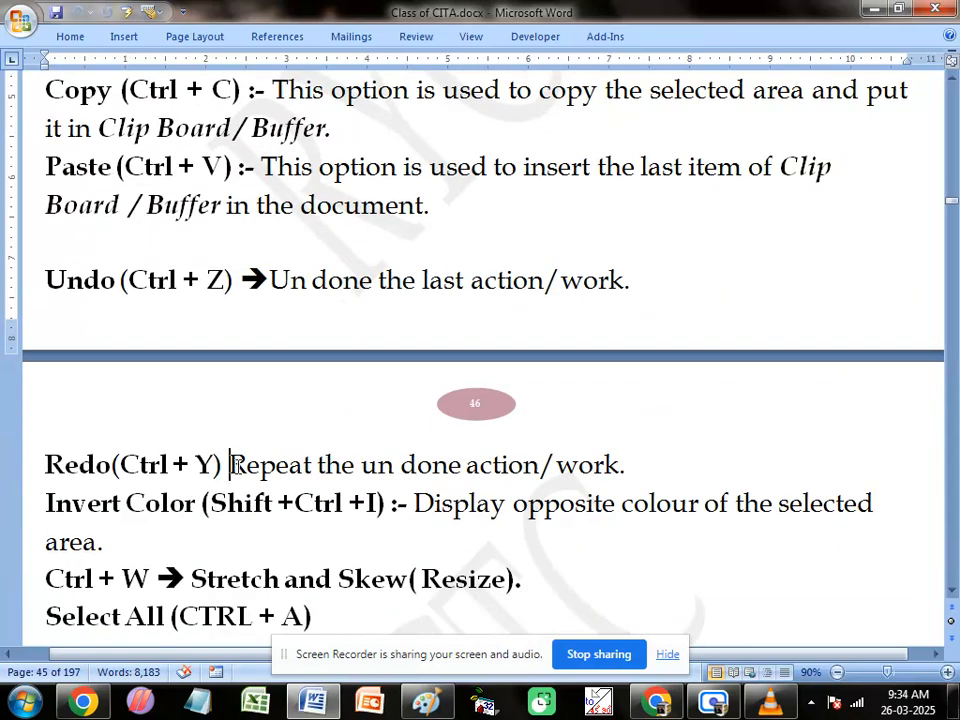
left_click_drag(234, 465, 614, 465)
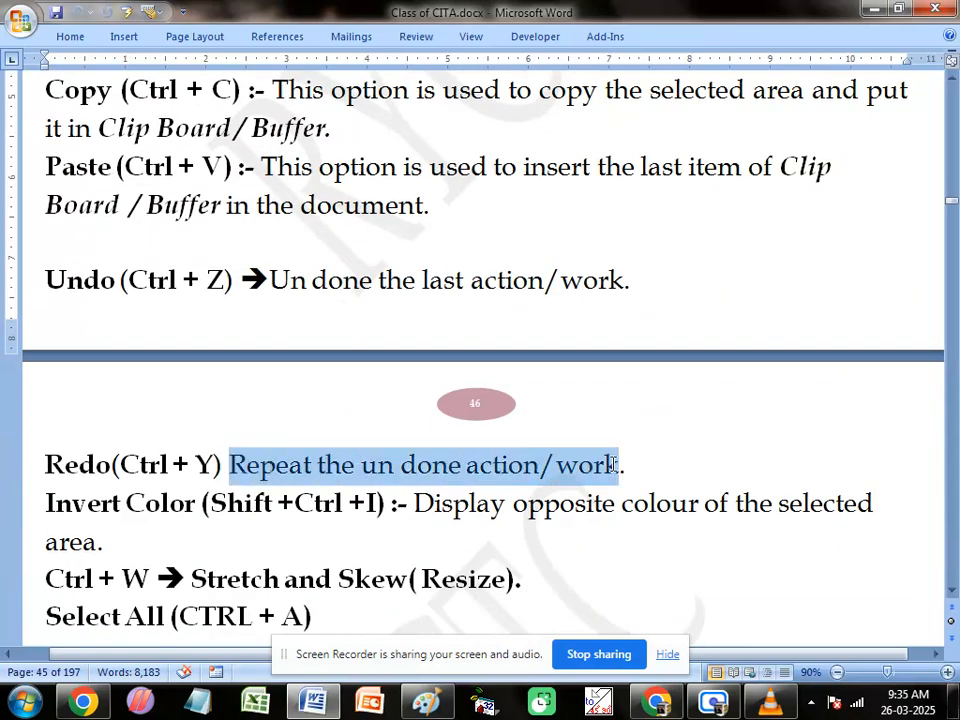
Step: Read on in the notes to the Invert Color entry, highlighting its name and checking its shortcut
scroll(333, 506, "down", 1)
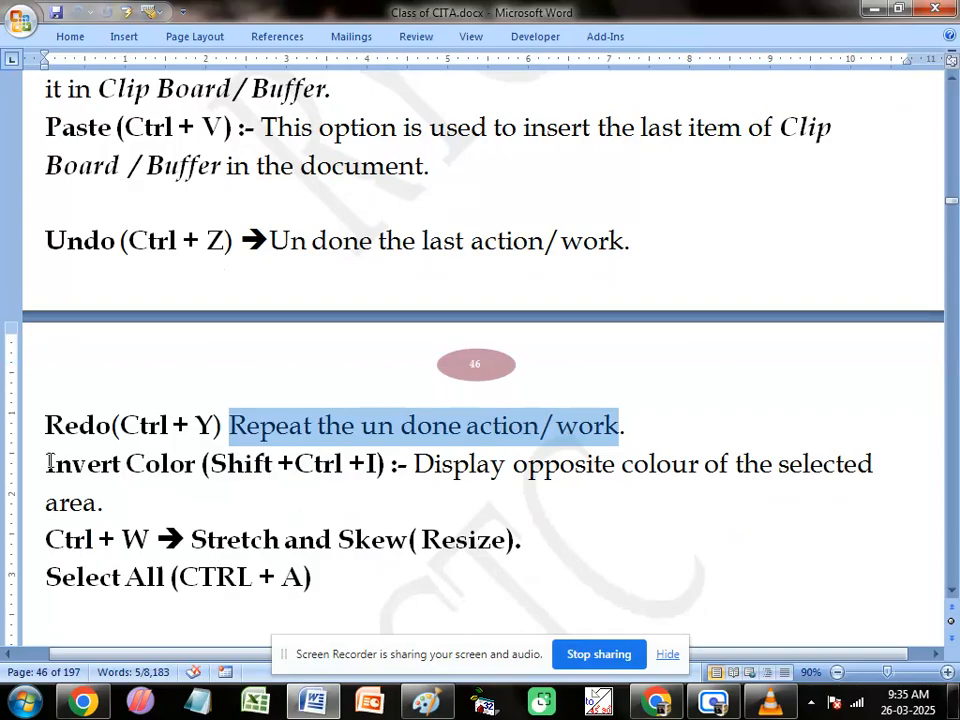
left_click_drag(46, 463, 185, 465)
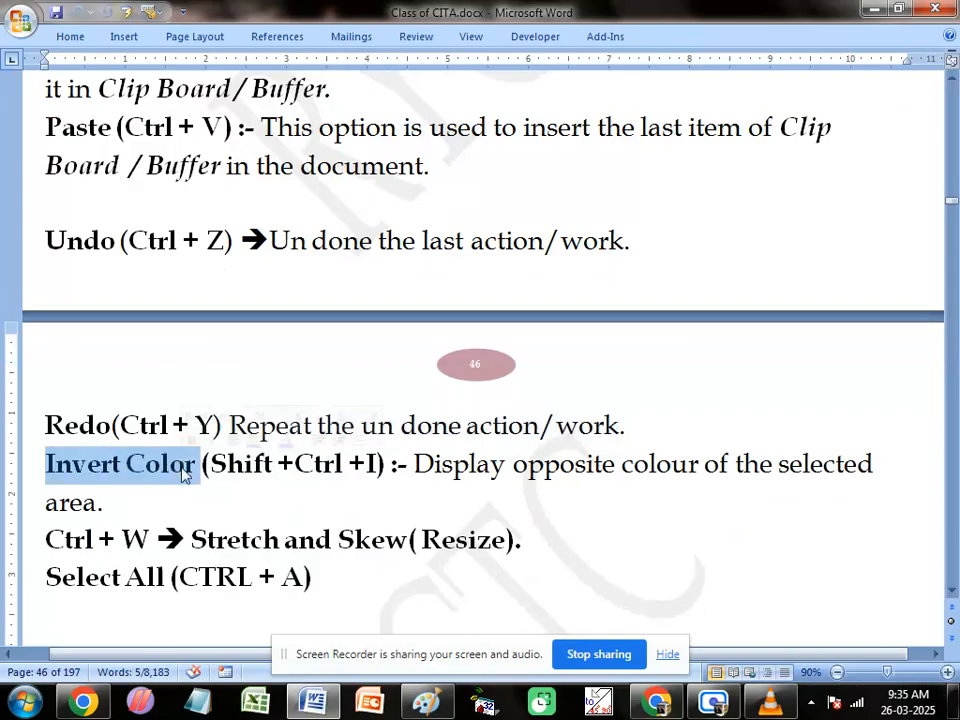
left_click(250, 464)
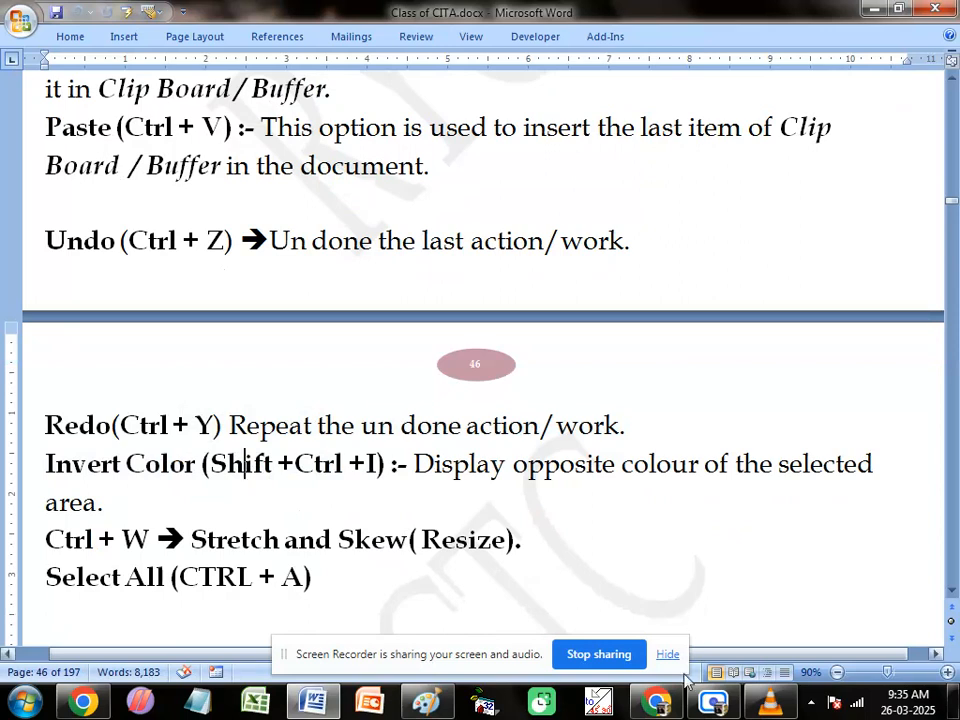
Step: Switch to Paint, select the whole flag picture and delete it to leave a blank canvas
left_click(427, 703)
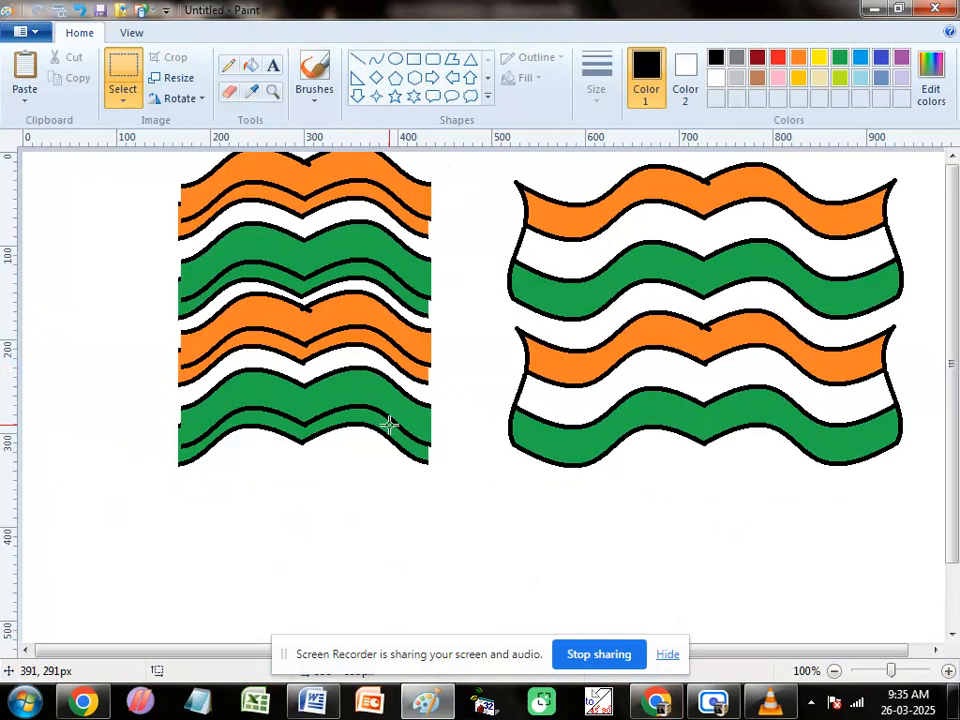
key("ctrl+a")
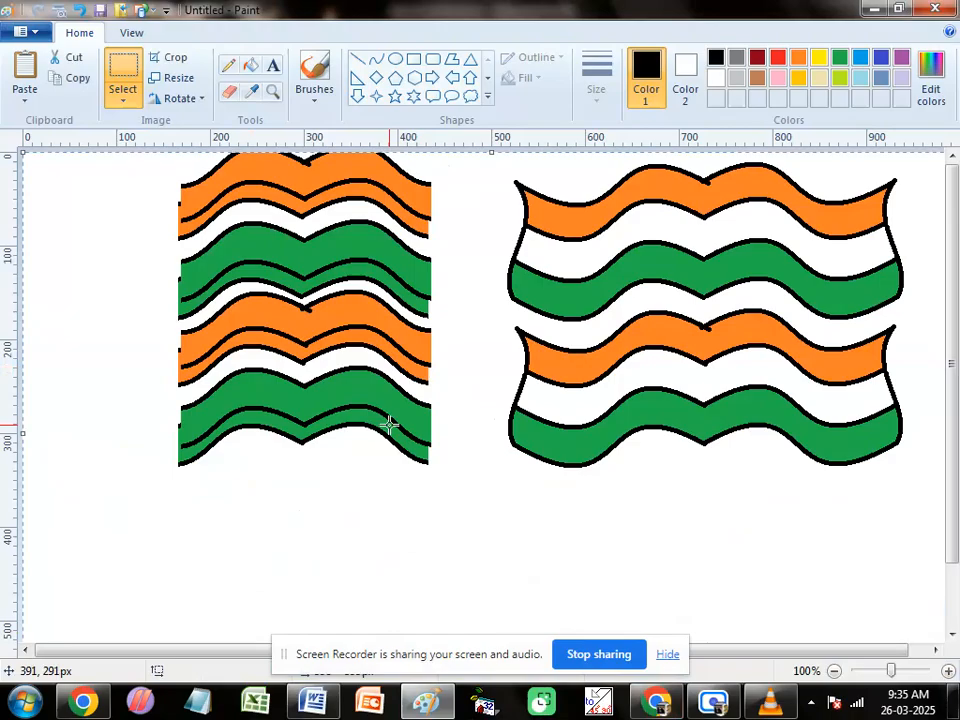
key("Delete")
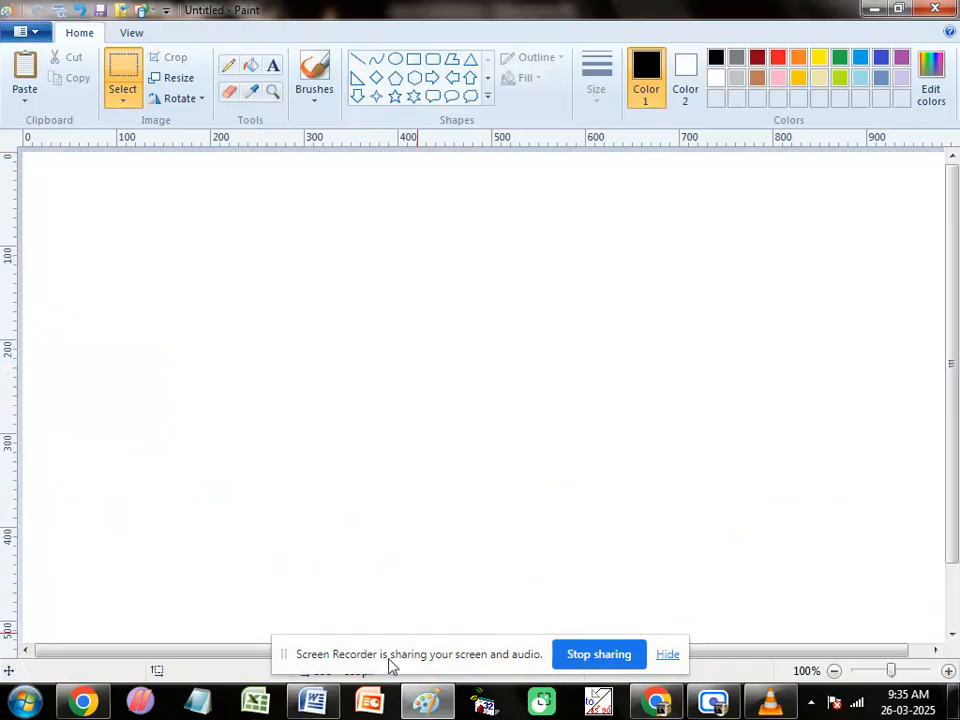
Step: Recheck the Invert Color entry in the Word notes, return to Paint and add the text RYCTC in the canvas's left half
left_click(333, 706)
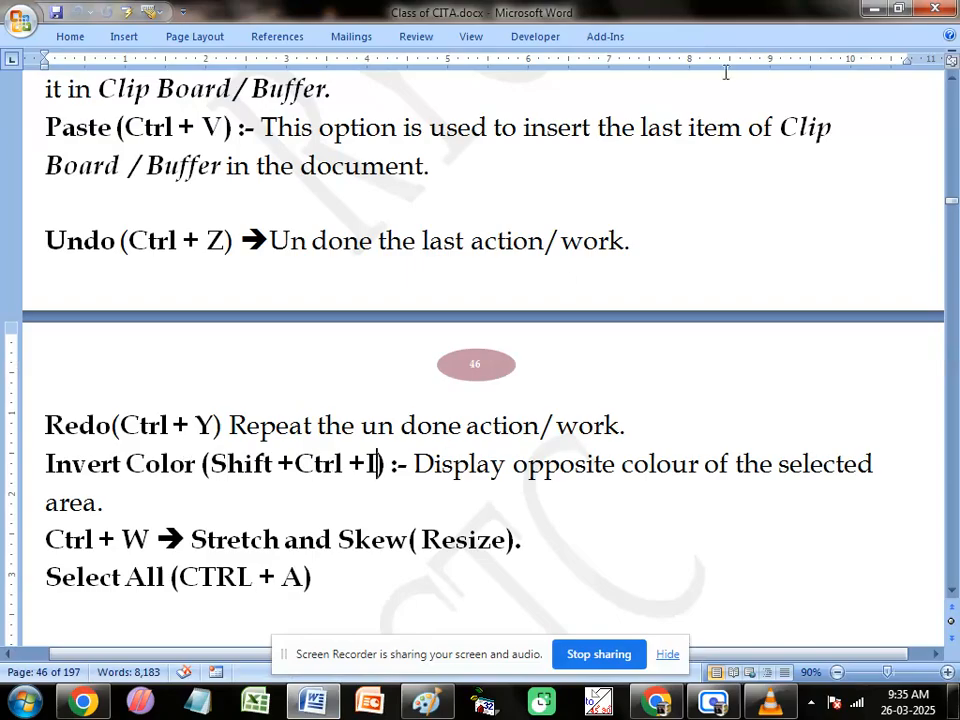
left_click(871, 9)
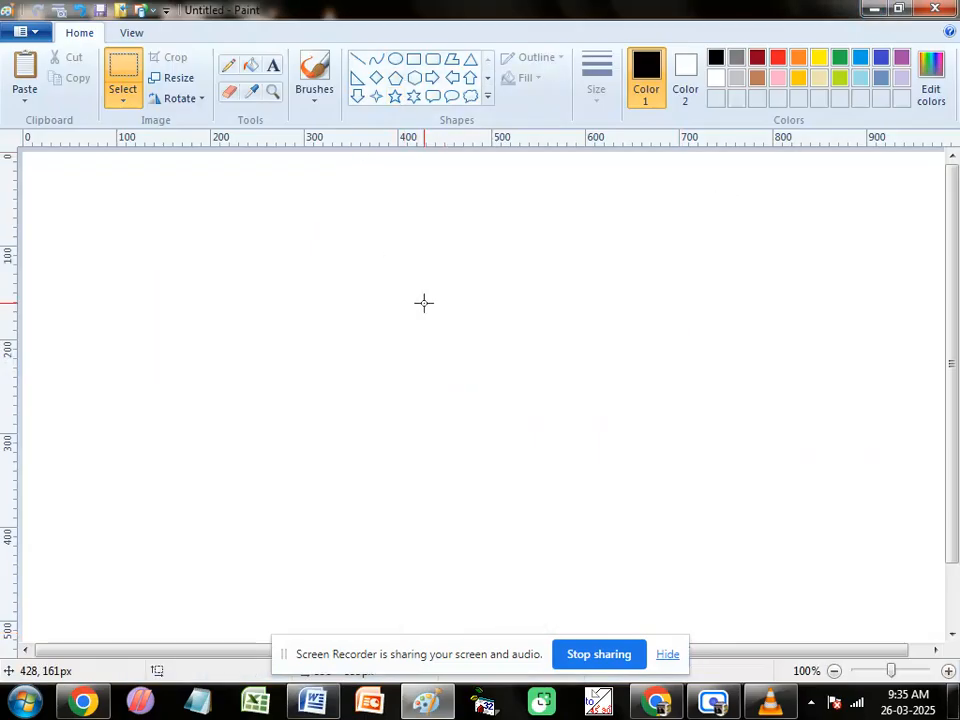
left_click(272, 68)
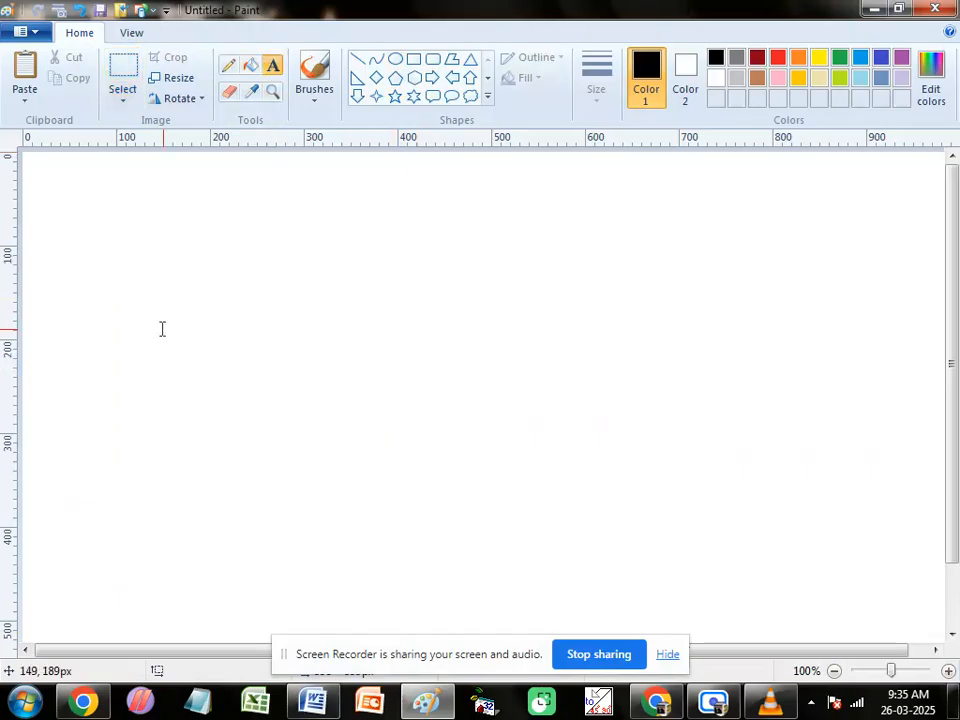
left_click(167, 326)
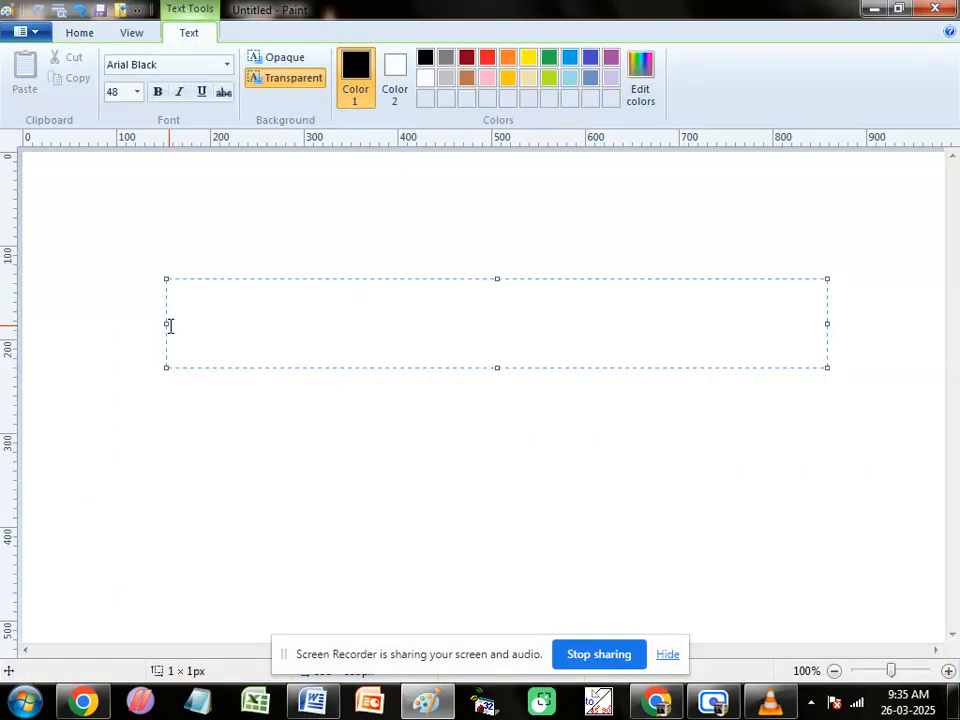
type("RYCTC")
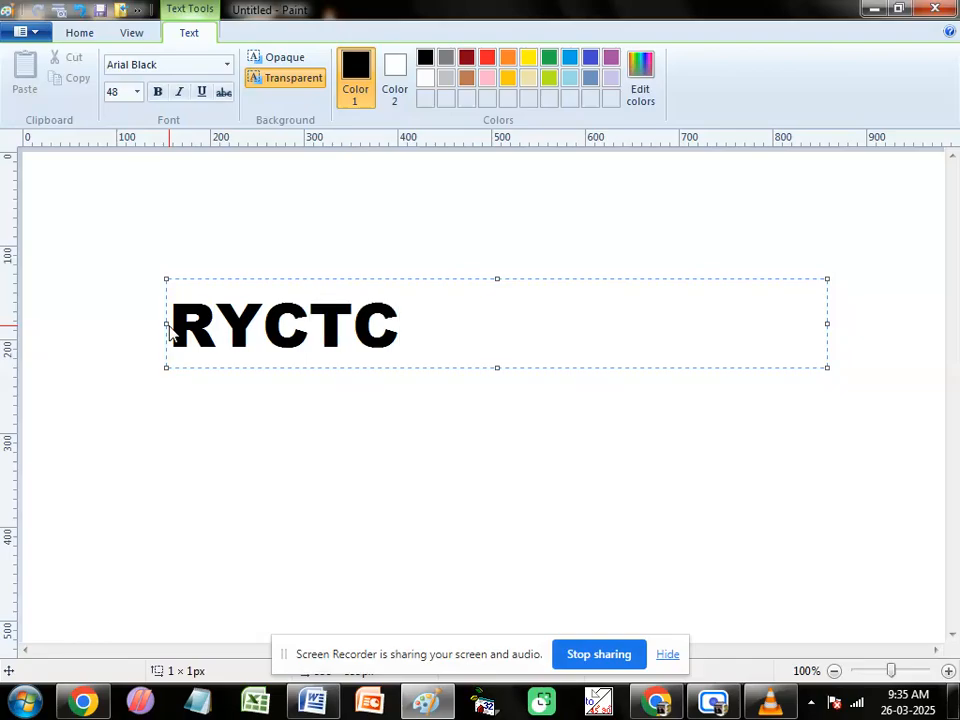
left_click(141, 332)
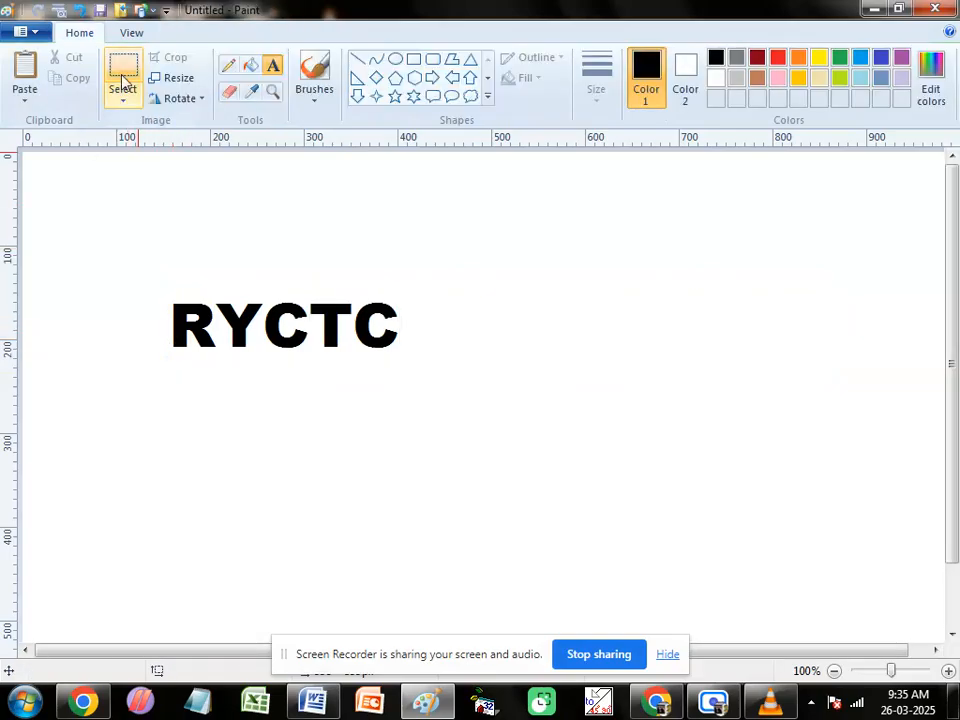
Step: Select an area of about 287 × 99 px around the RYCTC text and invert its colors
left_click_drag(150, 281, 418, 373)
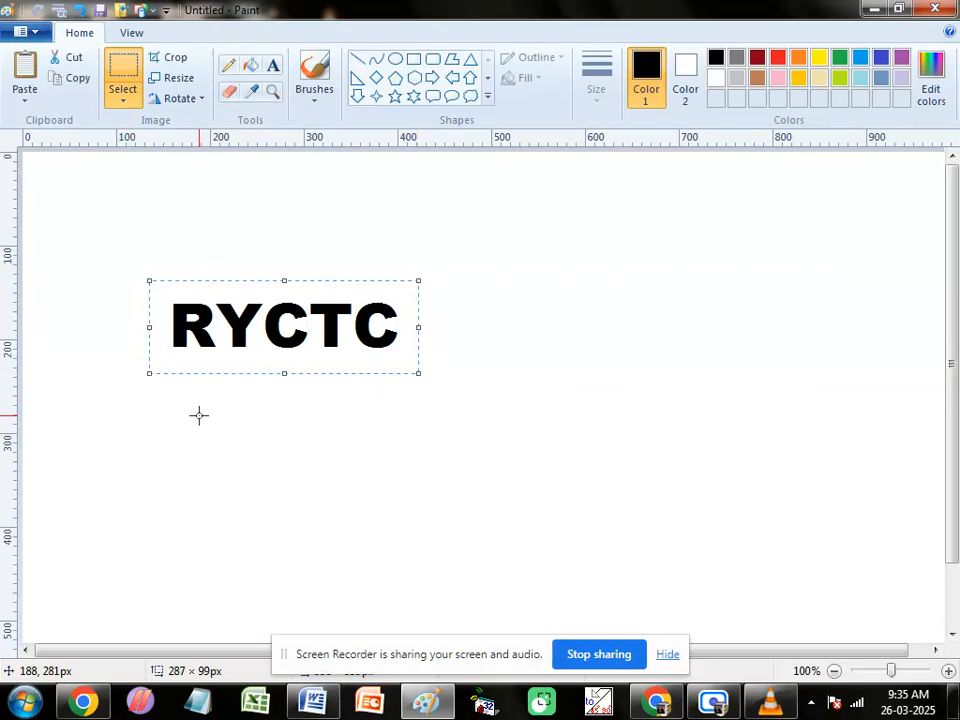
key("ctrl+shift+i")
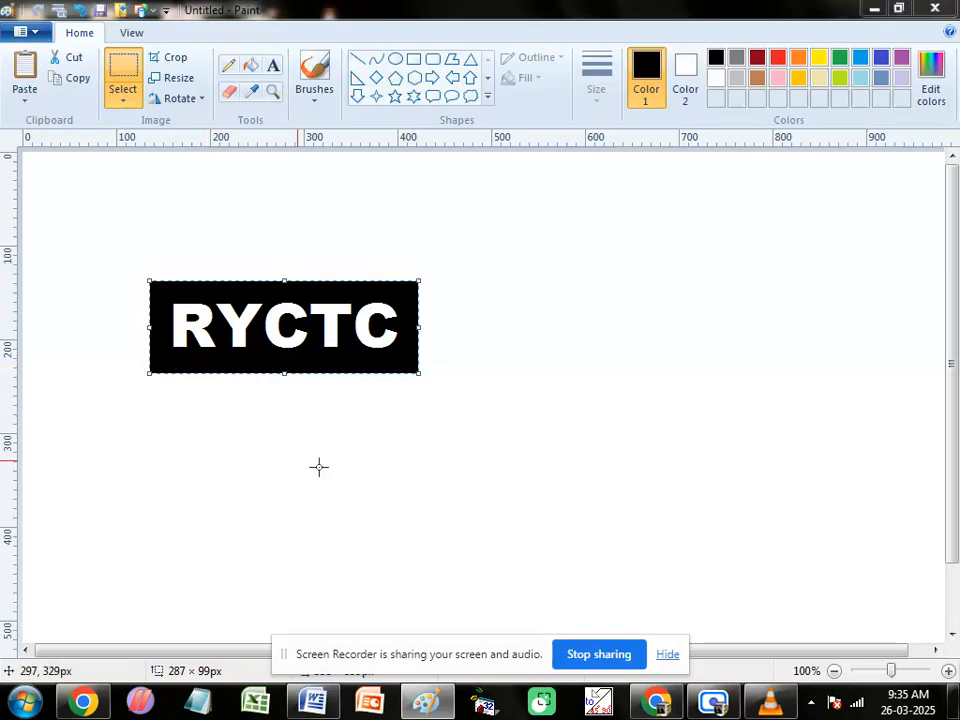
left_click(236, 251)
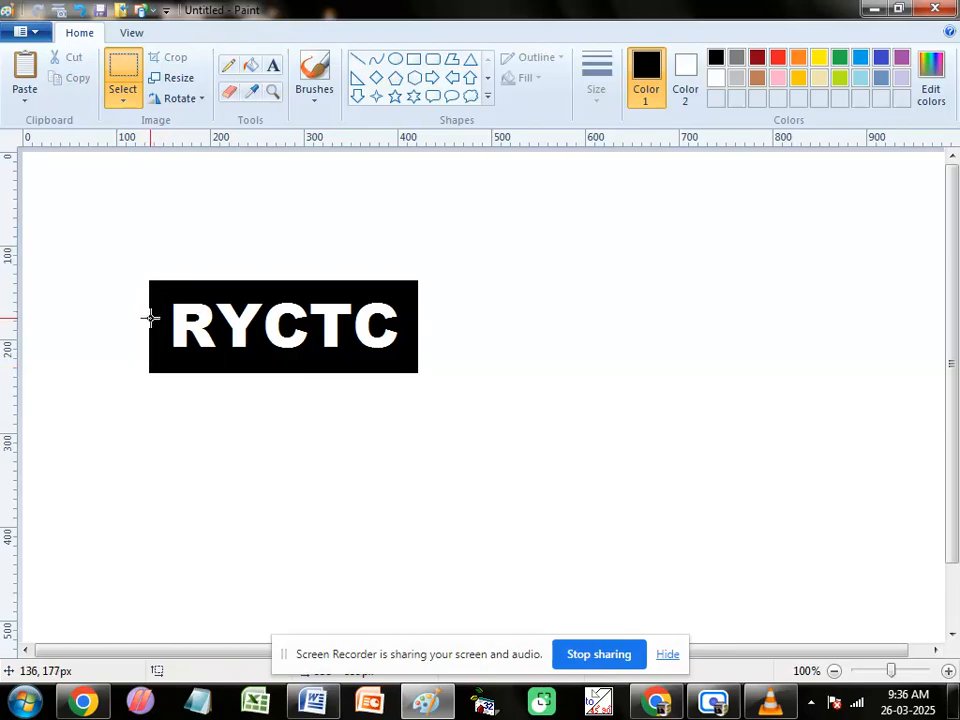
Step: Select a strip of about 283 × 18 px across the middle of the RYCTC block and invert its colors
left_click_drag(149, 318, 414, 333)
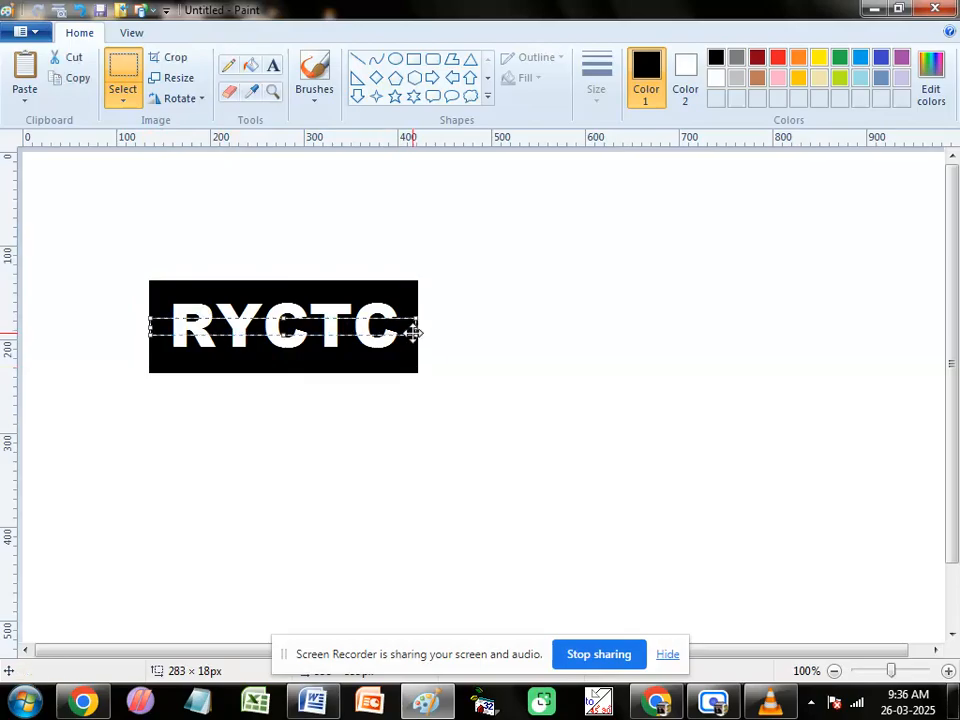
key("ctrl+shift+i")
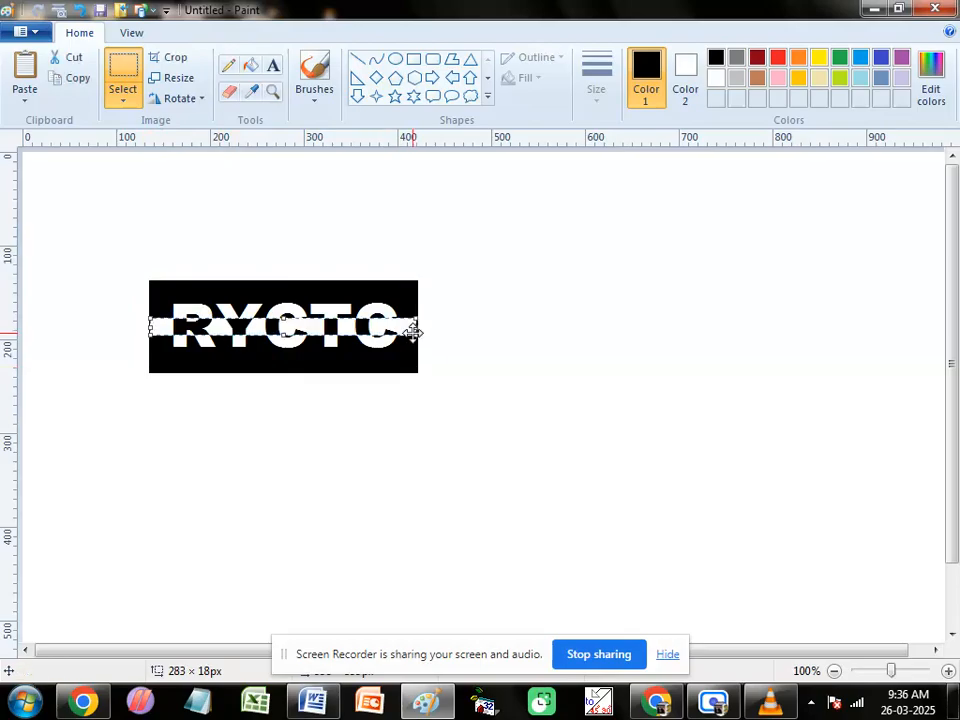
left_click(454, 353)
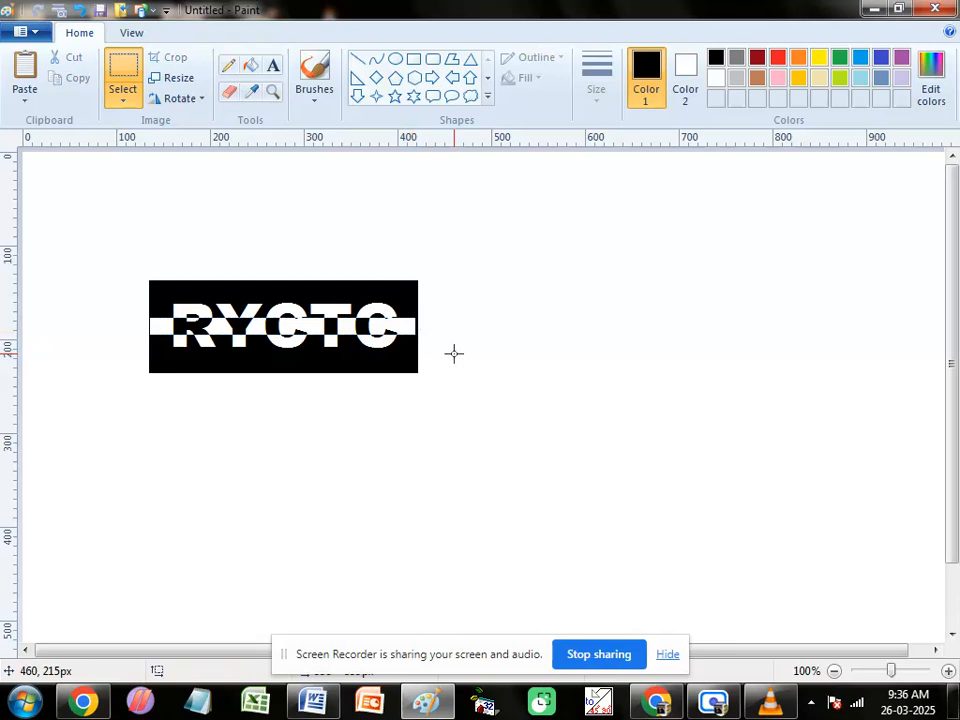
Step: Draw an indigo ellipse about 141 × 127 px to the right of the RYCTC block and fill it with indigo
left_click(879, 60)
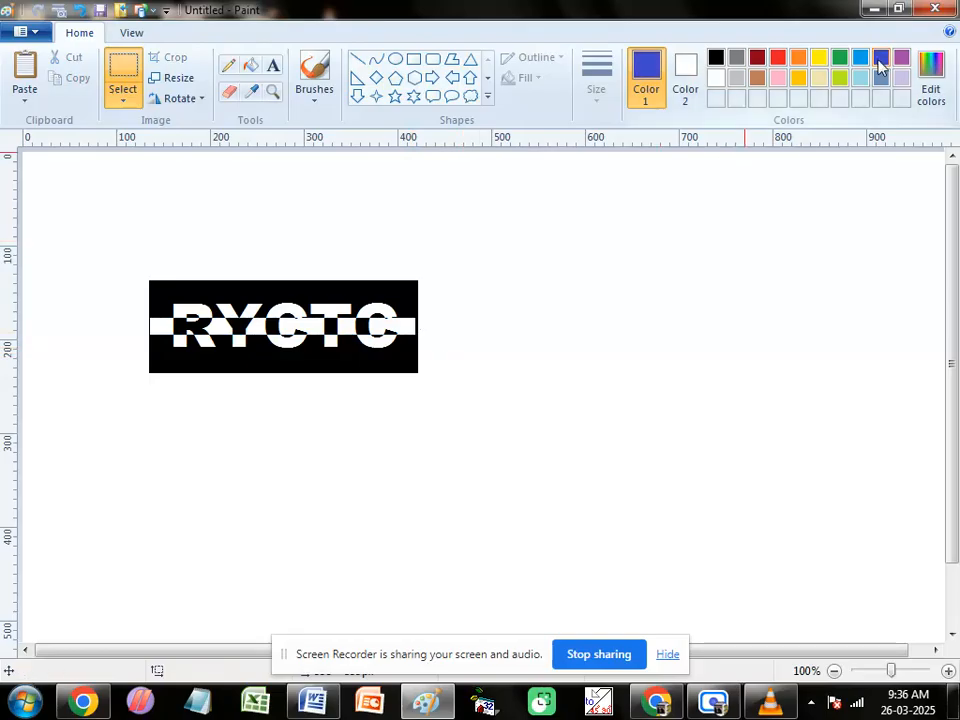
left_click(396, 60)
left_click_drag(556, 256, 688, 373)
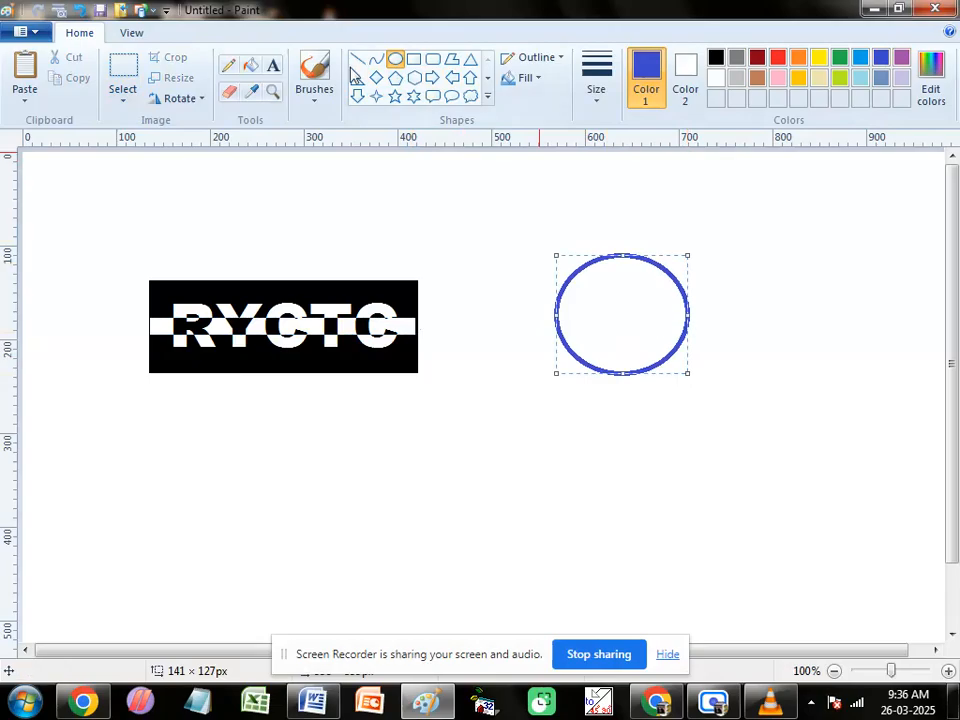
left_click(250, 65)
left_click(613, 303)
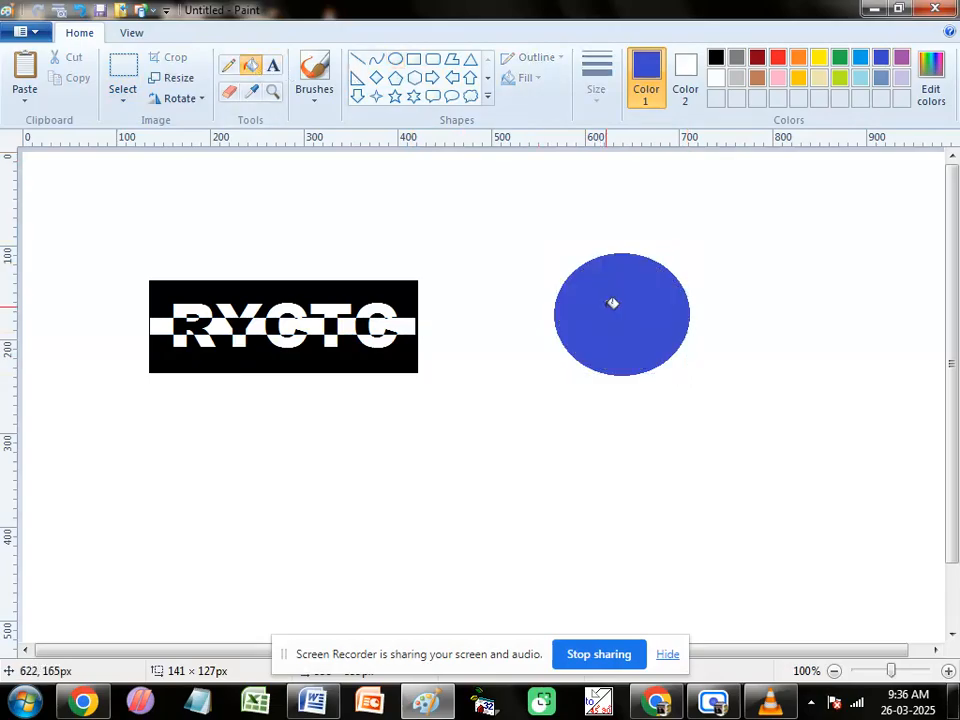
Step: Select an area of about 210 × 178 px around the indigo ellipse and invert its colors
left_click(122, 86)
mouse_move(527, 234)
left_mouse_down()
mouse_move(594, 353)
mouse_move(724, 399)
left_mouse_up()
key("ctrl+shift+i")
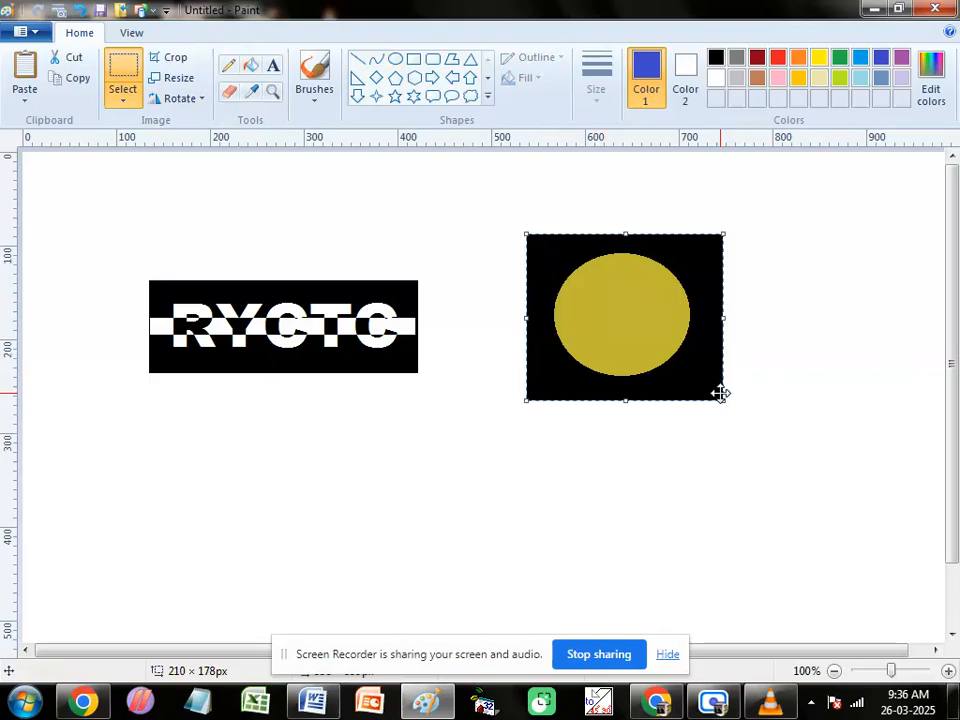
Step: Draw a yellow ellipse about 187 × 170 px below the inverted ellipse block and fill it with yellow
left_click(819, 60)
left_click(396, 60)
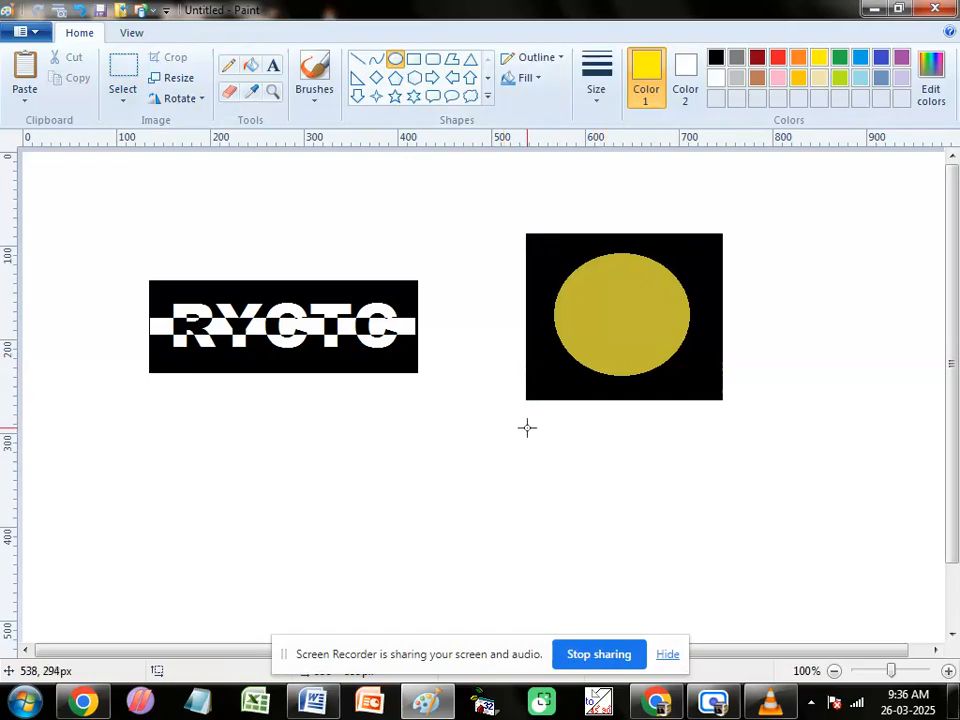
left_click_drag(527, 426, 702, 586)
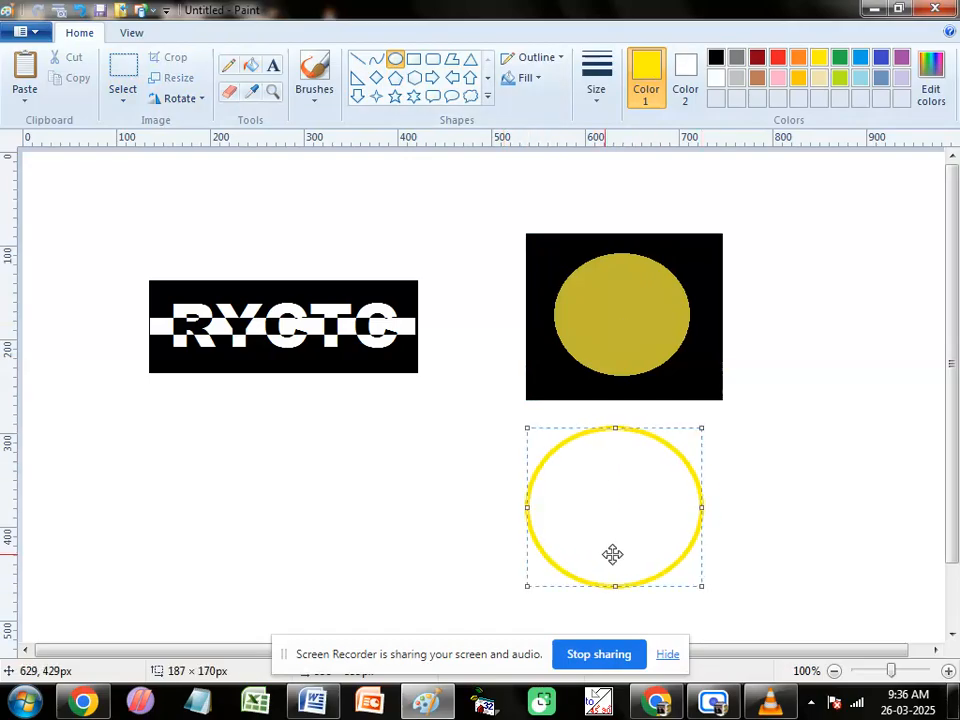
left_click(250, 65)
left_click(620, 499)
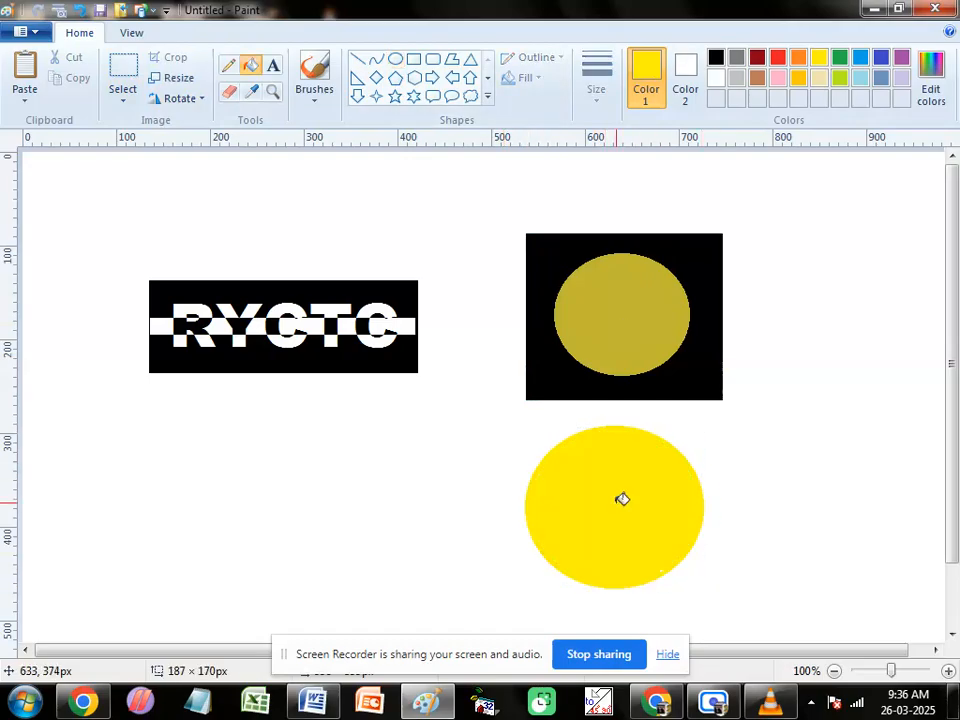
Step: Select an area of about 257 × 189 px around the yellow ellipse and invert its colors
left_click(125, 72)
left_click_drag(506, 424, 747, 600)
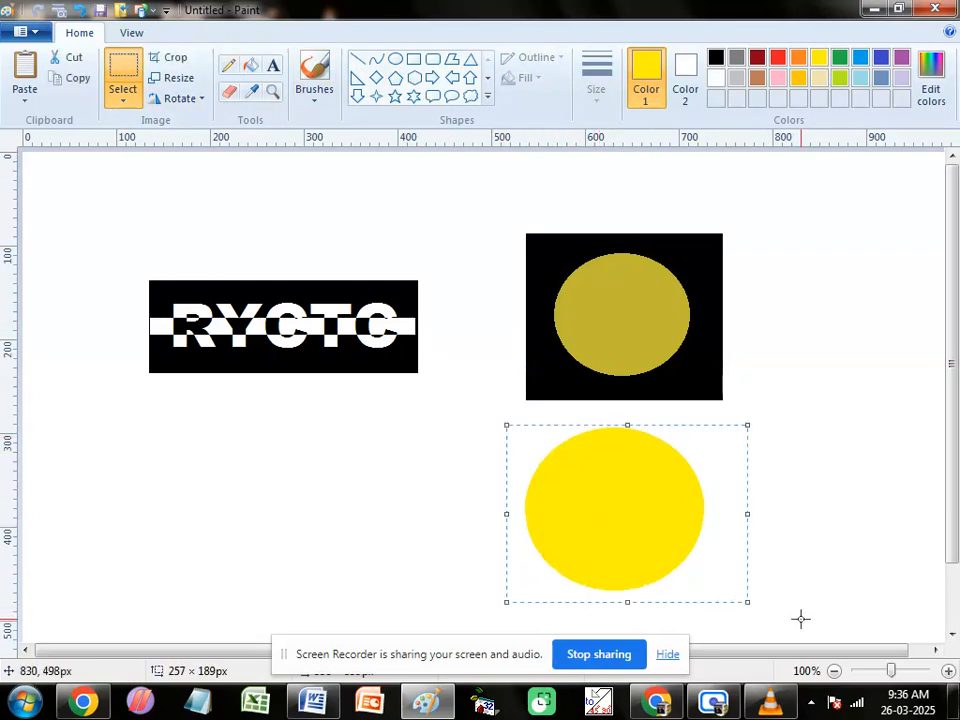
key("ctrl+shift+i")
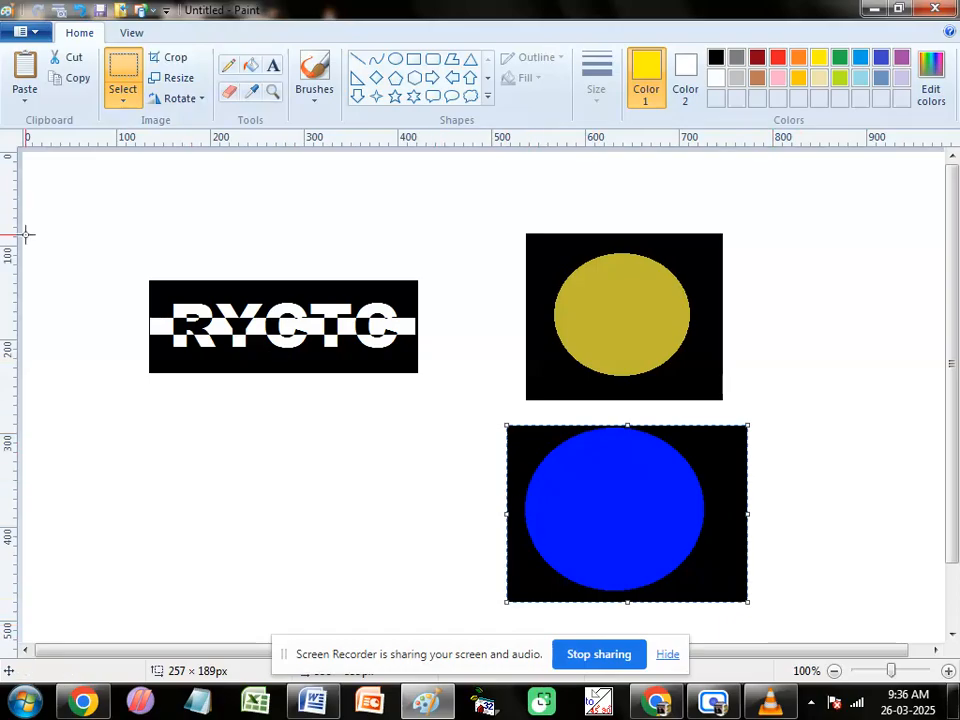
Step: Open the recent picture my pic.jpg without saving the current drawing
left_click(30, 32)
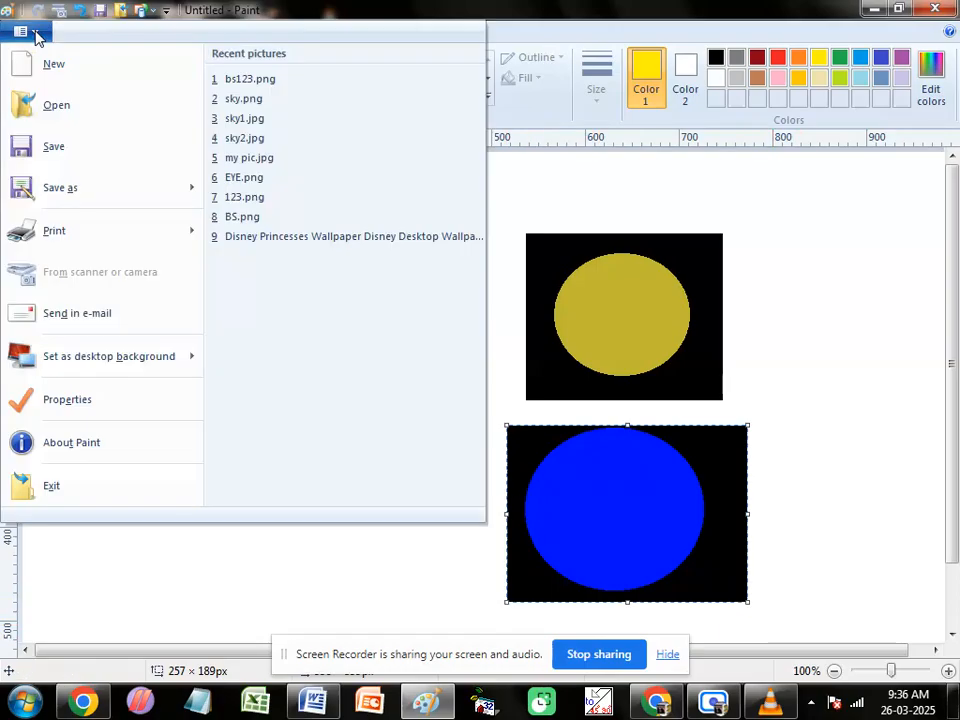
left_click(250, 164)
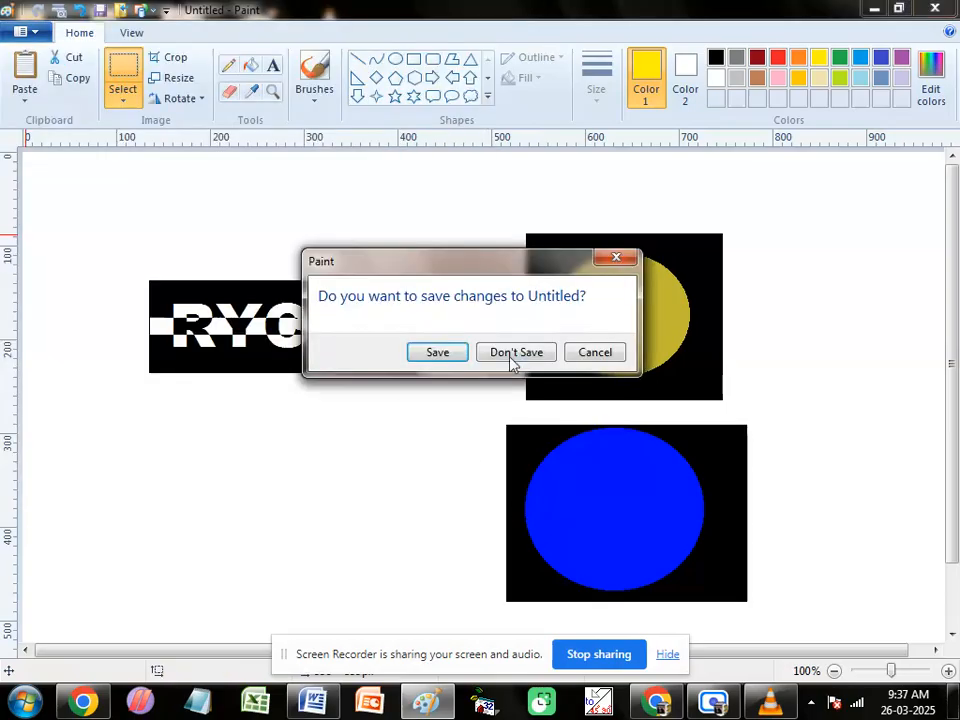
left_click(510, 356)
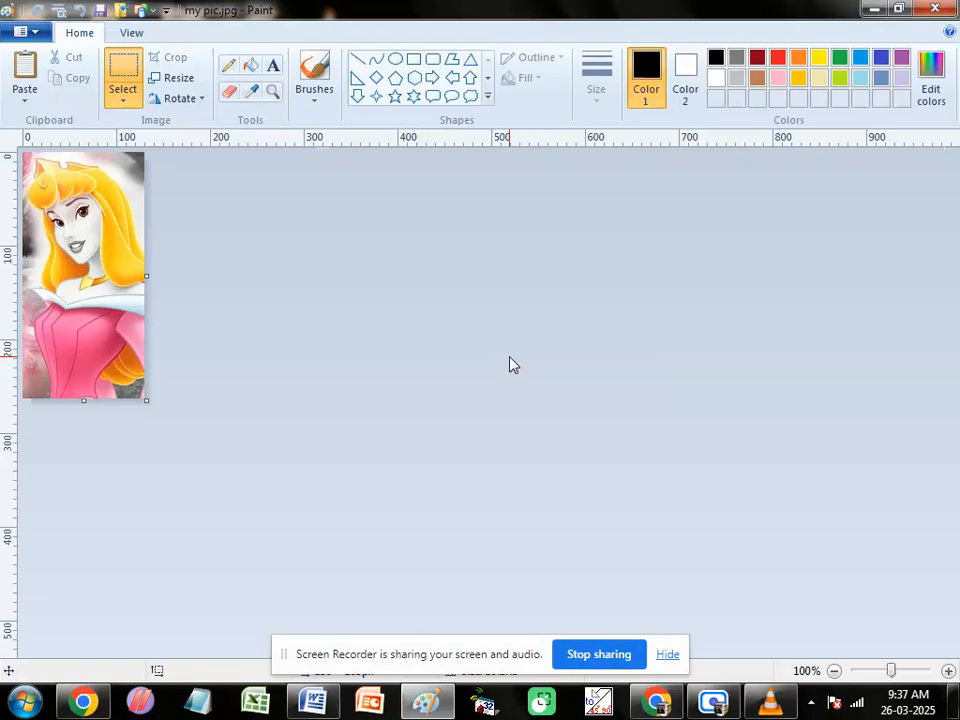
Step: Invert the colors of the whole princess picture and invert them back again
key("ctrl+shift+i")
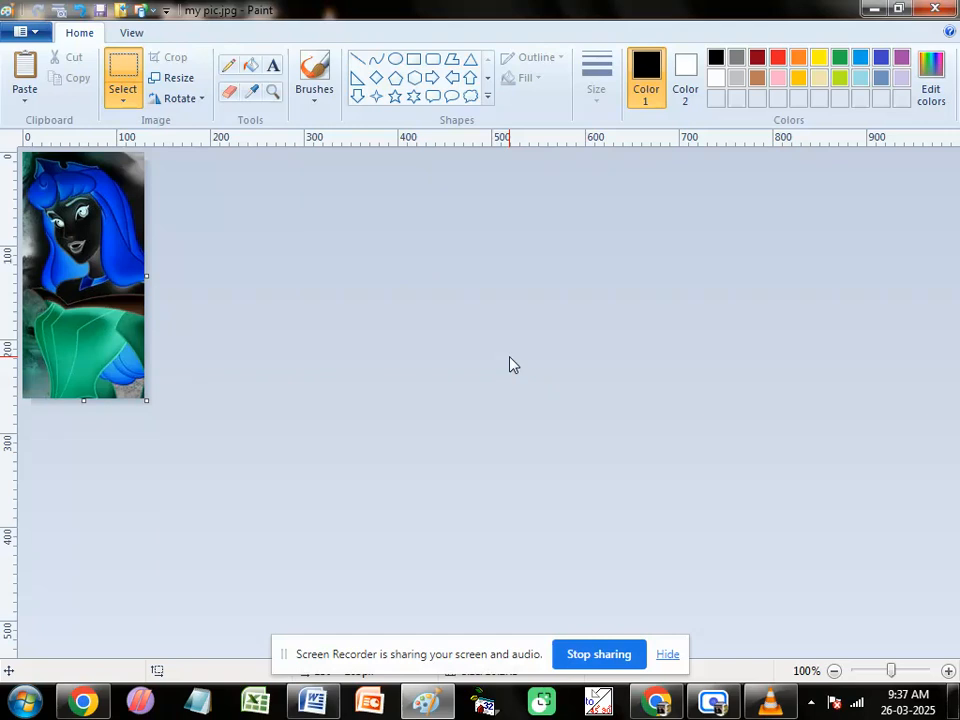
key("ctrl+shift+i")
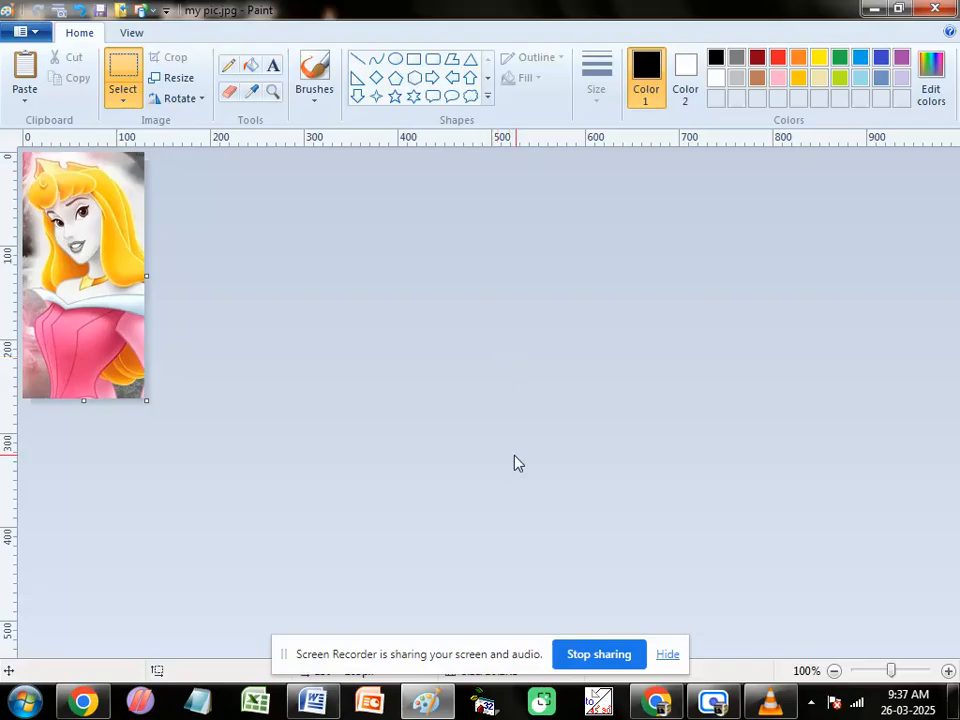
Step: Switch back to the Word notes at the Invert Color entry
left_click(427, 703)
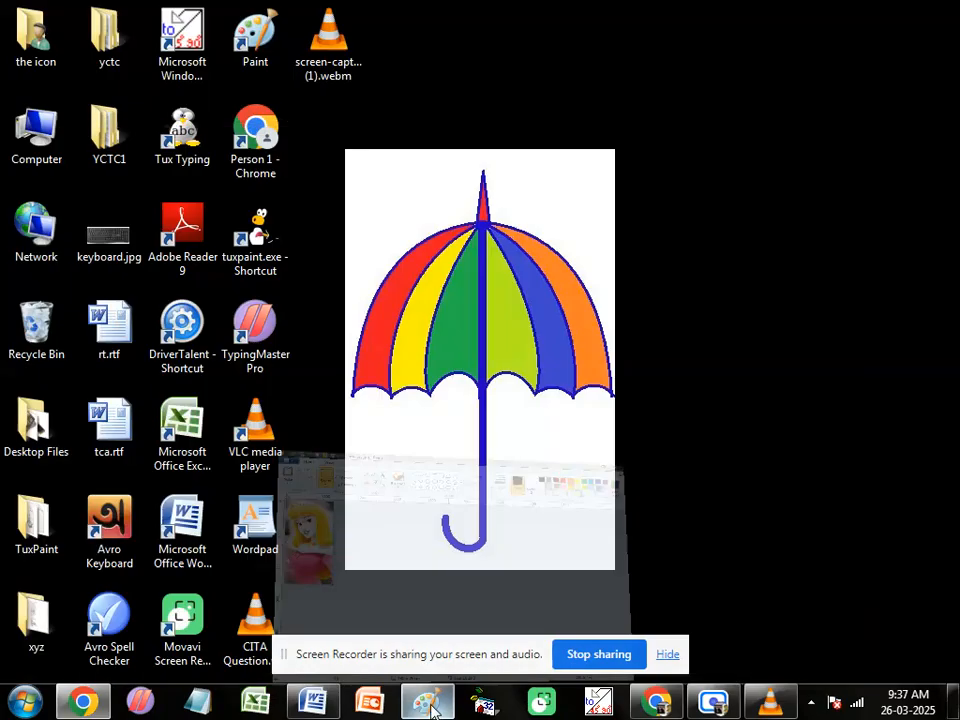
left_click(429, 706)
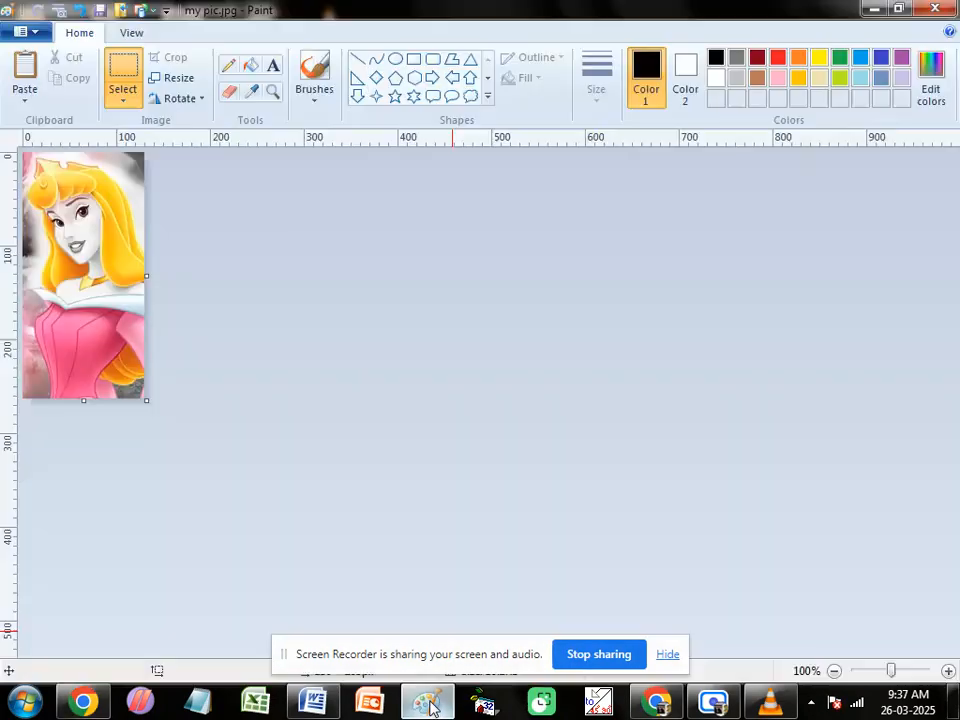
left_click(311, 702)
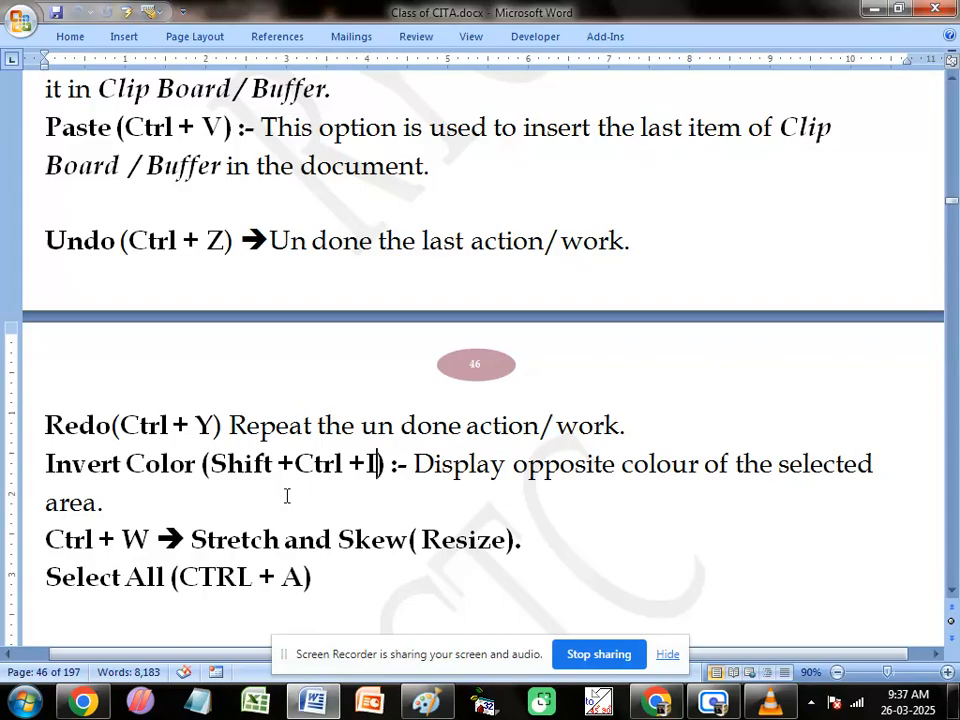
Step: Review the Paint notes from the Stretch and Skew and Select All entries back up to the MSPAINT run command on page 44
scroll(210, 478, "down", 2)
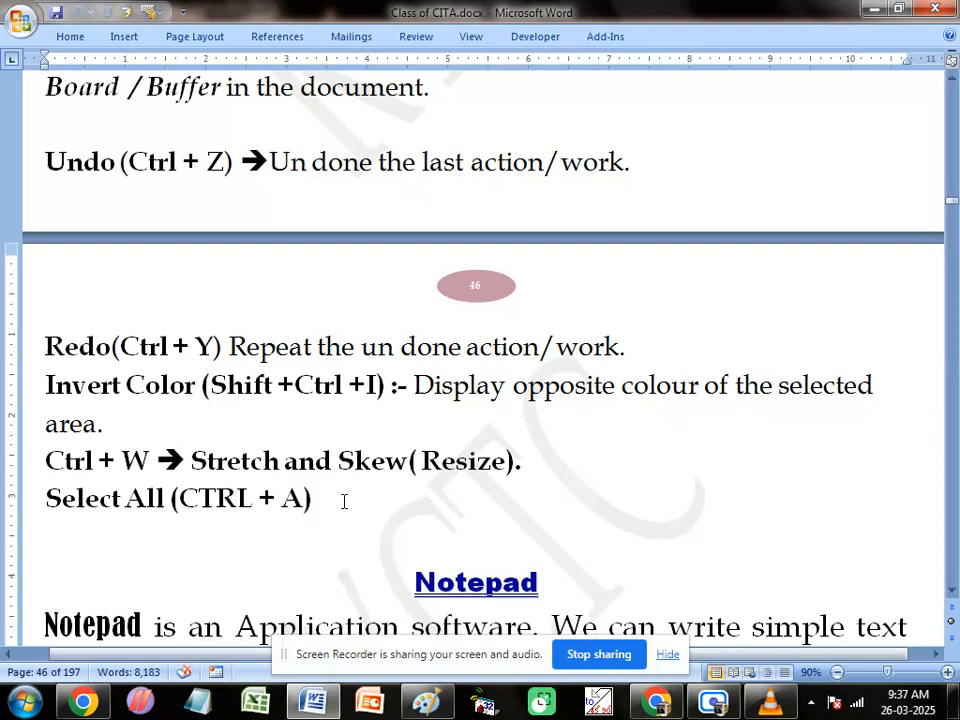
left_click_drag(343, 501, 305, 304)
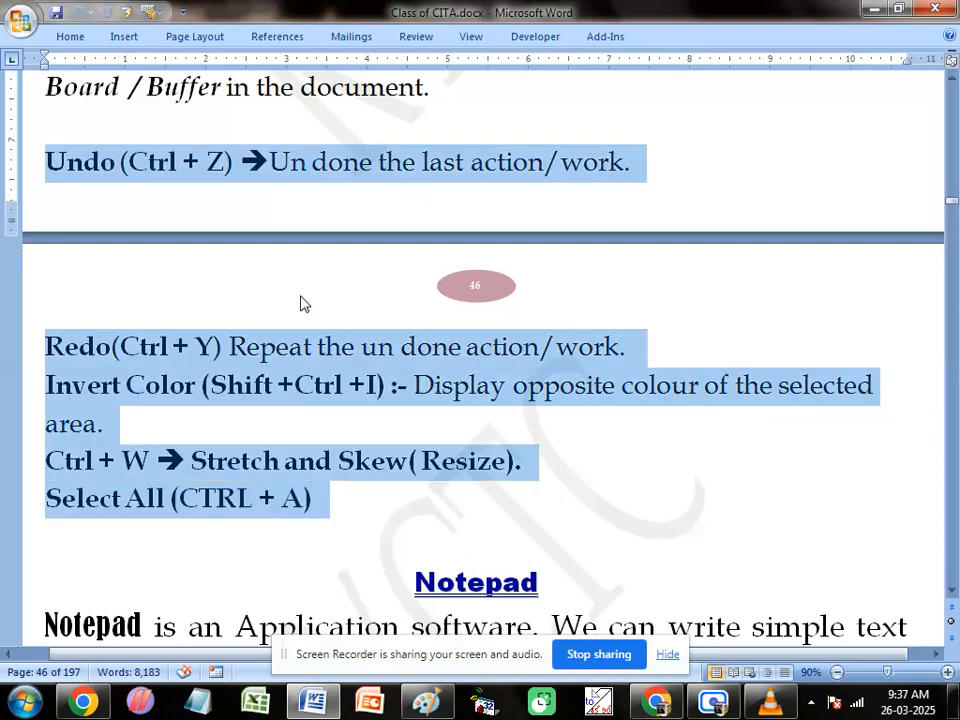
scroll(305, 304, "up", 5)
scroll(296, 400, "up", 5)
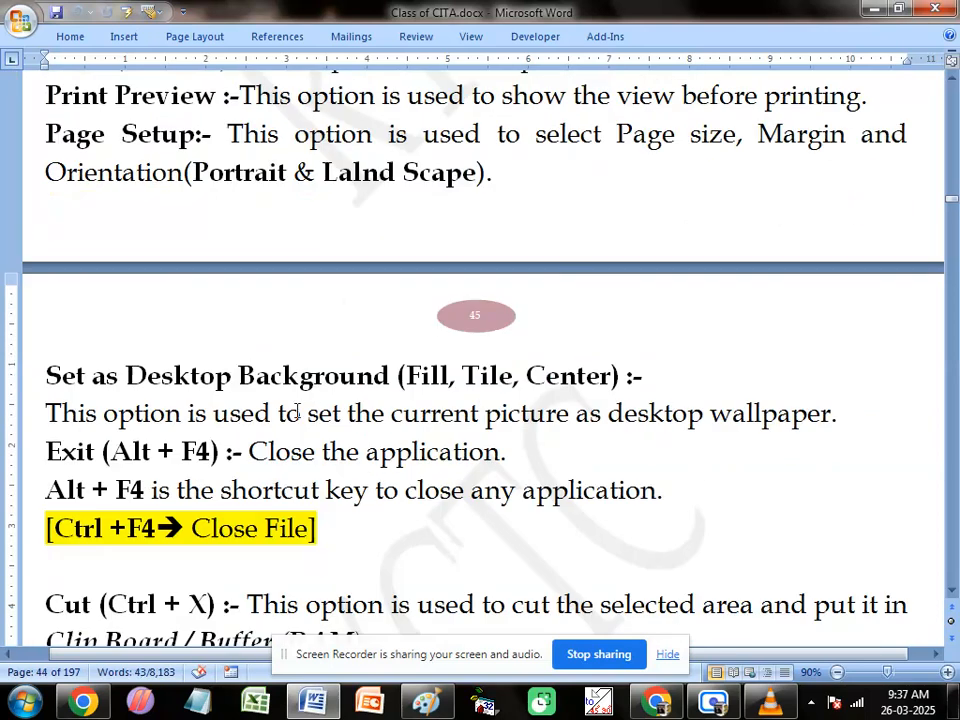
scroll(236, 440, "up", 5)
scroll(250, 440, "up", 3)
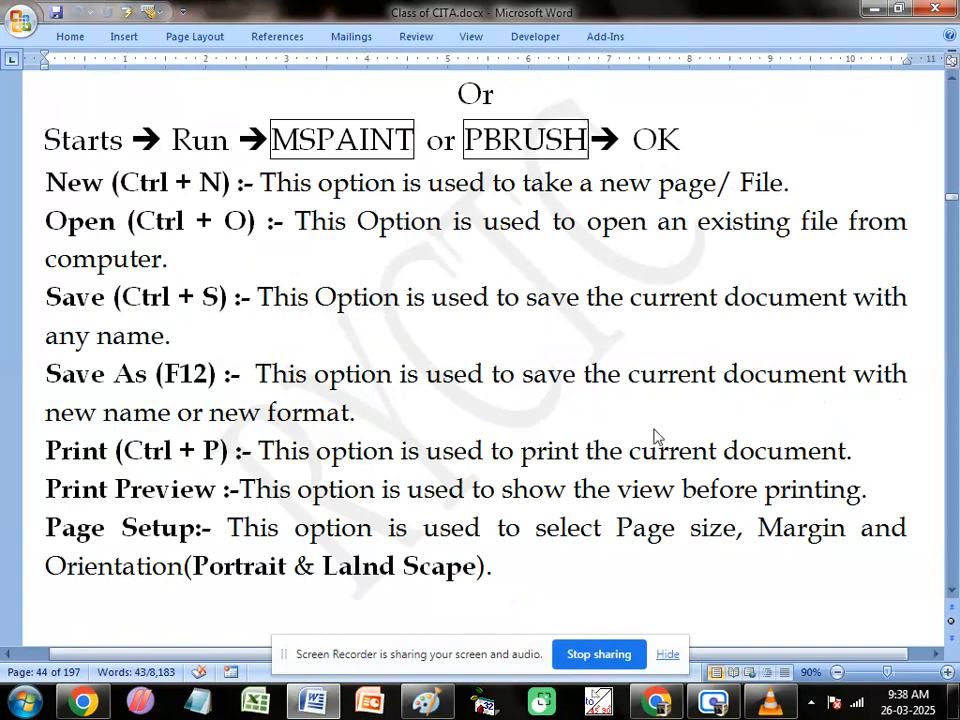
scroll(403, 278, "up", 2)
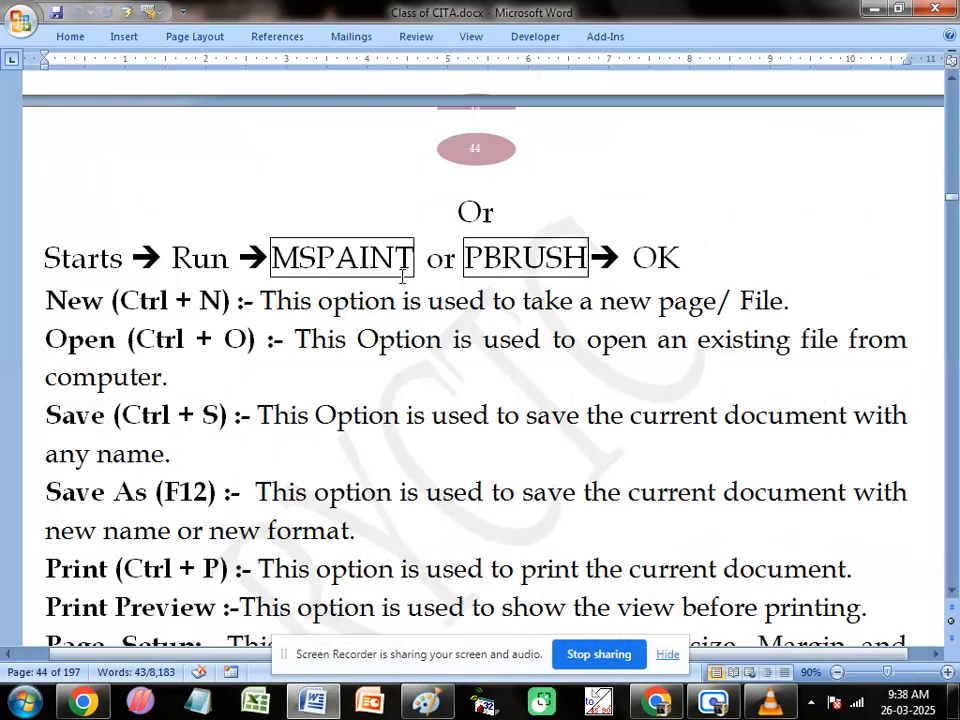
Step: Switch to Paint and start a new blank drawing without saving the changes to my pic.jpg
key("alt+Tab")
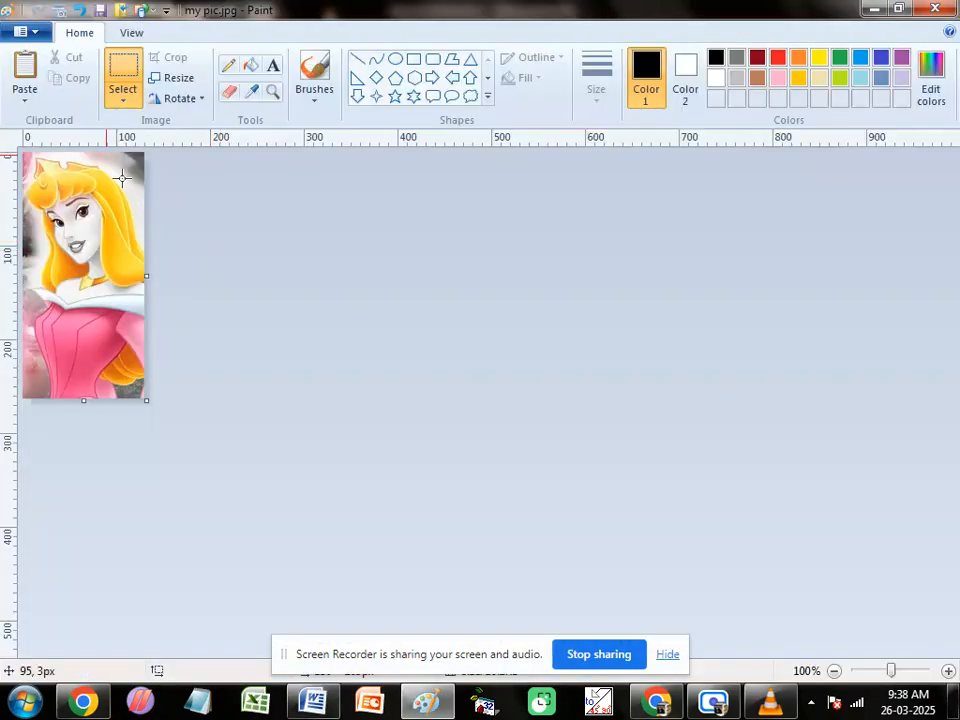
left_click(32, 31)
left_click(62, 68)
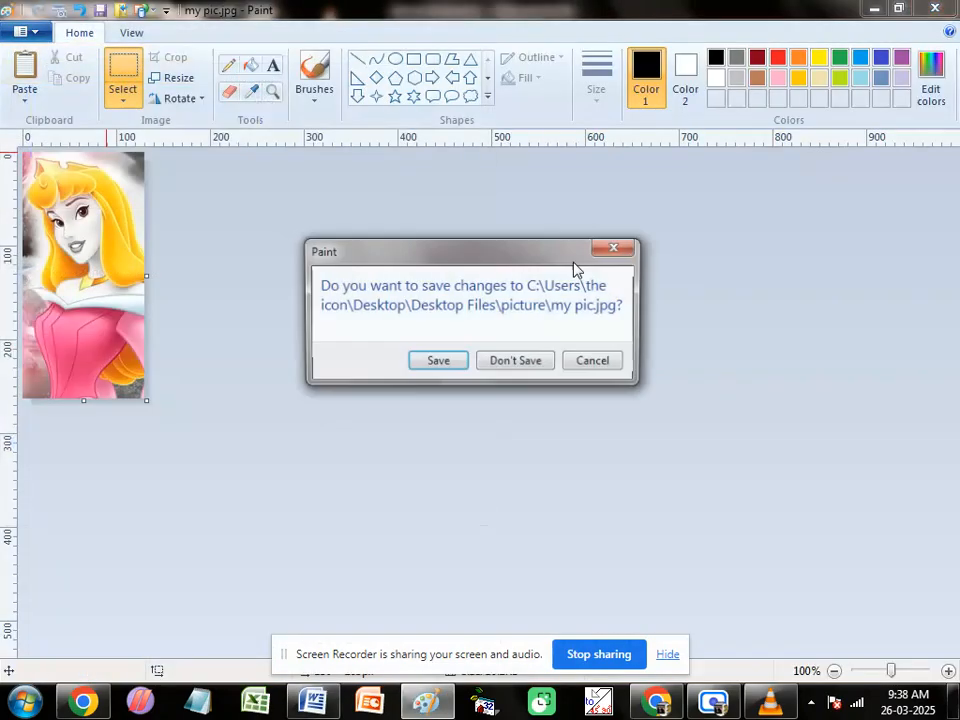
left_click(530, 363)
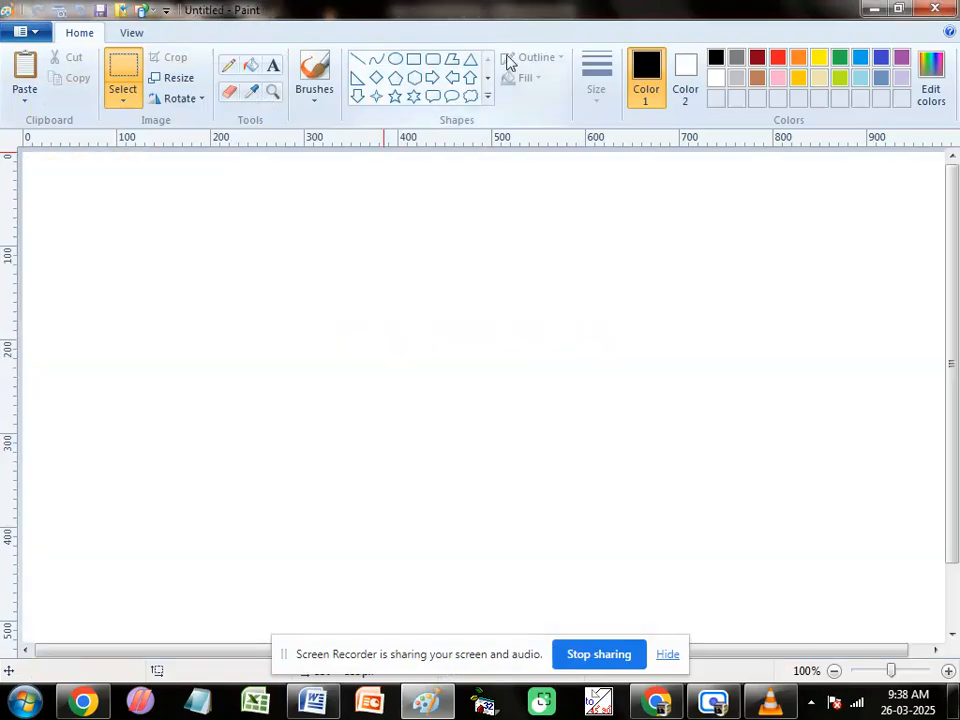